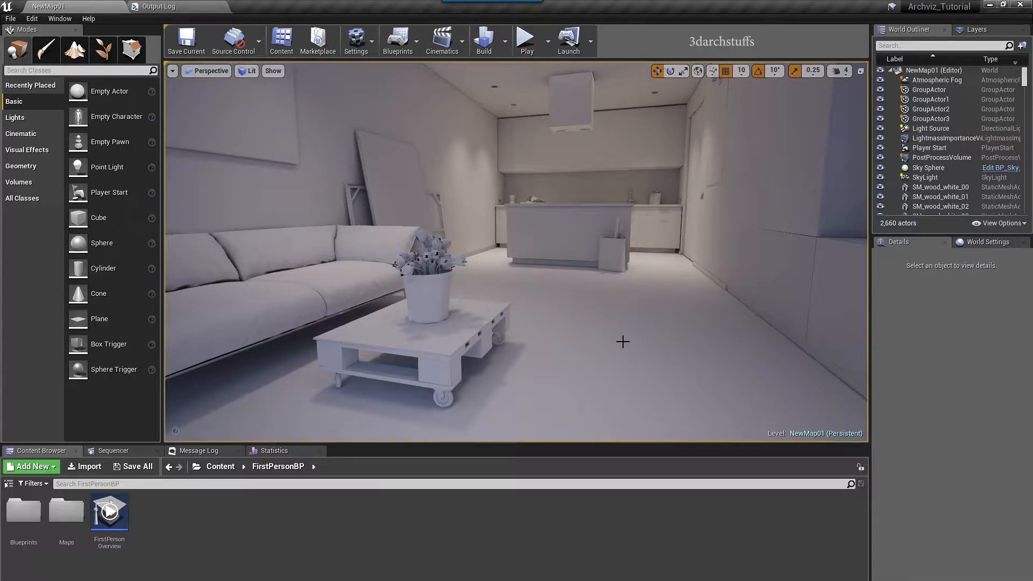
Select the Unreal floor mesh to see its Element 0 material, then bring up the 3ds Max scene
click(542, 284)
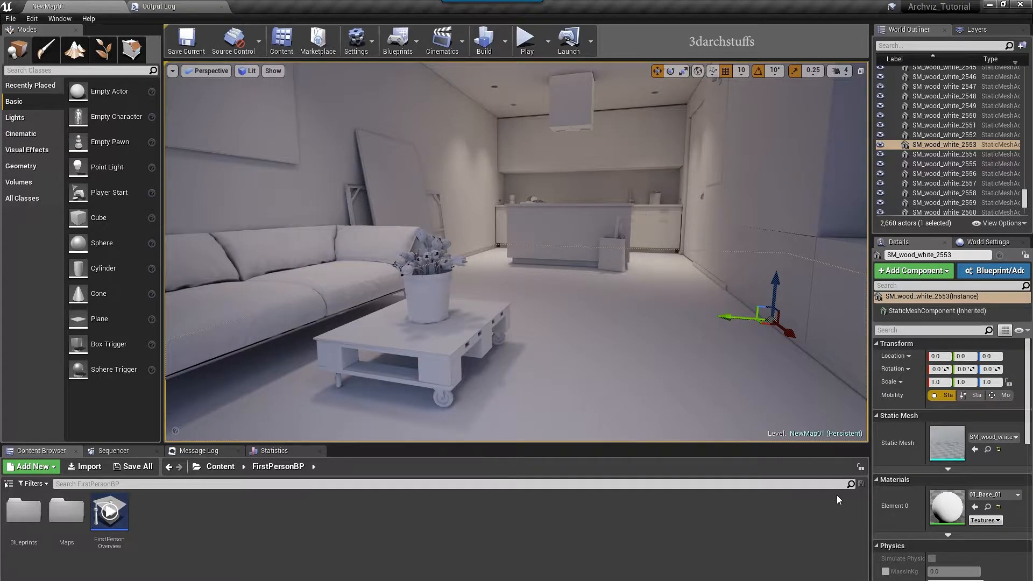
click(875, 545)
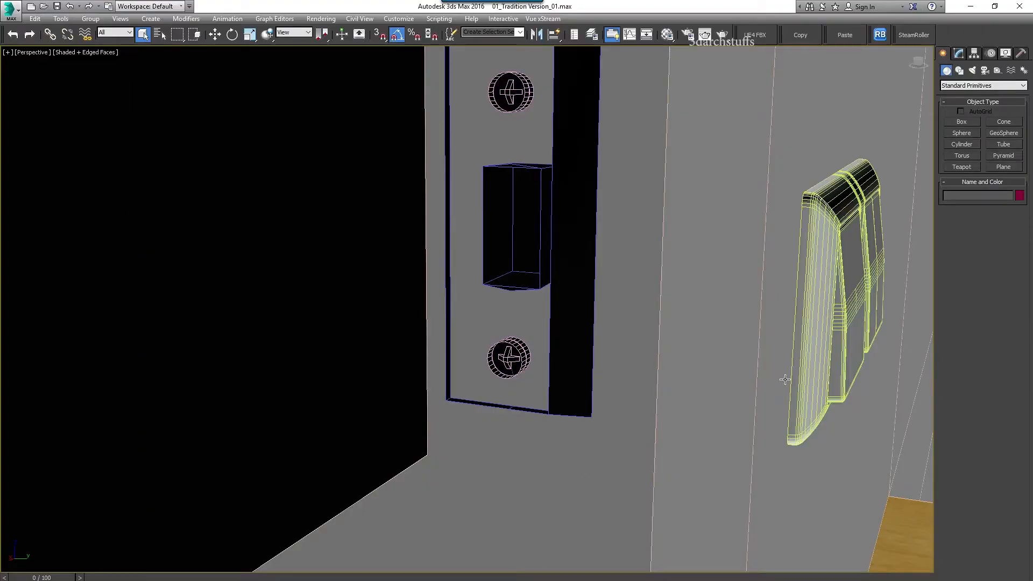
middle_drag(781, 380, 394, 252)
View the 3ds Max room through camera 04_Cameras01 and select the floor
key(c)
click(489, 240)
double_click(490, 240)
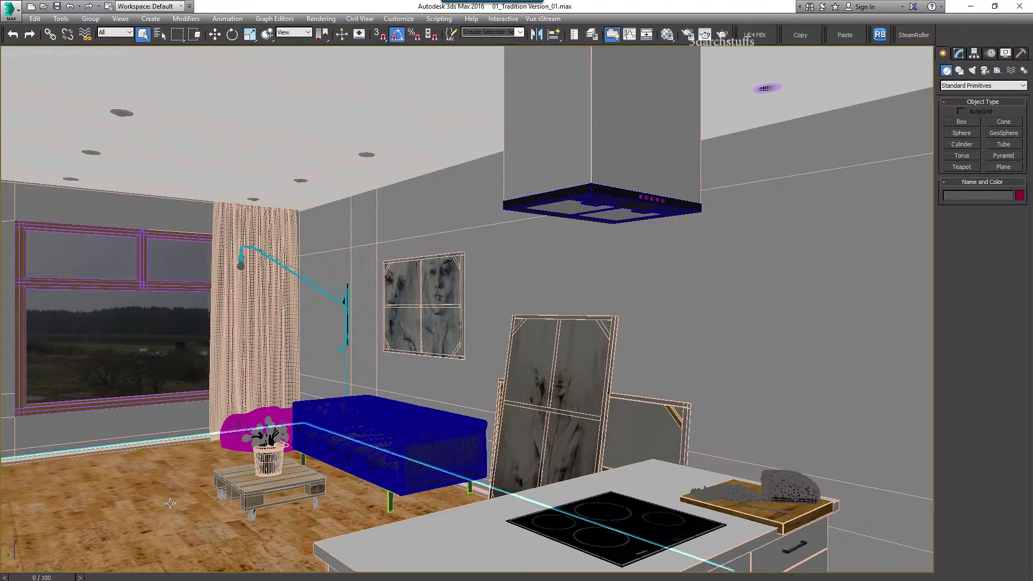
click(601, 266)
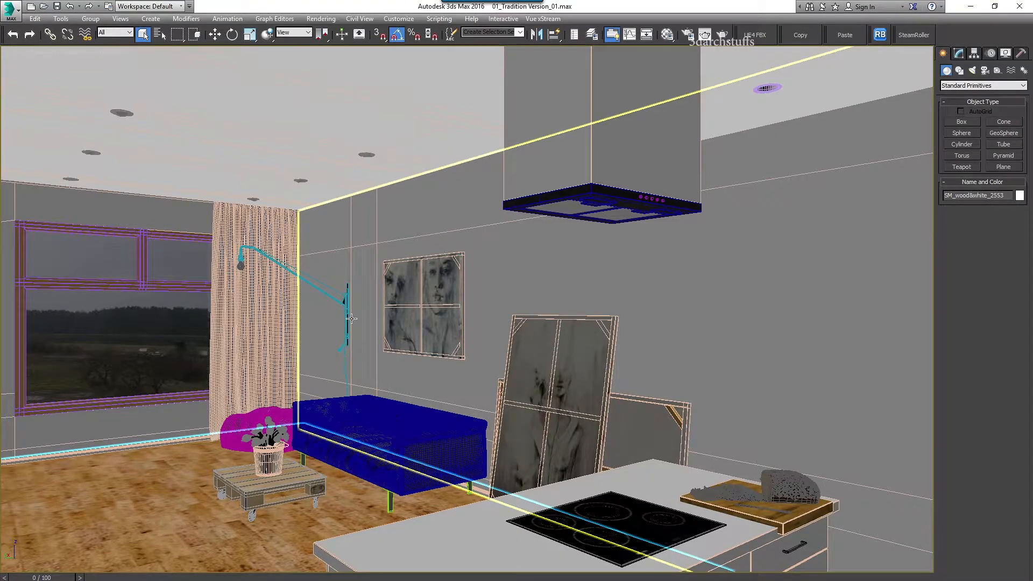
Eyedrop the floor material and copy its diffuse bitmap name, HD_1_diffuse.jpg
key(m)
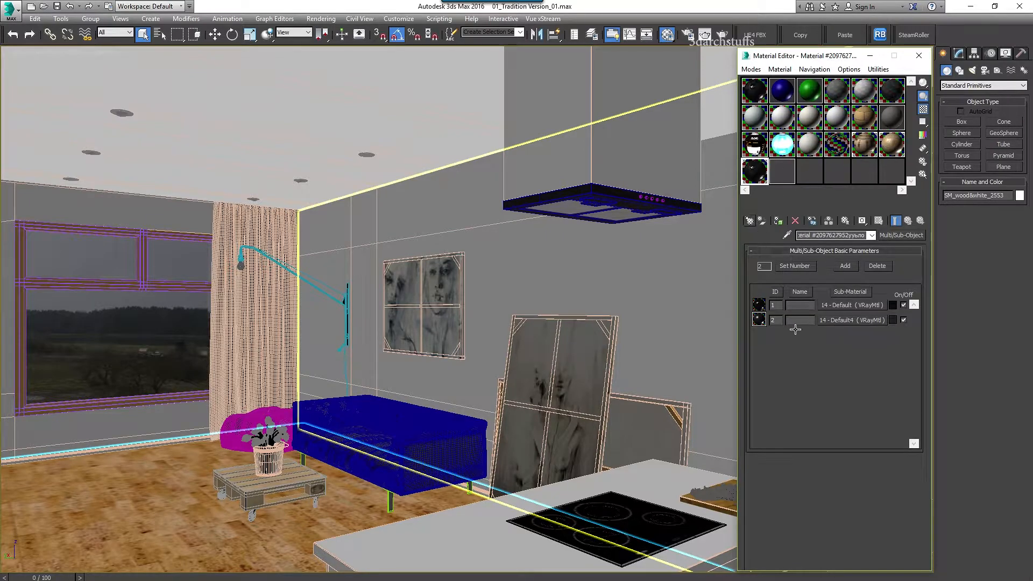
click(786, 236)
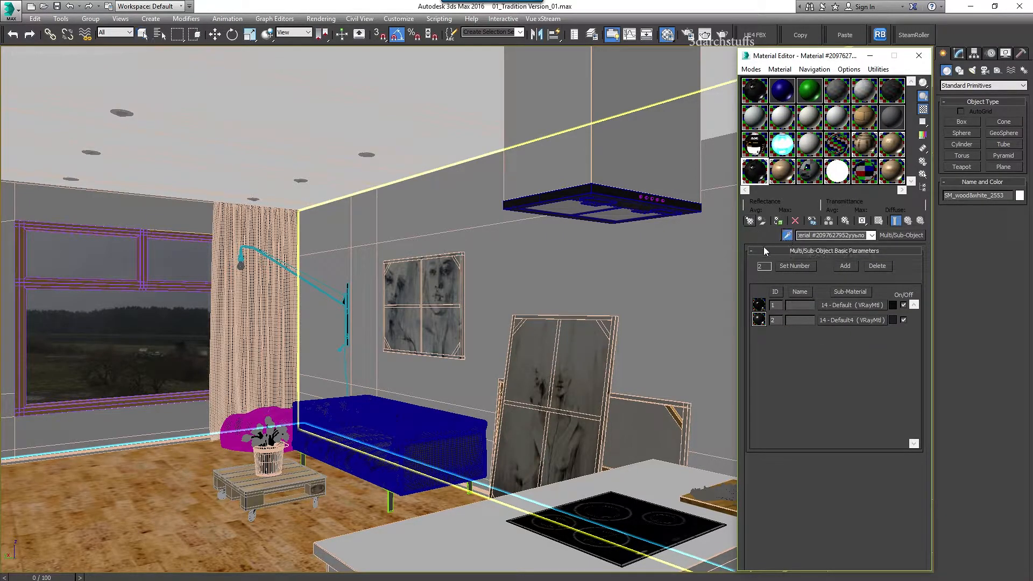
click(162, 492)
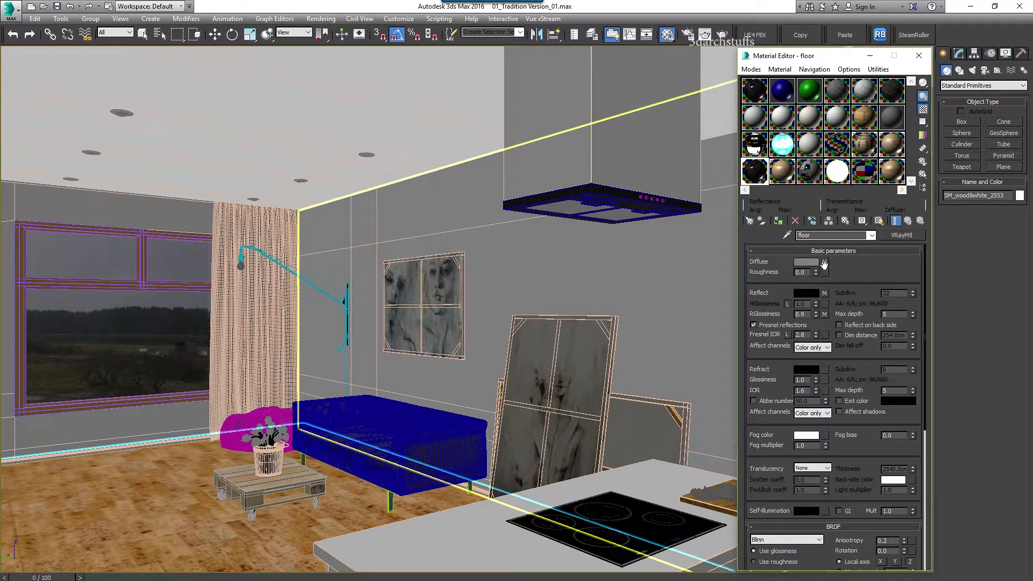
click(824, 263)
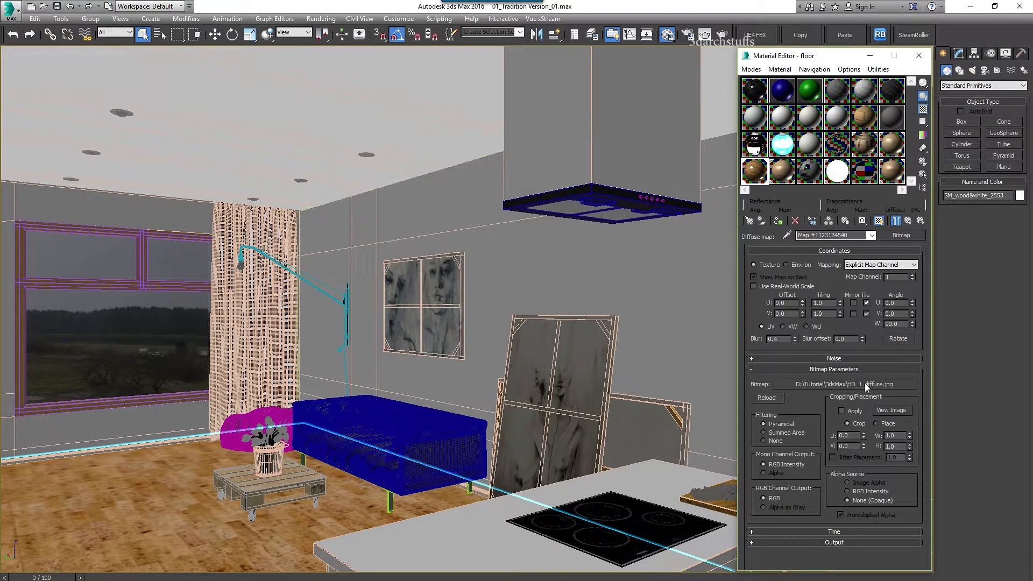
click(864, 383)
click(183, 488)
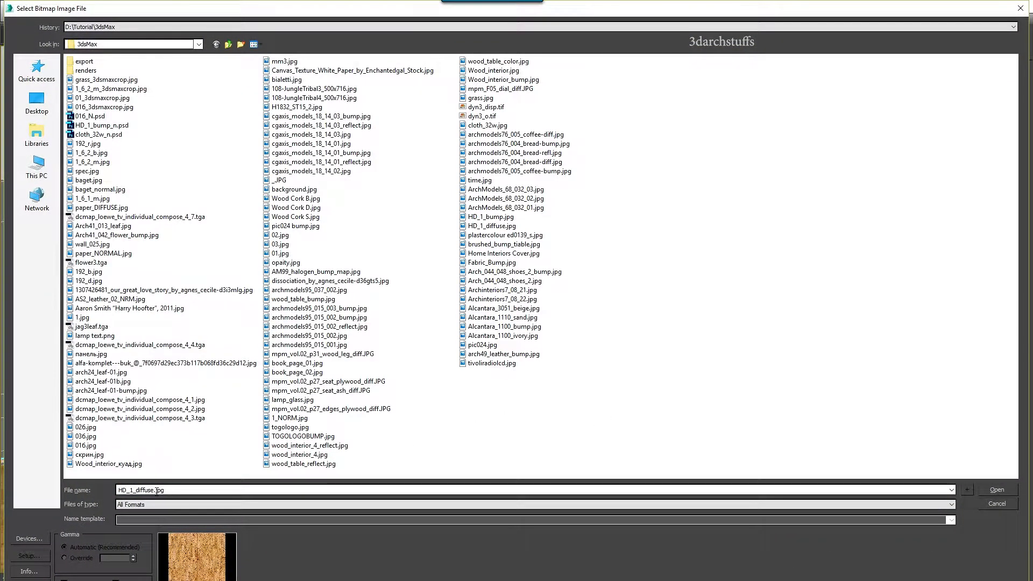
drag(156, 490, 112, 490)
key(ctrl+c)
click(993, 494)
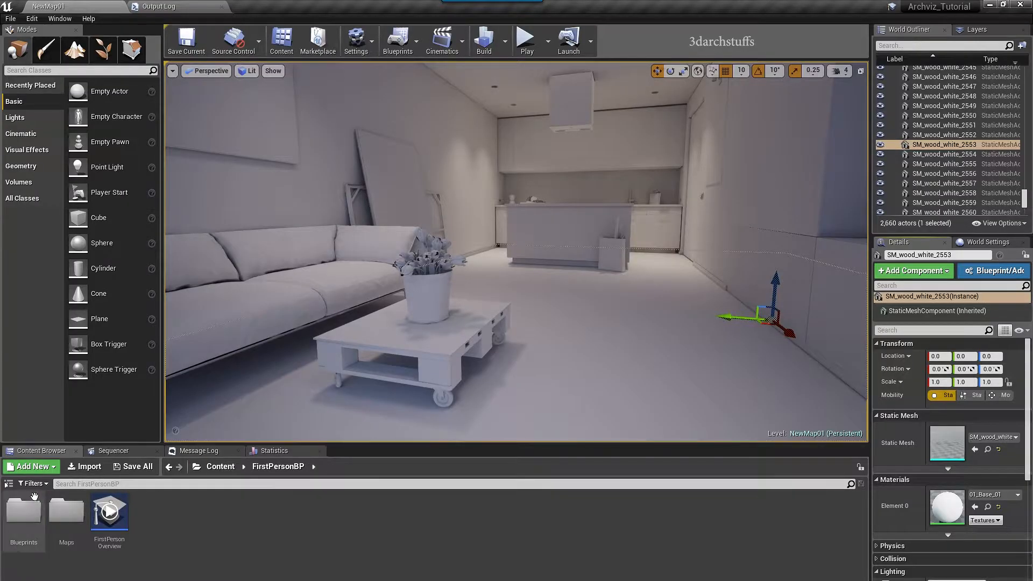
Import all texture images from D:\Tutorial\3dsMax into the Project > Materials folder
click(8, 484)
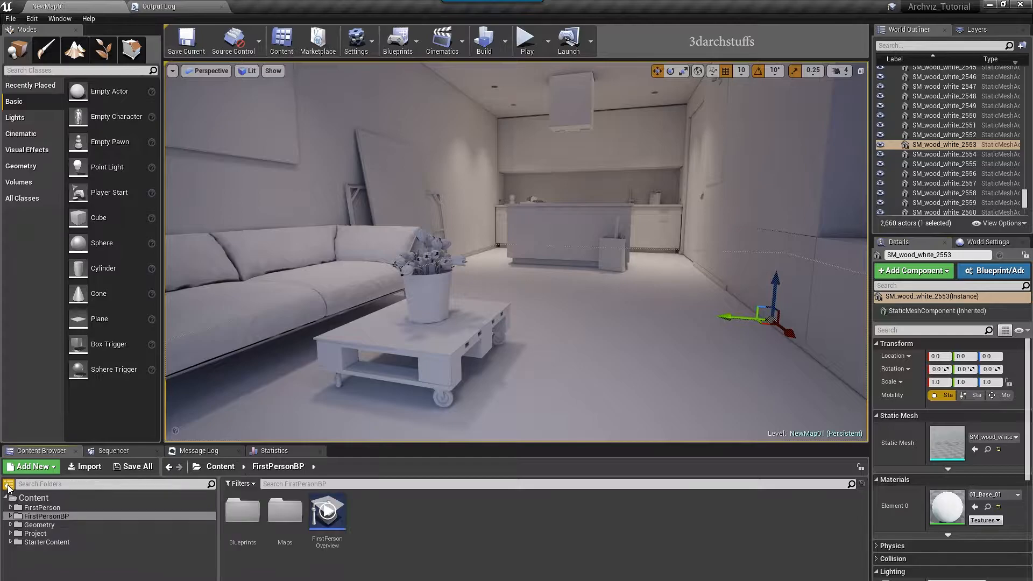
click(34, 533)
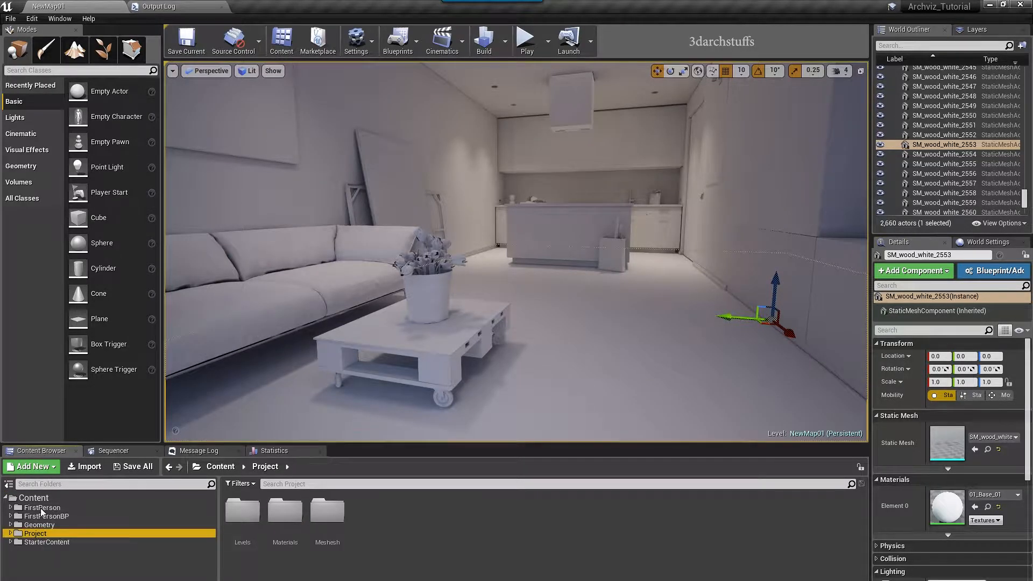
click(10, 533)
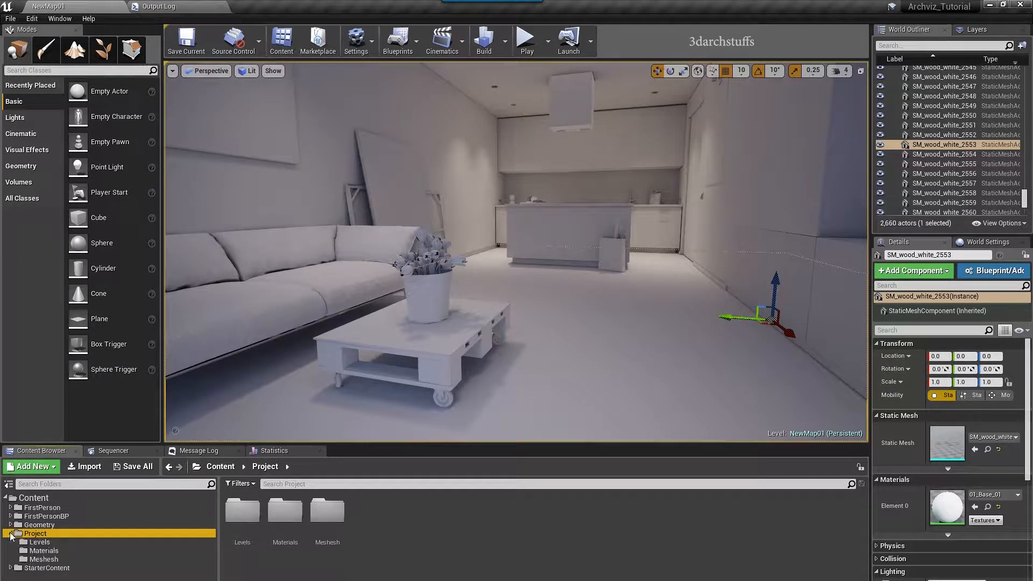
click(43, 552)
click(404, 523)
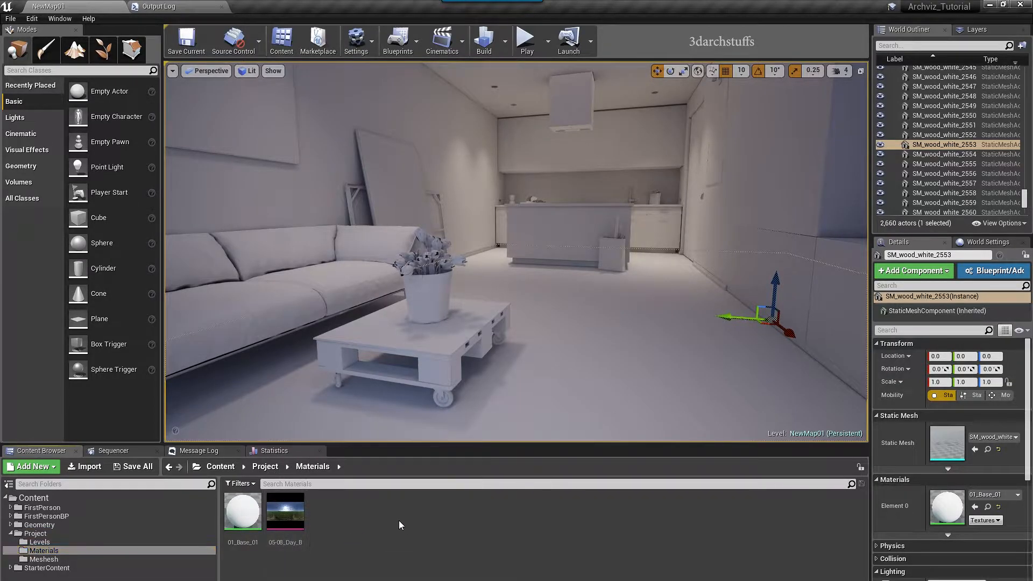
right_click(384, 514)
click(460, 263)
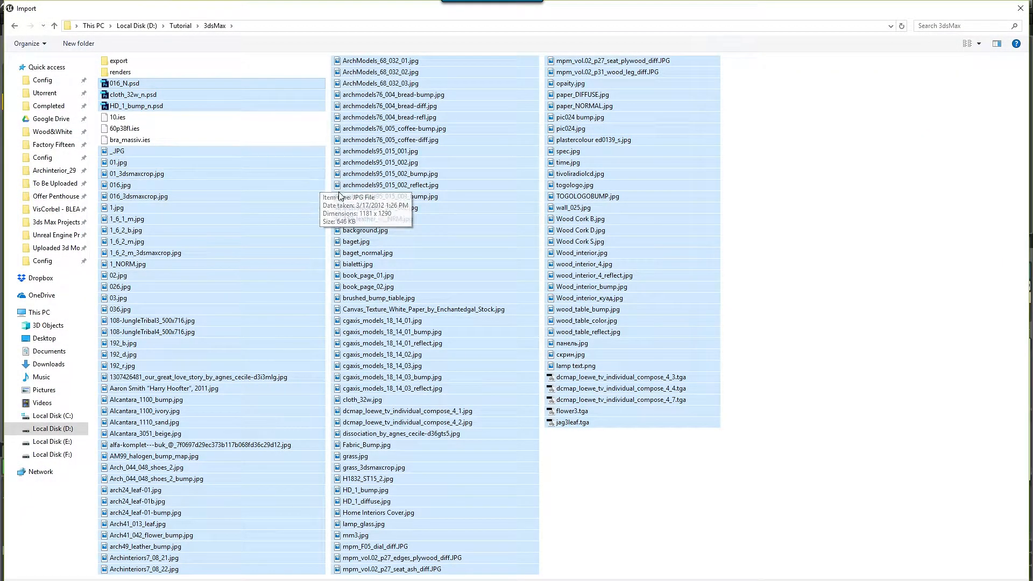
key(Return)
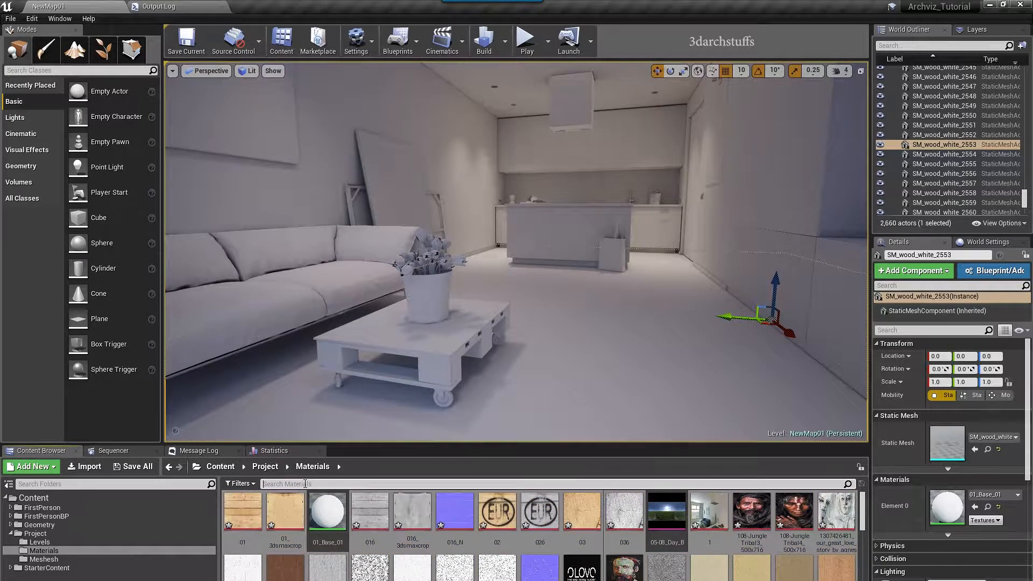
Search the Content Browser for HD_1_diffuse and select its 3,911 × 4,000 texture
click(305, 484)
key(ctrl+v)
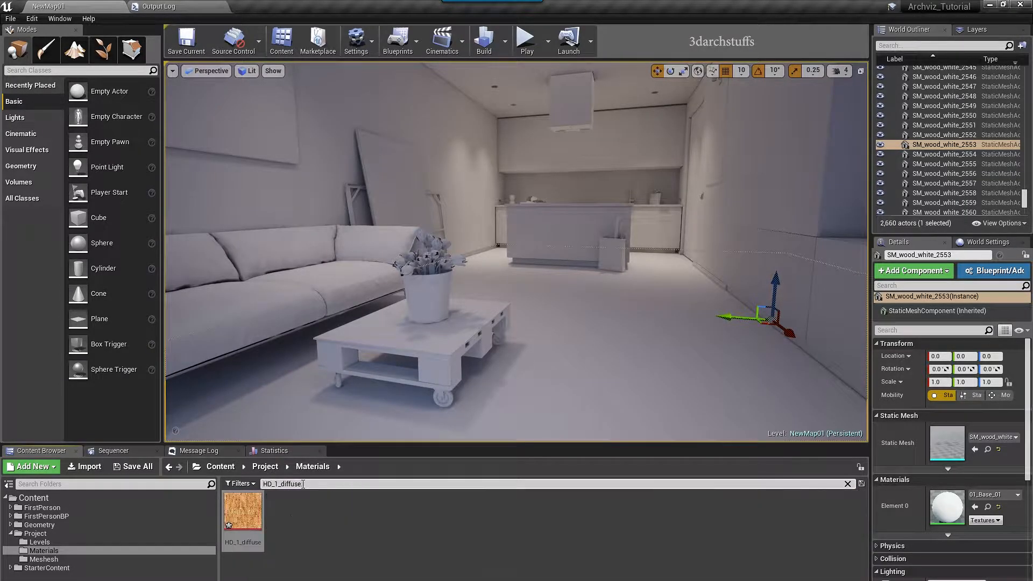
click(37, 499)
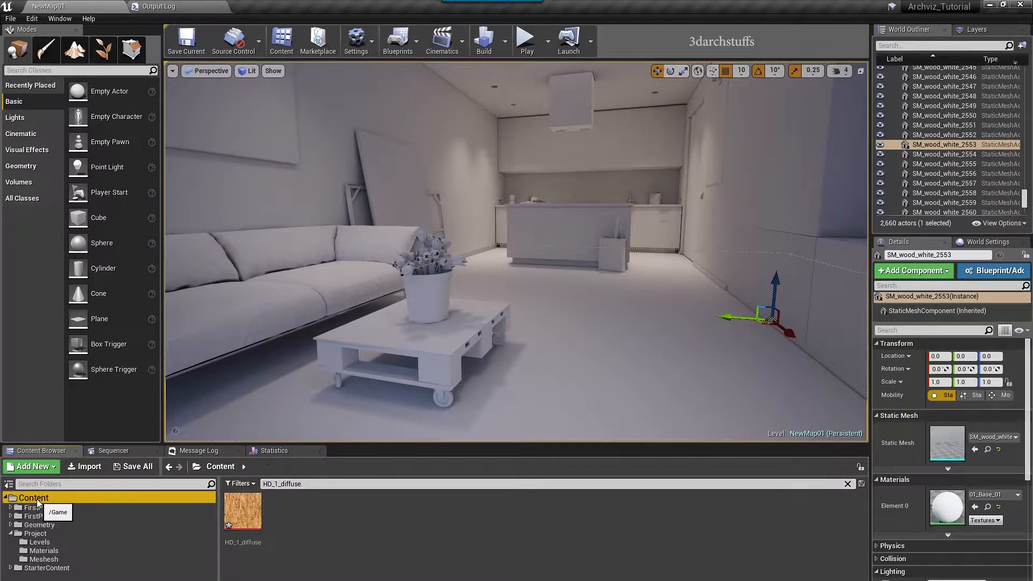
click(43, 551)
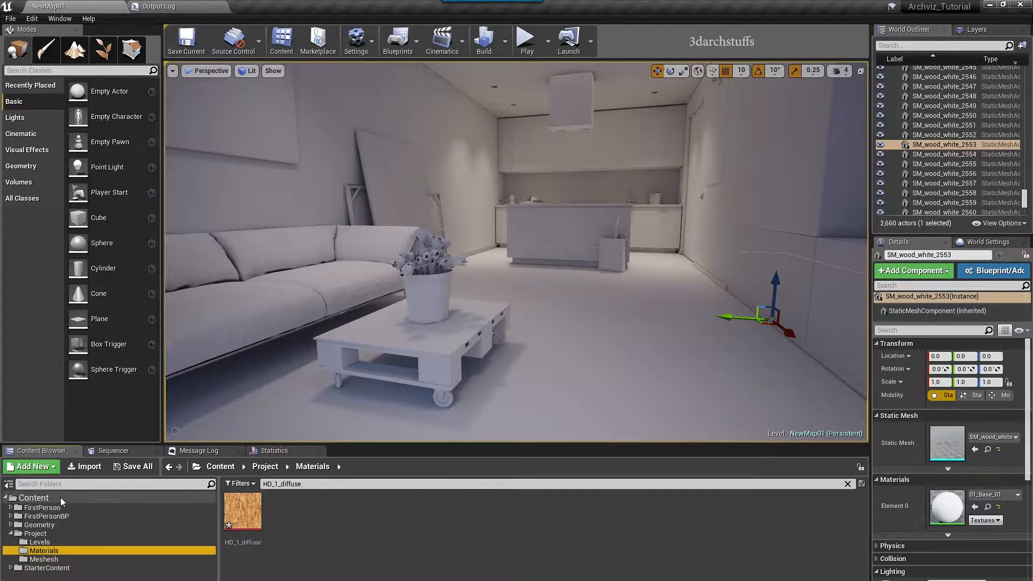
click(34, 498)
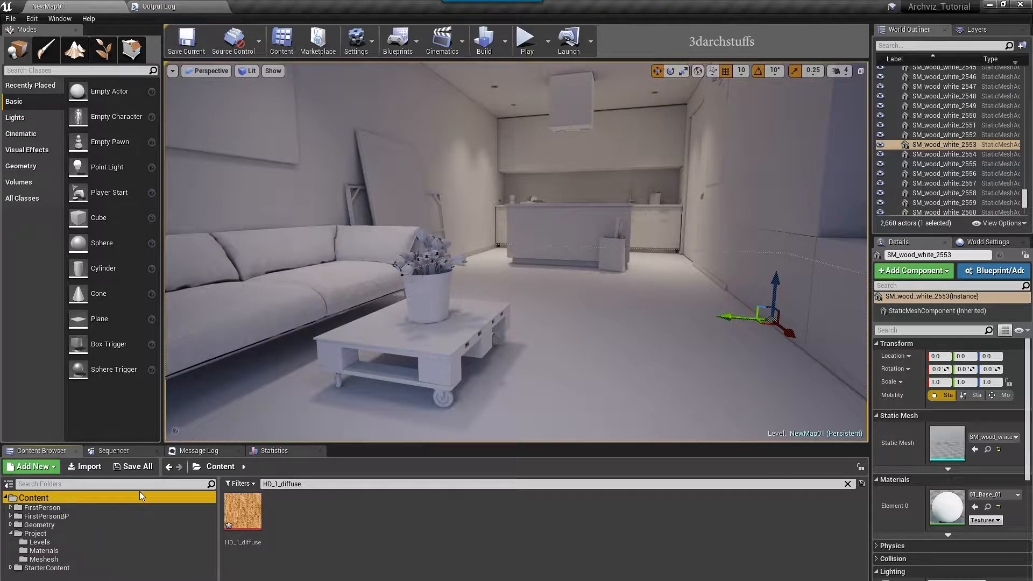
click(331, 484)
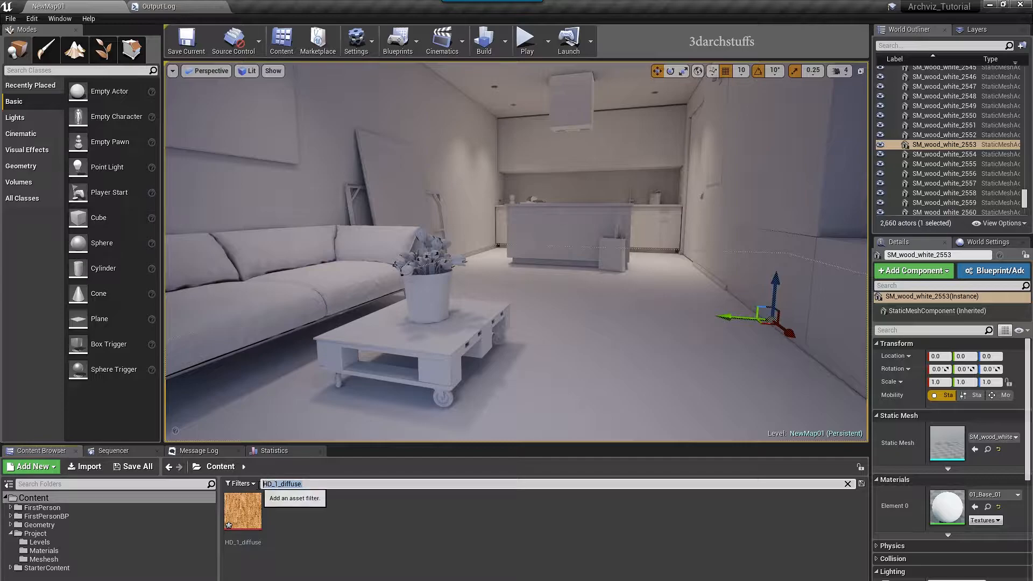
click(243, 511)
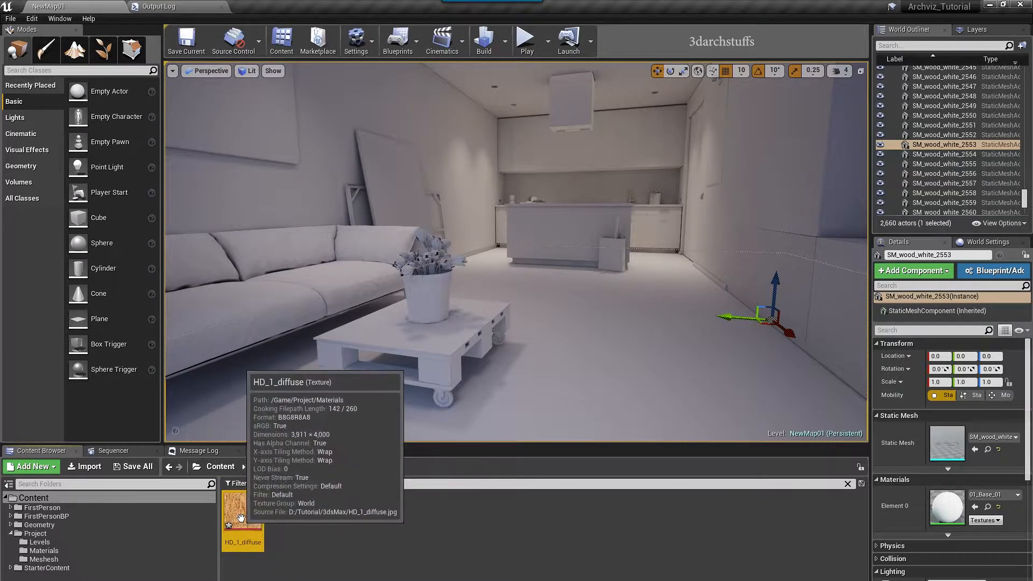
mouse_move(246, 516)
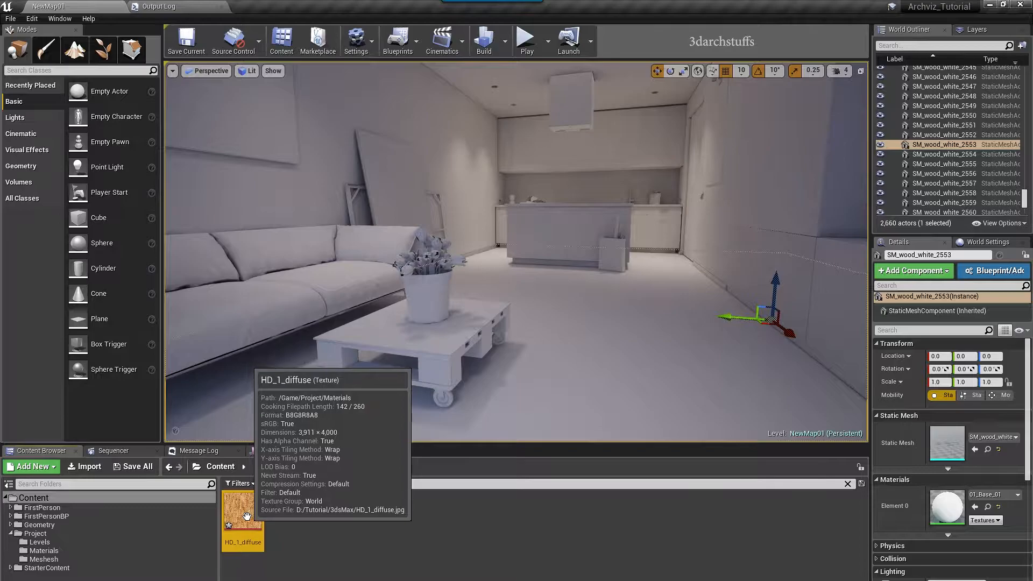
Drop the HD_1_diffuse texture onto the floor to create HD_1_Mat
right_click(246, 516)
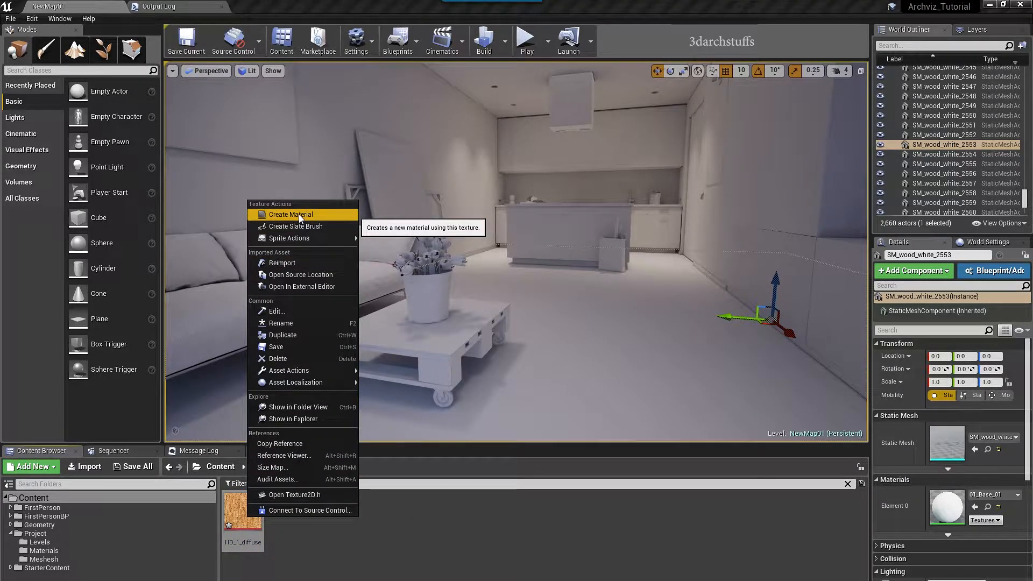
click(374, 564)
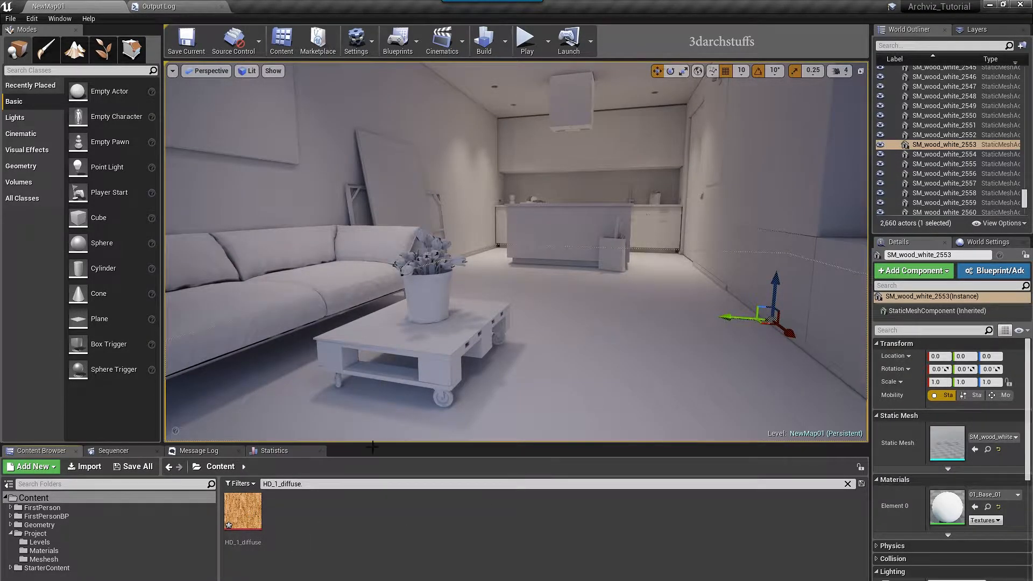
drag(243, 511, 594, 348)
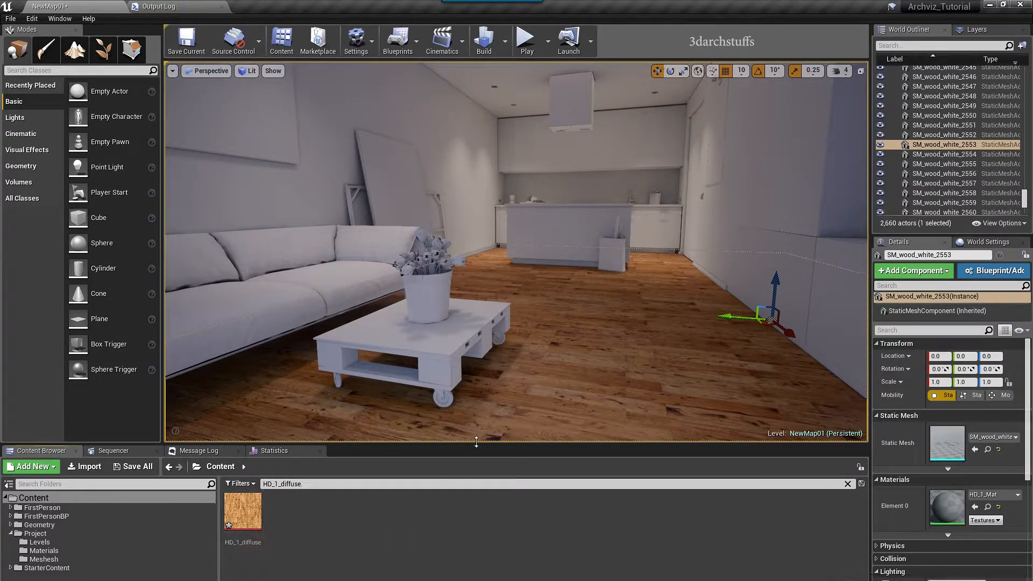
Inspect HD_1_Mat's graph, with HD_1_diffuse feeding Base Color, then return to the level
double_click(963, 507)
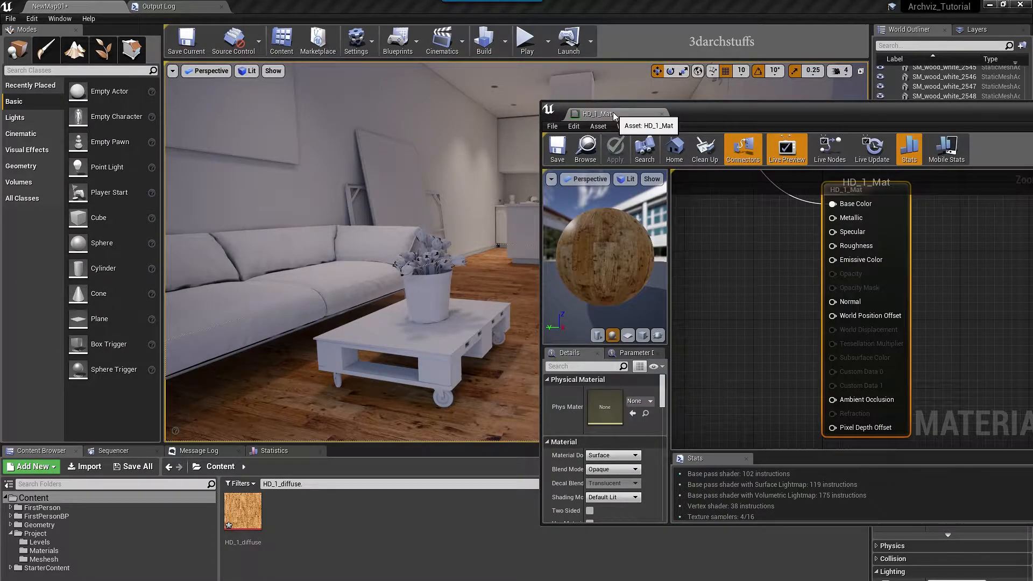
drag(614, 116, 276, 7)
right_drag(309, 141, 529, 320)
drag(633, 271, 685, 167)
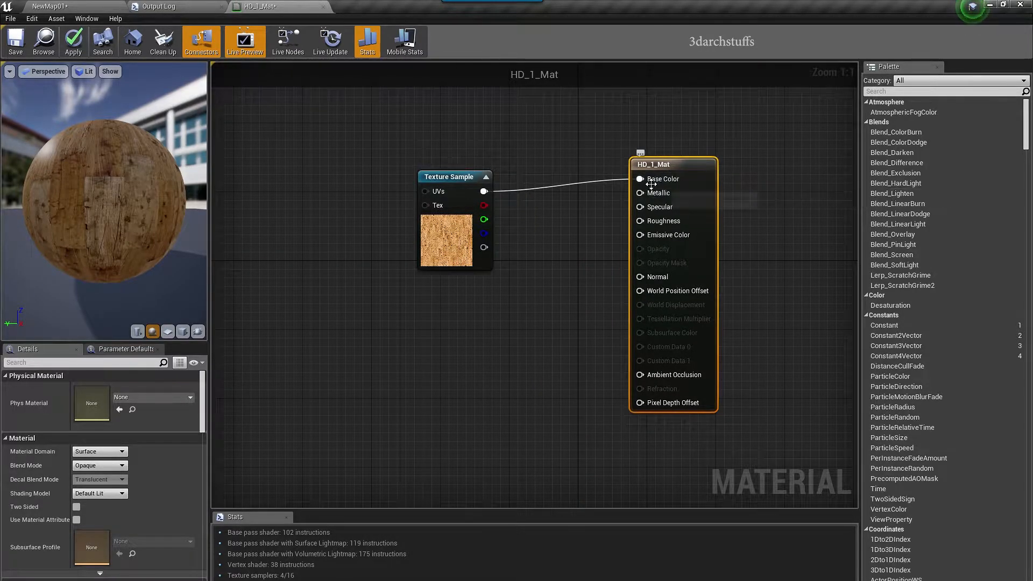
click(221, 6)
click(117, 8)
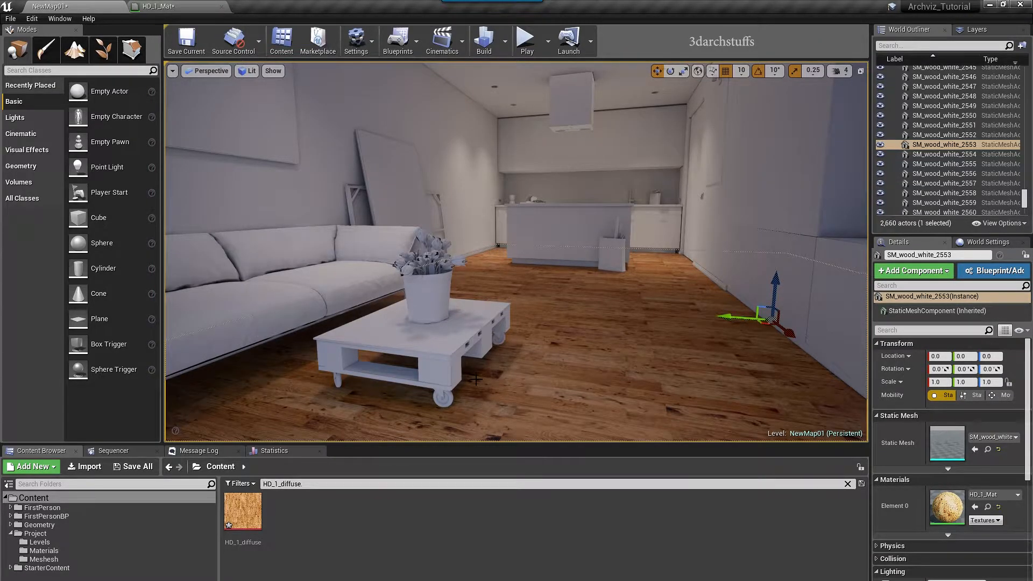
right_drag(584, 301, 477, 379)
key(Escape)
right_drag(516, 252, 409, 209)
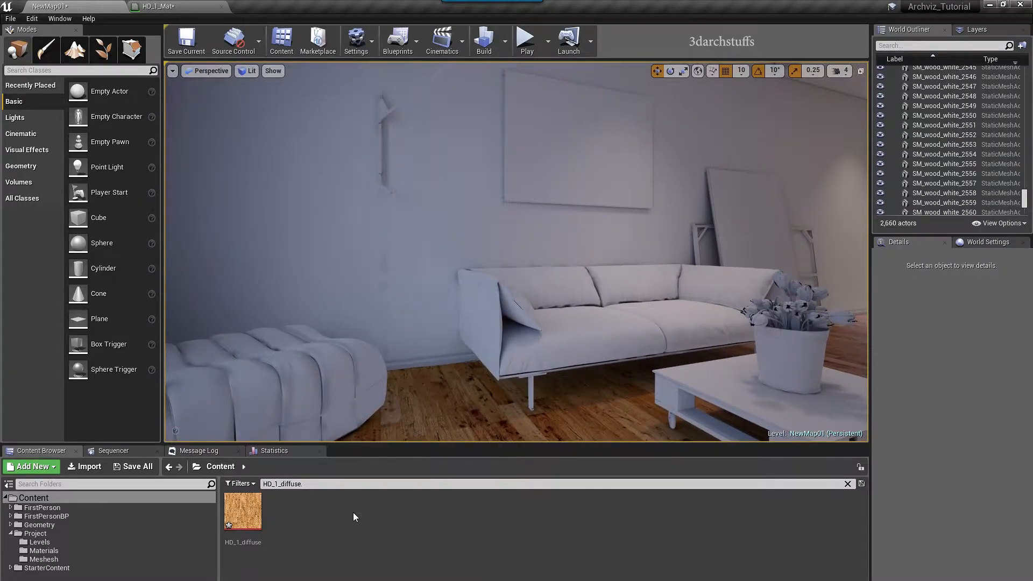
Fly to the white sofa, focus on its left seat cushion and orbit to a frontal view
right_drag(455, 327, 468, 341)
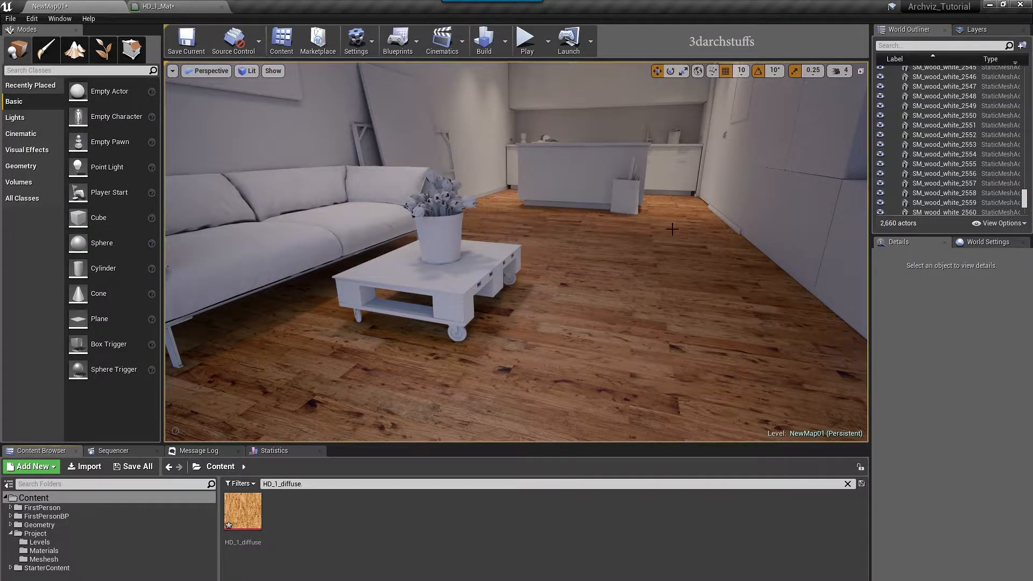
right_drag(672, 229, 446, 151)
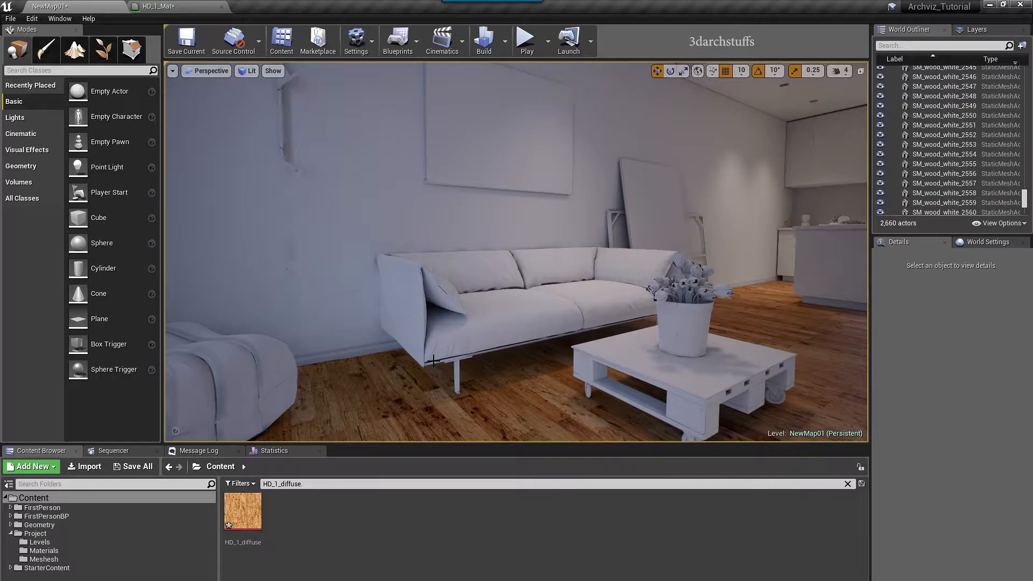
right_drag(516, 252, 409, 307)
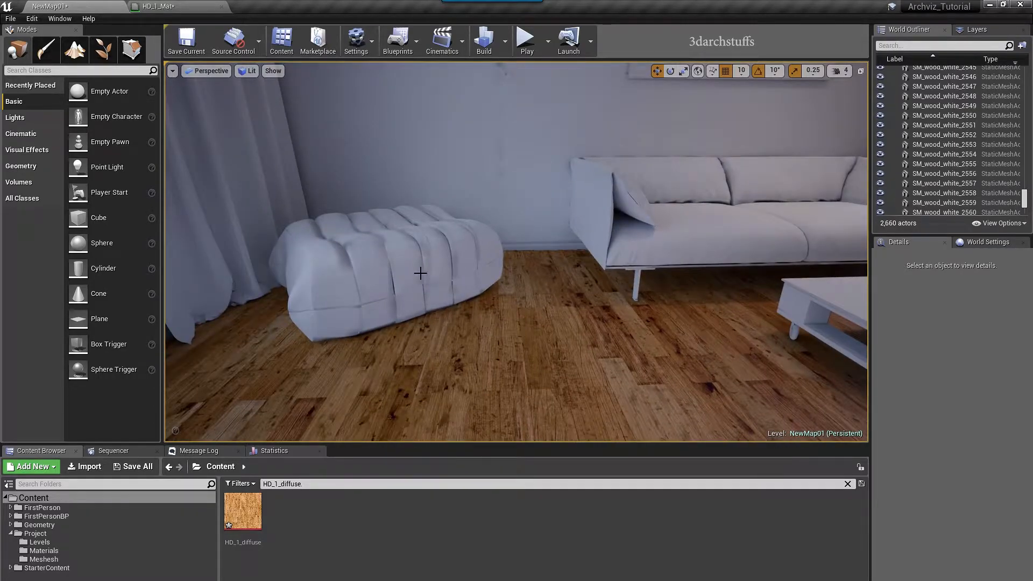
click(694, 216)
key(f)
scroll(581, 278, up, 5)
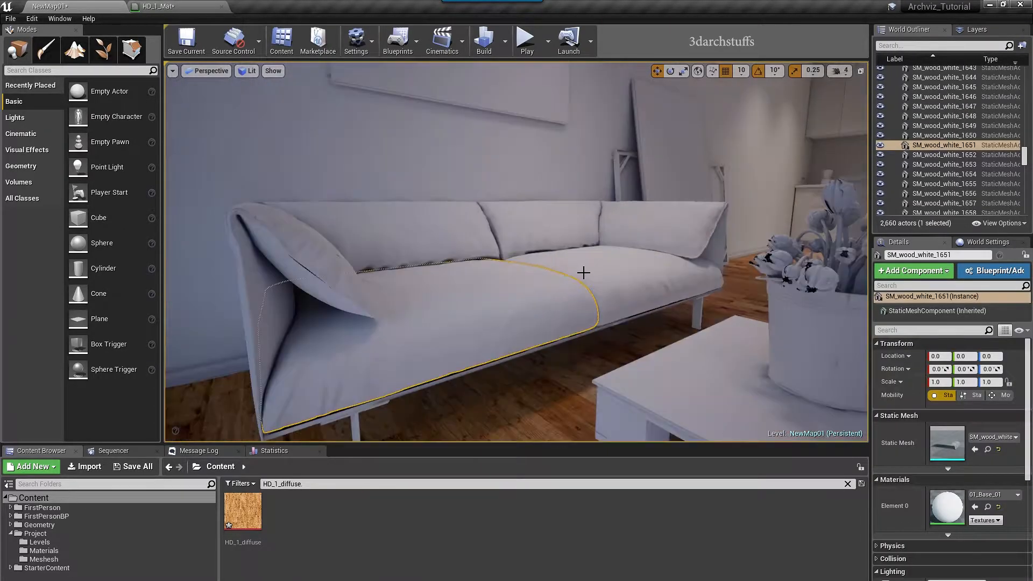
alt+drag(606, 257, 480, 277)
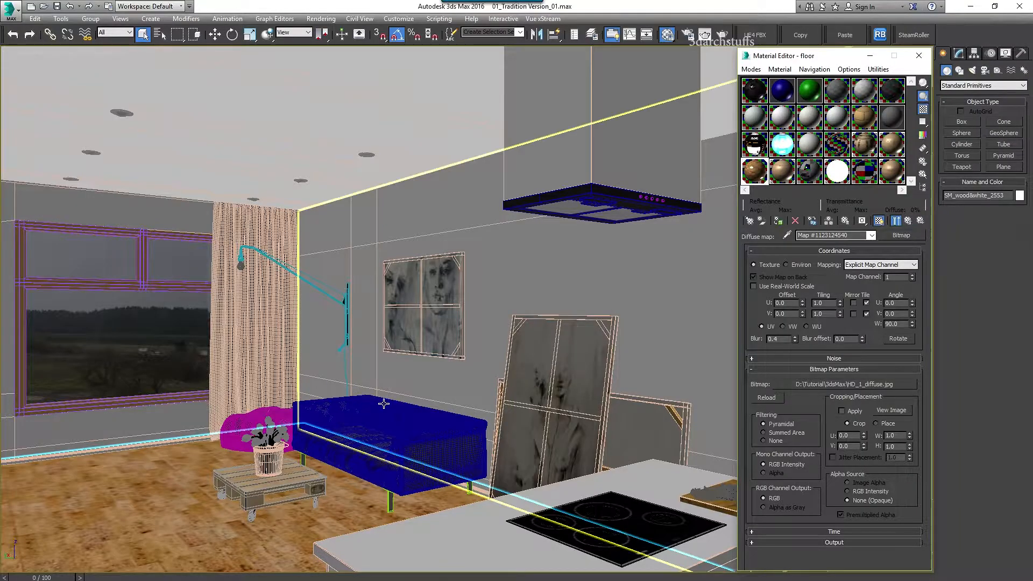
click(386, 411)
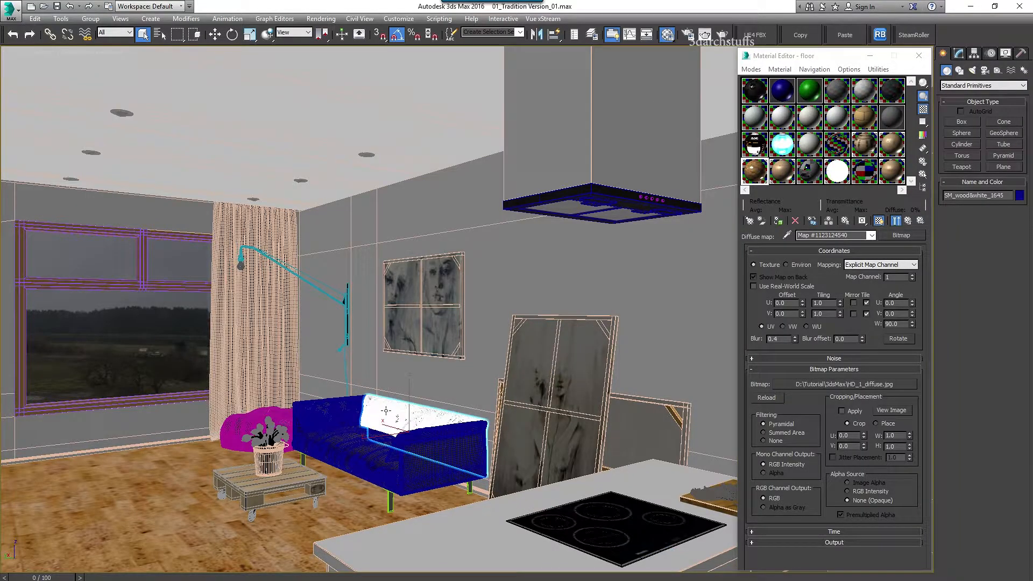
Eyedrop the sofa's Material #26 and trace its diffuse Falloff bitmap to mm3.jpg
key(z)
alt+middle_drag(385, 381, 493, 404)
click(787, 235)
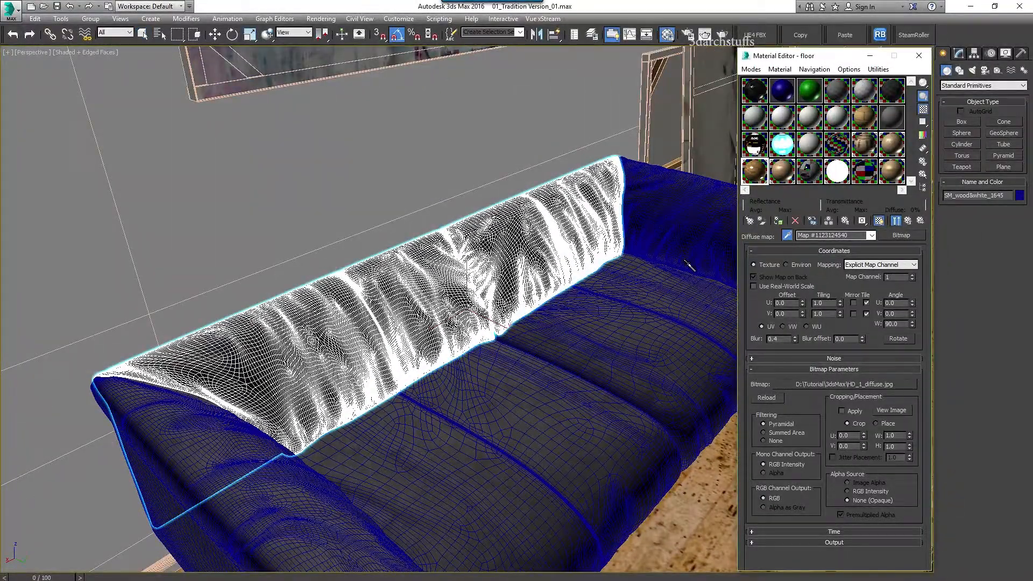
click(596, 302)
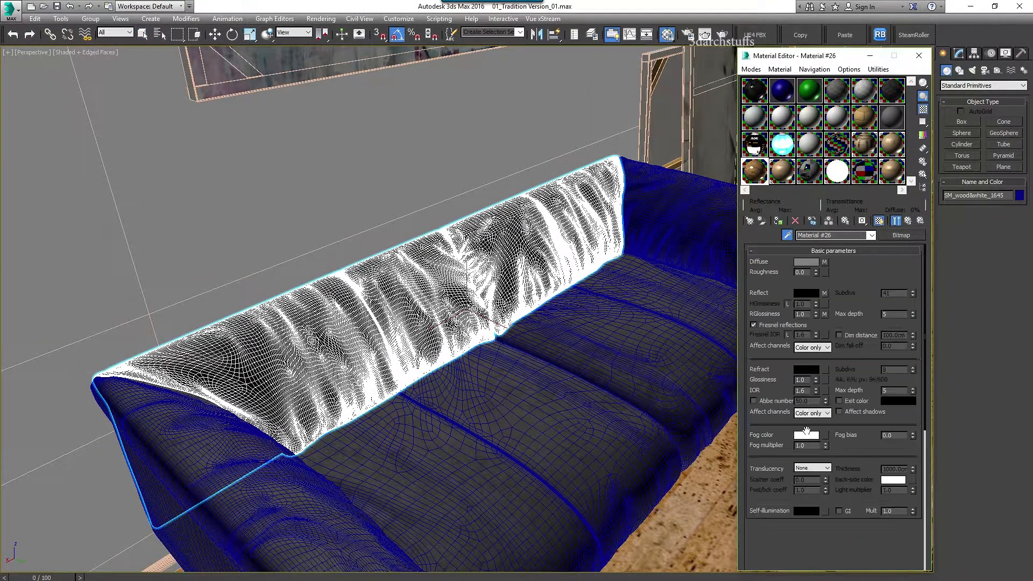
click(825, 262)
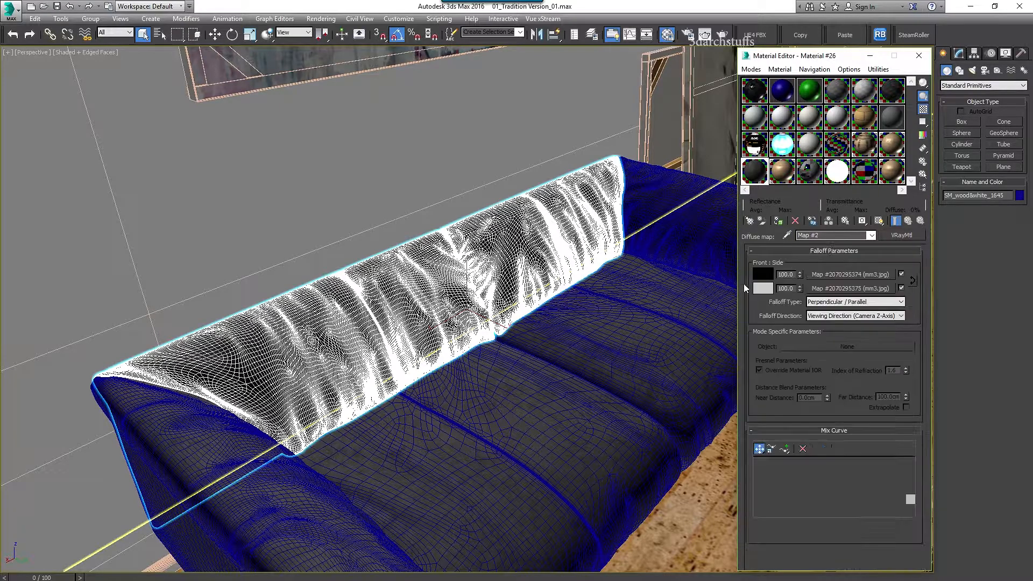
click(836, 275)
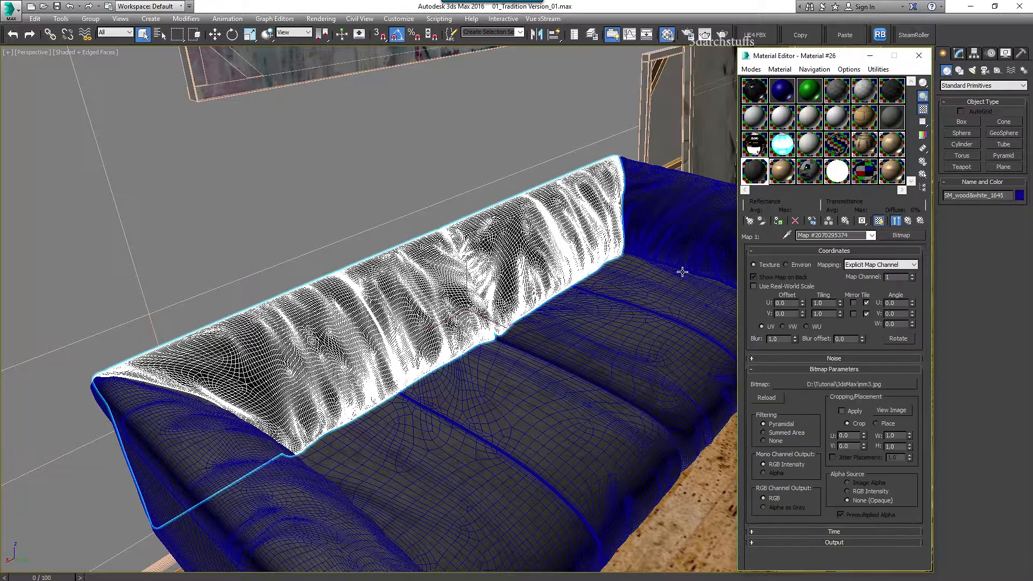
click(853, 383)
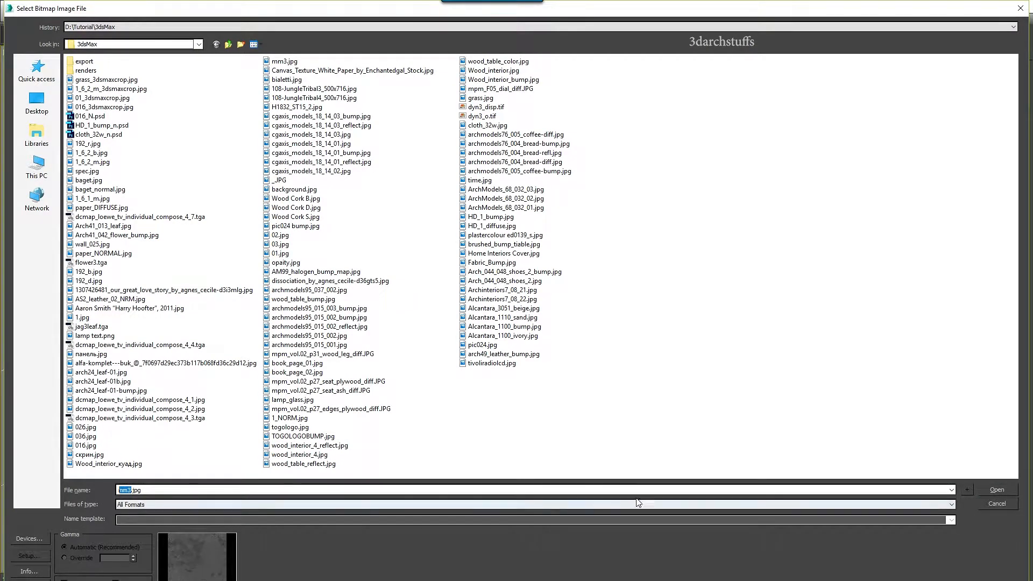
click(995, 504)
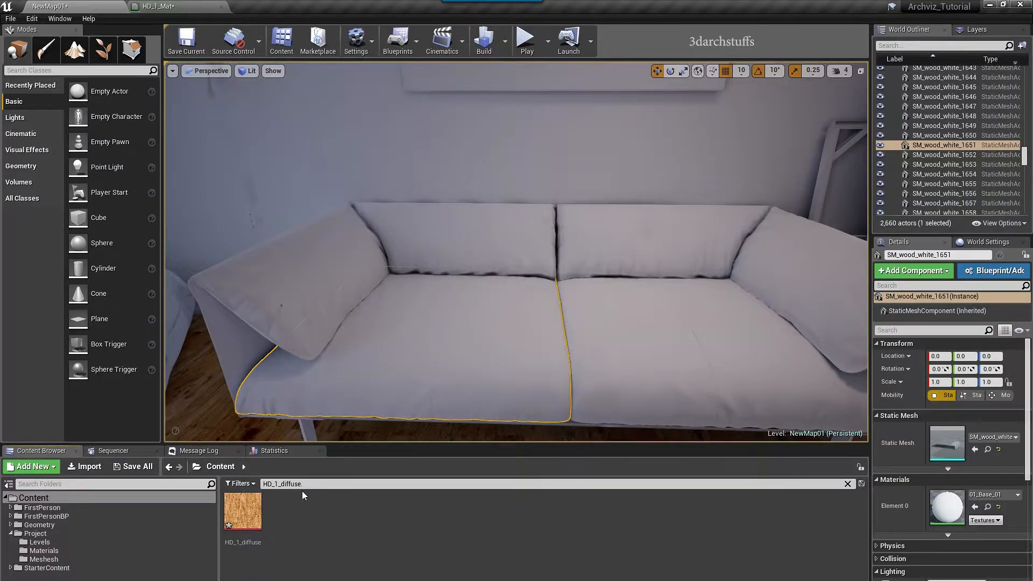
Search for mm3 and apply mm3_Mat to the sofa backrest, seat cushions, armrest and pillows
drag(310, 483, 237, 484)
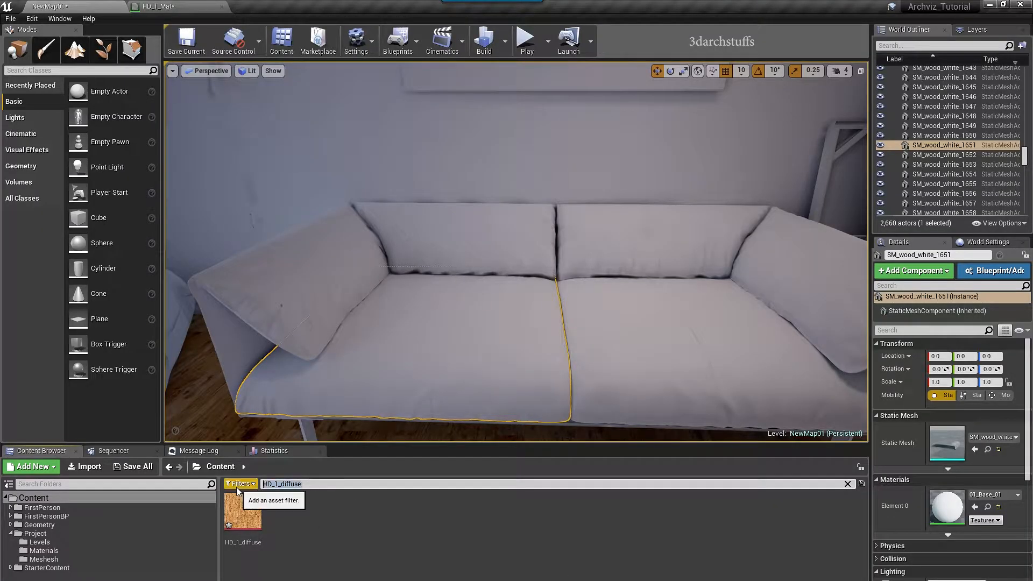
text(mm3)
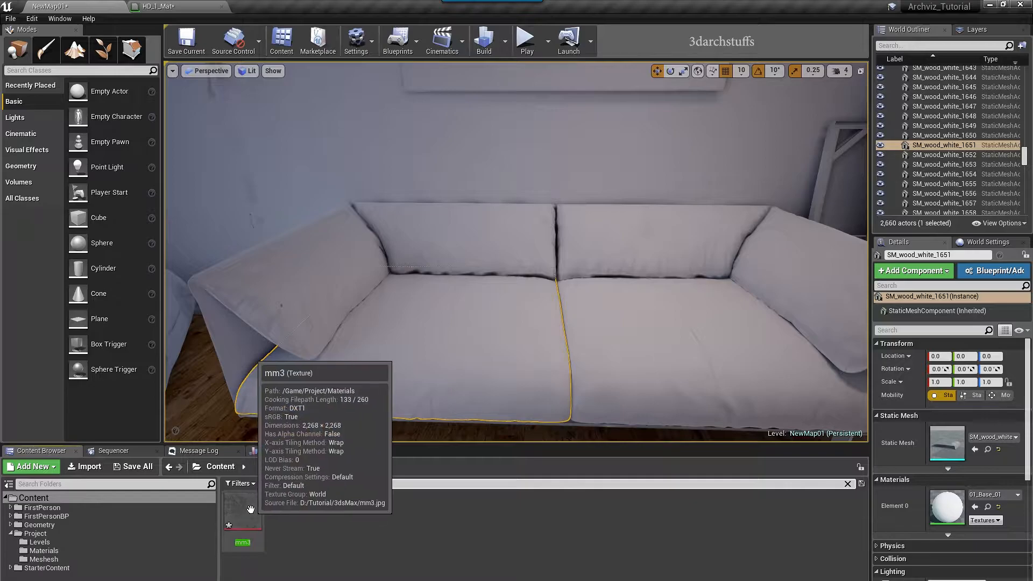
drag(252, 511, 295, 302)
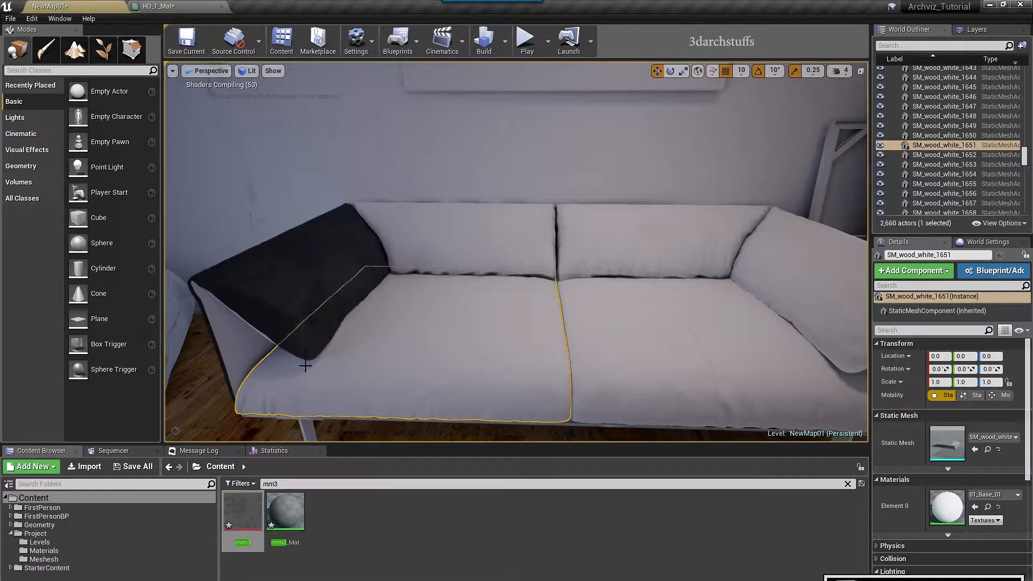
drag(285, 511, 463, 249)
drag(277, 503, 406, 366)
drag(285, 511, 230, 324)
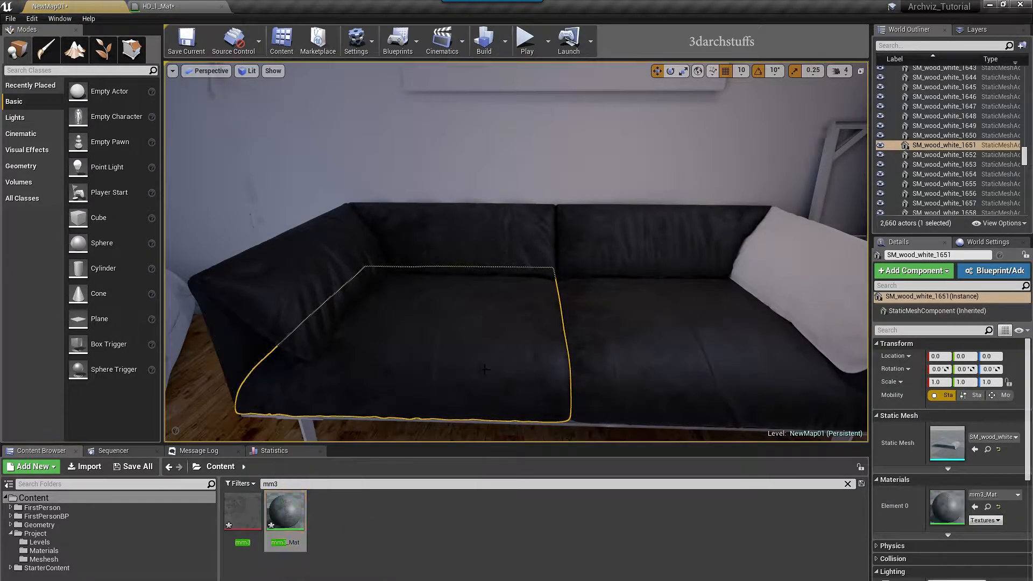
right_drag(230, 324, 366, 438)
drag(278, 523, 517, 254)
right_drag(518, 254, 552, 310)
Apply mm3_Mat to the sofa's right seat cushion and check the sofa from below
click(430, 269)
key(f)
alt+drag(430, 269, 409, 381)
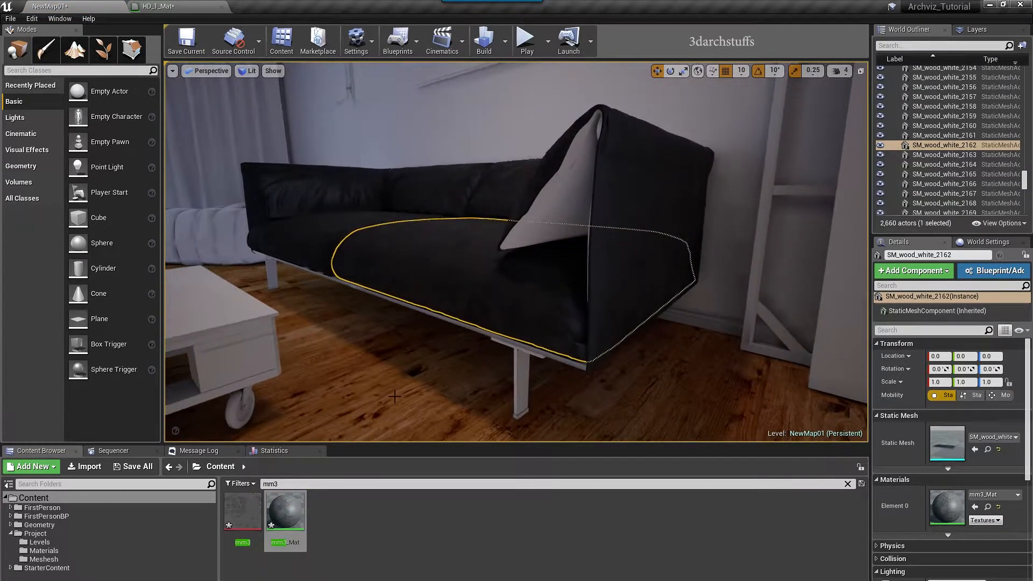
drag(297, 510, 579, 226)
key(f)
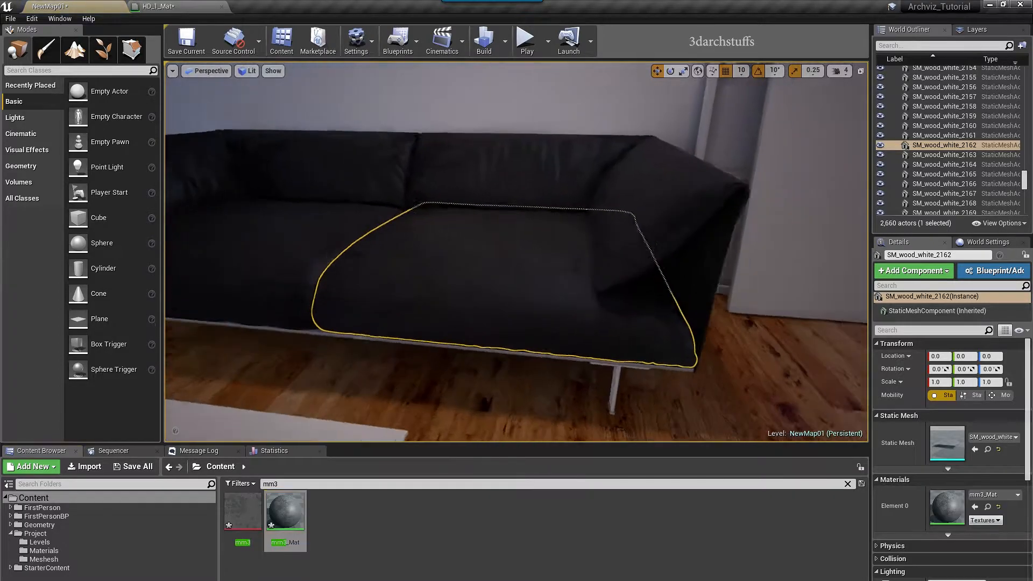
scroll(504, 271, down, 3)
alt+drag(459, 303, 570, 282)
alt+drag(450, 339, 560, 296)
Look around the living room, then select and frame the pink pouf beside the sofa
key(Escape)
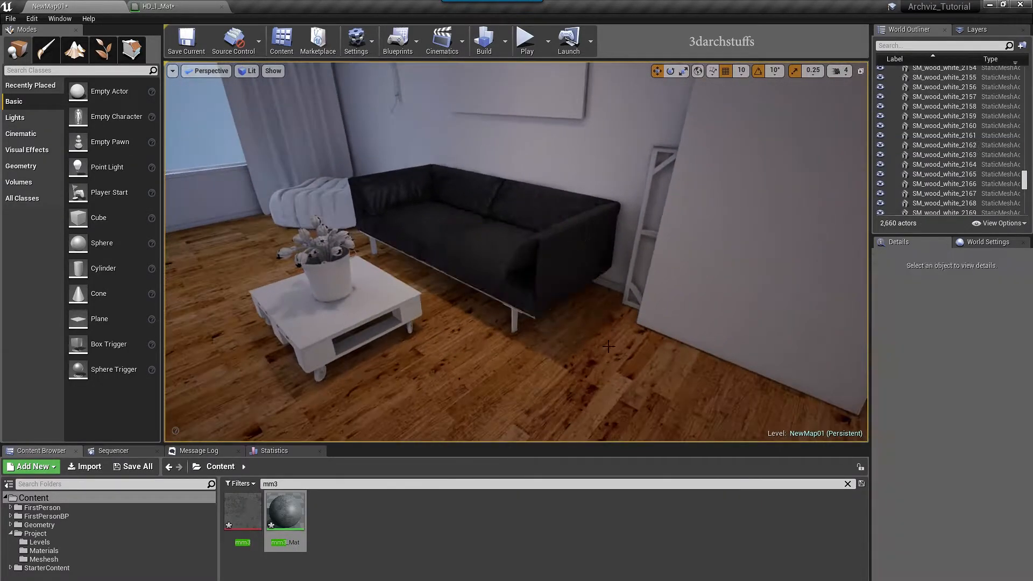
right_drag(516, 253, 549, 253)
right_drag(548, 339, 731, 339)
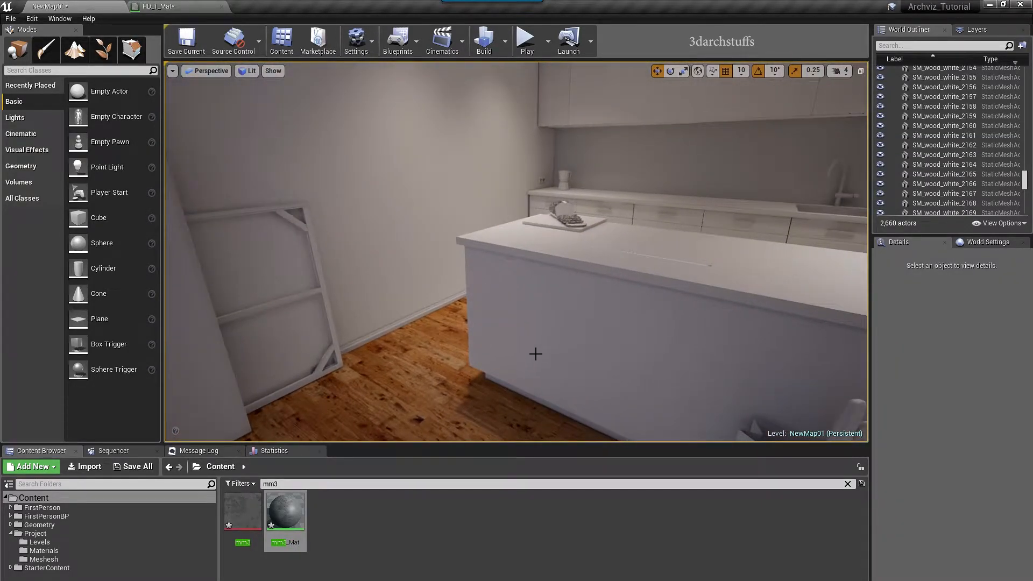
mouse_move(516, 253)
alt+mouse_down()
mouse_move(570, 226)
mouse_move(516, 253)
alt+mouse_up()
right_drag(516, 253, 355, 252)
right_drag(517, 317, 441, 316)
scroll(517, 316, up, 3)
right_drag(517, 316, 479, 294)
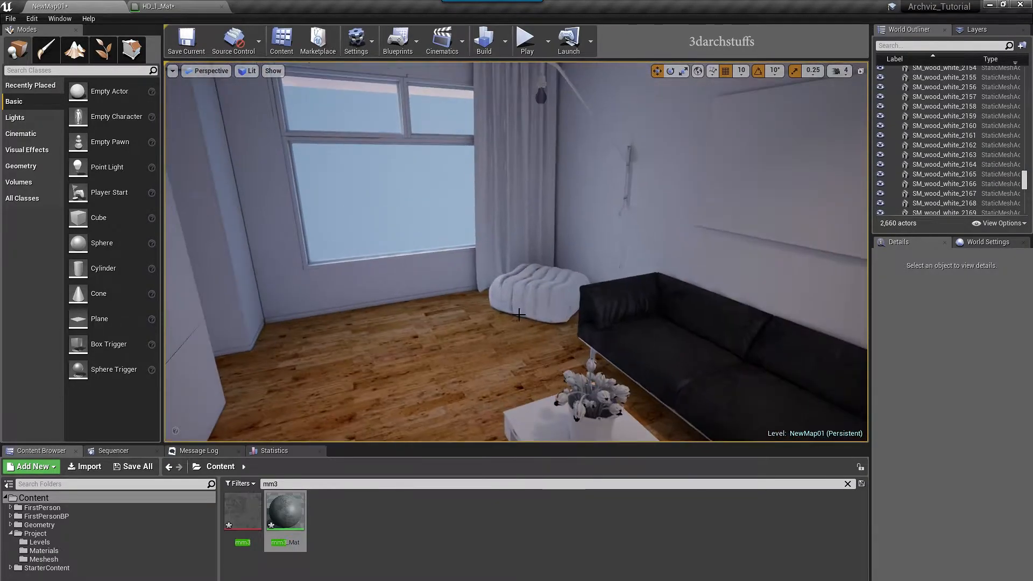
click(538, 294)
key(f)
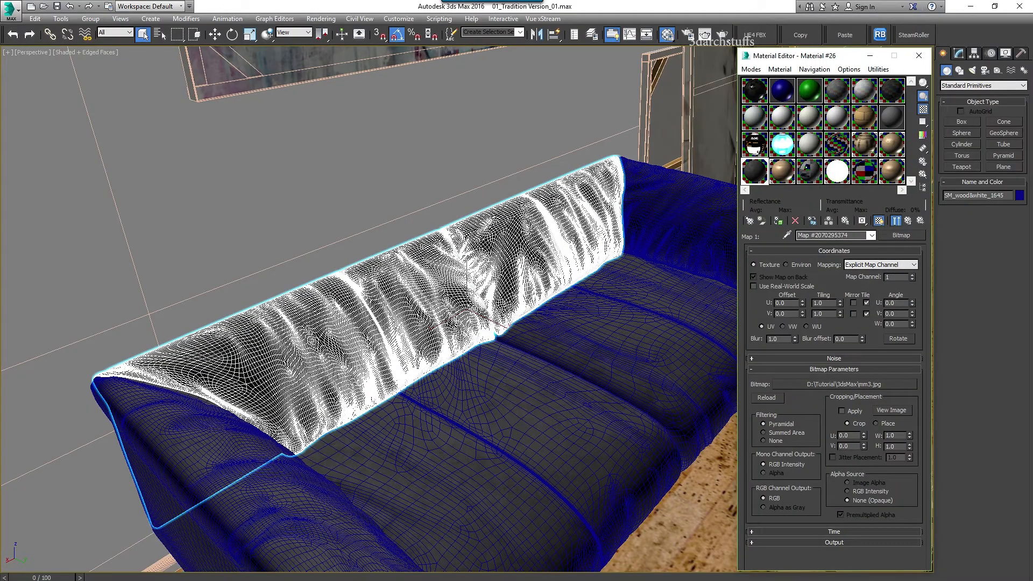
alt+middle_drag(511, 295, 462, 269)
scroll(512, 295, up, 3)
middle_drag(190, 315, 401, 309)
Eyedrop the pouf's material and read its diffuse bitmap name, cloth_32w.jpg
click(787, 235)
click(333, 325)
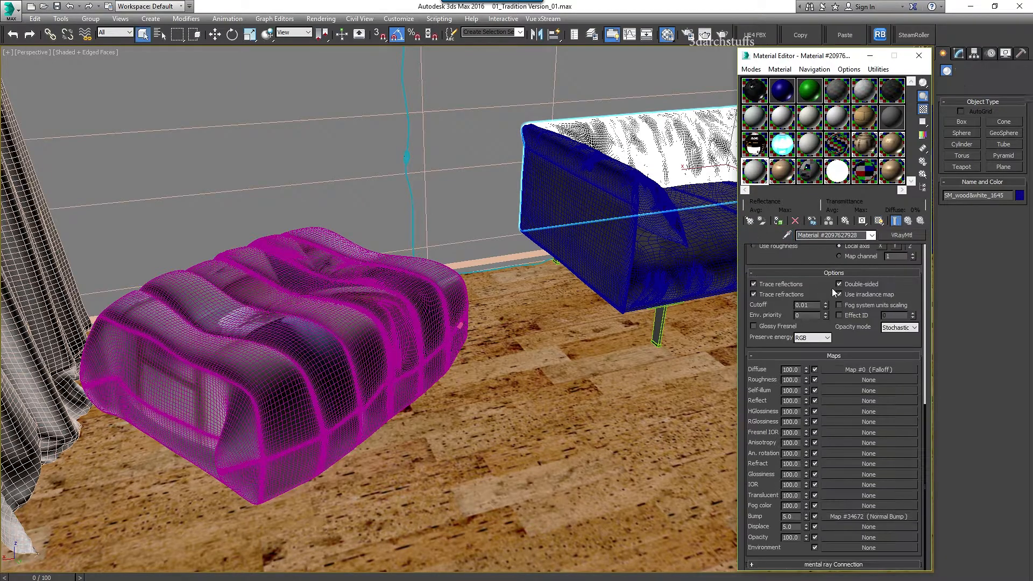
click(826, 263)
click(824, 402)
click(986, 499)
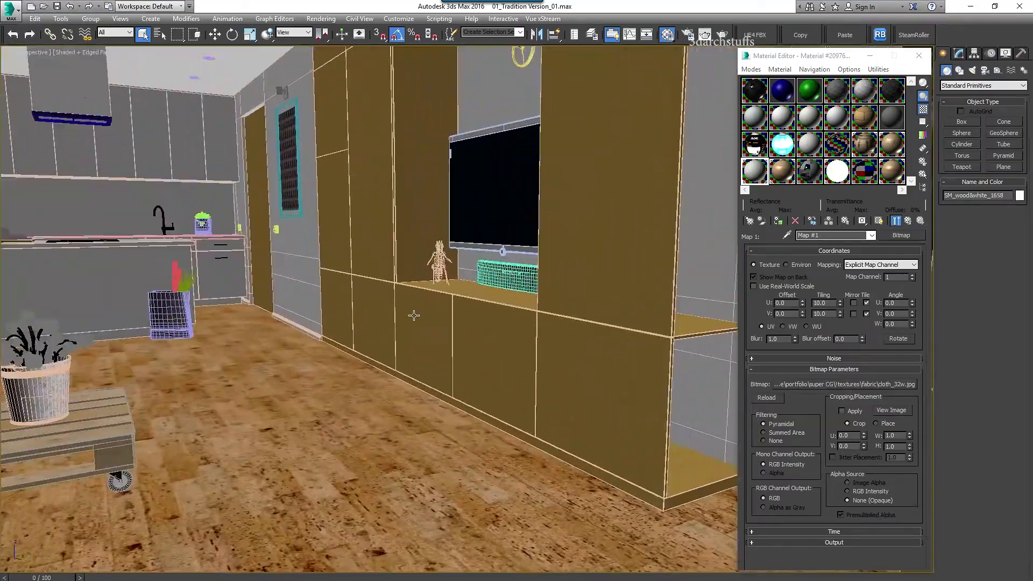
Eyedrop a wooden wall cabinet panel and find its diffuse bitmap is Wood_interior.jpg
alt+middle_drag(414, 316, 328, 315)
scroll(477, 418, up, 2)
click(477, 418)
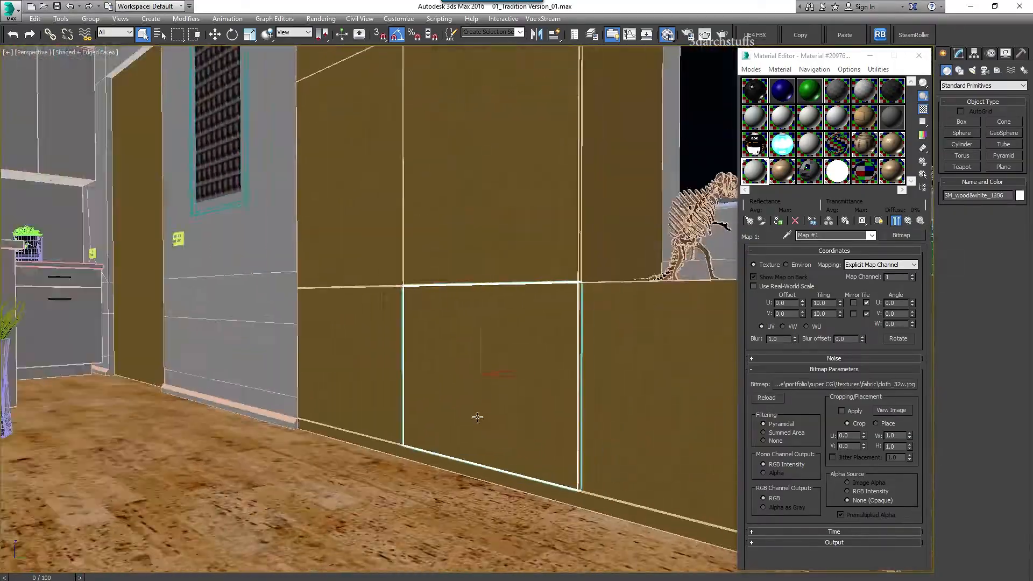
click(786, 235)
click(477, 417)
click(823, 268)
click(816, 266)
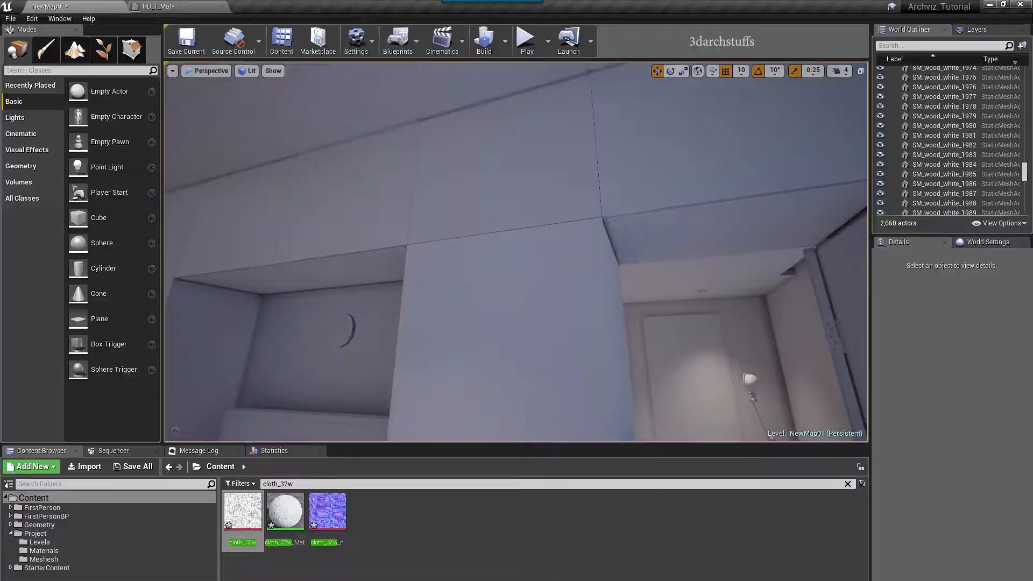
text(Wood_interior)
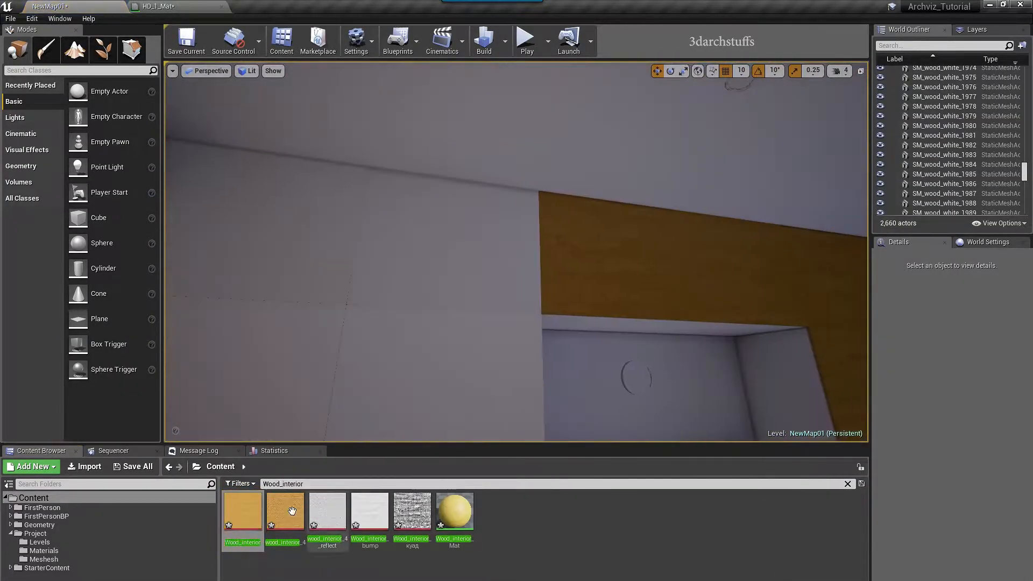
Apply Wood_interior to the back-wall panels, the doorway soffit and wall pieces around the door
drag(242, 511, 441, 236)
right_drag(441, 237, 377, 237)
drag(243, 511, 519, 409)
right_drag(519, 409, 519, 435)
drag(242, 511, 500, 371)
drag(243, 511, 630, 393)
right_drag(353, 379, 419, 378)
drag(242, 511, 414, 150)
drag(243, 510, 506, 156)
drag(243, 510, 501, 301)
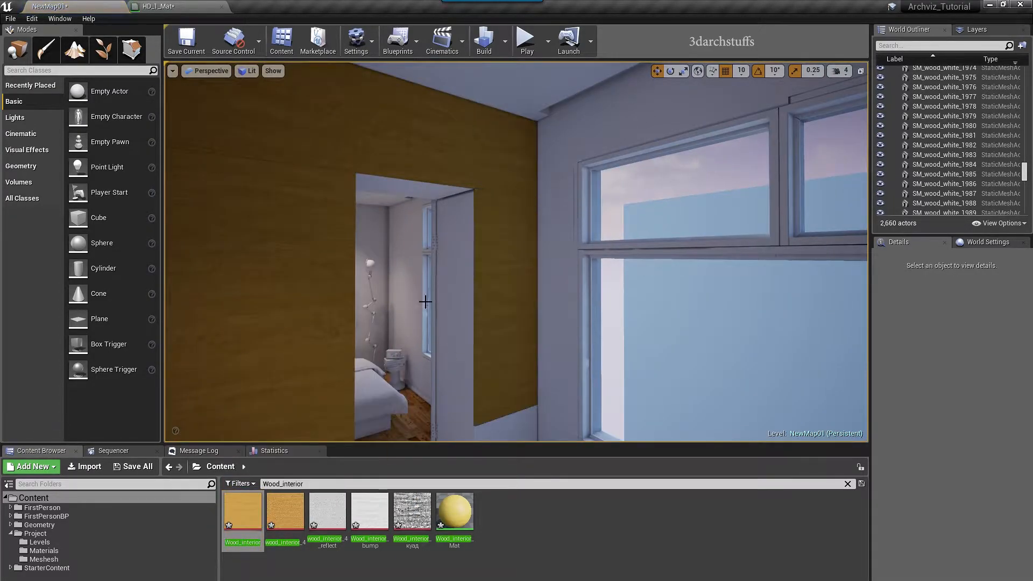
right_drag(425, 303, 425, 377)
drag(243, 510, 474, 333)
right_drag(474, 334, 462, 258)
drag(243, 511, 452, 258)
right_drag(532, 283, 377, 283)
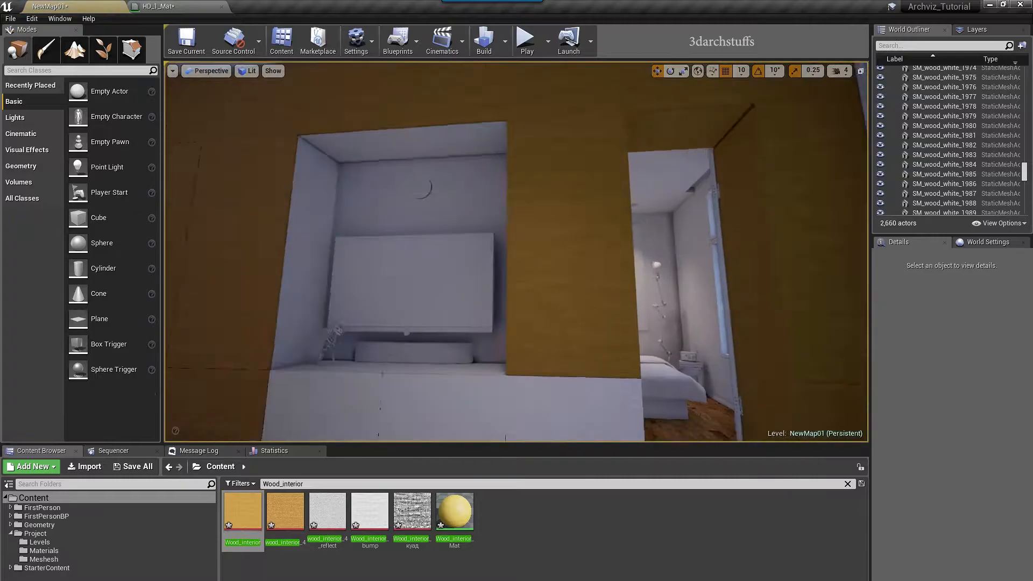
Apply Wood_interior to the three lower cabinet panels and the door
right_drag(502, 299, 468, 355)
drag(243, 511, 491, 306)
drag(242, 510, 617, 310)
right_drag(617, 311, 572, 308)
drag(287, 499, 418, 347)
drag(244, 505, 403, 130)
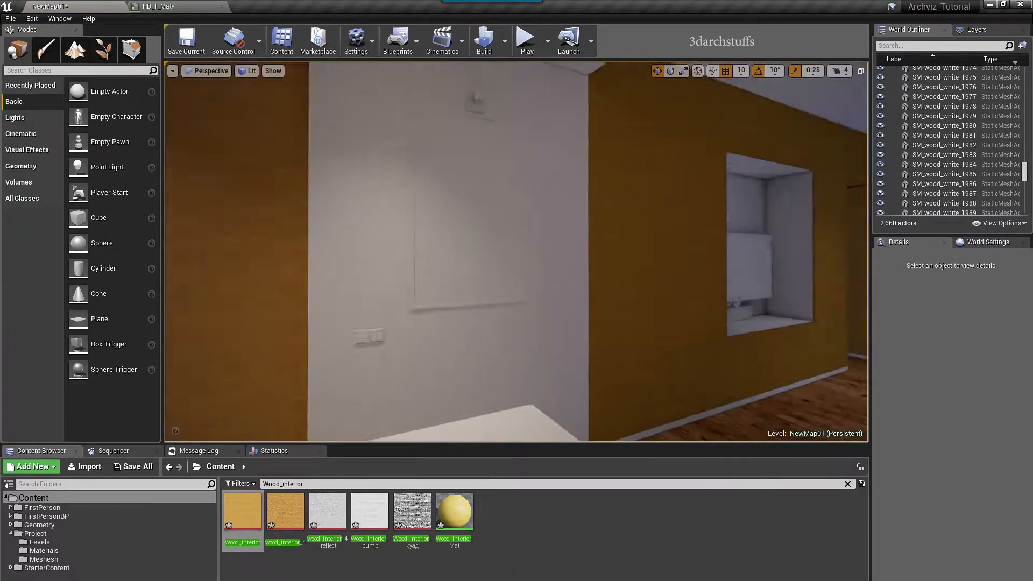
Fly through the doorway into the bedroom and apply Wood_interior to its back-wall panels
right_drag(499, 235, 430, 270)
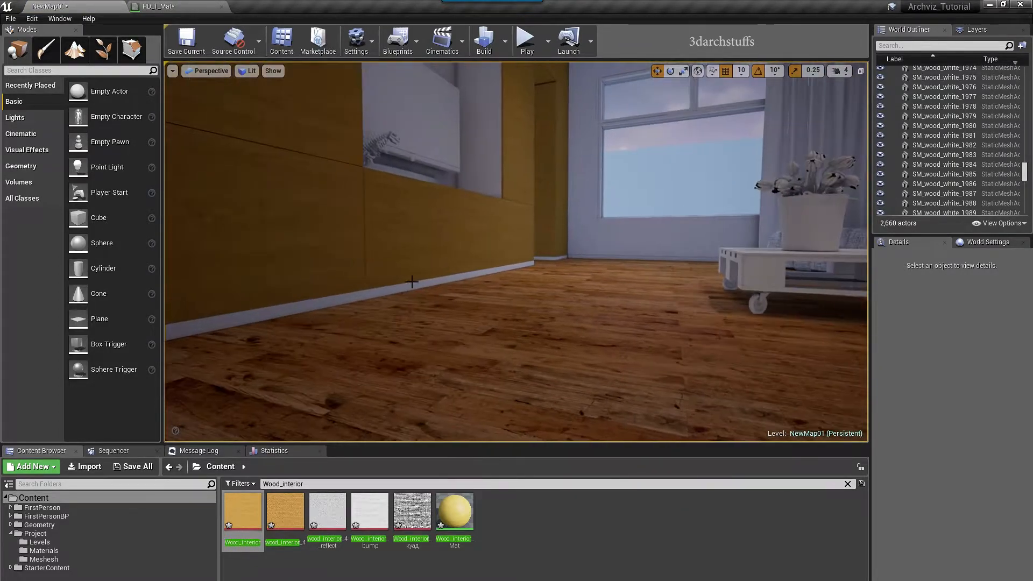
drag(251, 531, 299, 350)
right_drag(428, 299, 383, 334)
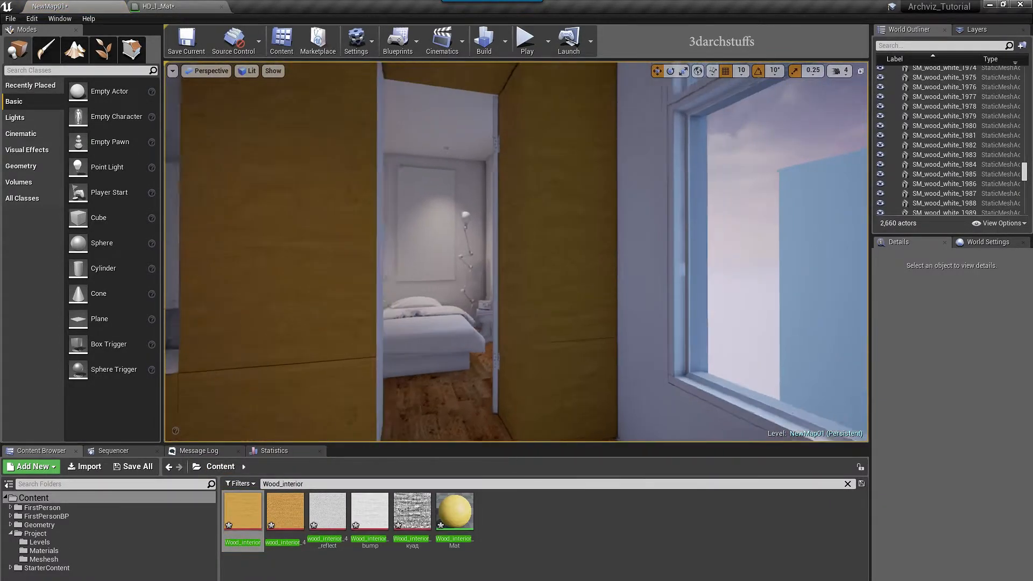
right_drag(383, 334, 565, 253)
drag(240, 514, 391, 373)
right_drag(392, 373, 377, 436)
drag(393, 344, 392, 344)
right_drag(393, 344, 420, 285)
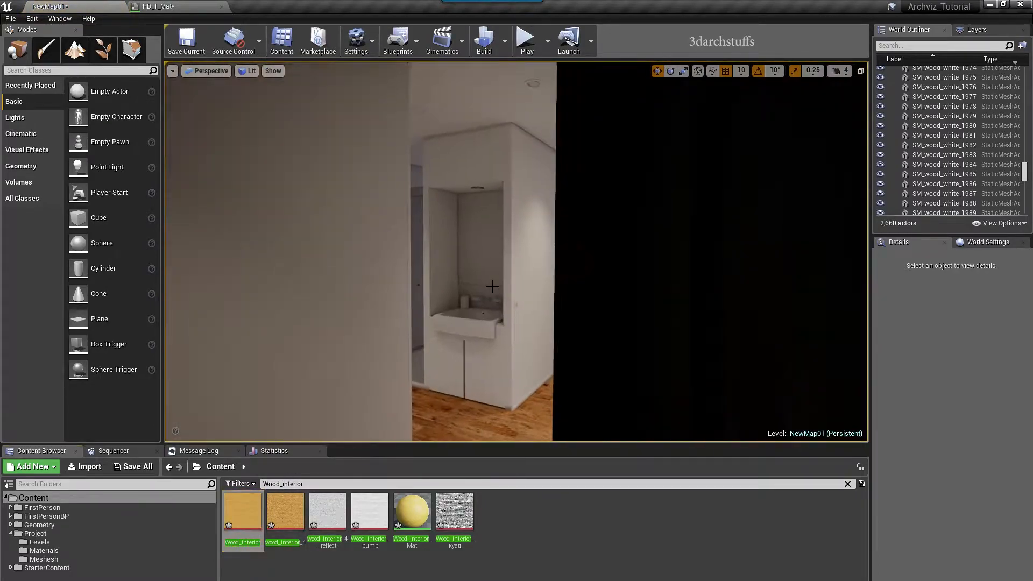
Apply Wood_interior to the bathroom cabinet, bathroom trim and bedroom column
drag(488, 293, 436, 366)
drag(243, 511, 525, 338)
drag(243, 511, 447, 336)
right_drag(446, 337, 494, 276)
drag(242, 511, 441, 275)
right_drag(441, 274, 463, 406)
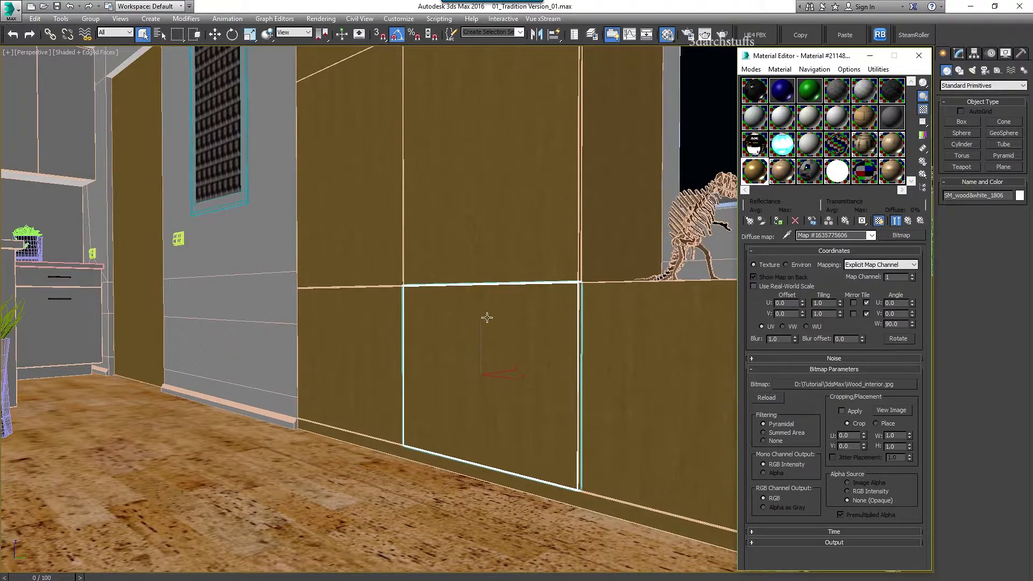
Use Select by Material on the sampled wooden wall material to select all 114 objects, then frame and orbit them
click(486, 303)
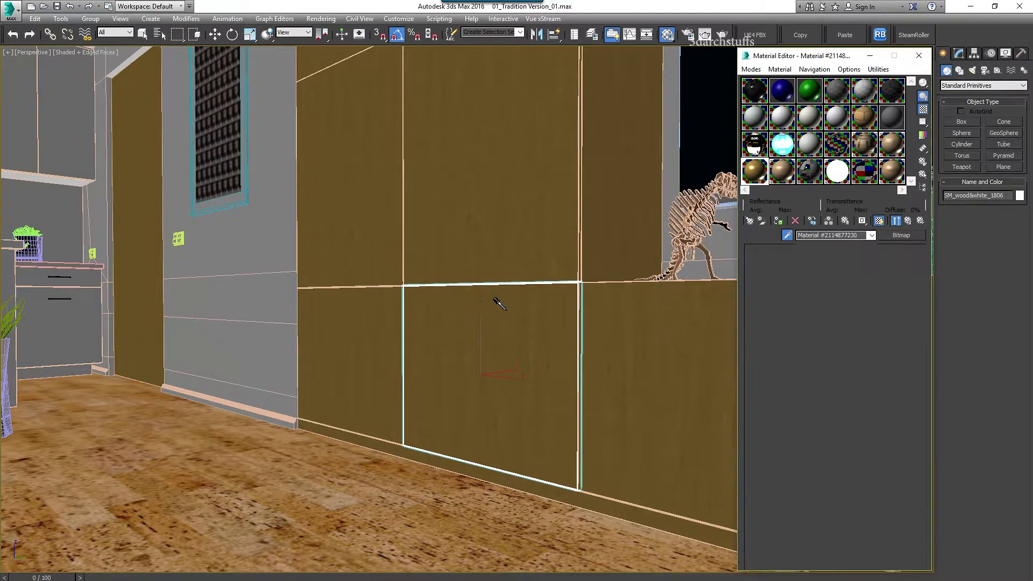
right_click(761, 177)
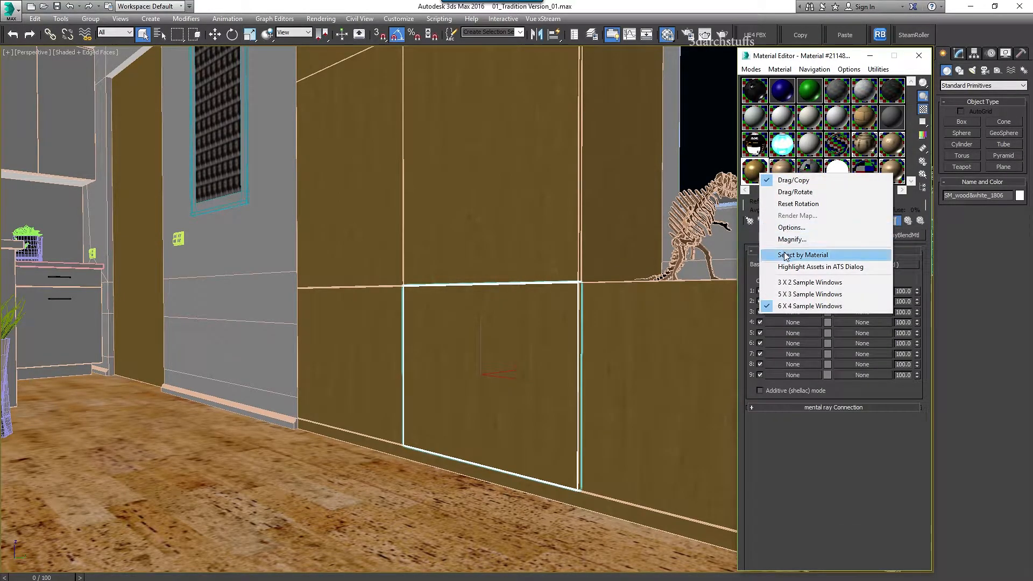
click(785, 255)
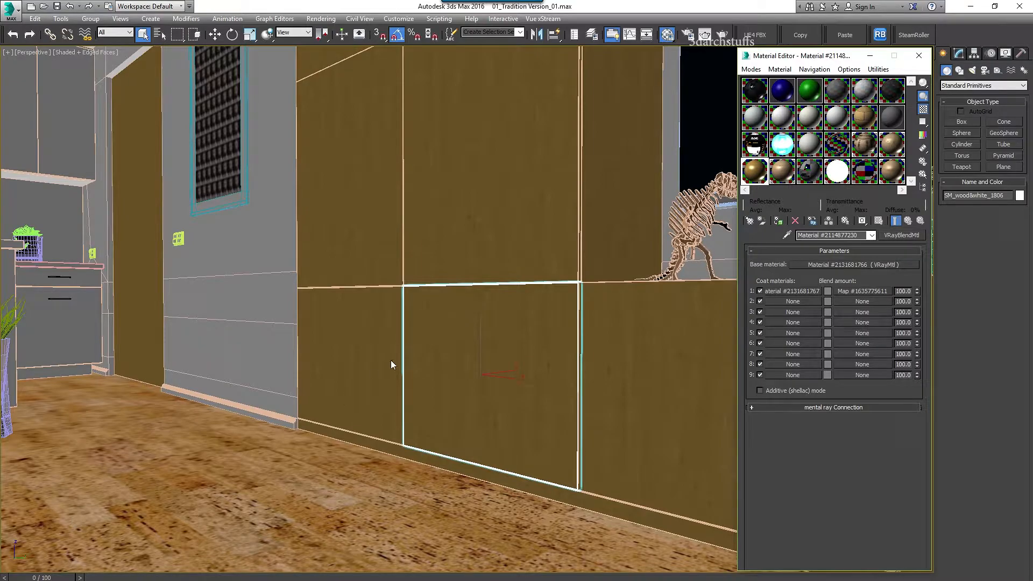
click(177, 512)
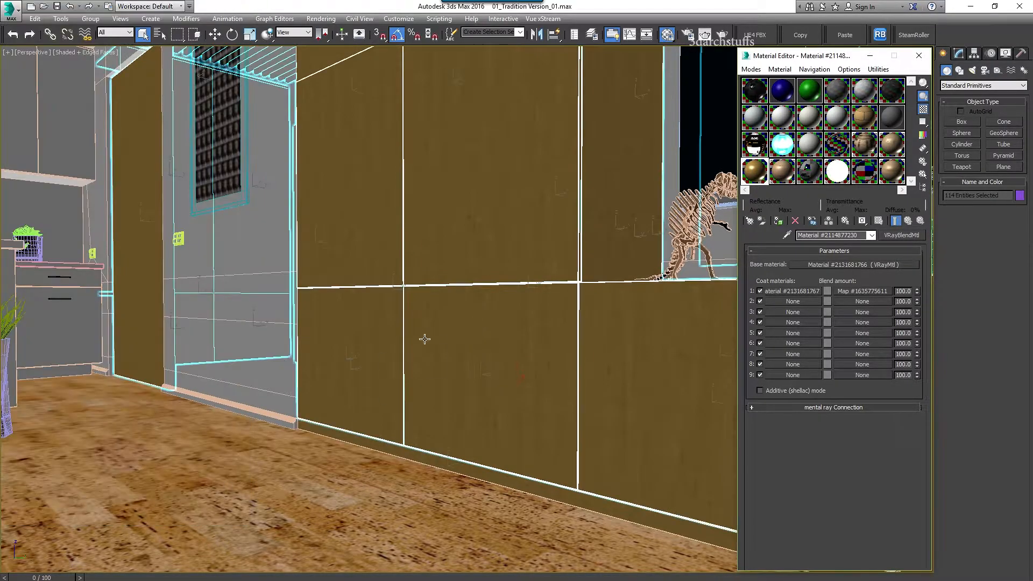
key(z)
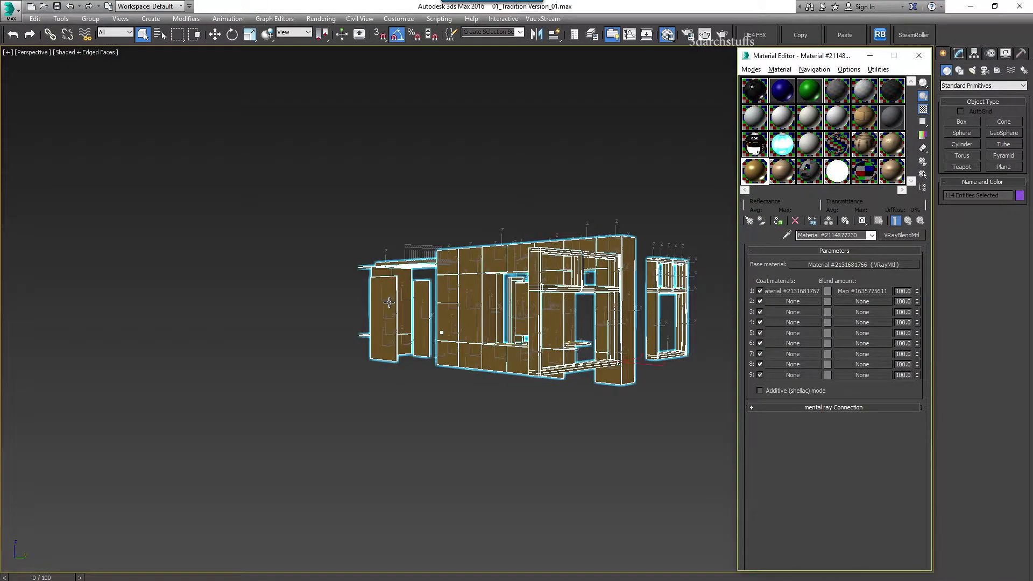
alt+middle_drag(451, 339, 618, 350)
click(667, 298)
Select the first window's frame pieces and set Element 0 and Element 1 to Wood_interior_Mat
scroll(557, 317, up, 6)
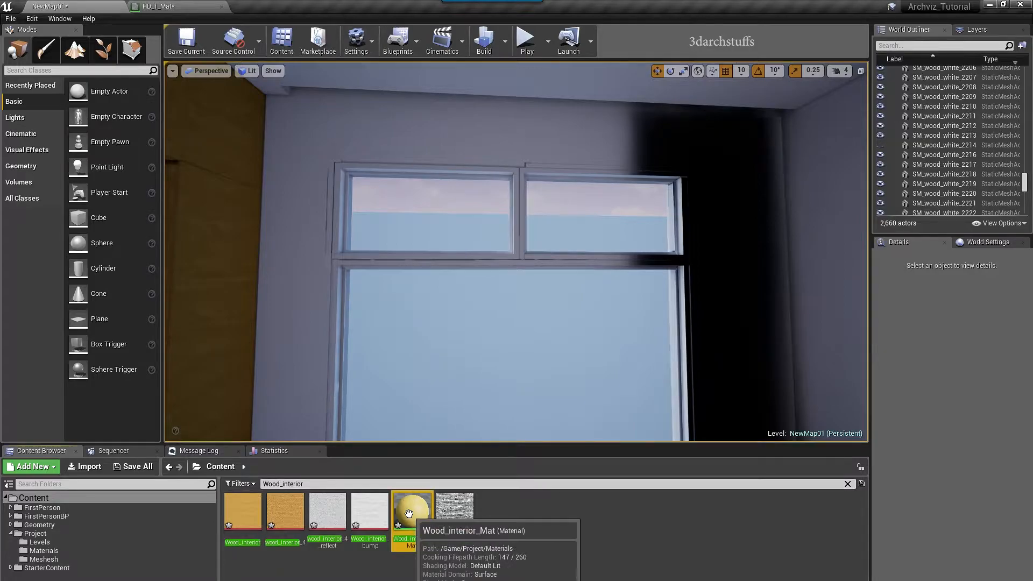
click(388, 173)
ctrl+click(351, 245)
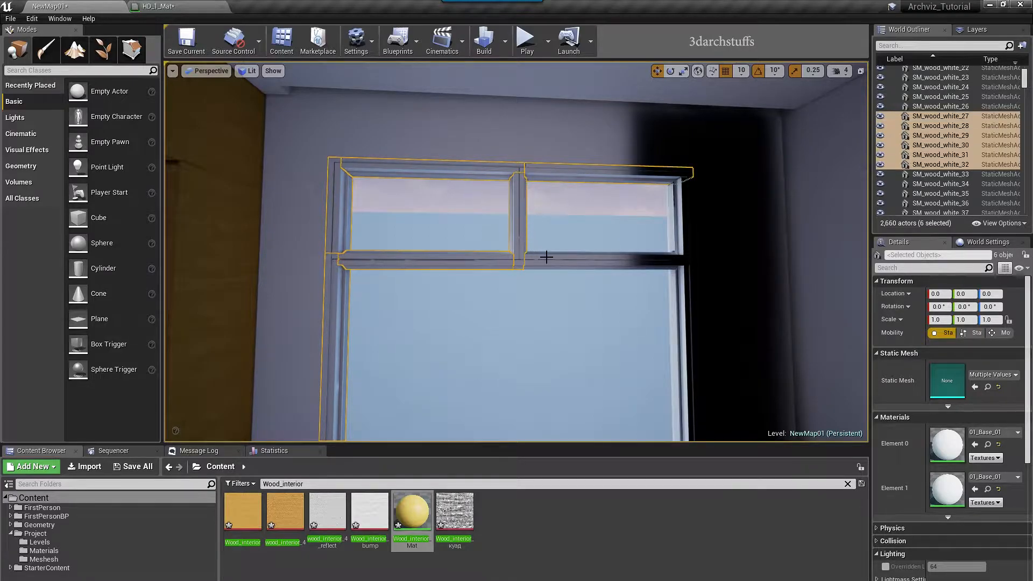
ctrl+click(680, 231)
right_drag(680, 231, 681, 282)
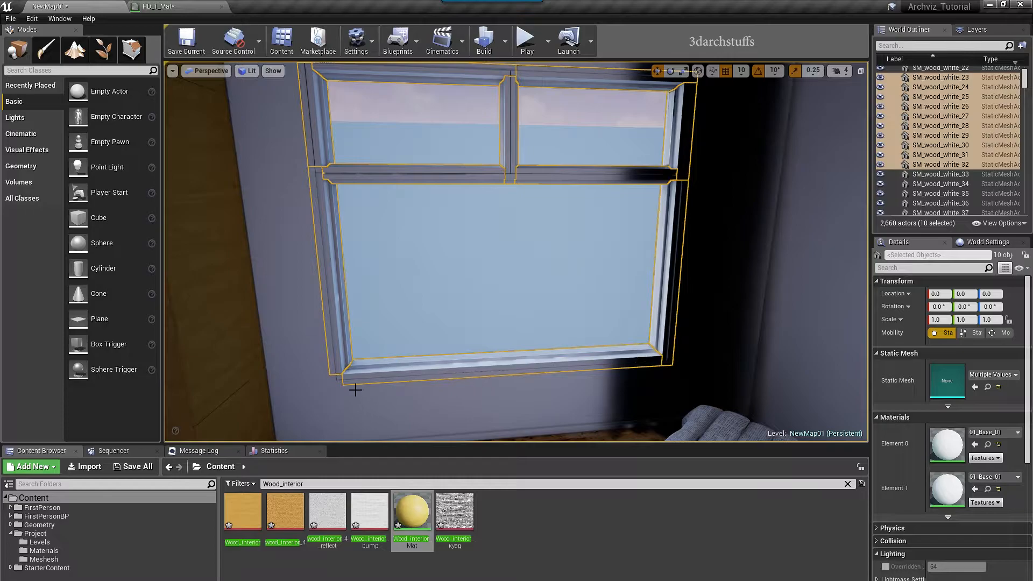
ctrl+click(339, 384)
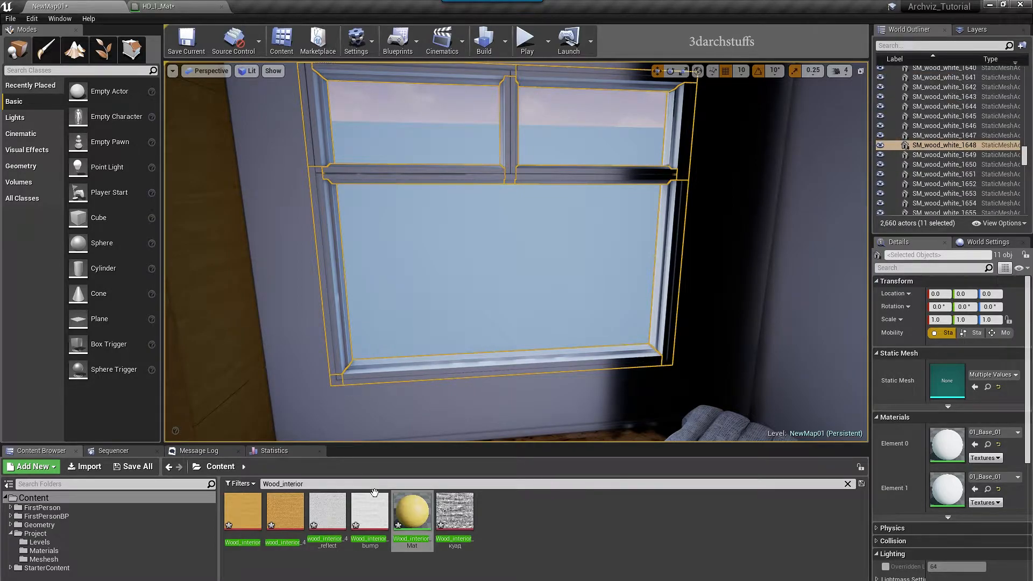
click(976, 445)
click(975, 489)
right_drag(516, 253, 462, 234)
right_drag(680, 332, 645, 336)
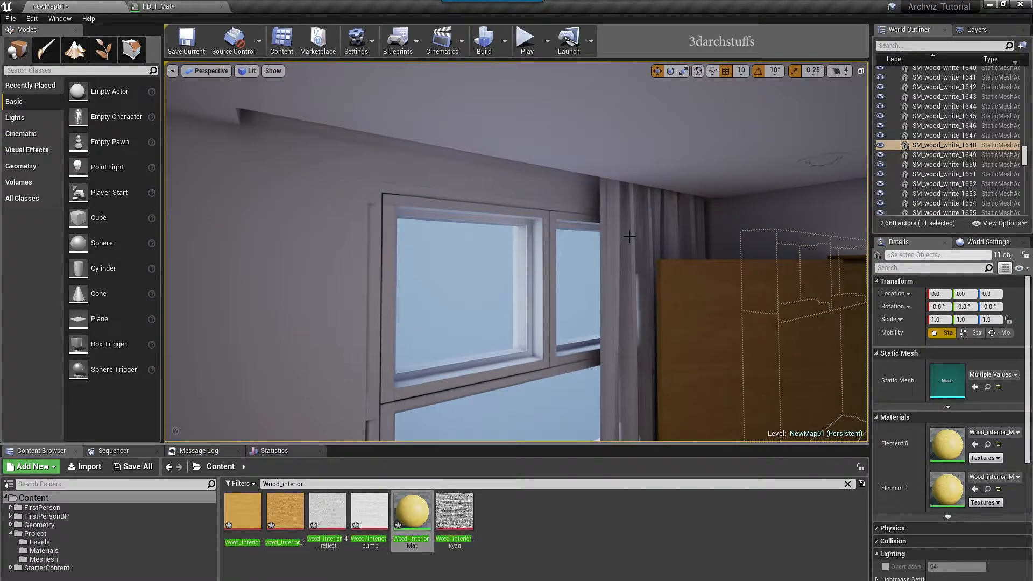
Hide the finished frame and select the other window's frame pieces
key(h)
click(602, 227)
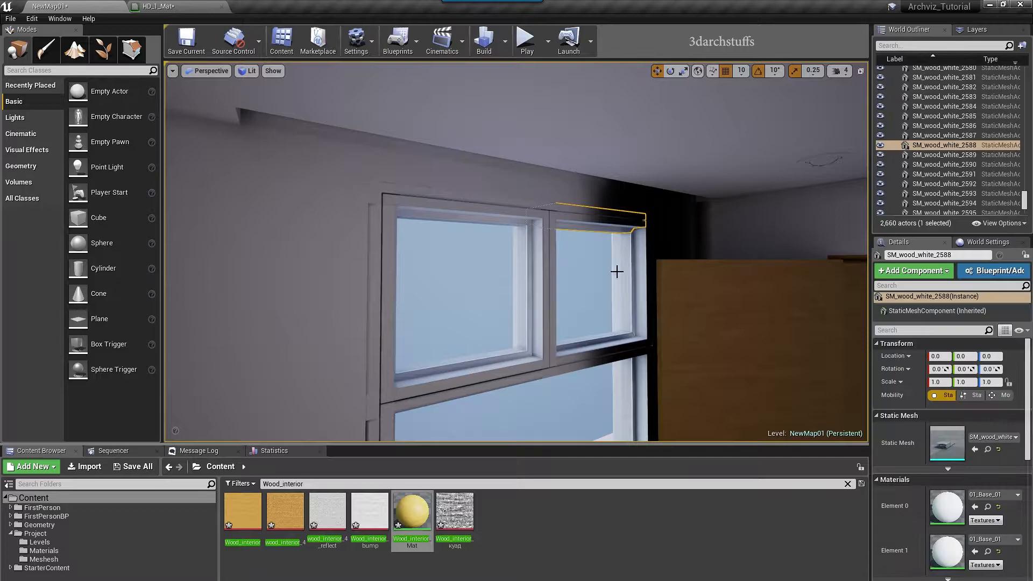
ctrl+click(624, 270)
ctrl+click(457, 381)
ctrl+click(550, 369)
ctrl+click(600, 355)
right_drag(655, 254, 603, 290)
ctrl+click(571, 301)
ctrl+click(480, 389)
scroll(514, 385, down, 5)
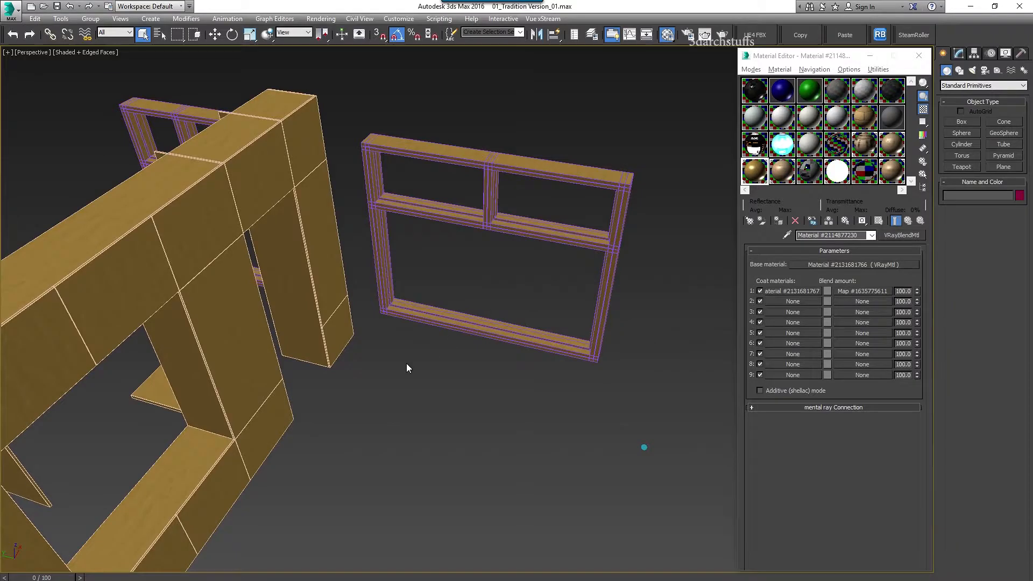
alt+middle_drag(407, 368, 624, 335)
scroll(502, 322, down, 2)
middle_drag(624, 335, 538, 253)
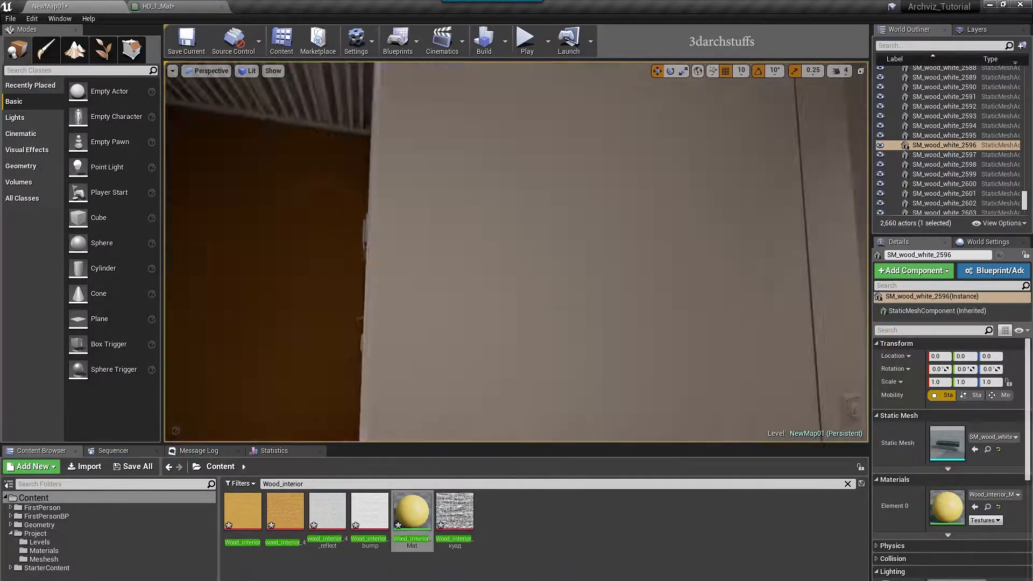
Drop Wood_interior_Mat onto the right cabinet panel, the backsplash and the door panel
mouse_move(388, 262)
right_down()
mouse_move(388, 226)
mouse_move(484, 226)
mouse_move(388, 261)
right_up()
drag(418, 506, 540, 303)
right_drag(562, 250, 493, 346)
drag(405, 516, 466, 390)
mouse_move(570, 336)
right_down()
mouse_move(582, 348)
mouse_move(543, 376)
mouse_move(473, 366)
mouse_move(579, 350)
right_up()
drag(410, 507, 570, 366)
Orbit and pan around the selected wooden box to inspect its panels and top
mouse_move(570, 366)
right_down()
mouse_move(573, 349)
mouse_move(574, 363)
right_up()
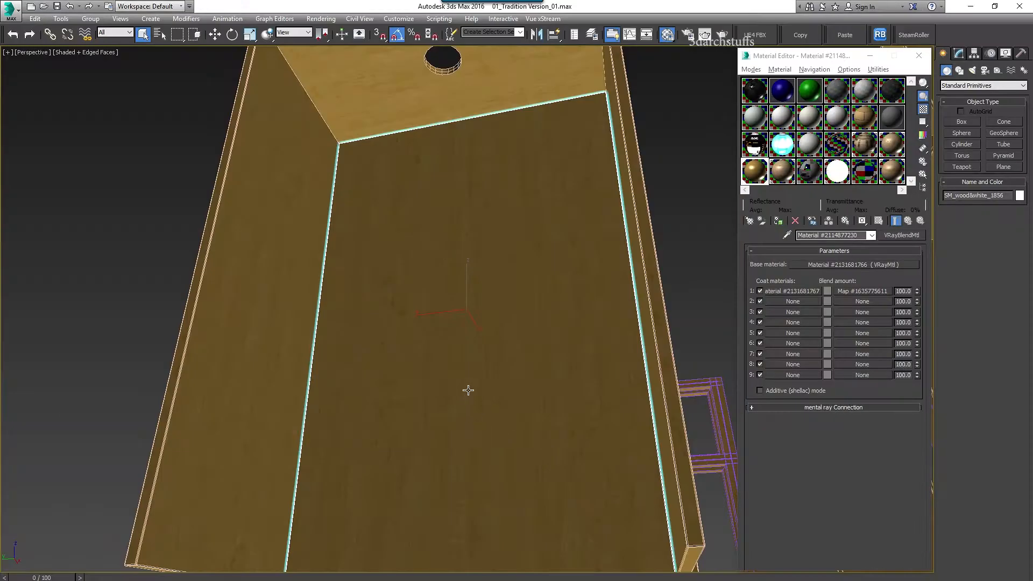
alt+middle_drag(467, 390, 463, 307)
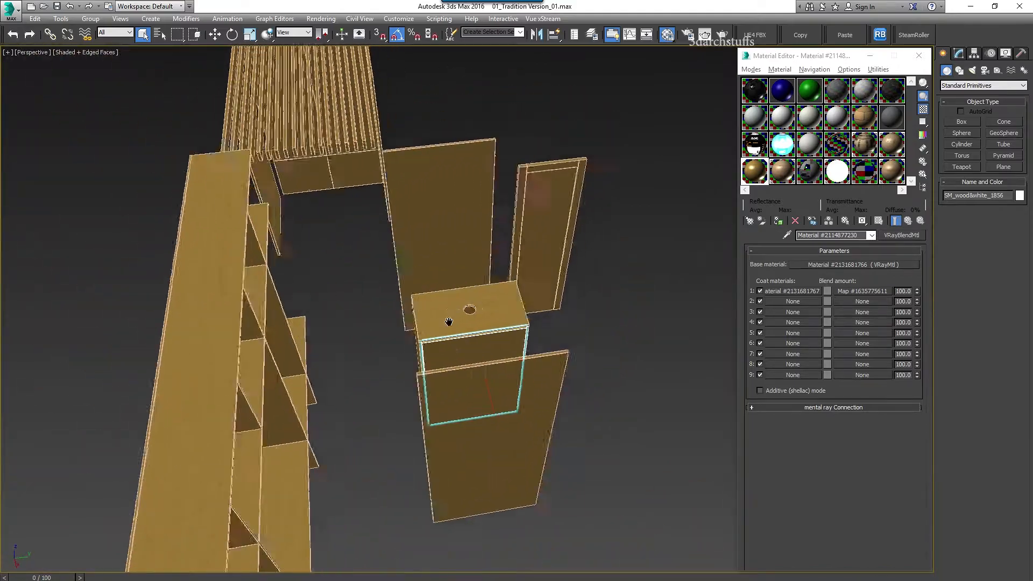
scroll(464, 307, up, 3)
middle_drag(572, 191, 451, 313)
middle_drag(495, 286, 464, 371)
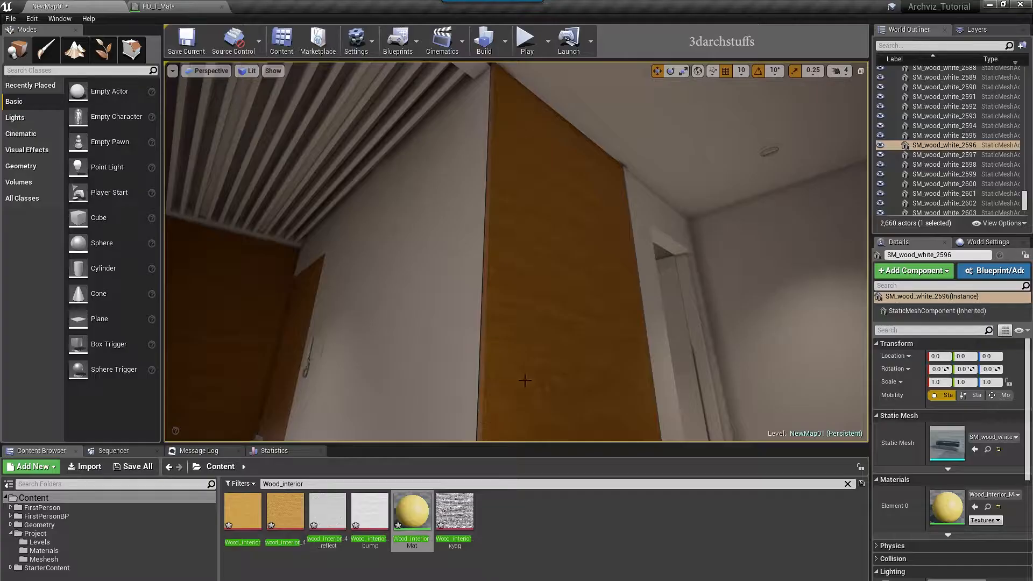
Drag Wood_interior_Mat onto two parts of the white door
right_drag(559, 308, 624, 339)
right_drag(571, 301, 538, 242)
drag(411, 514, 677, 331)
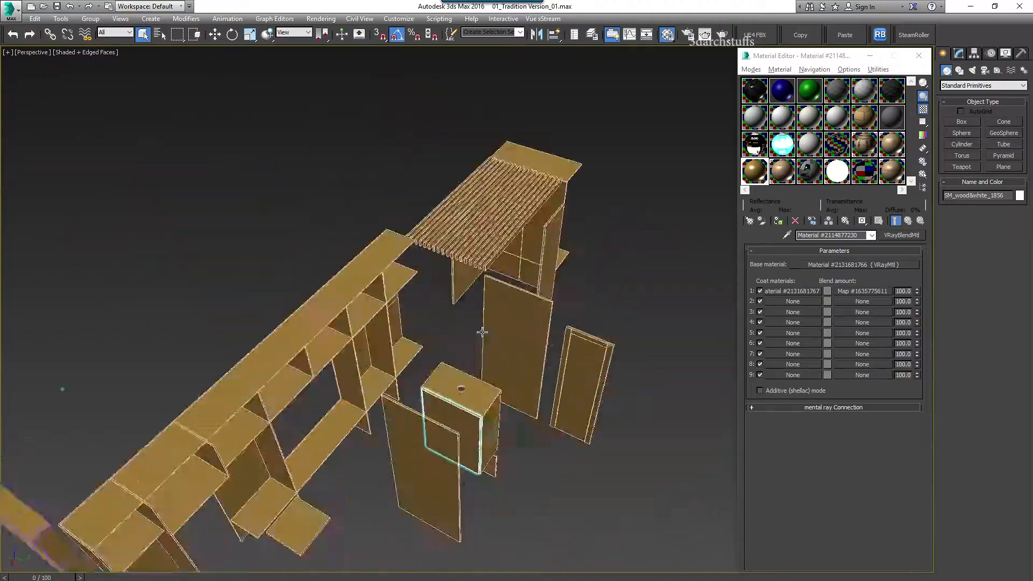
Select the four ceiling slats and set their Element 0 material to Wood_interior_Mat
scroll(383, 435, up, 5)
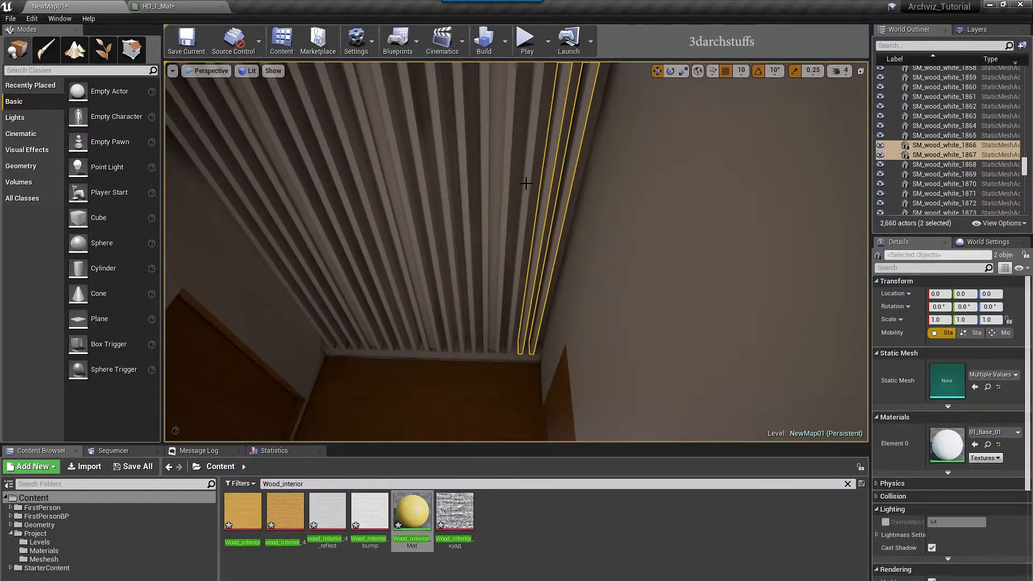
ctrl+click(388, 188)
ctrl+click(372, 188)
ctrl+click(347, 188)
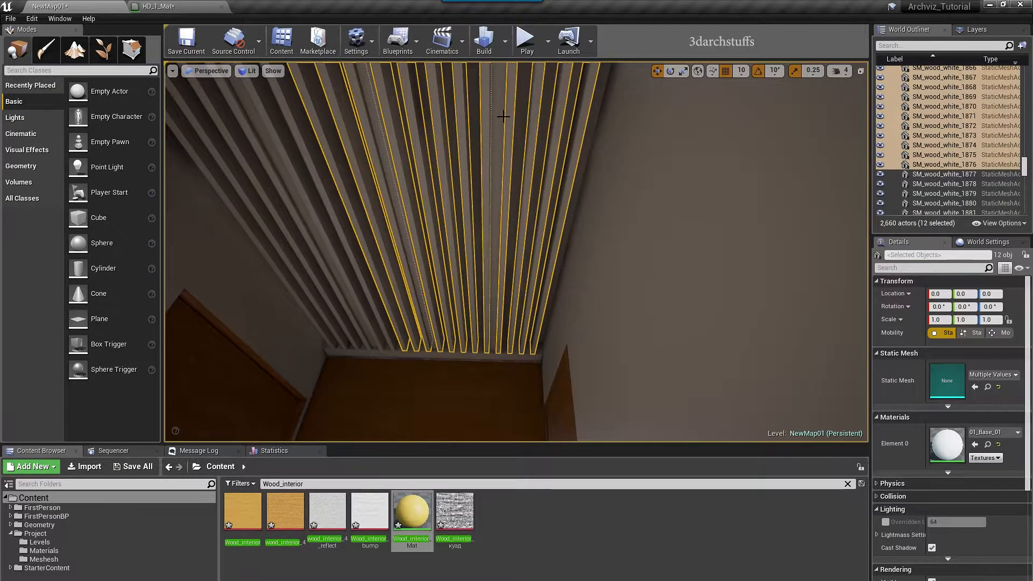
middle_drag(514, 219, 467, 225)
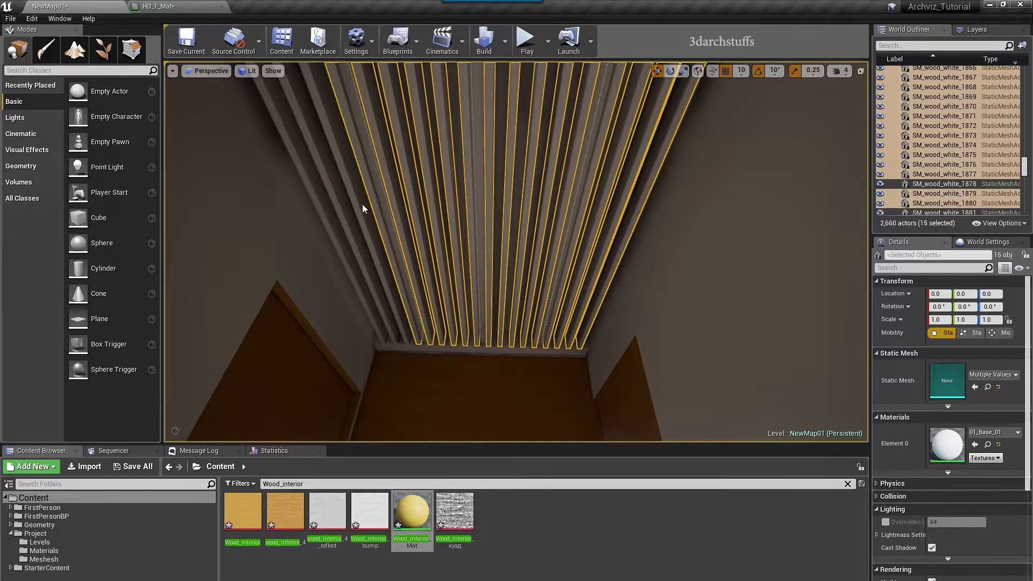
ctrl+click(318, 212)
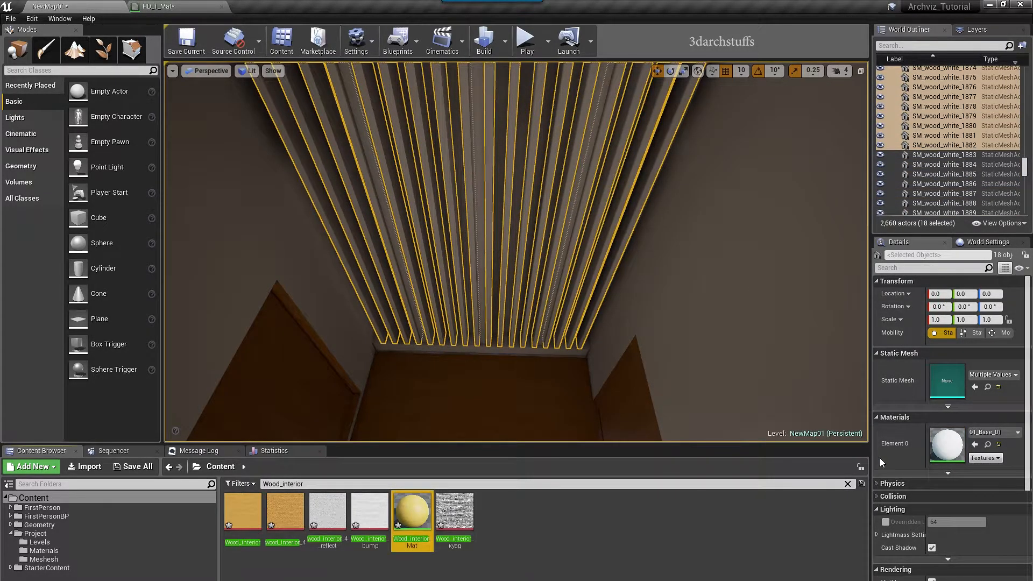
click(973, 445)
right_drag(687, 293, 670, 309)
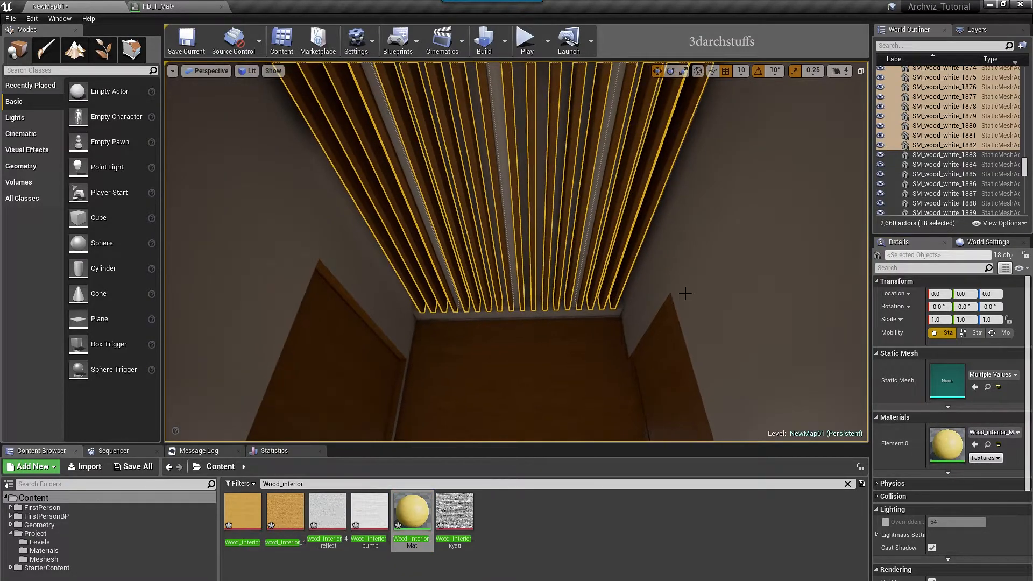
key(Escape)
Fly through the room past the sink and corridor to review the wooden ceiling, walls and window
mouse_move(571, 318)
right_down()
mouse_move(613, 295)
mouse_move(581, 312)
mouse_move(580, 300)
right_up()
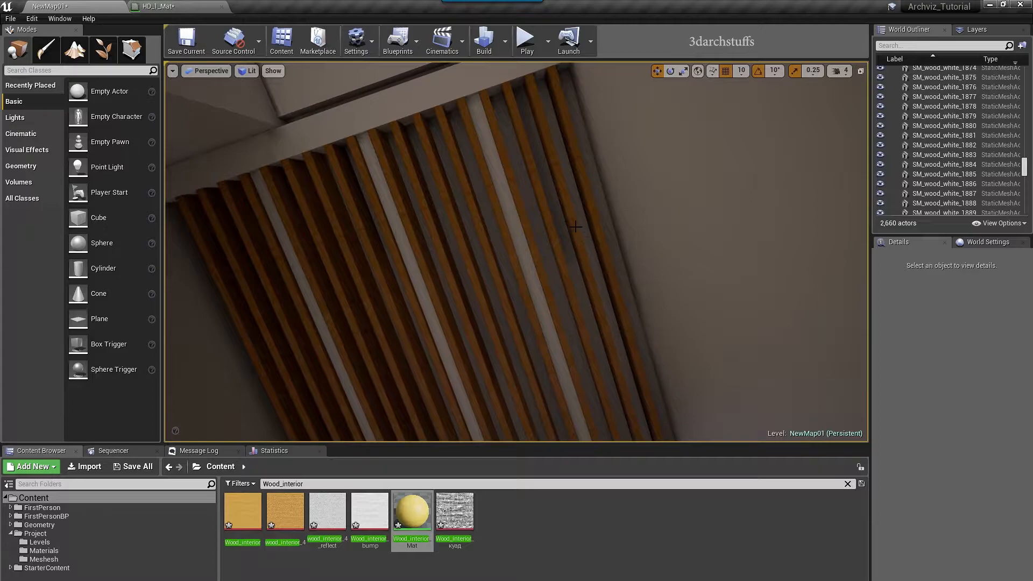
right_drag(551, 209, 818, 191)
key(w)
key(w)
key(w)
key(w)
key(w)
key(w)
key(w)
key(w)
right_drag(525, 218, 177, 269)
right_drag(517, 252, 301, 245)
key(w)
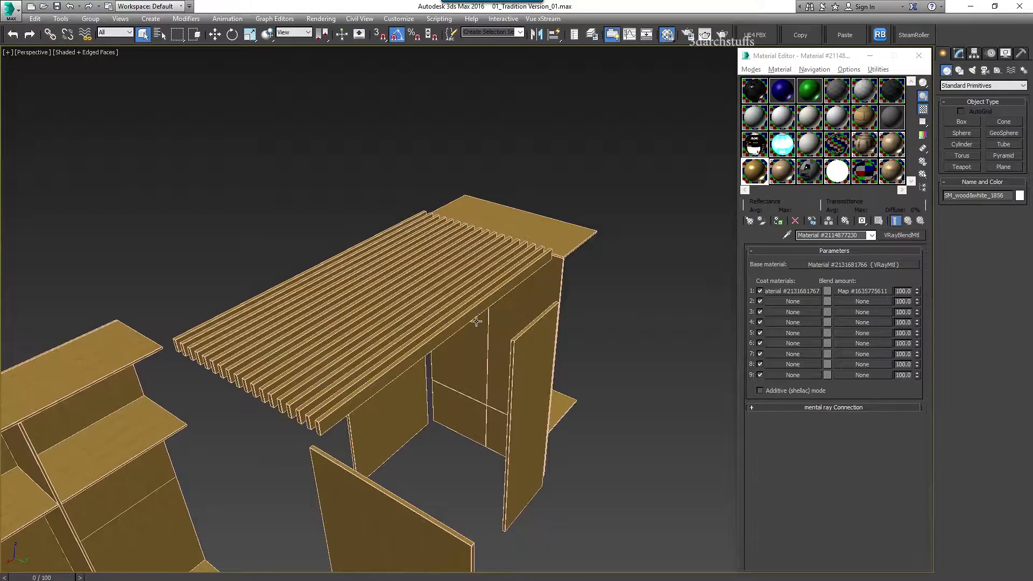
scroll(447, 296, down, 10)
scroll(446, 296, up, 10)
alt+middle_drag(441, 327, 417, 281)
alt+middle_drag(417, 281, 395, 290)
Select and delete everything in the scene, then undo to restore it
scroll(395, 298, down, 5)
key(ctrl+a)
alt+middle_drag(477, 395, 573, 383)
key(Delete)
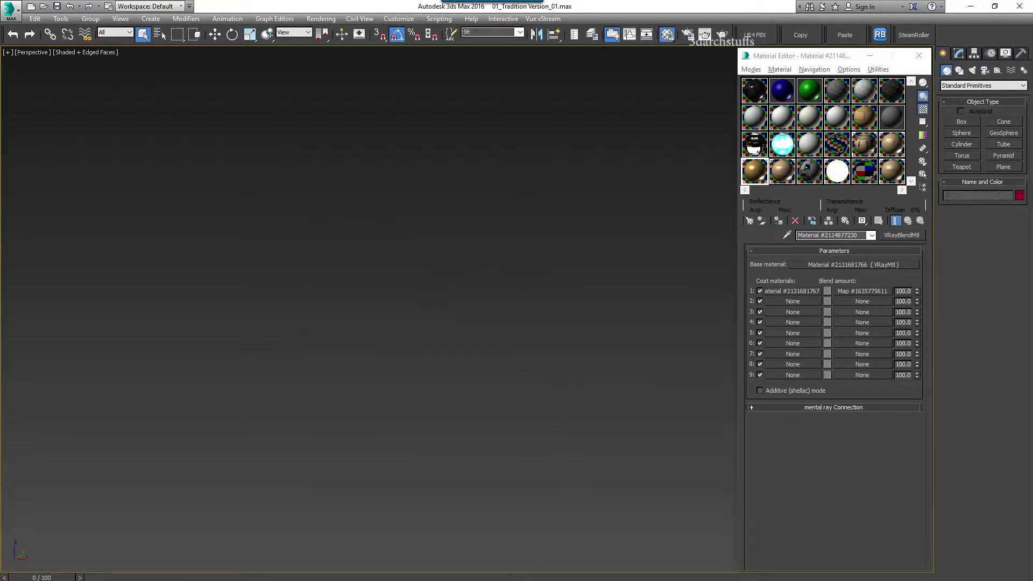
key(ctrl+z)
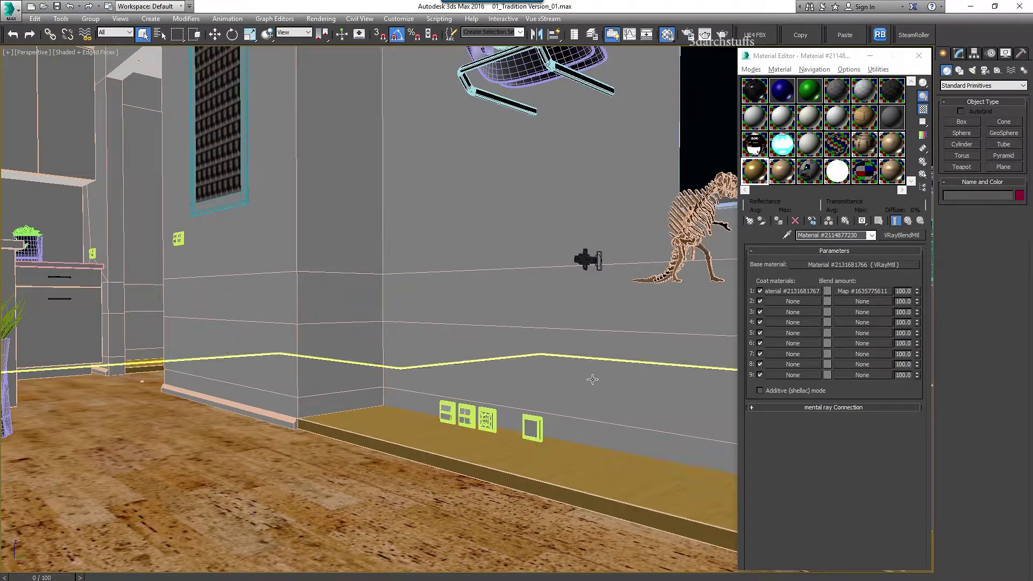
Select all objects using the sampled floor material and remove them
click(319, 461)
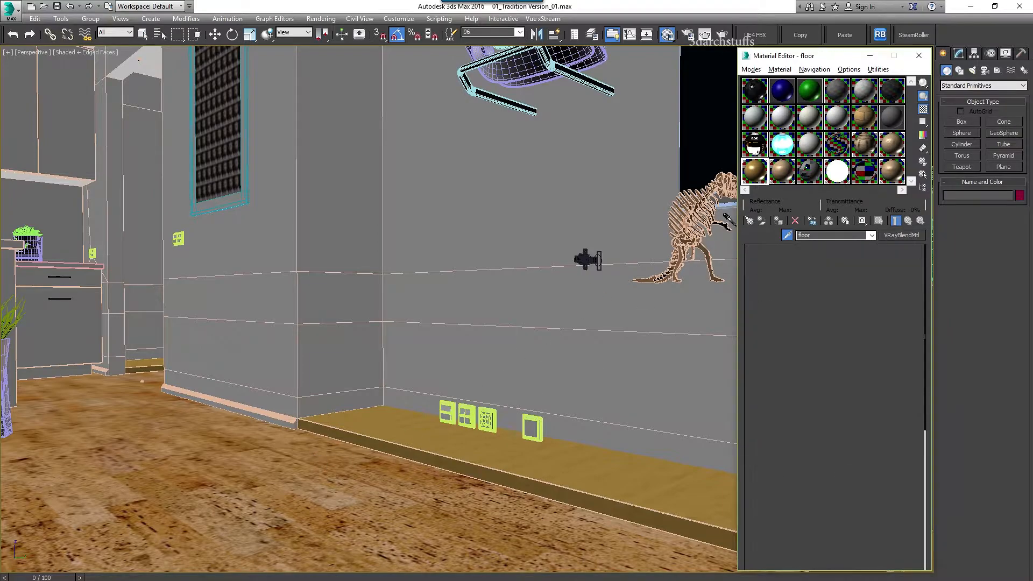
right_click(756, 177)
click(783, 251)
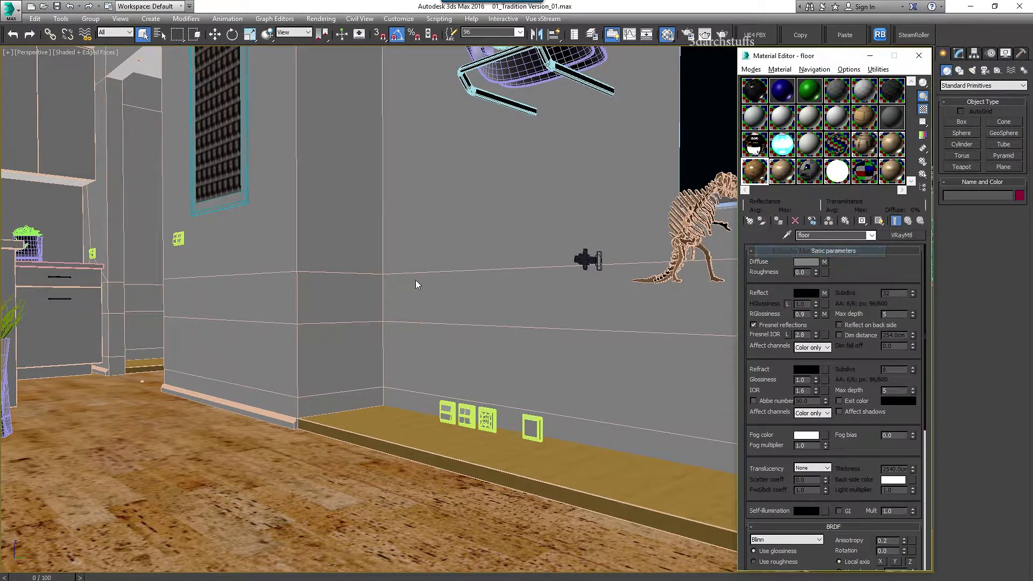
click(174, 513)
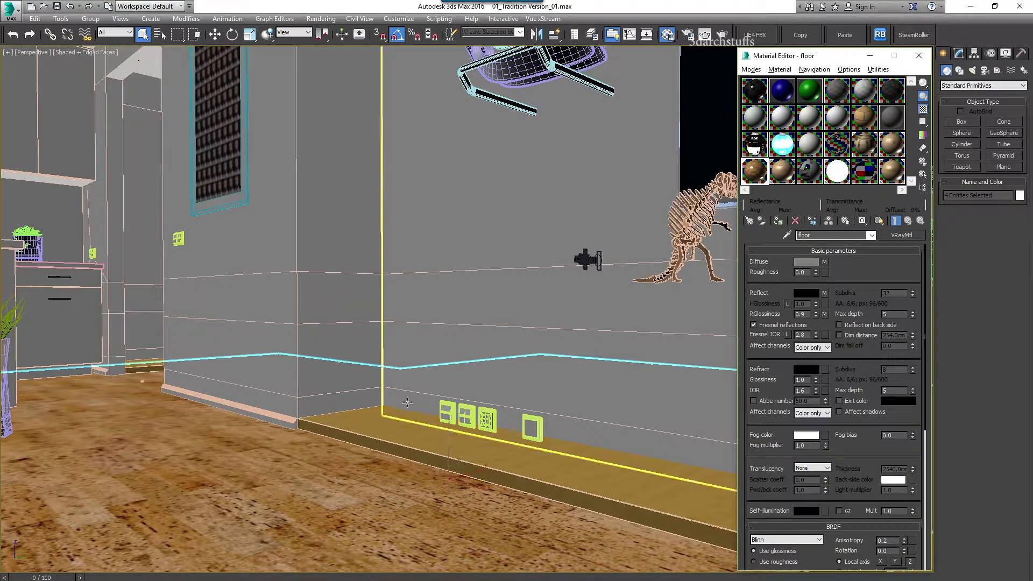
key(Delete)
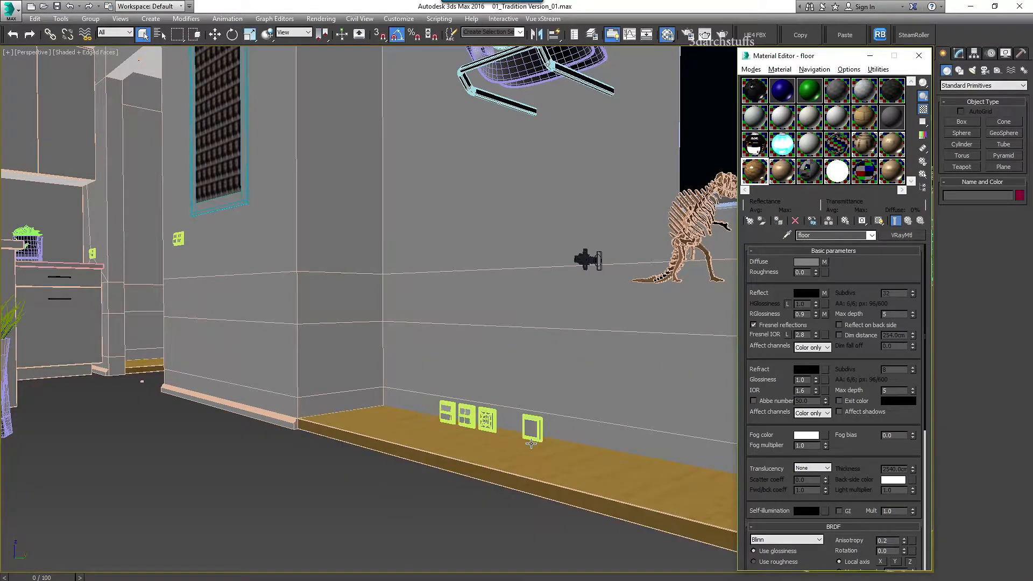
Select the five floor-strip objects with the blend material, remove them, and fit the building in view
click(786, 237)
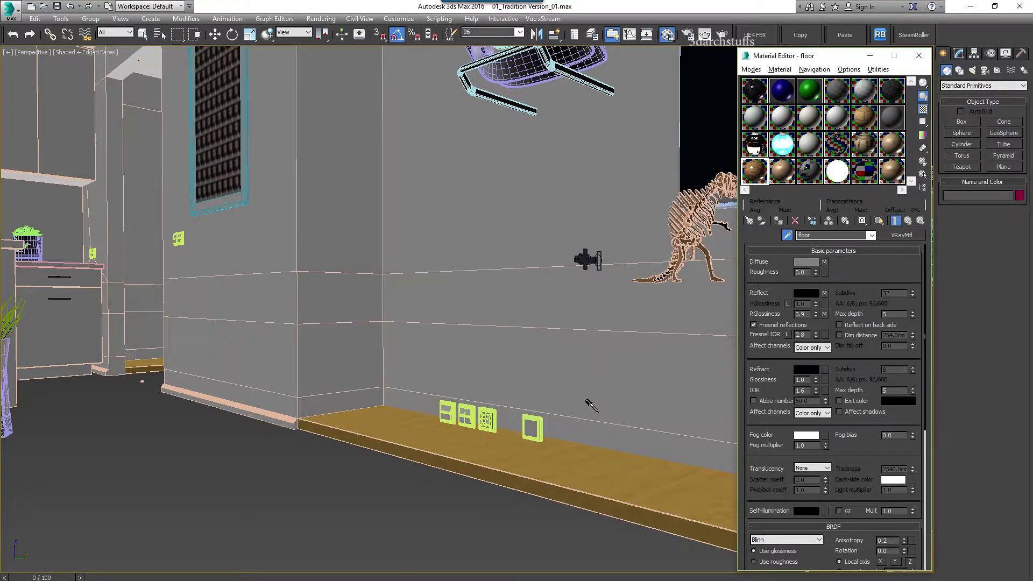
click(576, 451)
right_click(752, 170)
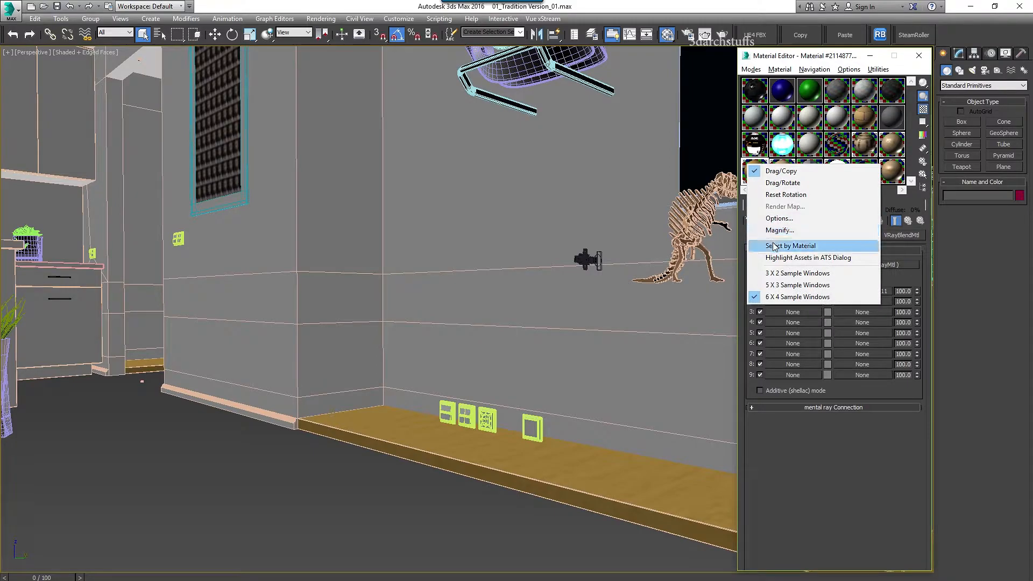
click(773, 247)
click(175, 512)
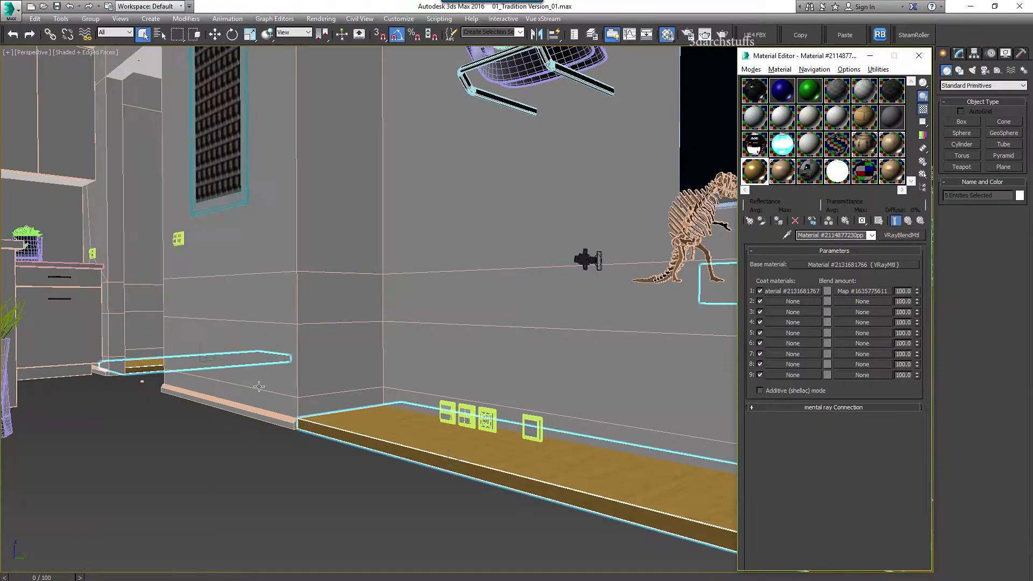
key(Delete)
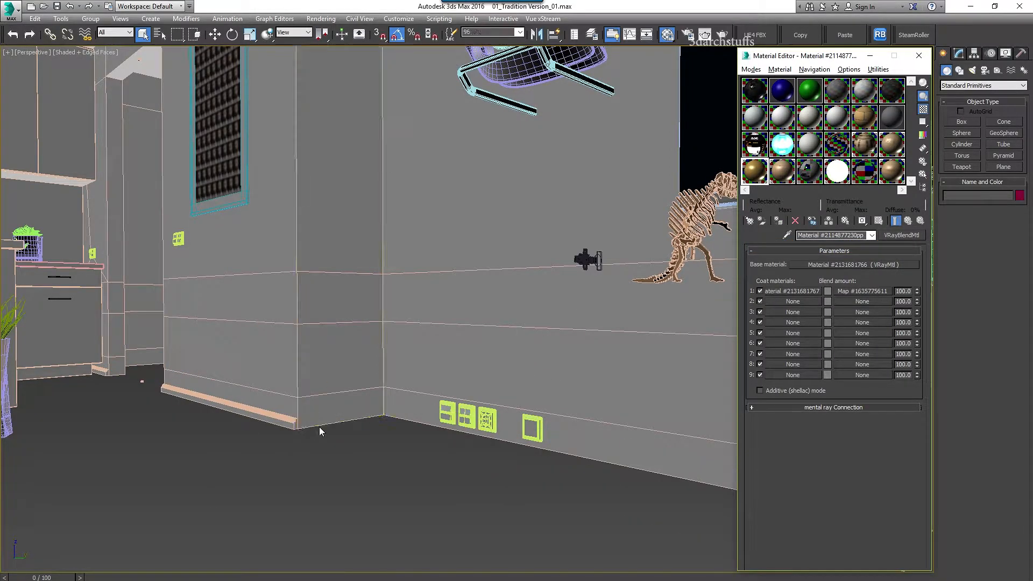
key(z)
alt+middle_drag(360, 315, 499, 379)
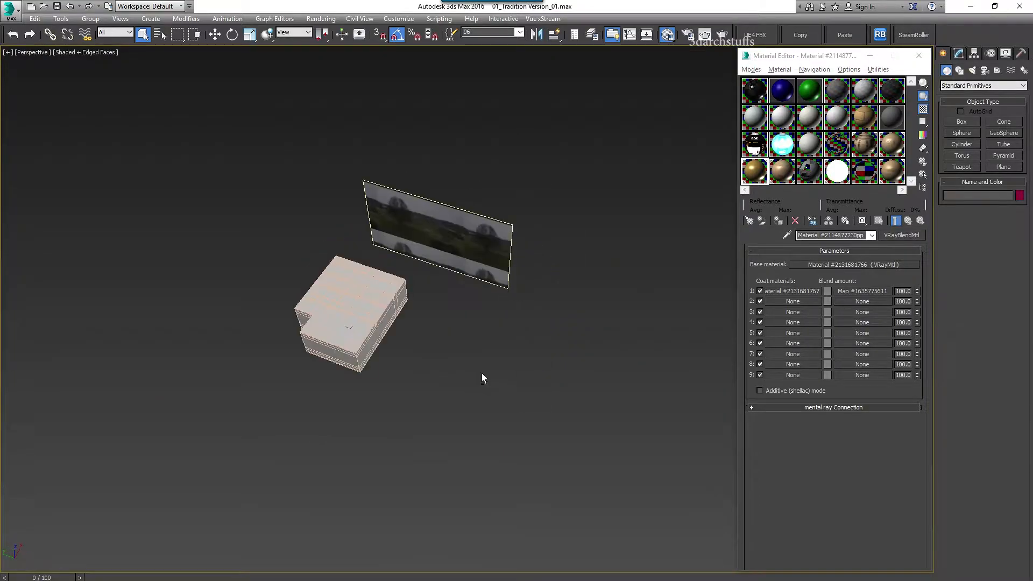
Hide the roof slab and the kitchen and living-room ceilings
click(344, 309)
scroll(346, 317, up, 6)
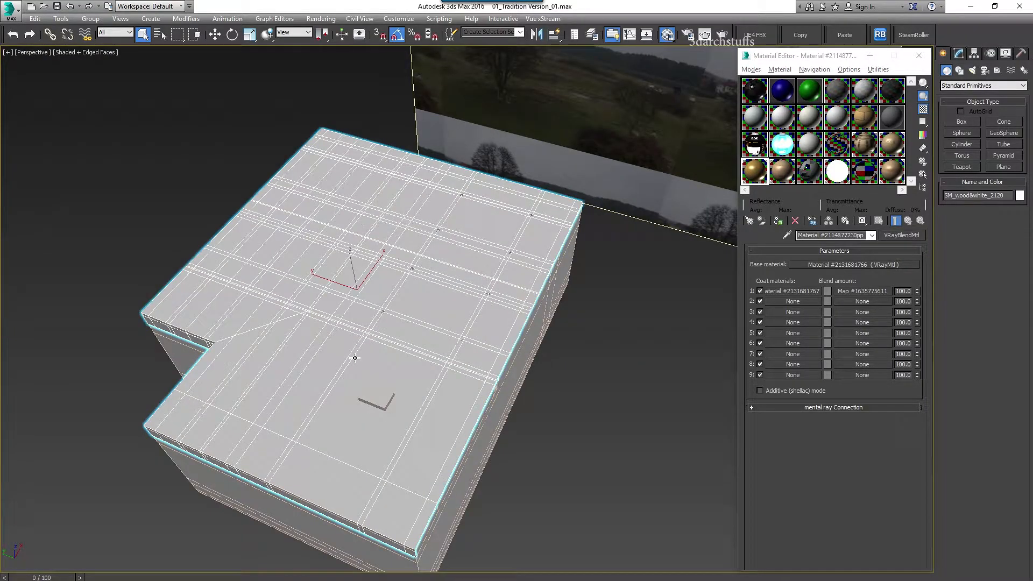
key(Delete)
key(Delete)
click(353, 281)
key(Delete)
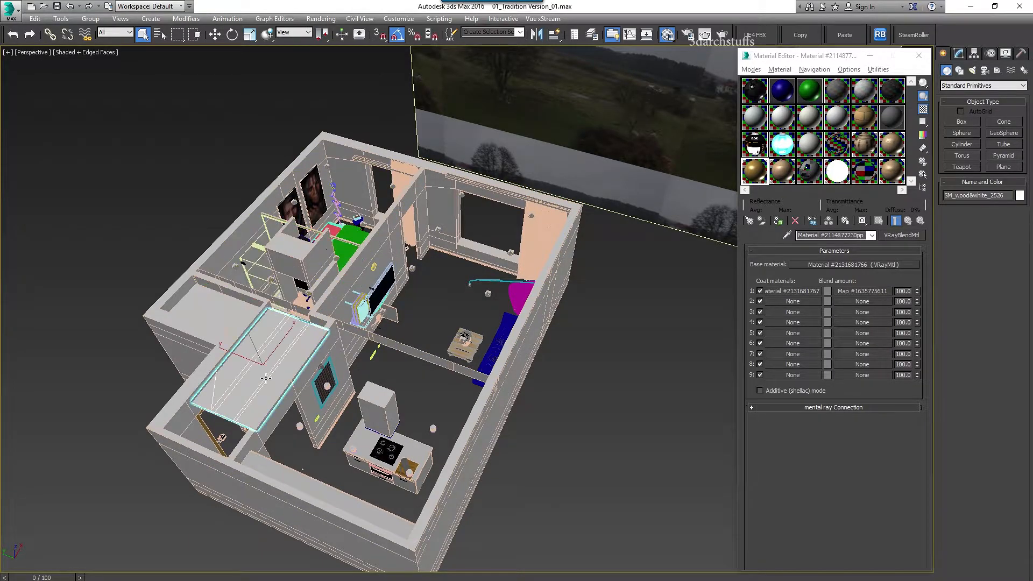
key(Delete)
scroll(325, 345, up, 8)
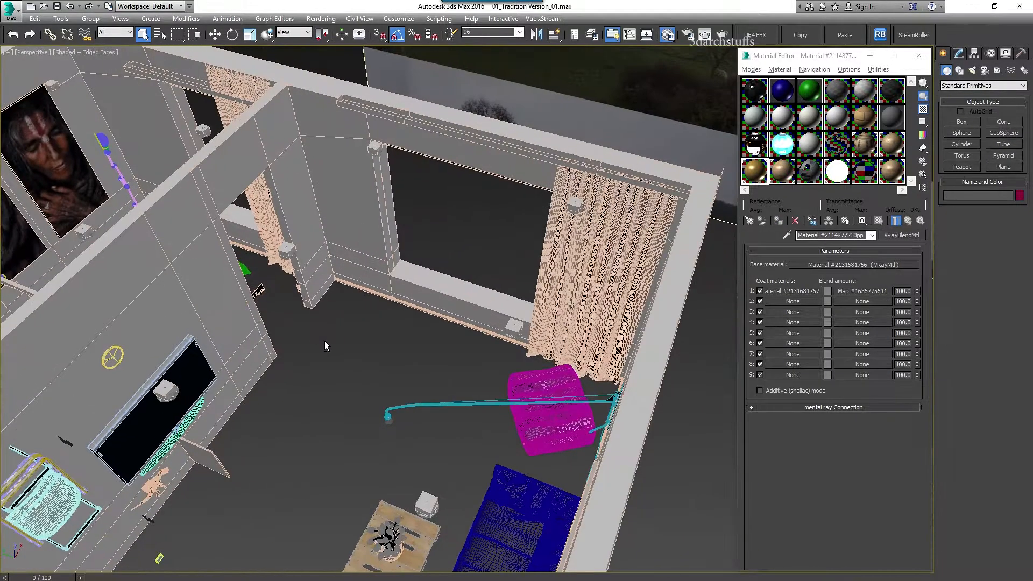
Switch to plain shaded view and hide the pouf near the sofa wall
mouse_move(324, 340)
alt+middle_down()
mouse_move(395, 341)
mouse_move(379, 327)
alt+middle_up()
key(F4)
middle_drag(496, 333, 475, 385)
scroll(476, 385, up, 4)
middle_drag(454, 447, 359, 373)
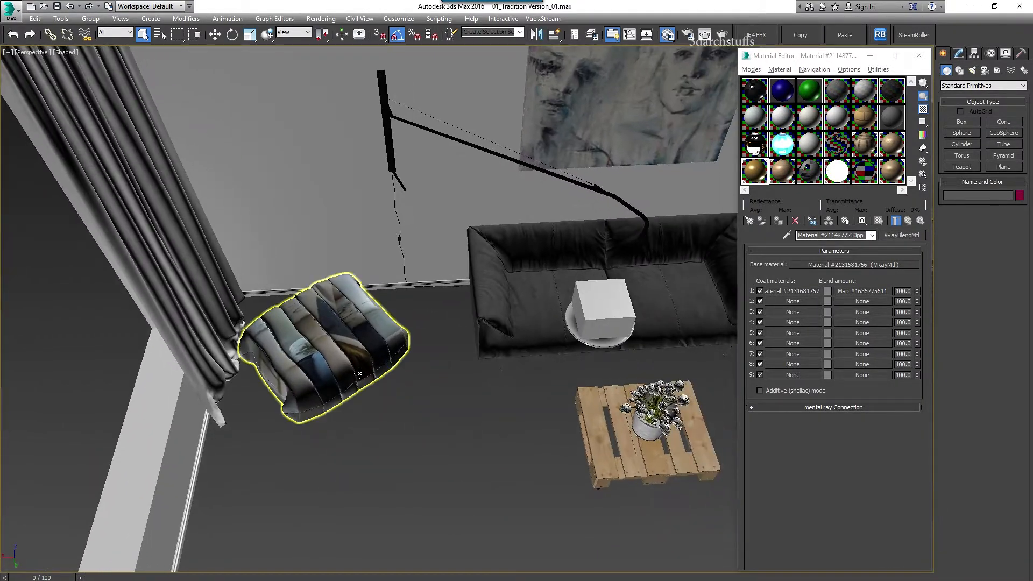
key(Delete)
middle_drag(448, 362, 356, 393)
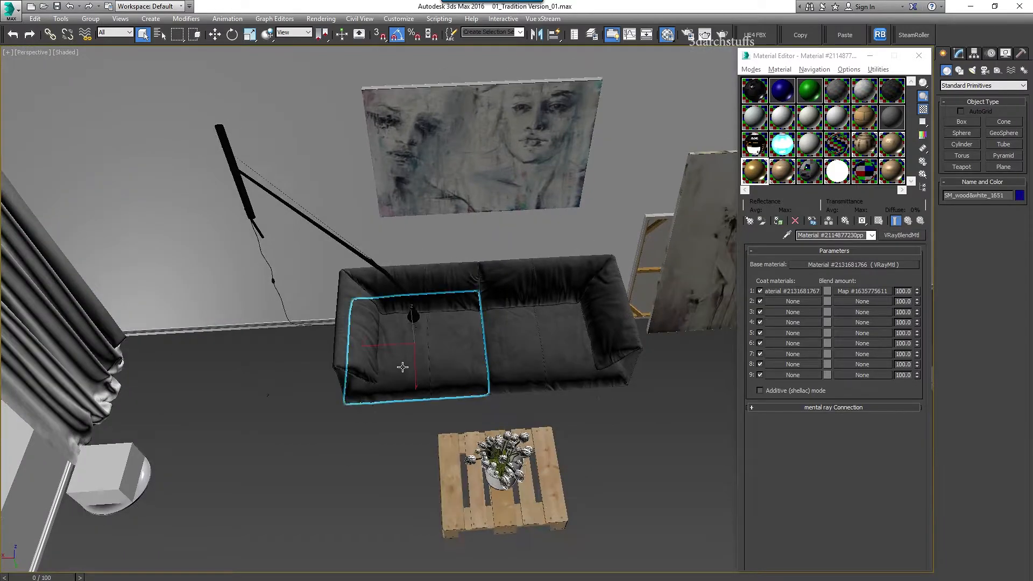
Select the sofa through its material with Select by Material and hide it
click(428, 330)
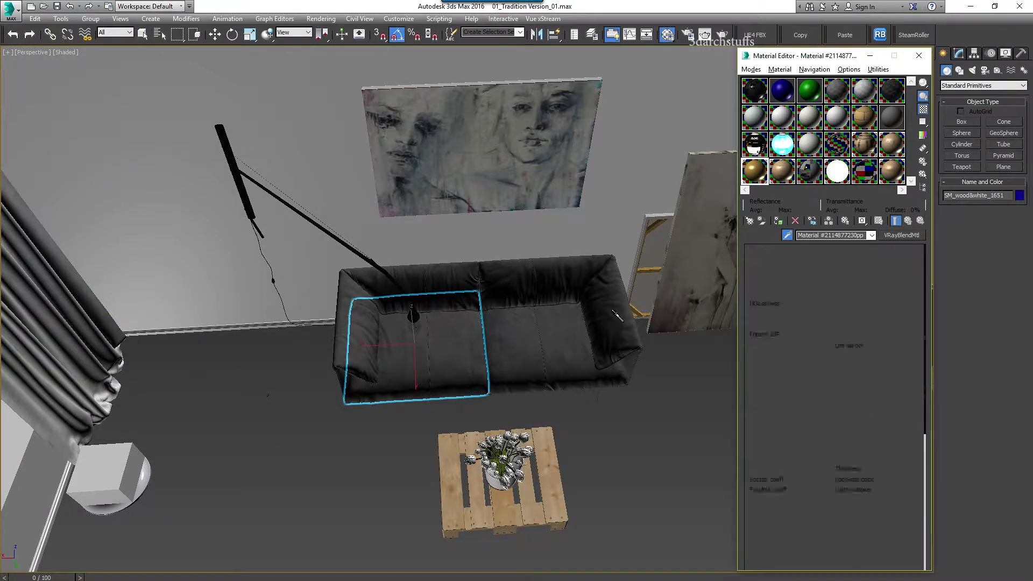
right_click(760, 179)
click(785, 260)
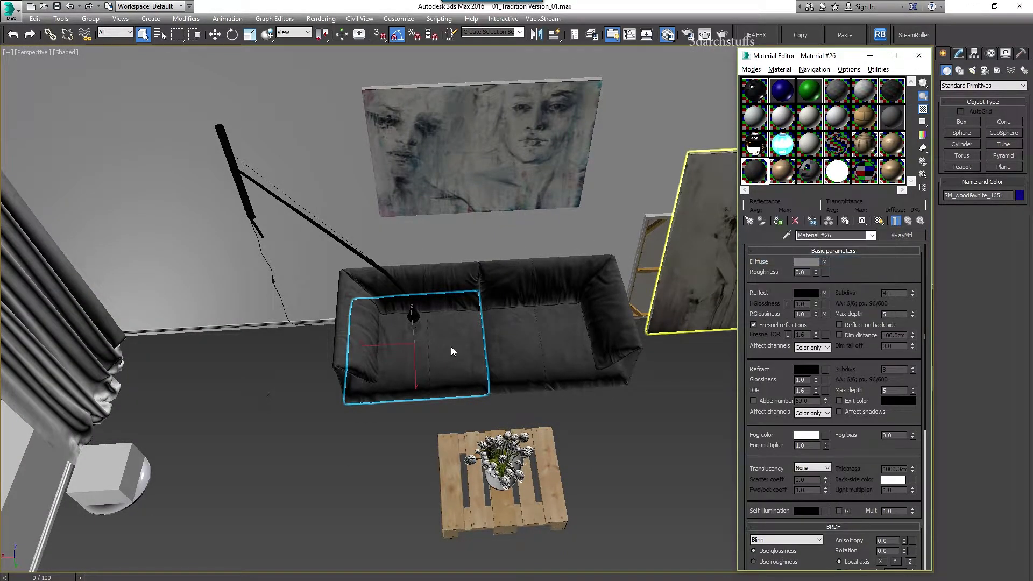
click(176, 511)
middle_drag(521, 412, 509, 324)
key(Delete)
Hide the long wall band, then select the face painting and zoom to it
scroll(572, 323, down, 2)
middle_drag(572, 323, 531, 385)
click(573, 189)
key(Delete)
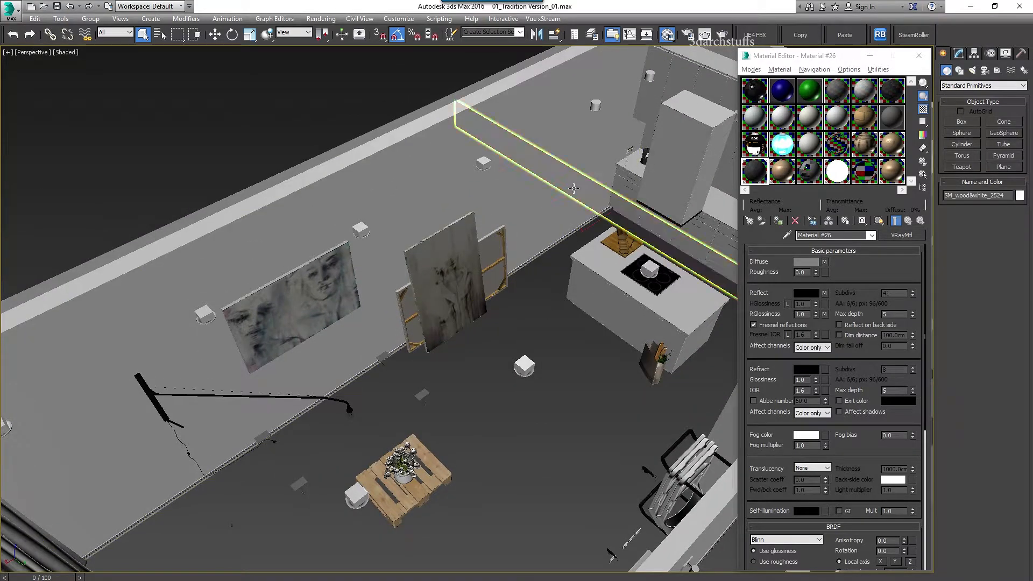
alt+middle_drag(468, 257, 534, 219)
scroll(409, 241, up, 3)
click(408, 242)
key(z)
mouse_move(540, 264)
alt+middle_down()
mouse_move(528, 240)
mouse_move(418, 318)
alt+middle_up()
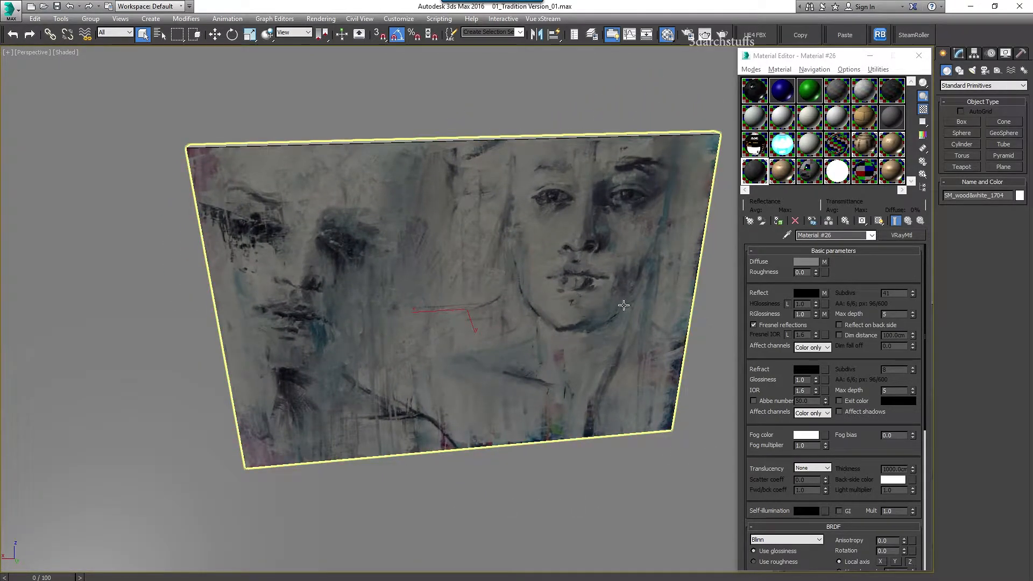
click(786, 235)
click(672, 258)
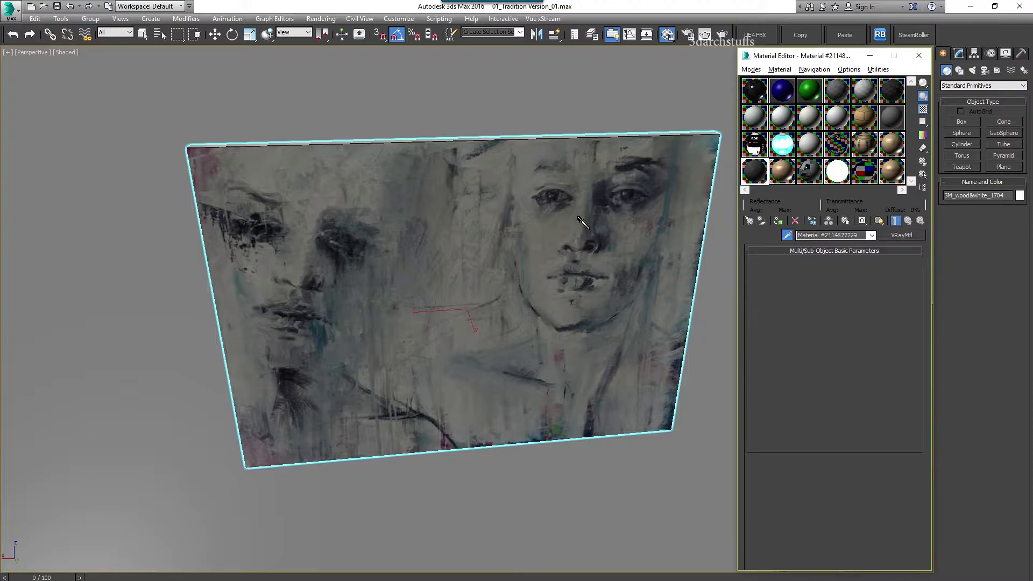
click(837, 305)
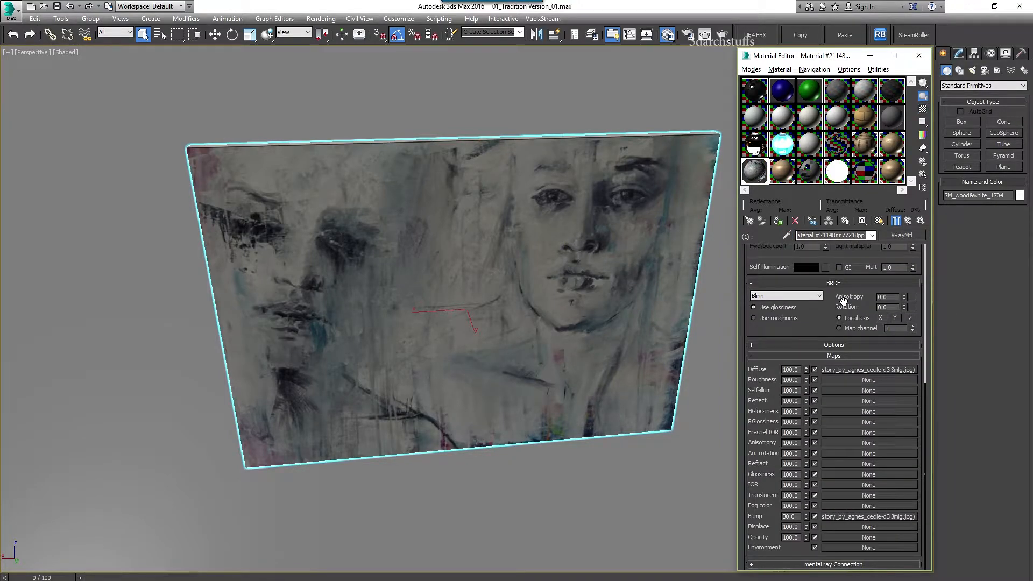
click(853, 371)
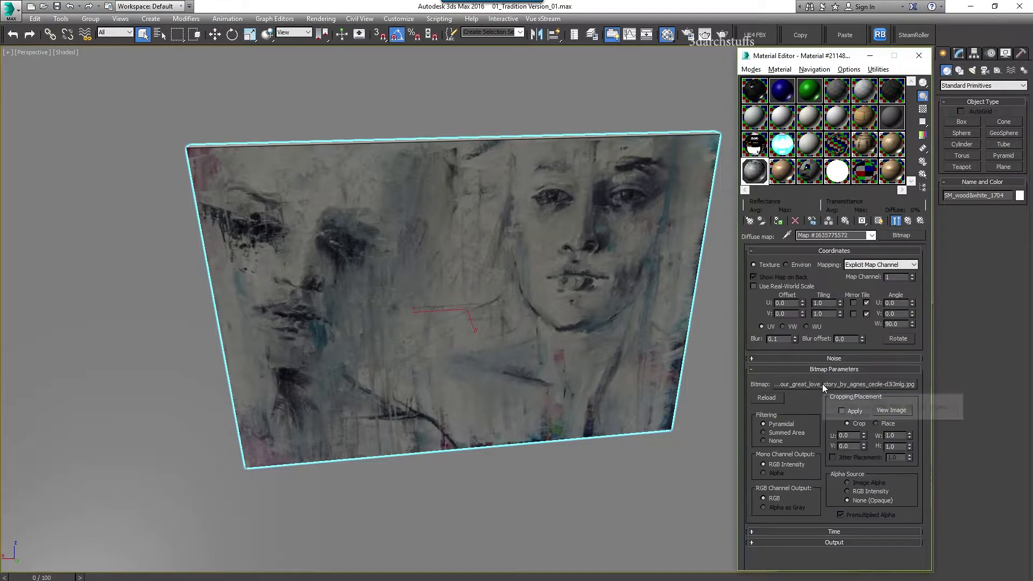
click(822, 383)
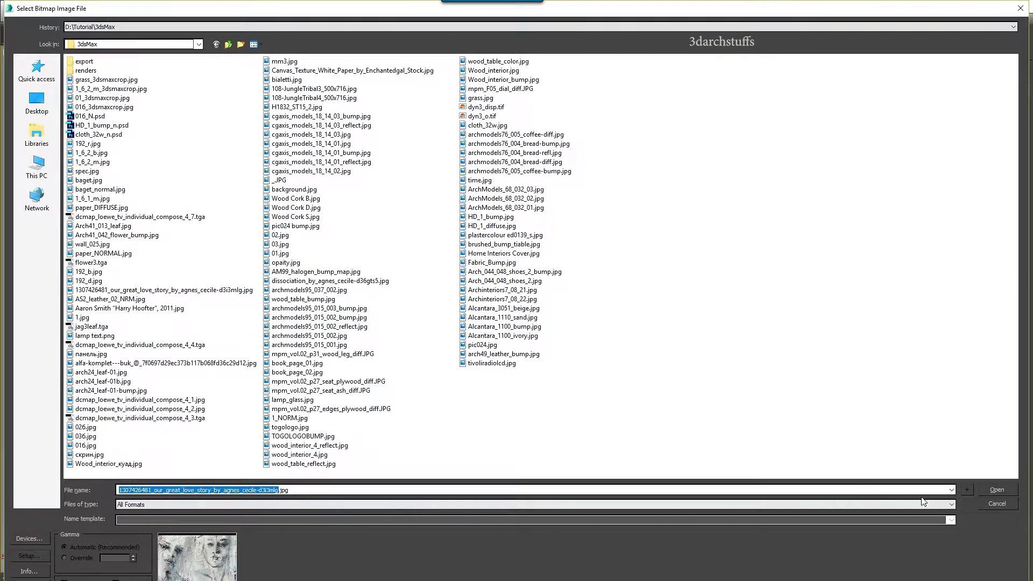
click(996, 503)
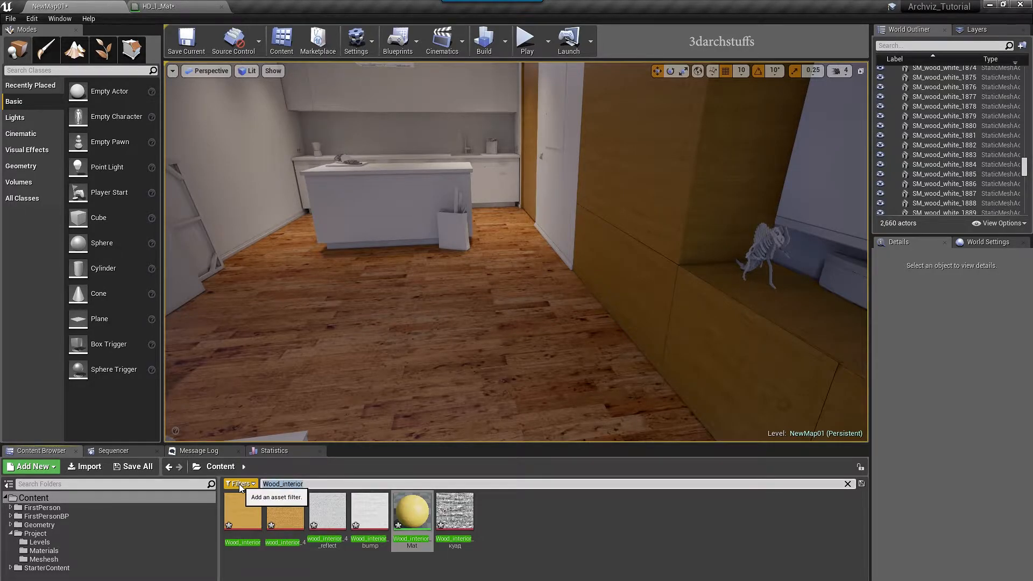
Search the Content Browser for the pasted painting texture name and drop it onto the wall canvas
key(ctrl+v)
right_drag(377, 323, 207, 258)
drag(250, 521, 503, 237)
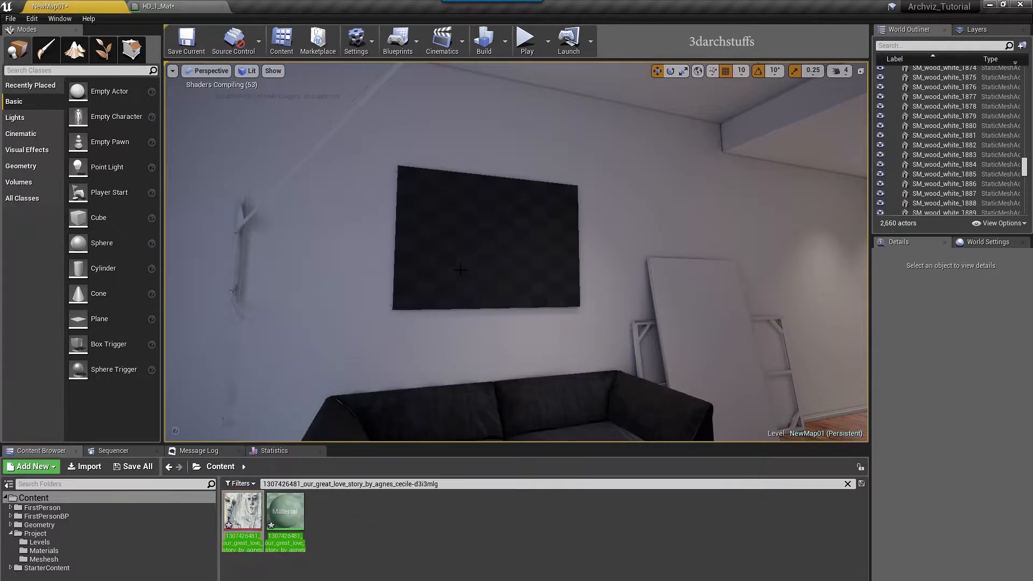
Focus on the canvas and orbit to check the agnes_cecile face image from the front
scroll(503, 239, up, 3)
click(505, 244)
key(f)
mouse_move(567, 269)
alt+mouse_down()
mouse_move(485, 269)
mouse_move(567, 269)
alt+mouse_up()
key(Escape)
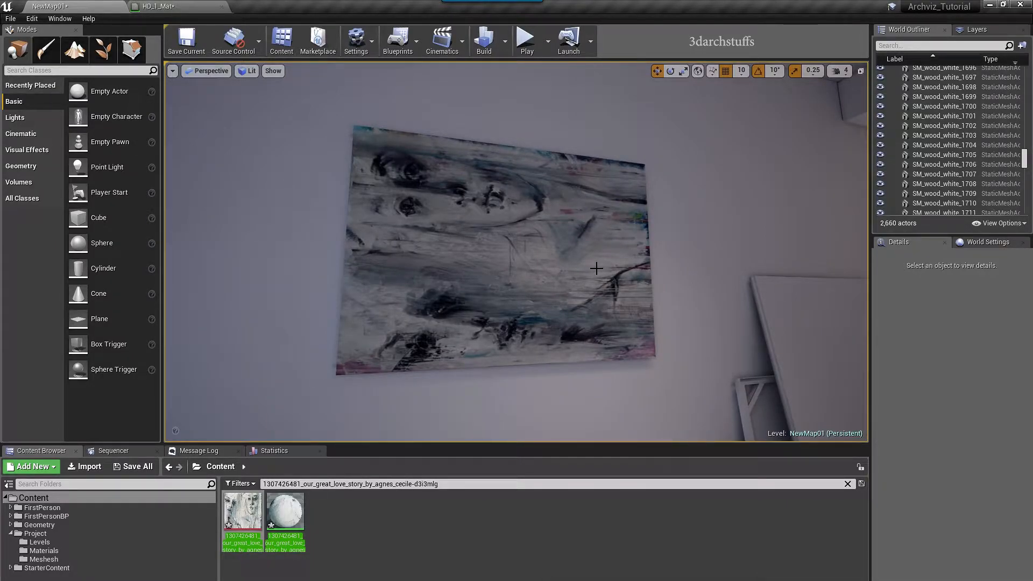
alt+drag(570, 270, 558, 260)
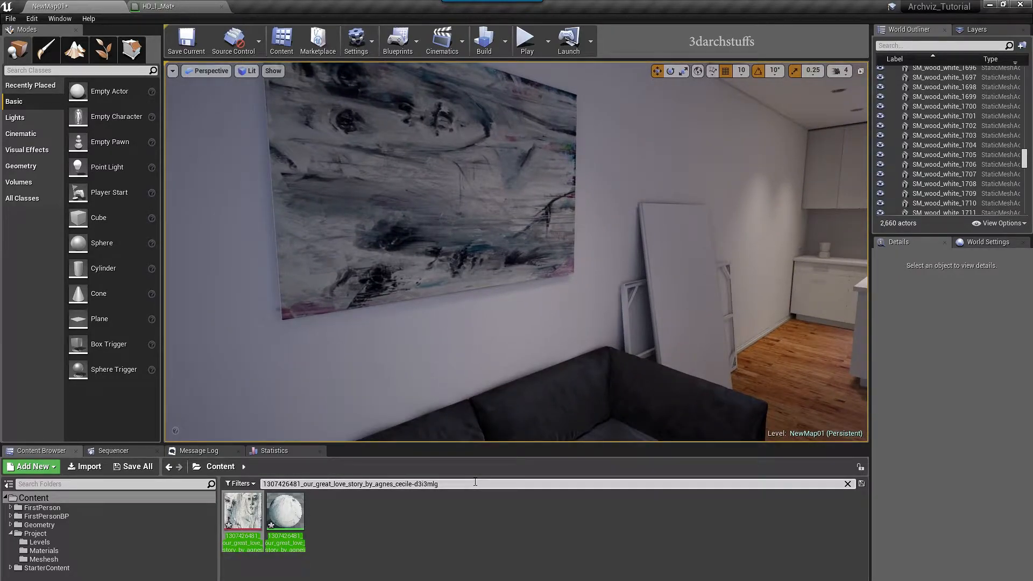
right_drag(479, 275, 568, 285)
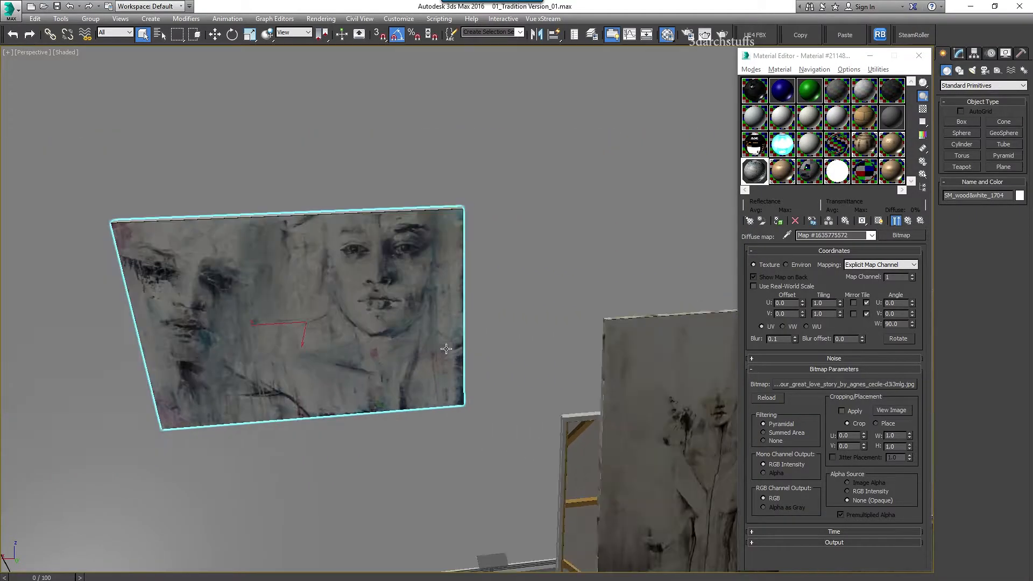
middle_drag(612, 340, 468, 321)
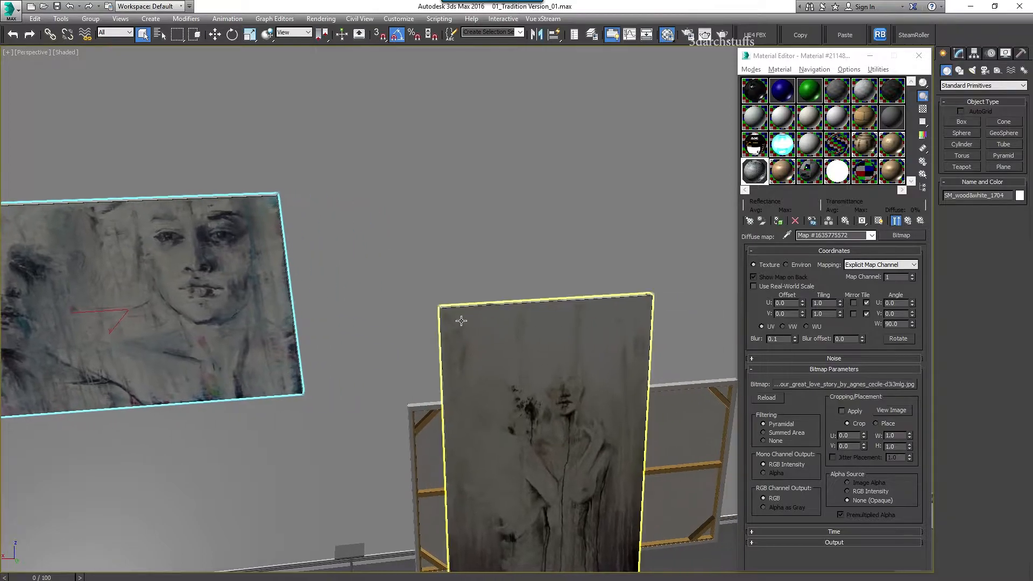
Pan toward the middle painting and eyedrop its material into the Material Editor
click(872, 324)
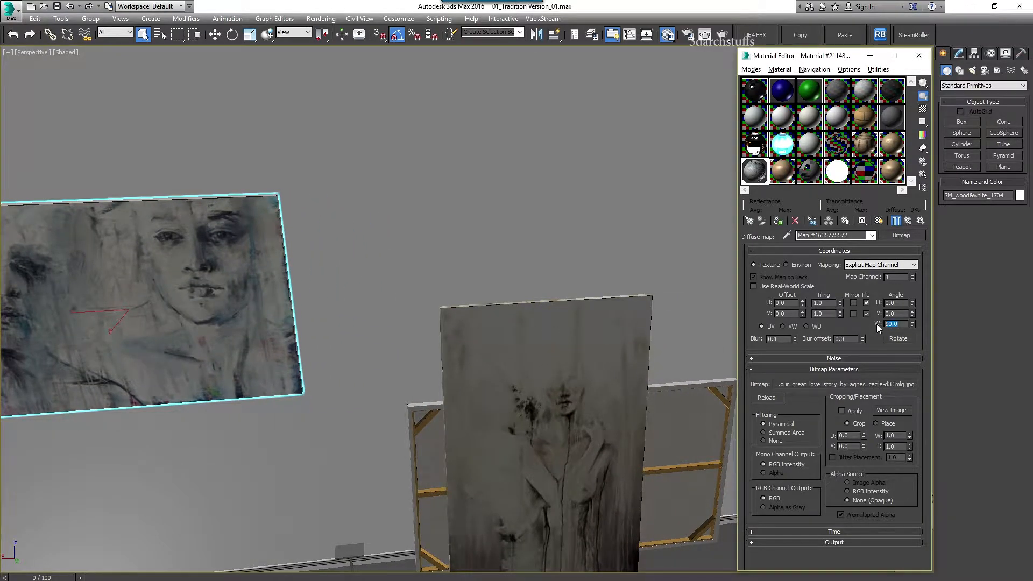
middle_drag(605, 315, 482, 194)
alt+middle_drag(482, 301, 432, 320)
click(786, 235)
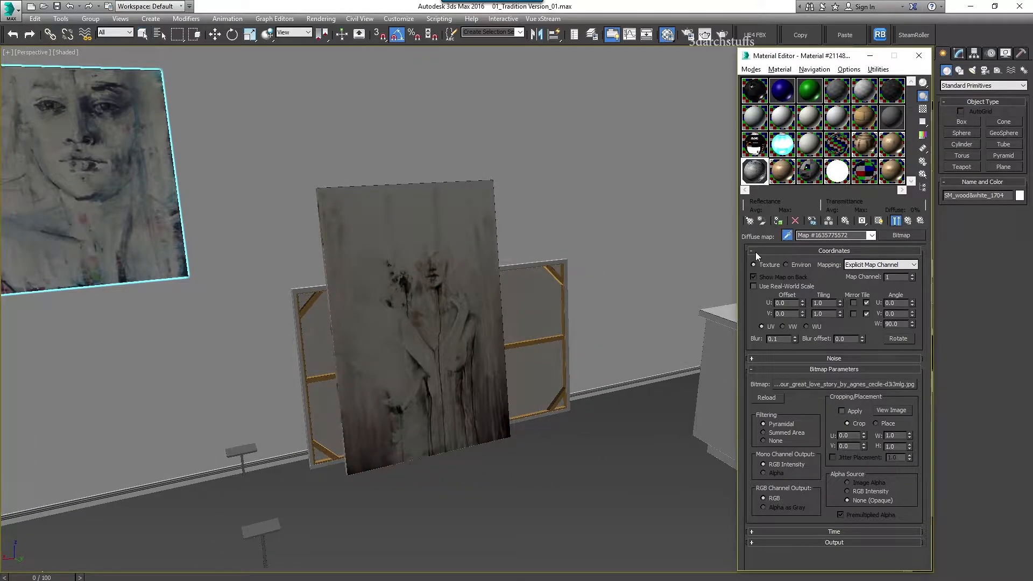
click(451, 314)
Check the painting's diffuse bitmap file name and leave the texture unchanged
drag(806, 319, 812, 496)
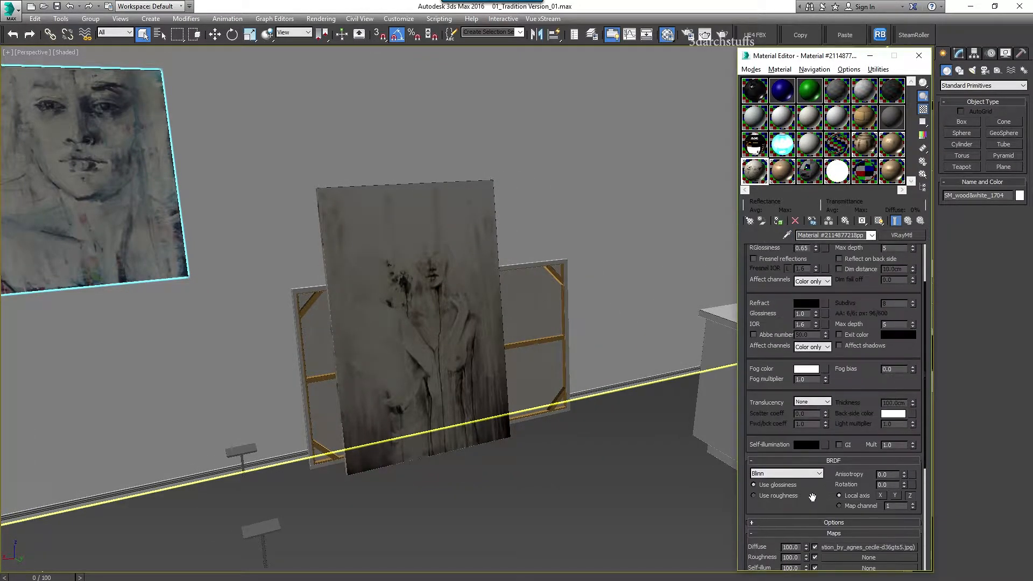
drag(849, 279, 844, 484)
click(824, 263)
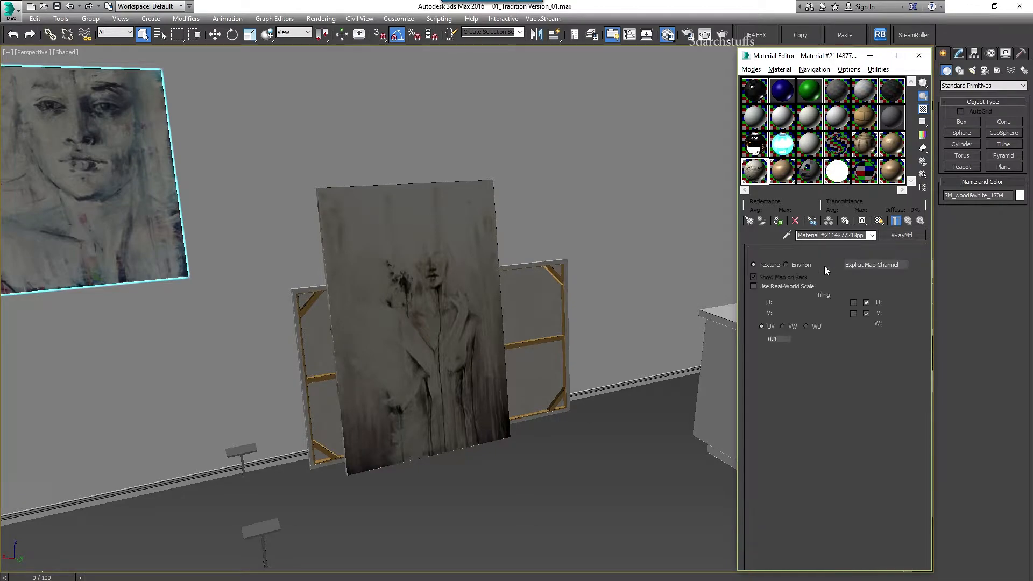
click(821, 385)
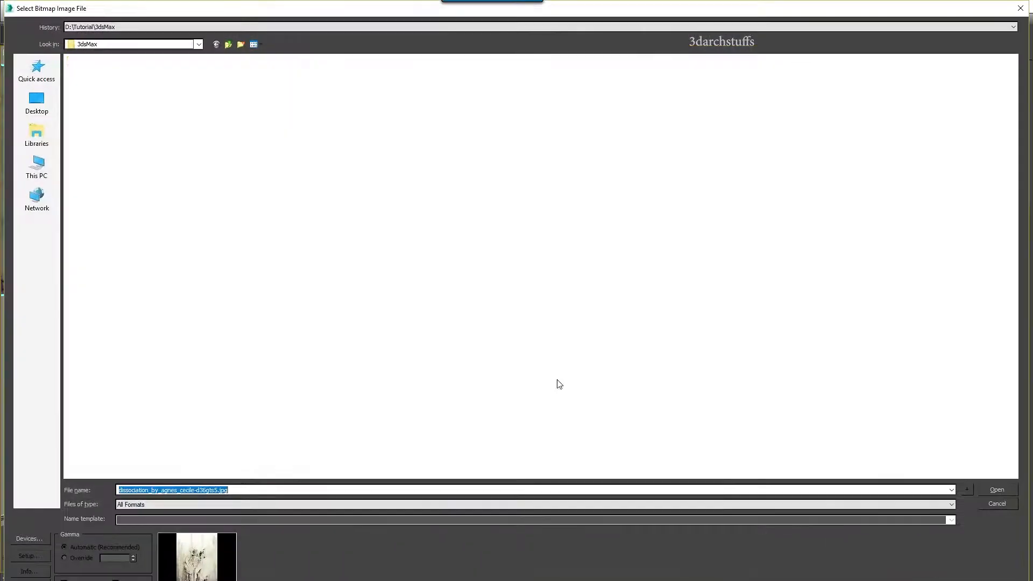
click(214, 489)
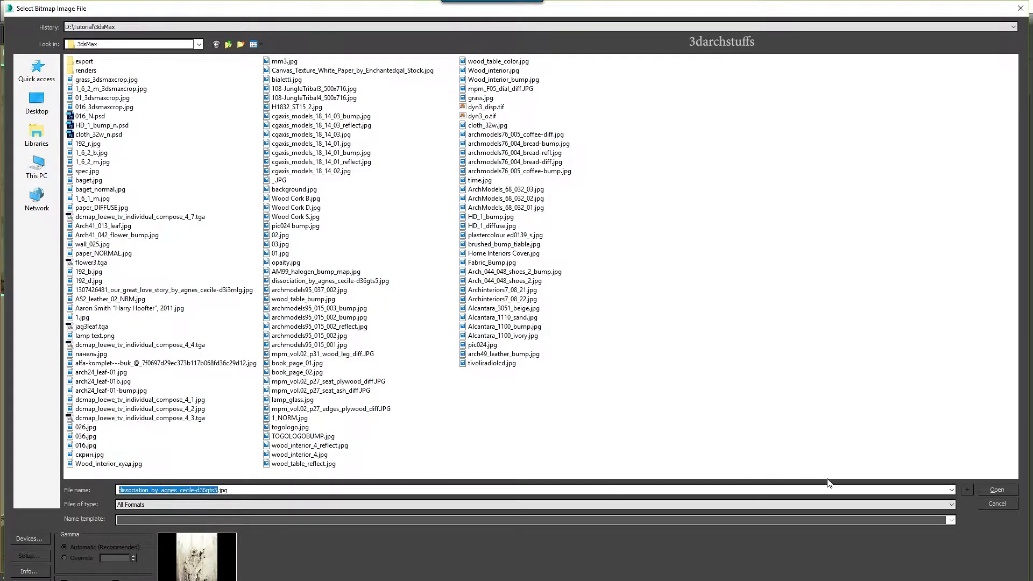
click(993, 503)
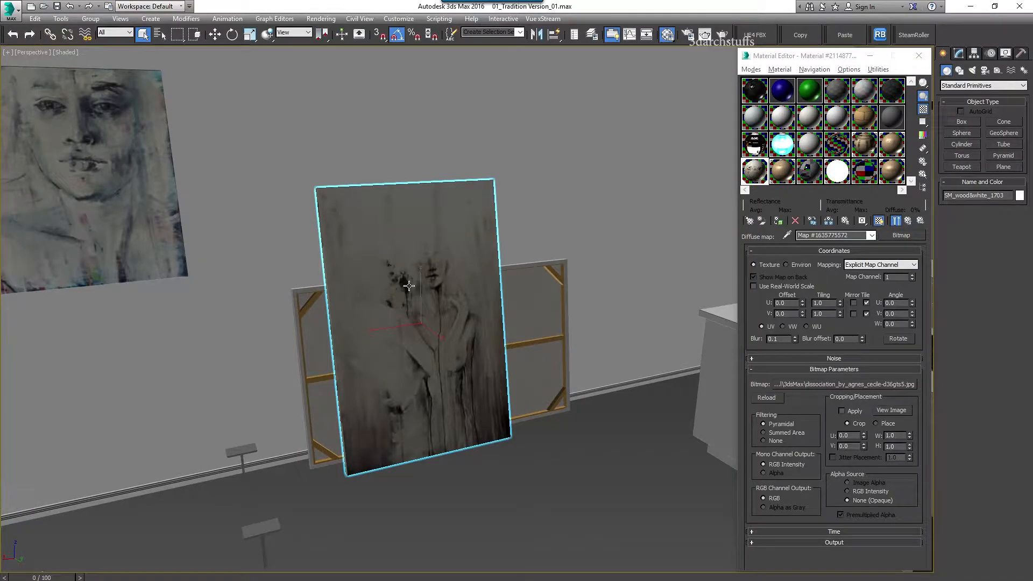
Hide the leaning painting and the wall painting to expose the stretcher frames
key(Delete)
click(162, 198)
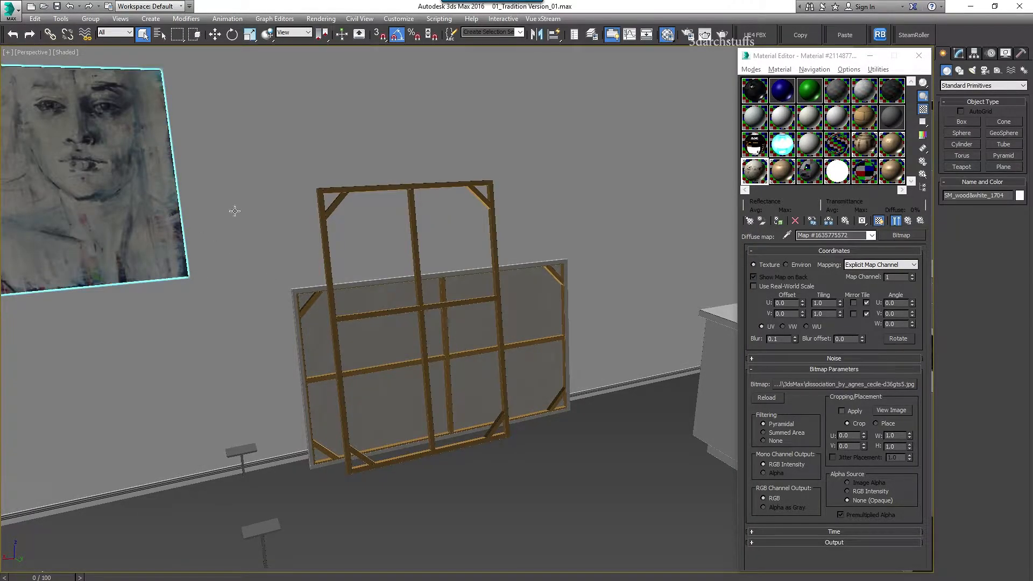
key(Delete)
Eyedrop the wooden frame's material and open its wooden_frames sub-material
middle_drag(235, 196, 609, 255)
click(787, 235)
click(462, 194)
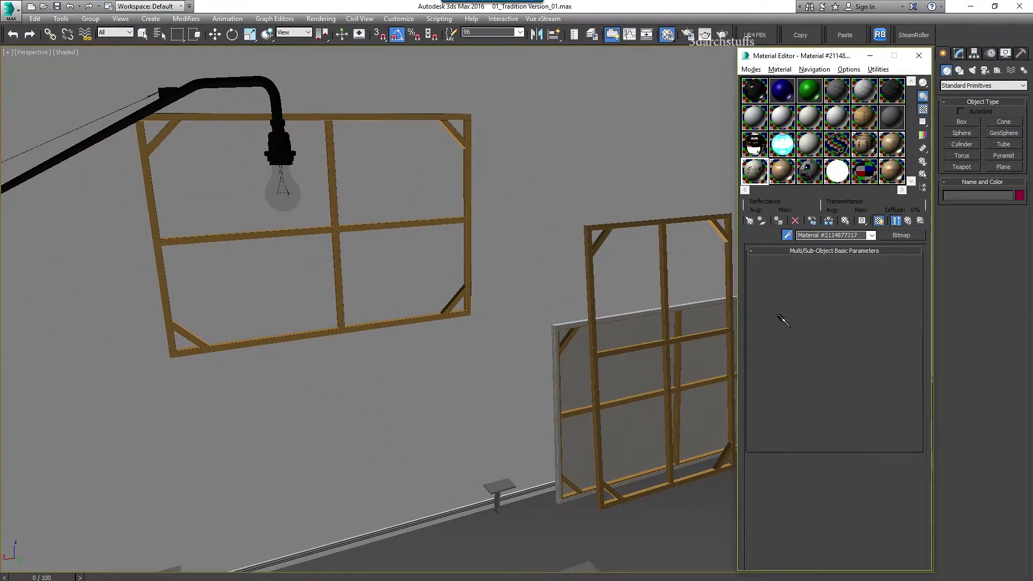
click(834, 304)
scroll(831, 528, down, 5)
scroll(860, 403, up, 2)
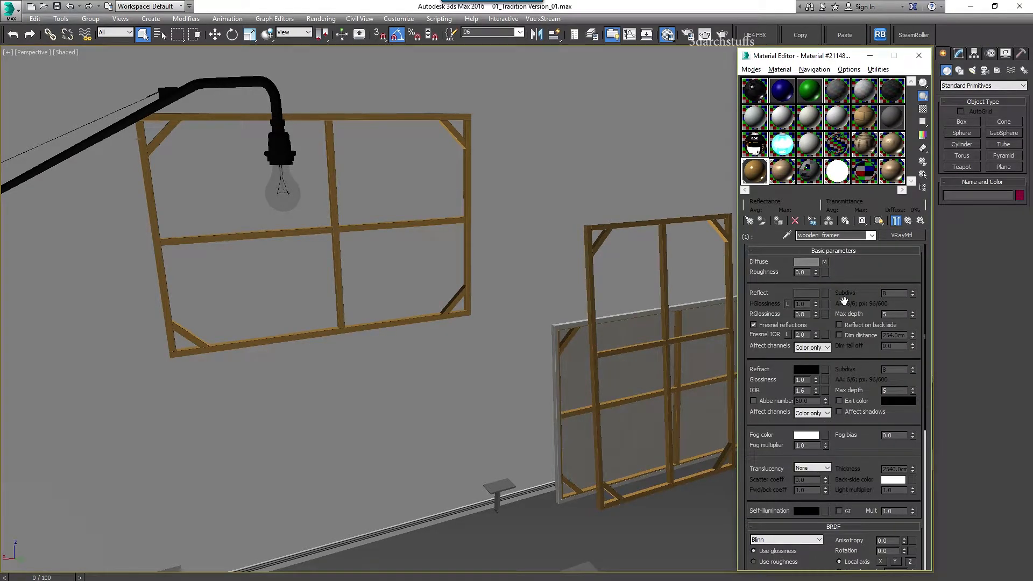
Copy the wooden_frames diffuse bitmap name, wood_interior_4, leaving the texture unchanged
click(825, 262)
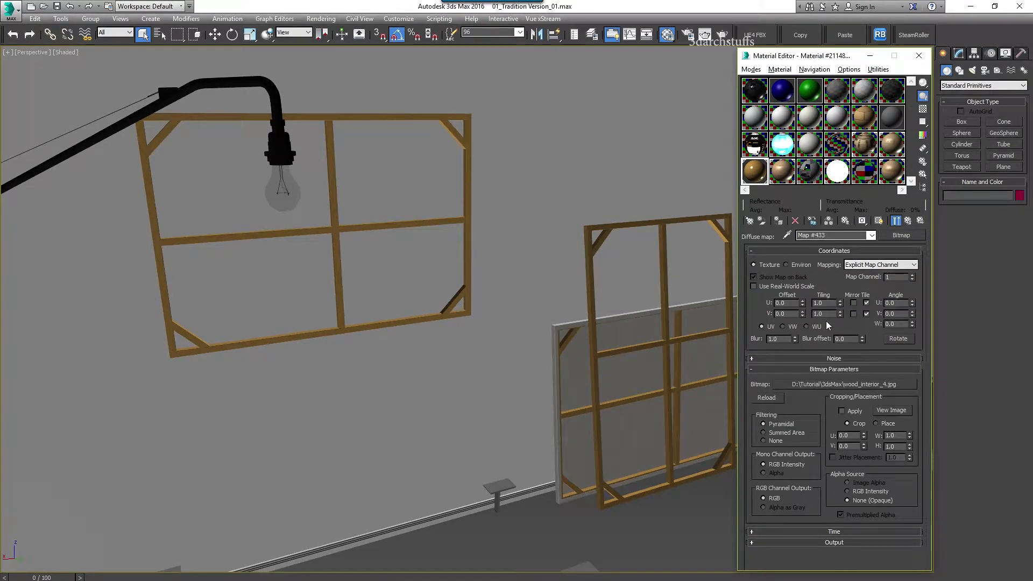
click(848, 384)
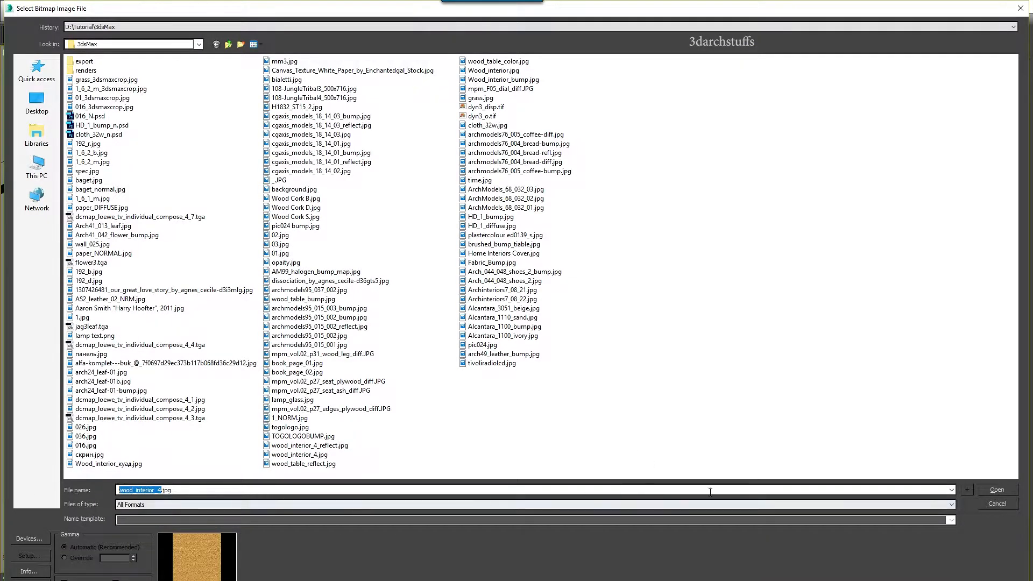
click(996, 504)
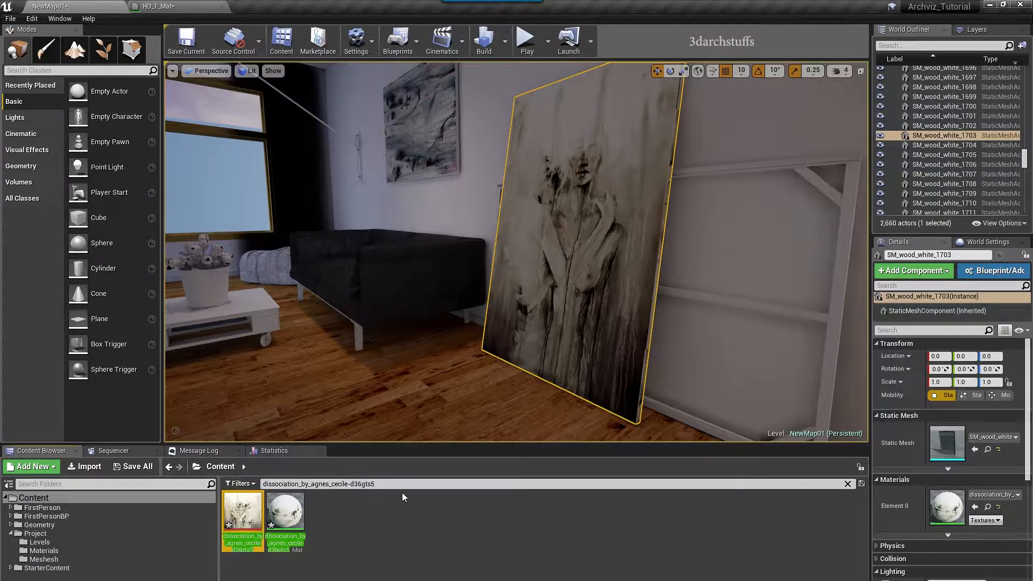
drag(384, 484, 774, 309)
Search wood_interior_4 and drop it onto the frame, creating wood_interior_4_Mat
text(wood_interior_4)
right_drag(623, 375, 694, 375)
drag(339, 513, 579, 396)
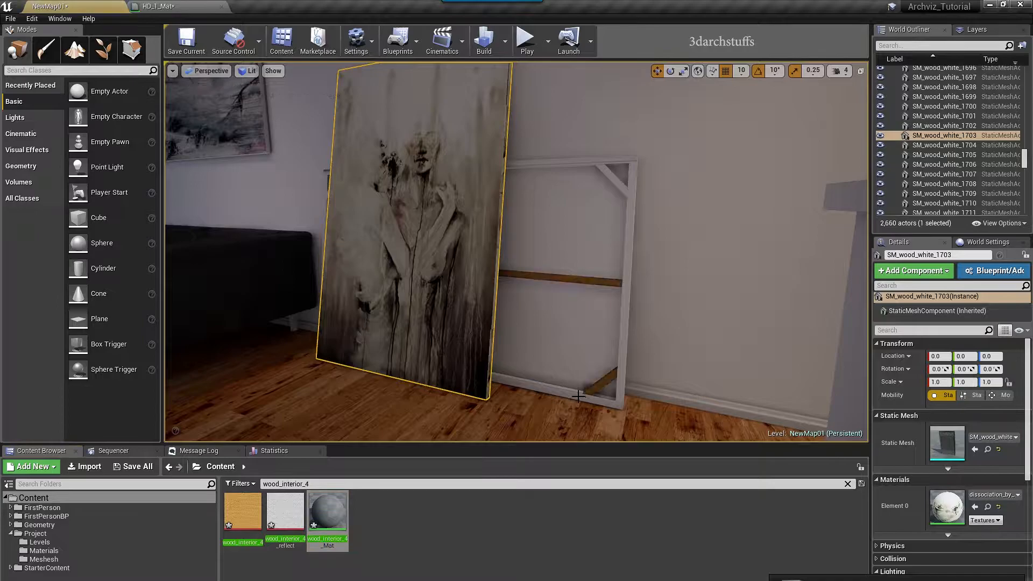
Select the first frame's brace, top rail, right post and bottom rail and assign wood_interior_4_Mat
click(605, 279)
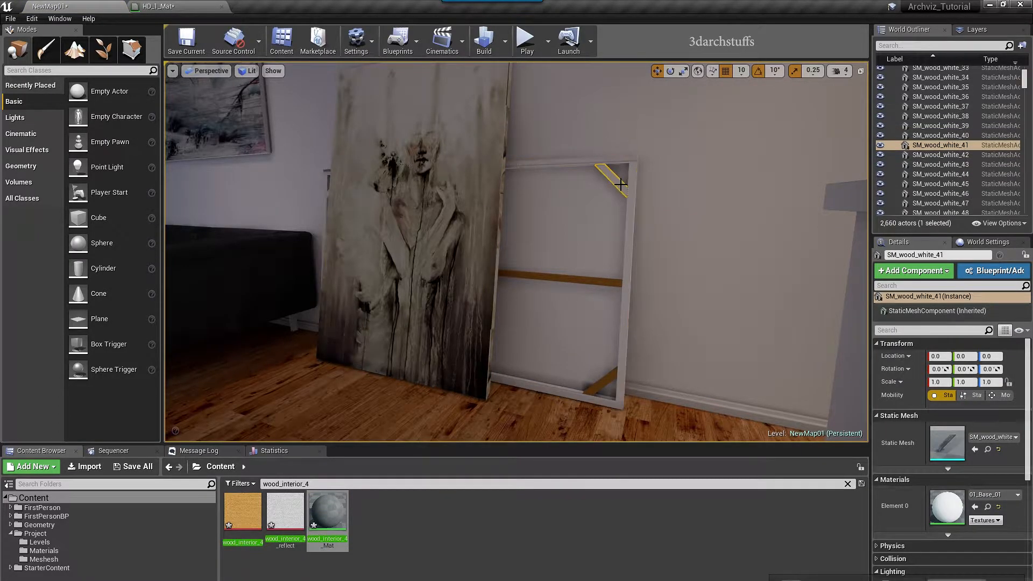
key(Escape)
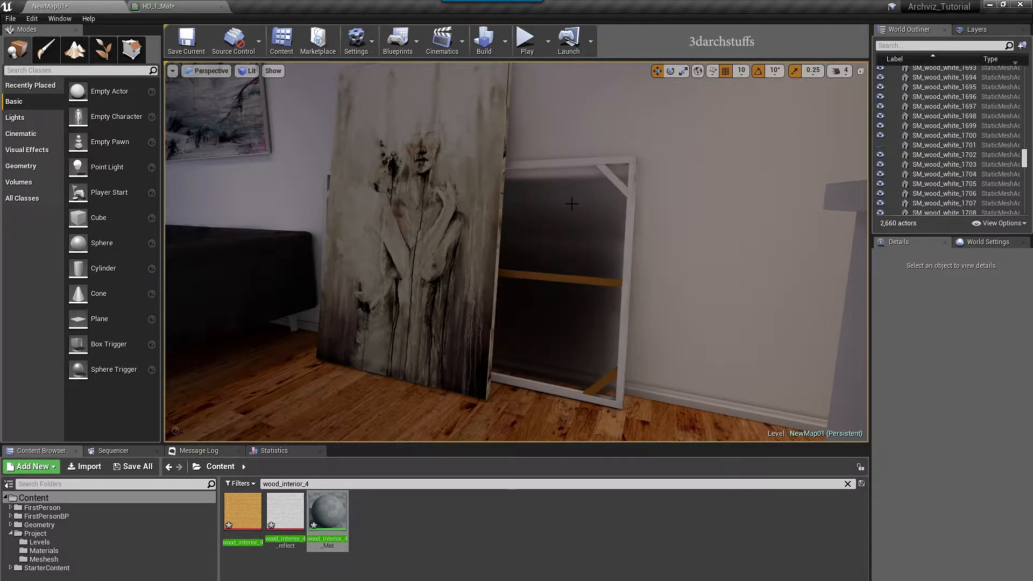
click(608, 173)
ctrl+click(618, 161)
ctrl+click(631, 180)
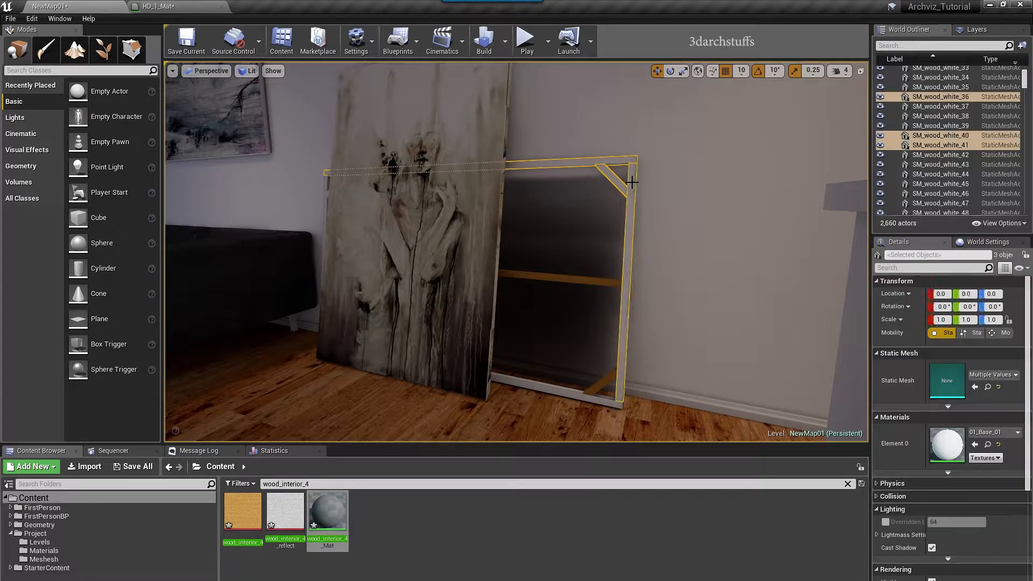
ctrl+click(559, 388)
click(285, 511)
click(973, 445)
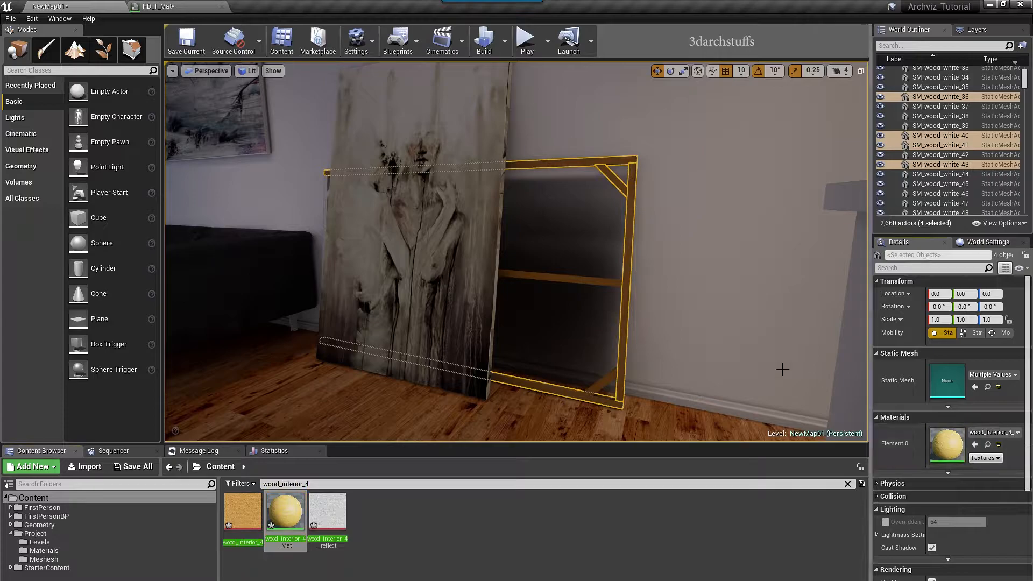
Hide the blocking painting and give another frame piece wood_interior_4_Mat in both material slots
right_drag(635, 317, 688, 317)
click(449, 257)
key(h)
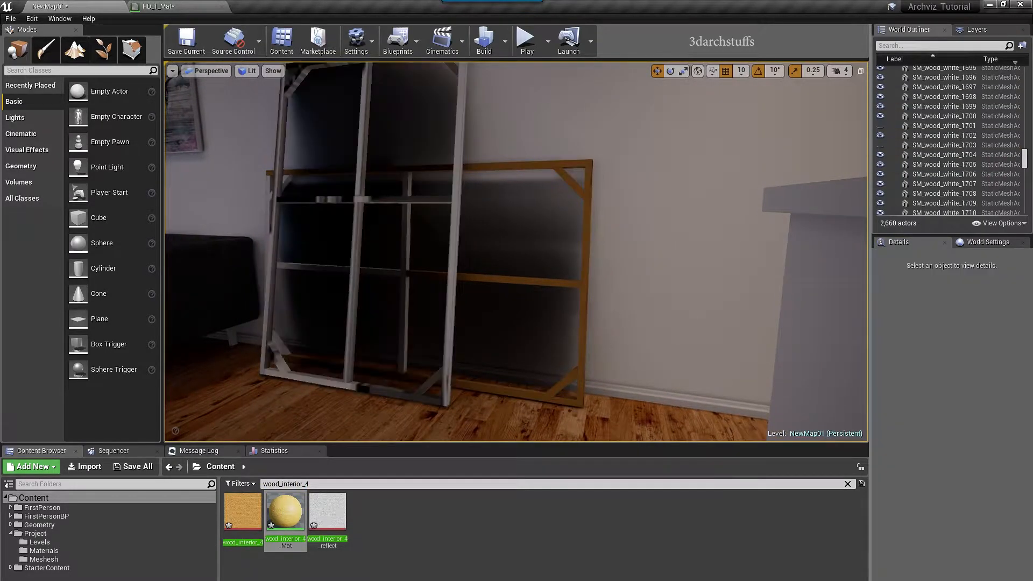
click(451, 242)
click(974, 506)
click(974, 557)
Select the second frame's brace, left post and other pieces and apply wood_interior_4_Mat
right_drag(516, 268, 441, 253)
click(442, 263)
ctrl+click(428, 262)
ctrl+click(486, 342)
ctrl+click(585, 317)
right_drag(585, 317, 533, 365)
ctrl+click(478, 323)
click(974, 444)
key(Escape)
Hide the painting in front and apply wood_interior_4_Mat to the remaining white frame pieces
mouse_move(516, 269)
right_down()
mouse_move(409, 204)
mouse_move(463, 183)
right_up()
click(586, 285)
key(h)
click(458, 302)
click(975, 505)
click(974, 557)
Unhide the paintings and review the now-wooden frames behind them
right_drag(651, 311, 764, 377)
key(ctrl+h)
mouse_move(587, 254)
right_down()
mouse_move(694, 285)
mouse_move(635, 296)
right_up()
mouse_move(544, 276)
right_down()
mouse_move(608, 291)
mouse_move(624, 317)
right_up()
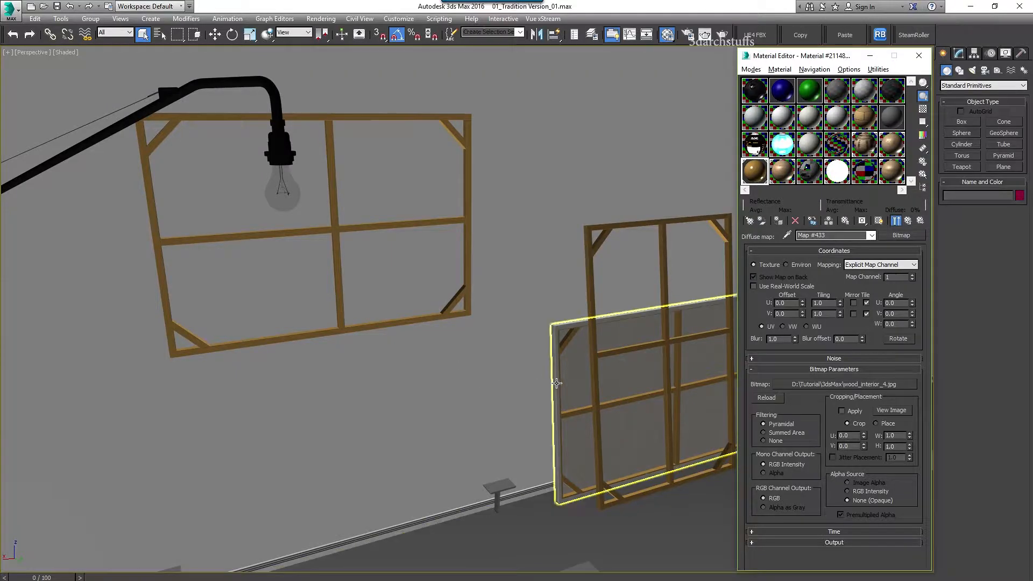
Select all 15 wooden frame objects by their shared material and isolate them
scroll(431, 324, up, 2)
click(786, 236)
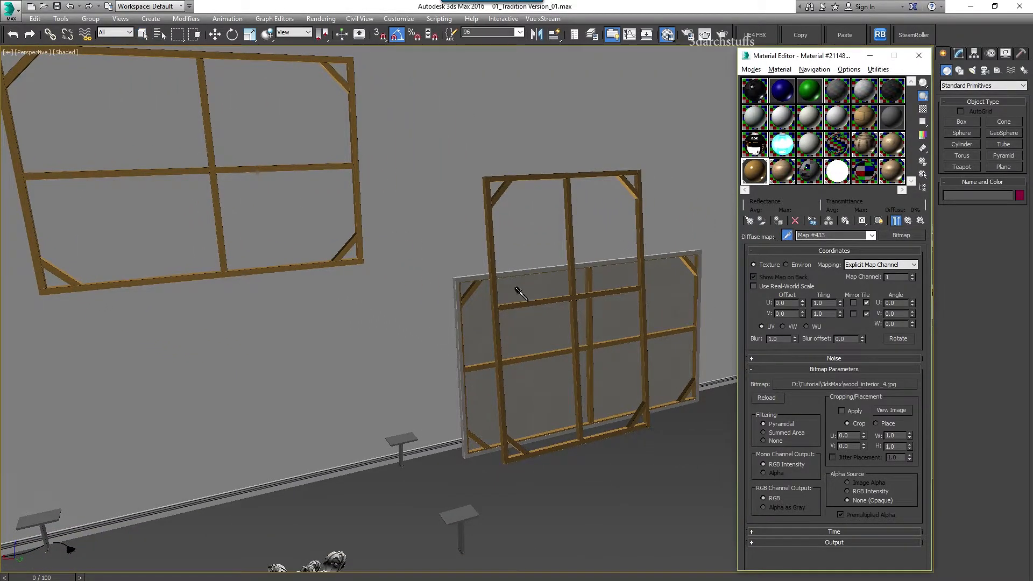
click(572, 231)
right_click(755, 174)
click(774, 256)
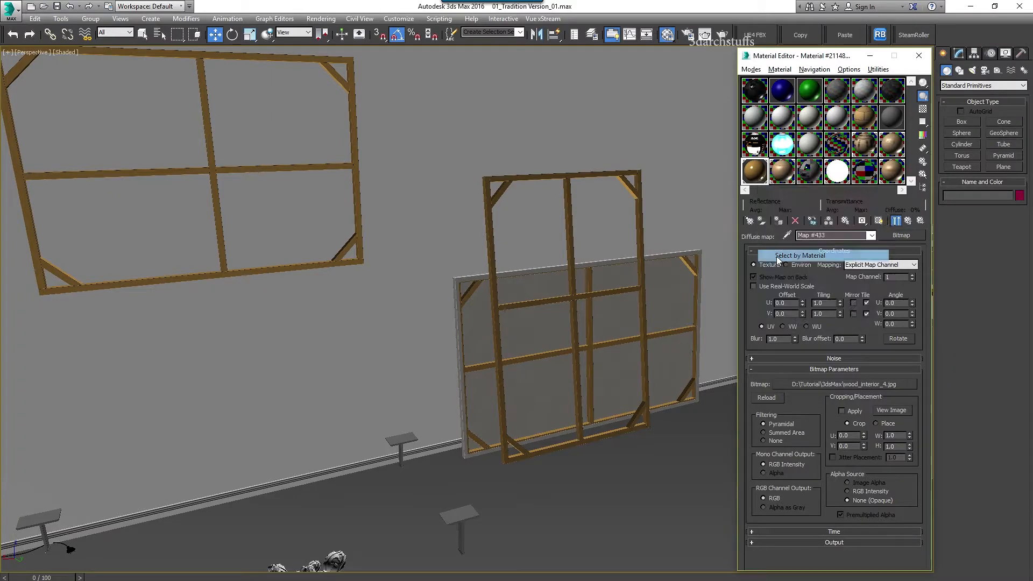
click(176, 511)
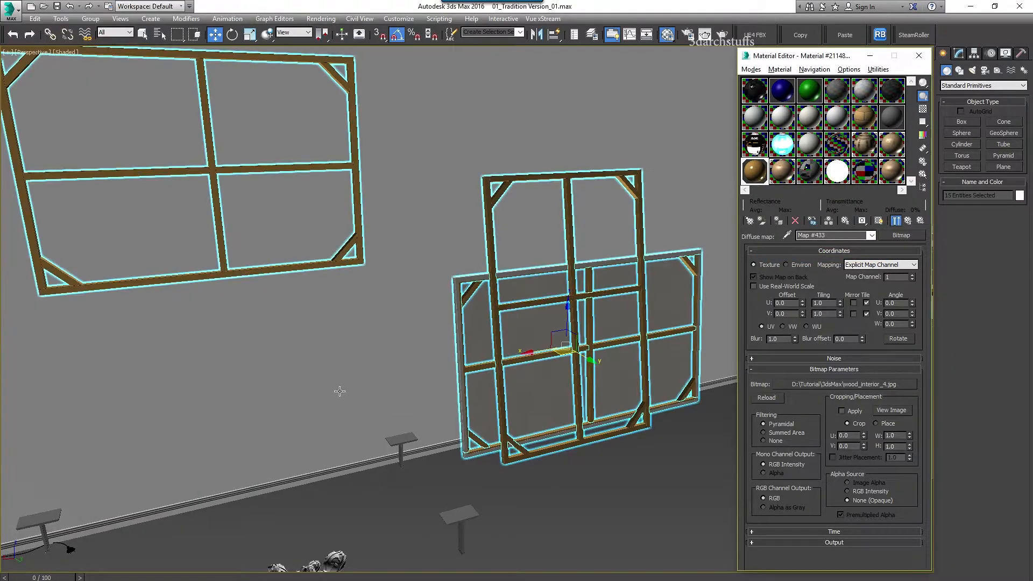
key(alt+q)
Hide the isolated wooden frames and return to the full scene
scroll(473, 390, down, 4)
alt+middle_drag(474, 390, 479, 541)
alt+middle_drag(482, 409, 474, 393)
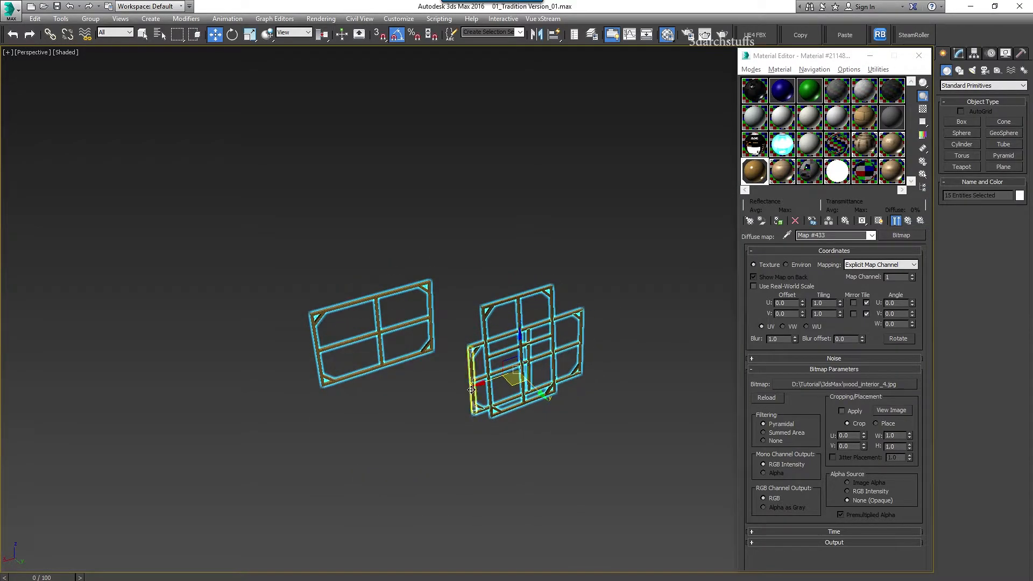
key(Delete)
key(alt+q)
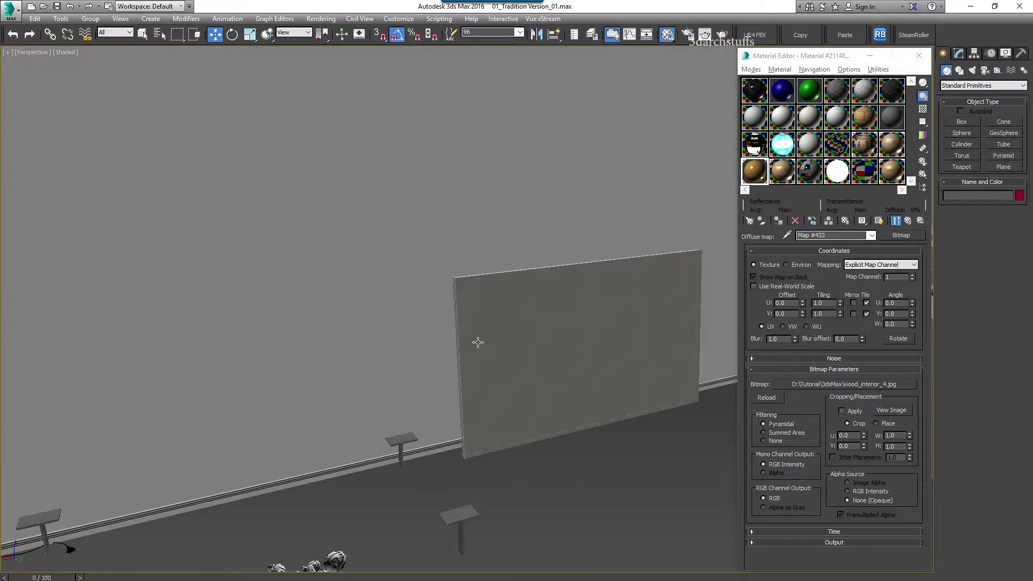
Eyedrop the blank canvas panel and copy its bitmap name, Canvas_Texture_White_Paper_by_Enchantedgal_Stock
middle_drag(610, 349, 498, 272)
click(787, 235)
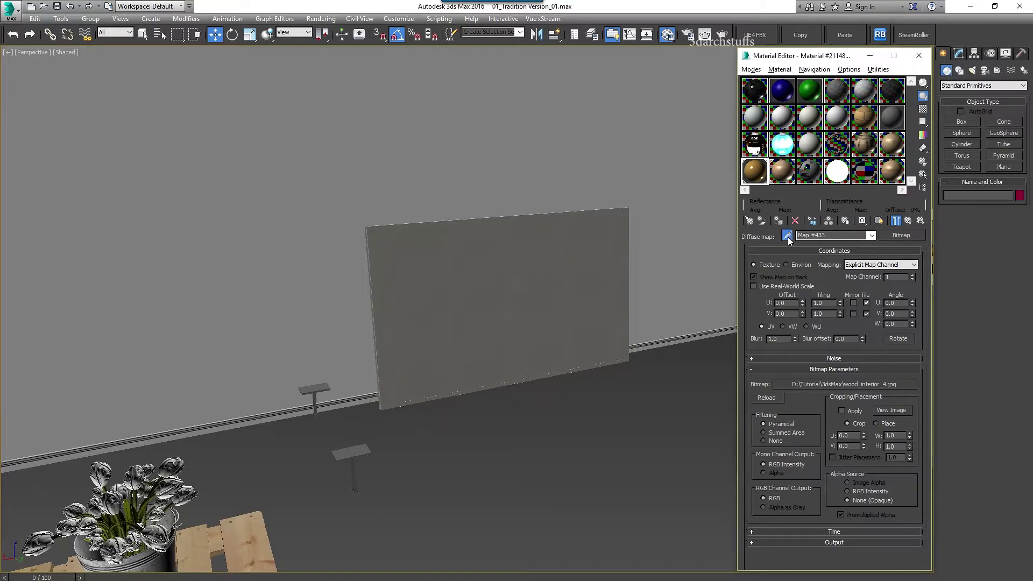
click(542, 283)
click(836, 369)
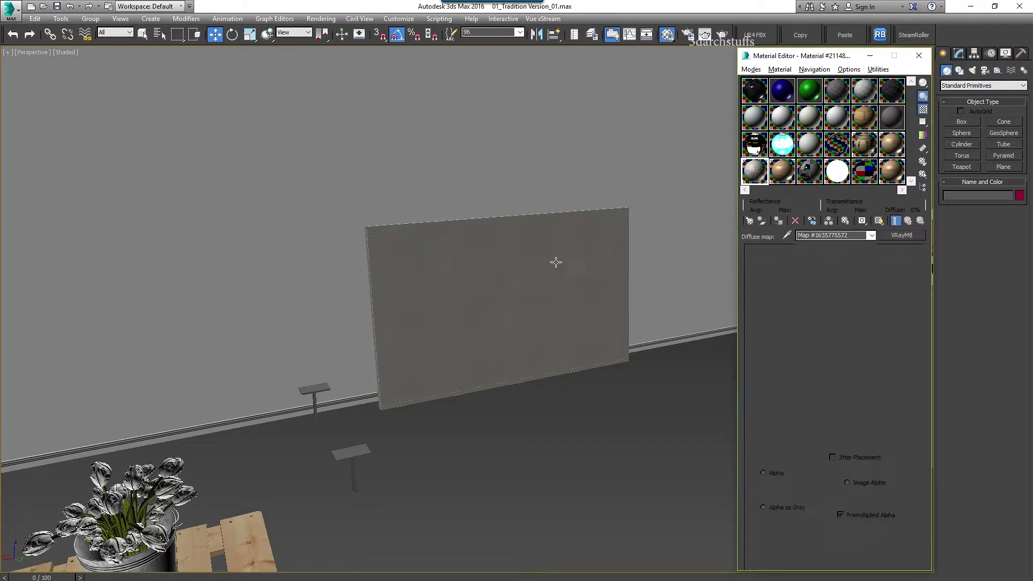
click(855, 385)
click(293, 490)
drag(263, 490, 162, 490)
click(1000, 499)
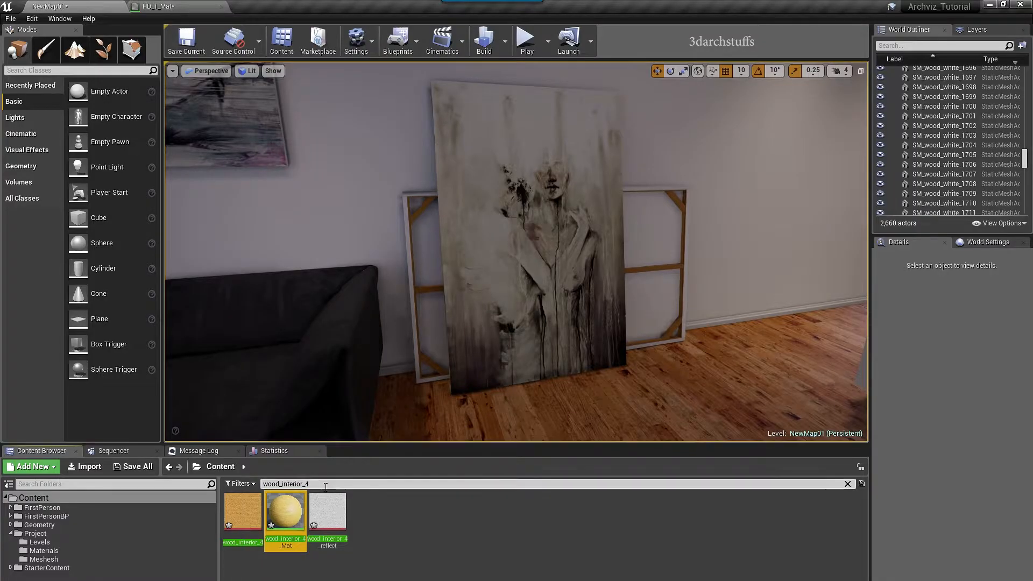
Apply the canvas paper texture to Unreal's leaning canvas, then hide the panel in 3ds Max
click(264, 483)
text(Canvas_Texture_White_Paper_by_Enchantedgal_Stock)
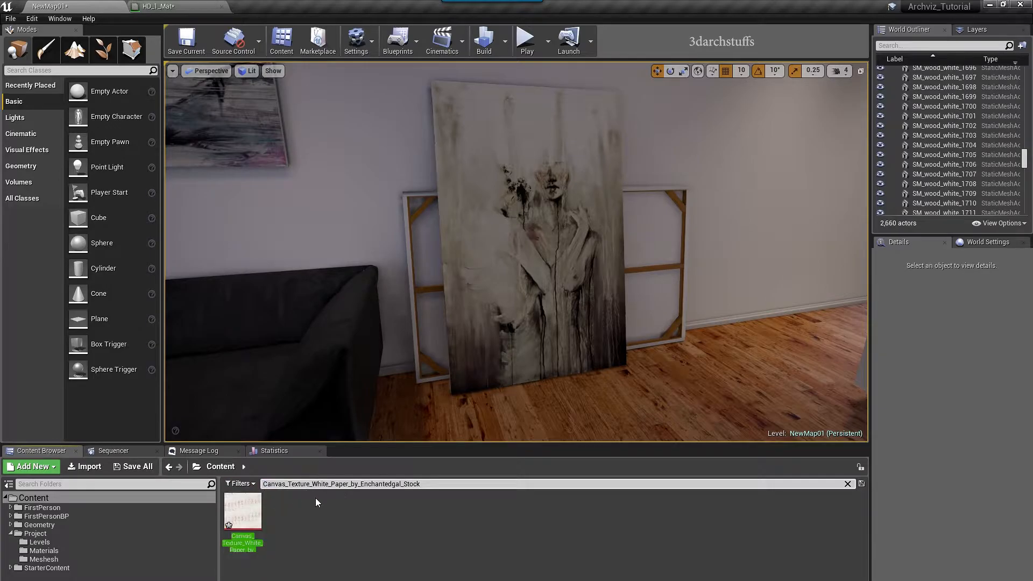
drag(243, 511, 655, 300)
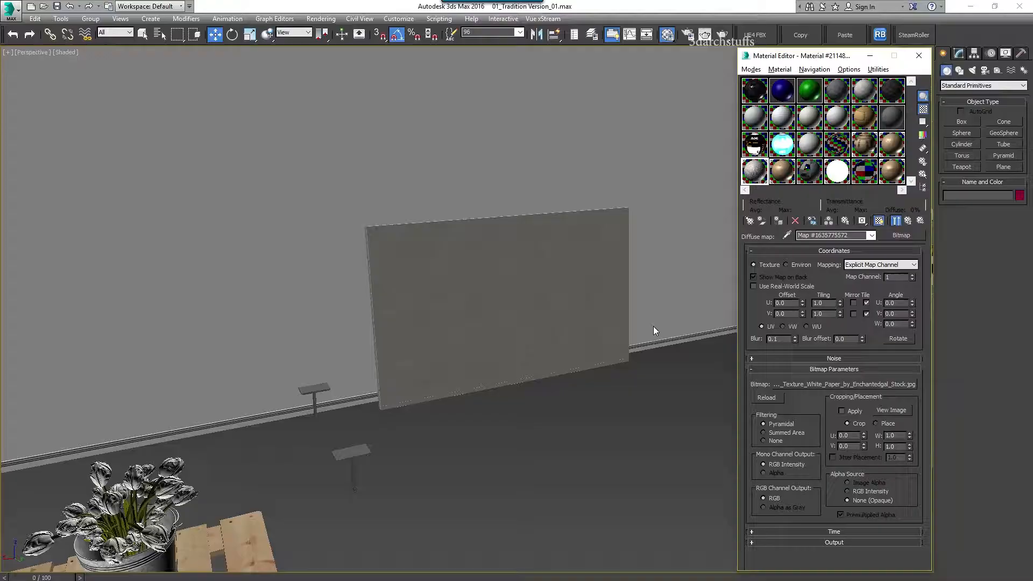
click(501, 327)
key(Delete)
Orbit to the kitchen island, select the paper bag and zoom in on it
scroll(500, 329, down, 5)
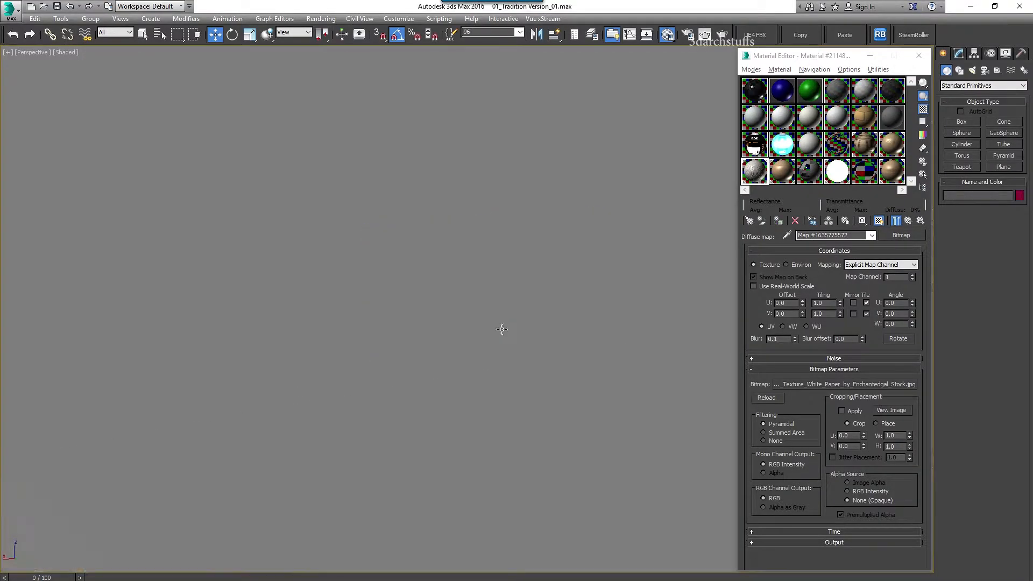
alt+middle_drag(414, 382, 519, 418)
scroll(494, 275, up, 6)
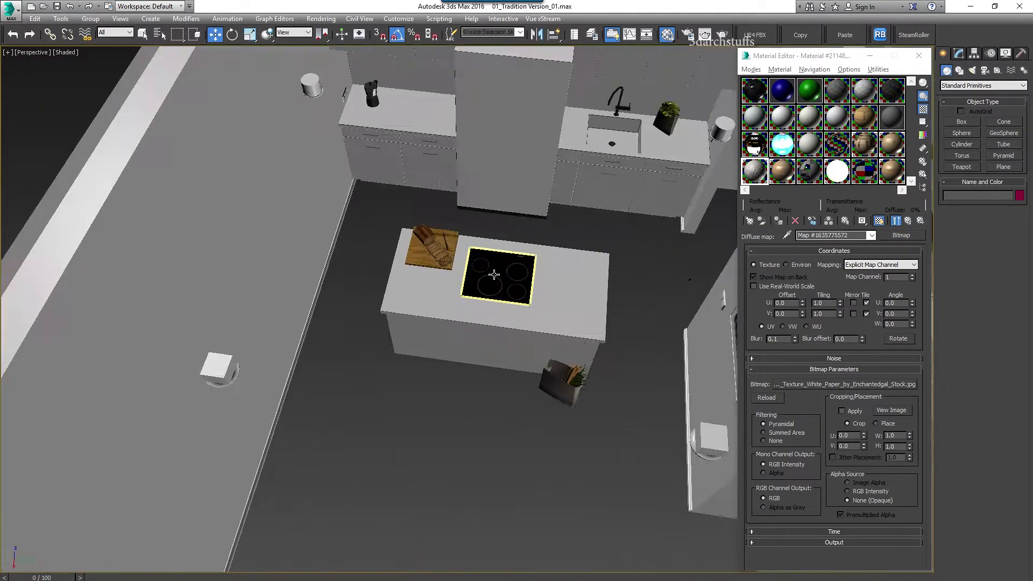
alt+middle_drag(533, 311, 541, 445)
click(559, 454)
key(z)
alt+middle_drag(554, 515, 541, 459)
scroll(543, 452, down, 3)
alt+middle_drag(603, 402, 599, 464)
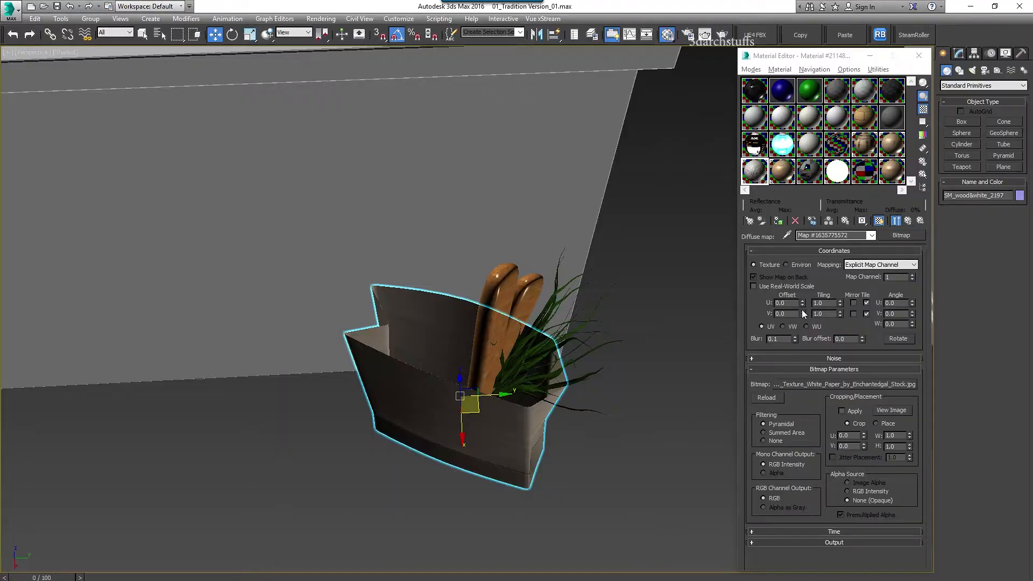
Eyedrop the bag's paket material and trace its diffuse bitmap to paper_DIFFUSE.jpg
click(785, 235)
click(507, 415)
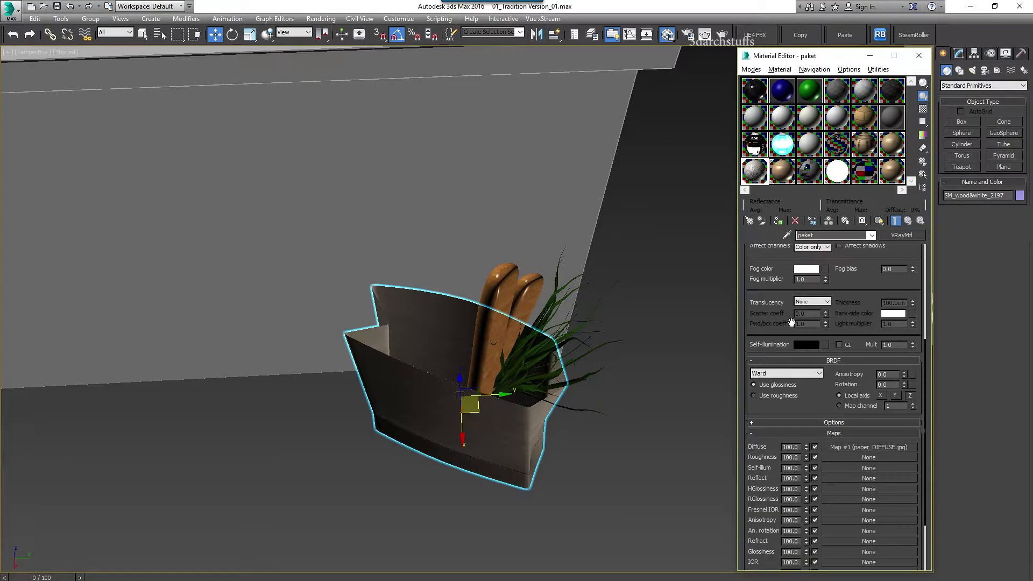
scroll(828, 383, up, 5)
click(825, 262)
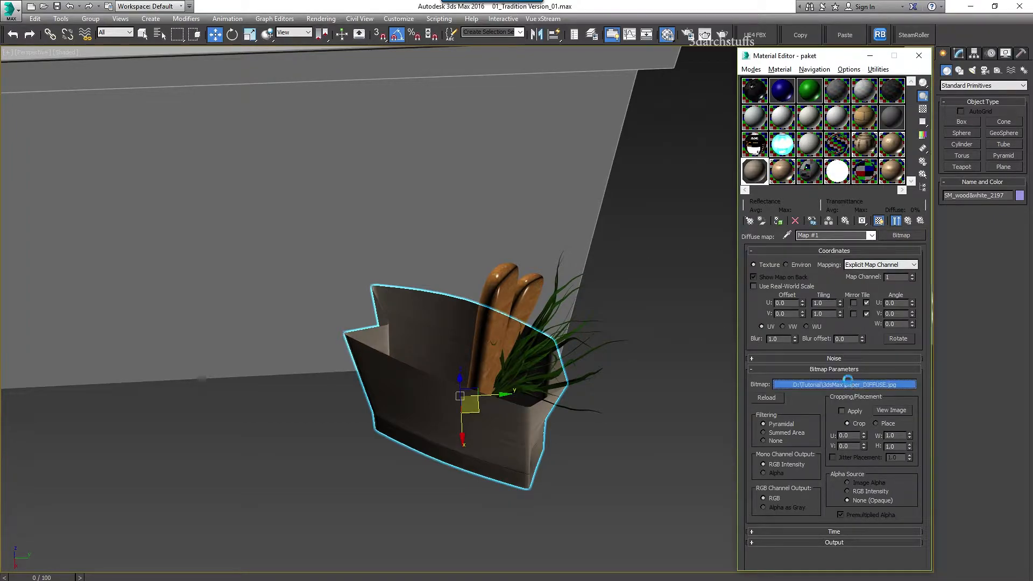
click(848, 383)
key(Return)
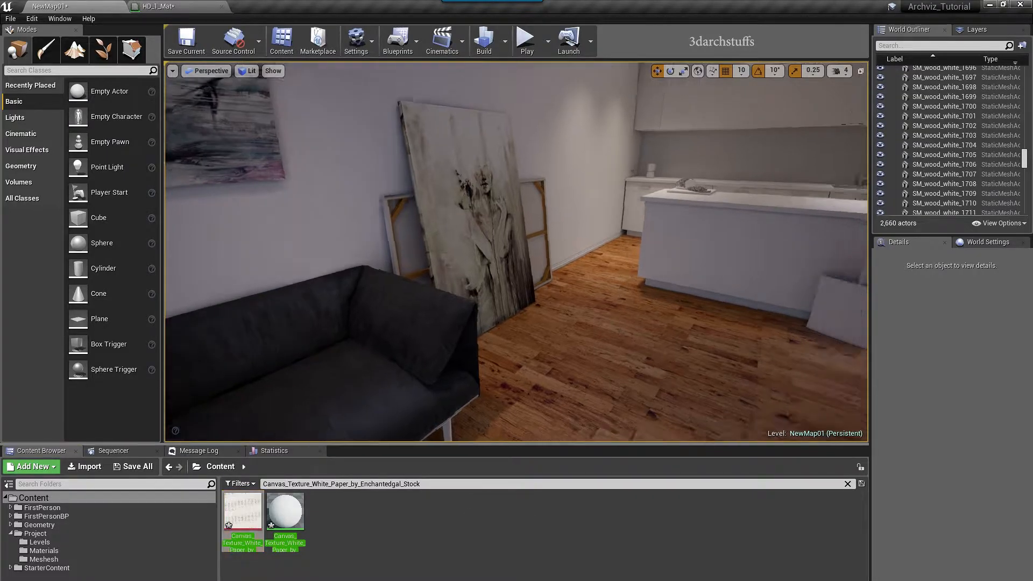
Select the white bag beside the kitchen island and frame it in the view
right_drag(537, 285, 667, 274)
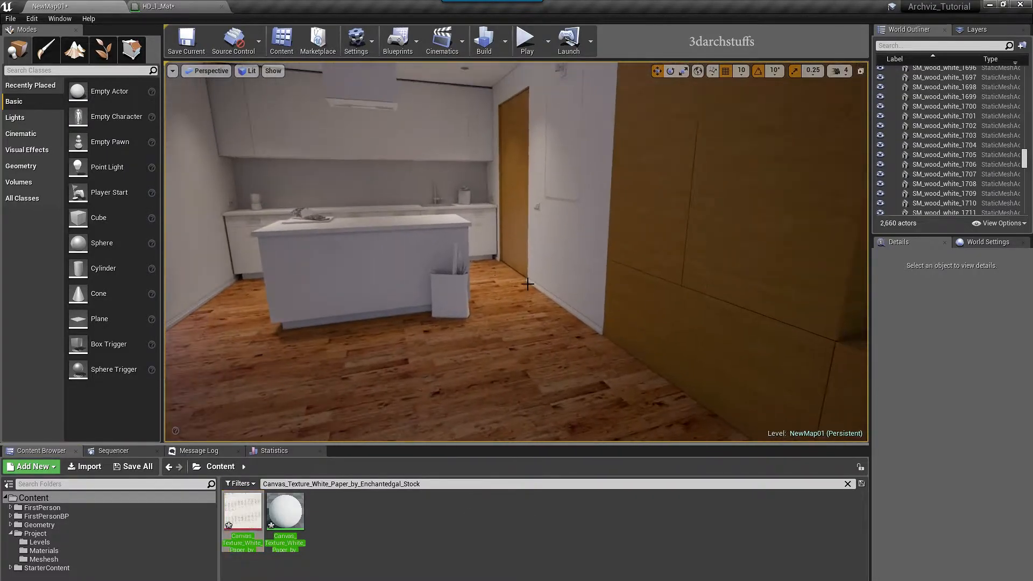
click(461, 291)
key(f)
alt+drag(528, 309, 493, 343)
scroll(492, 323, down, 3)
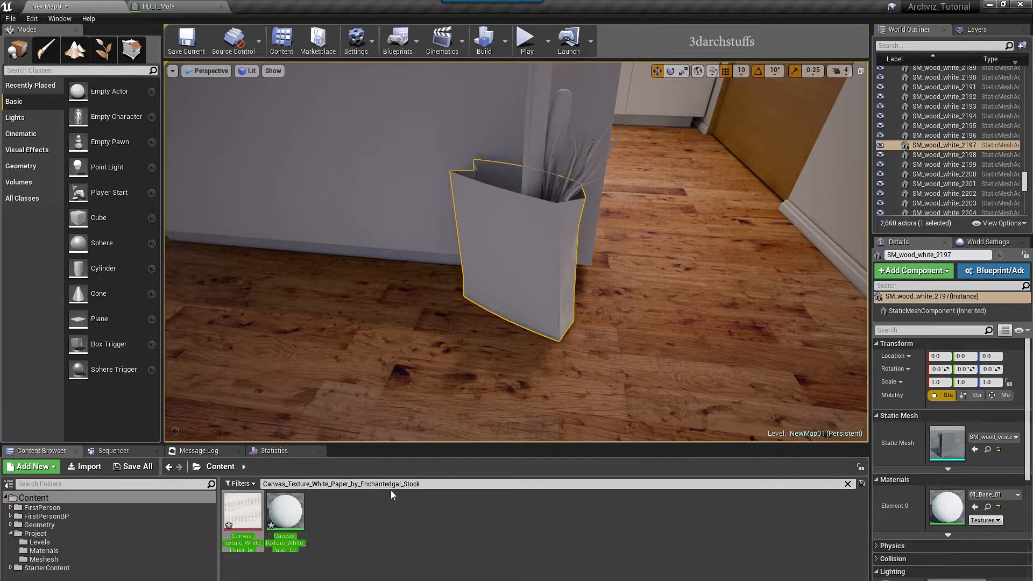
Apply paper_DIFFUSE to the bag as paper_Mat, then hide the bag in 3ds Max
click(426, 485)
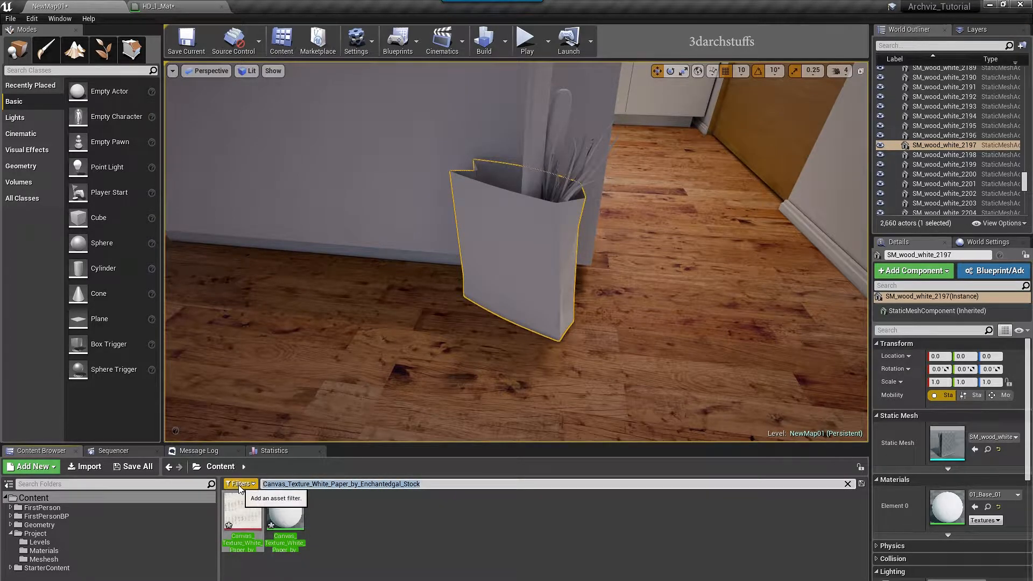
text(paper_DIFFUSE)
drag(243, 510, 545, 256)
alt+drag(667, 290, 631, 309)
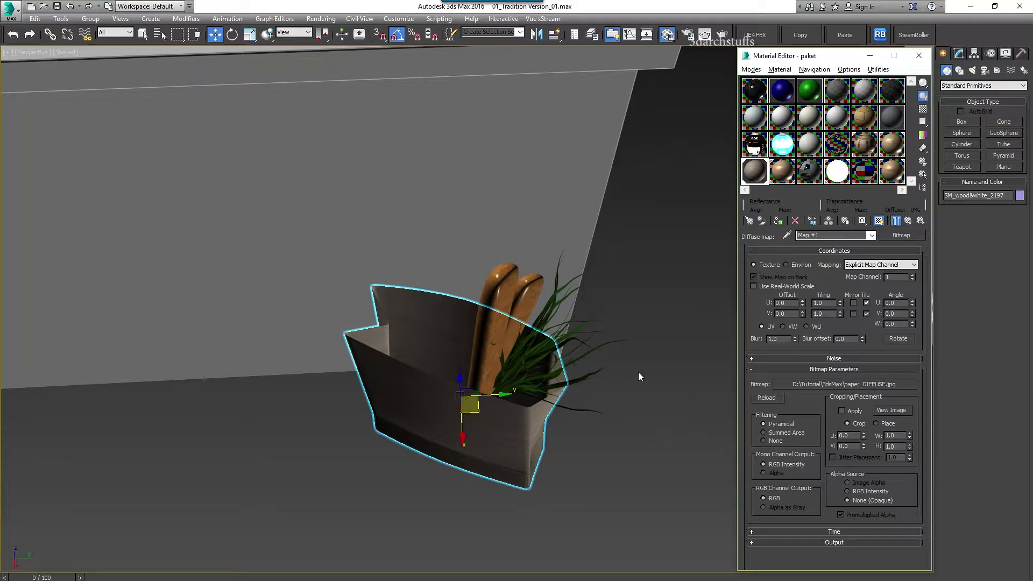
alt+middle_drag(639, 373, 681, 359)
key(Delete)
alt+middle_drag(568, 392, 660, 337)
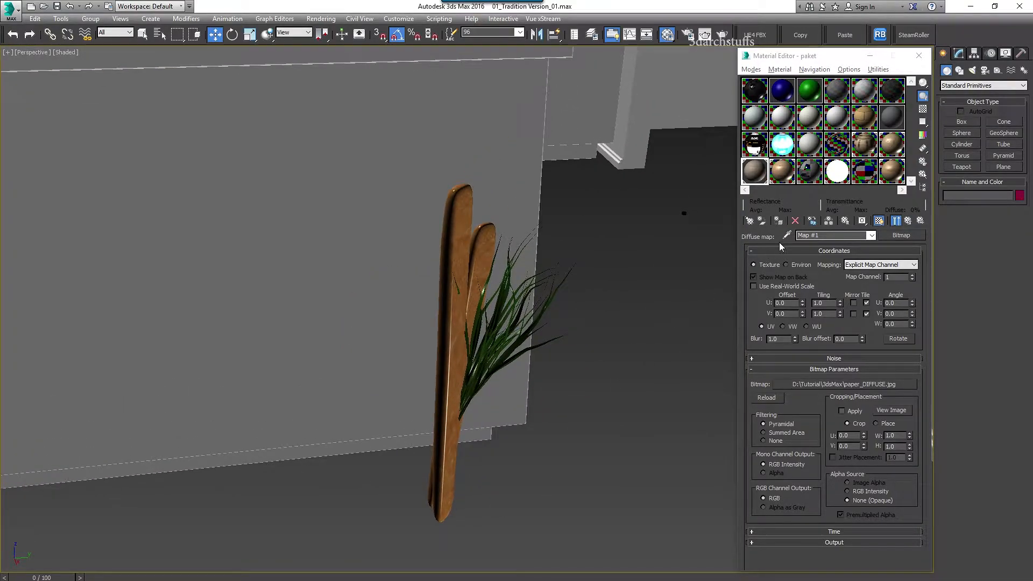
Eyedrop the bread sticks' bread material and confirm its diffuse bitmap is baget.jpg
click(453, 229)
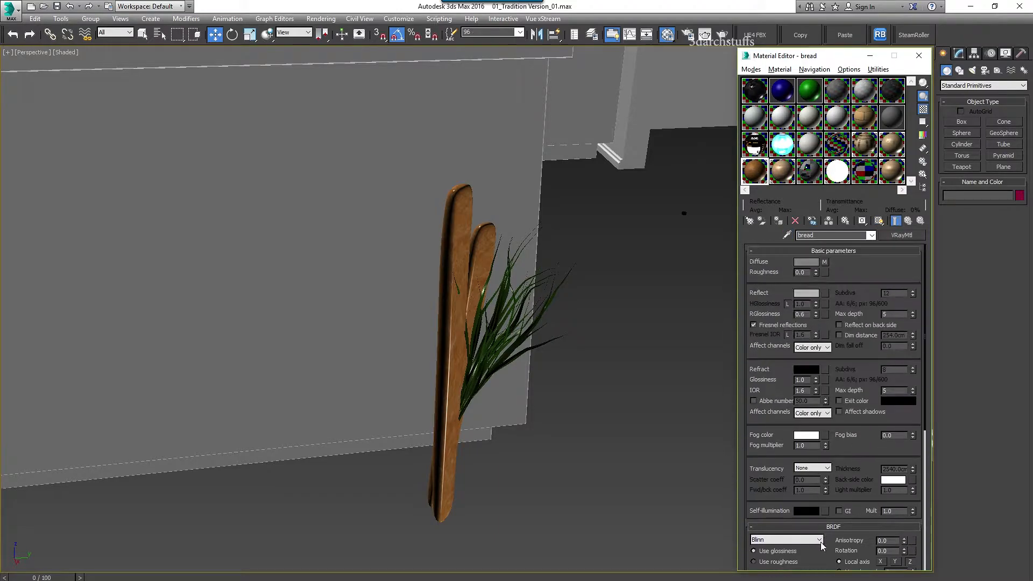
click(824, 261)
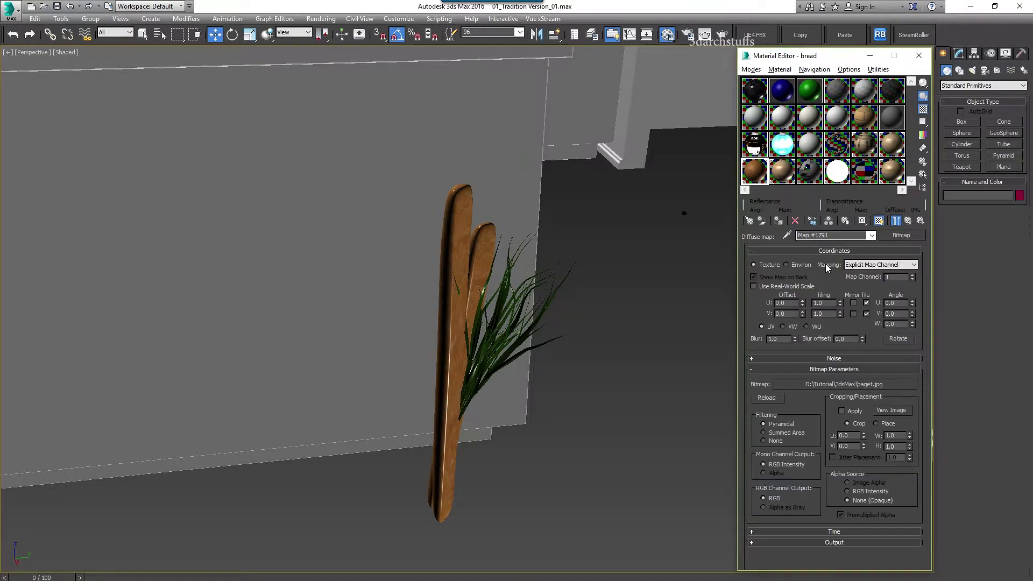
click(837, 384)
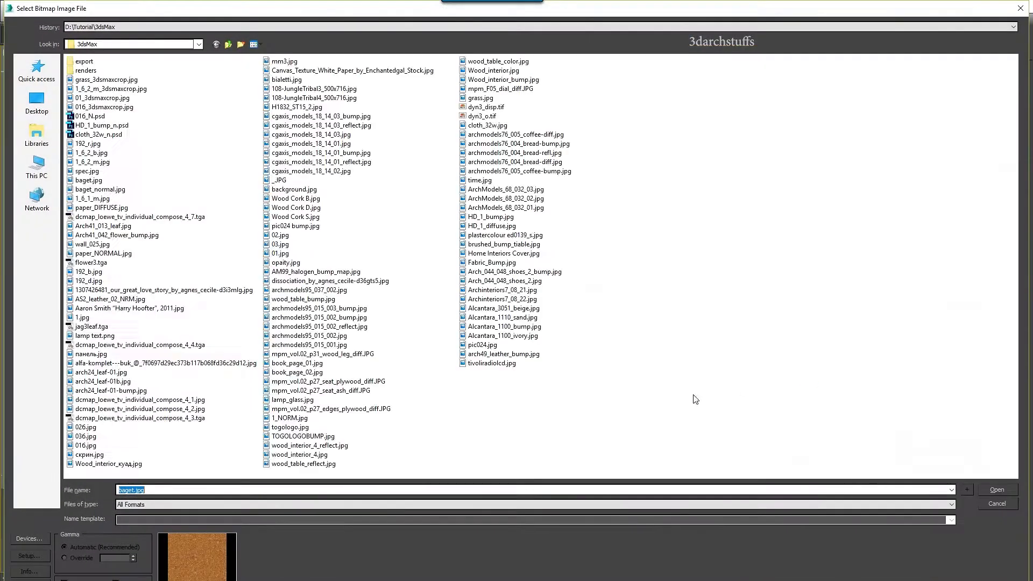
click(181, 489)
click(997, 504)
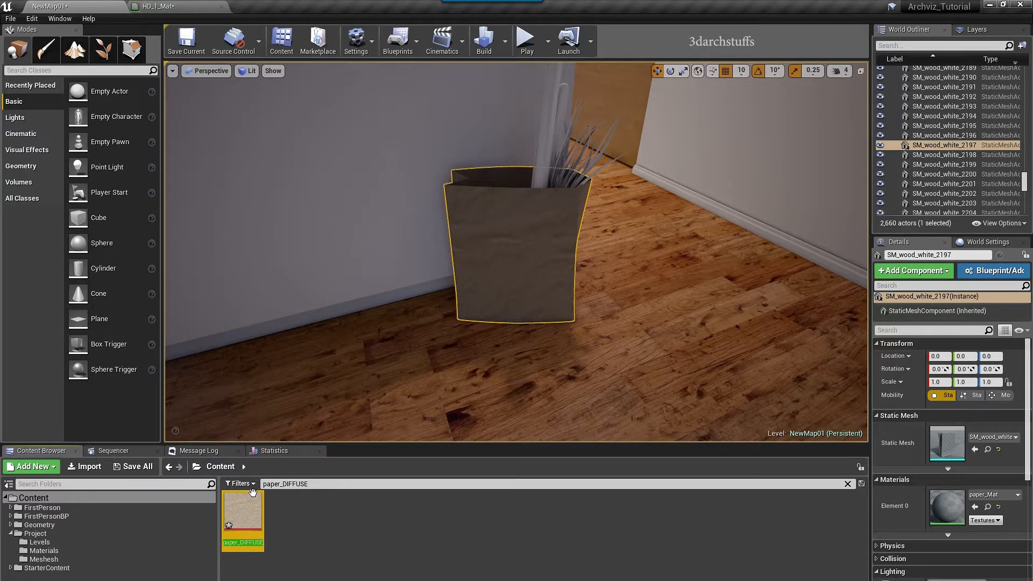
Search baget and drop the texture onto one bread stick, creating baget_Mat
double_click(280, 483)
text(baget)
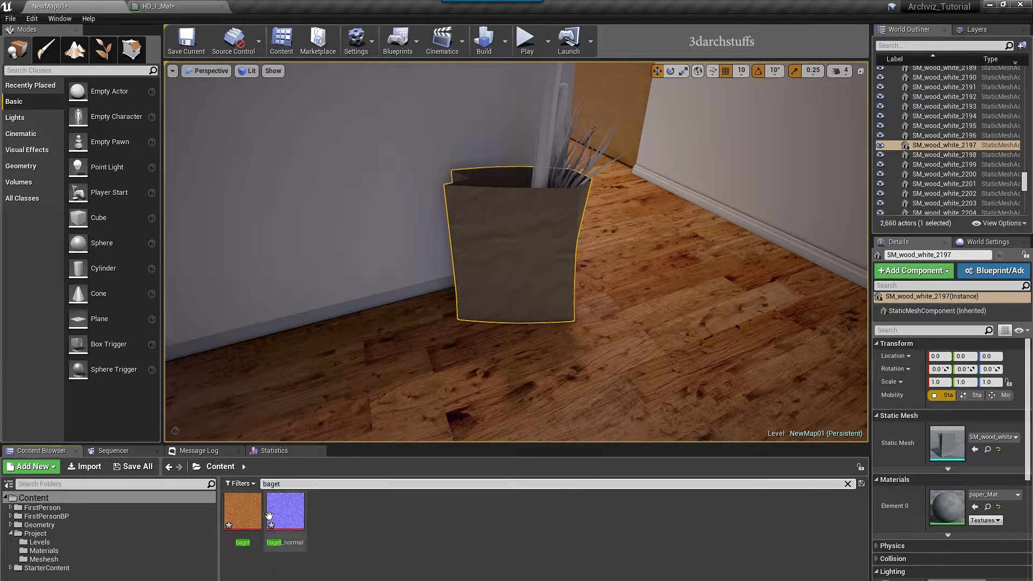
drag(243, 515, 545, 140)
right_drag(665, 166, 604, 162)
click(618, 129)
Apply baget_Mat to the second bread stick as well
alt+drag(605, 161, 673, 275)
right_drag(673, 275, 543, 299)
mouse_move(328, 511)
mouse_down()
mouse_move(510, 285)
mouse_move(531, 240)
mouse_up()
mouse_move(531, 240)
alt+mouse_down()
mouse_move(369, 240)
mouse_move(712, 252)
mouse_move(656, 287)
alt+mouse_up()
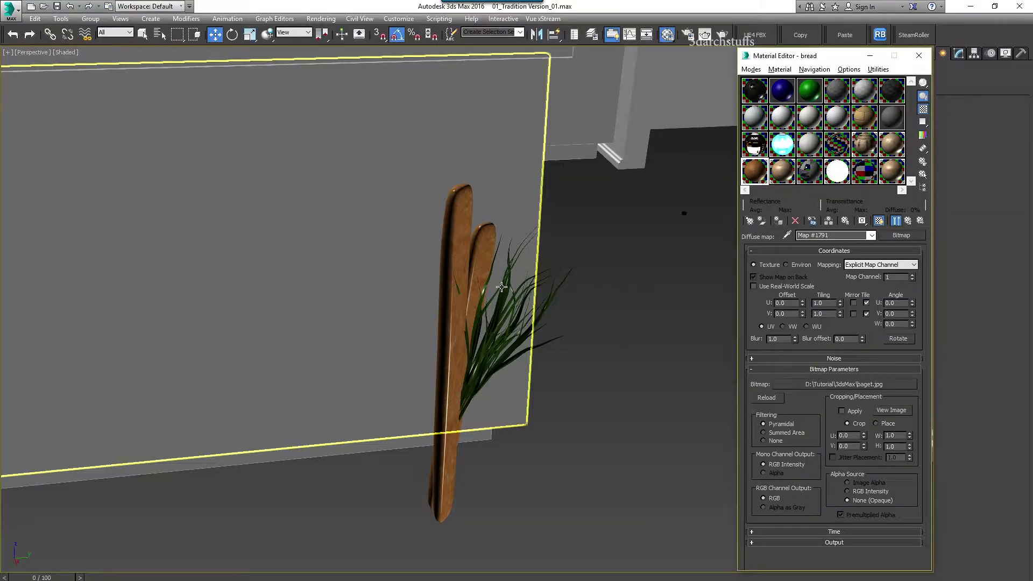
click(604, 388)
Delete both bread sticks and the wall panel behind the grass
click(461, 227)
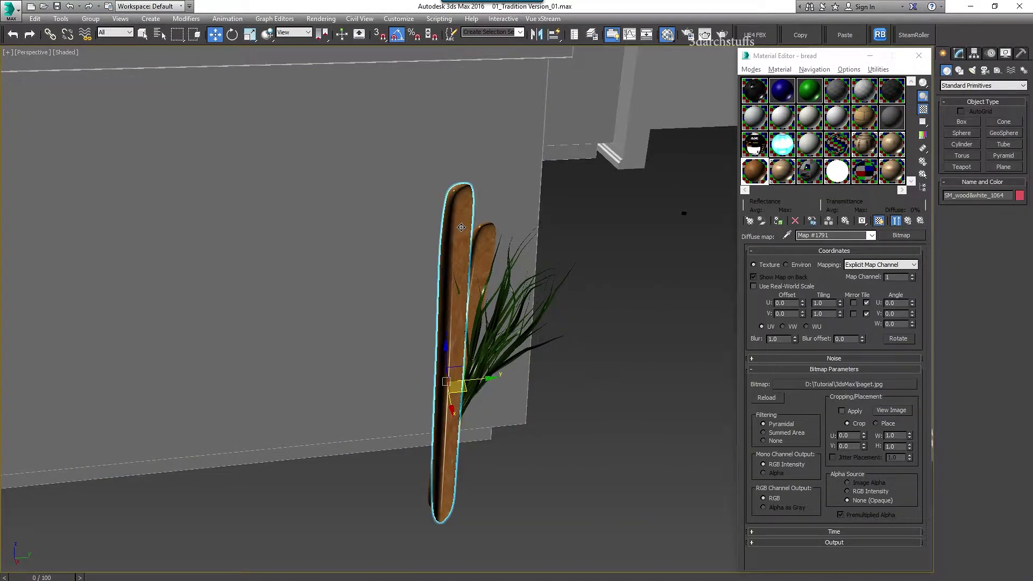
key(Delete)
click(479, 244)
key(Delete)
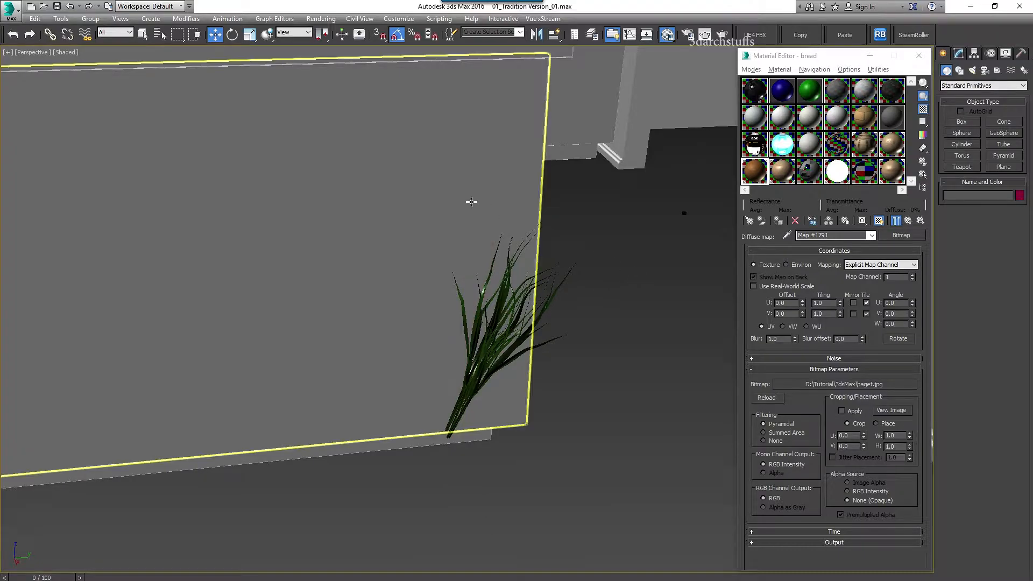
click(462, 212)
key(Delete)
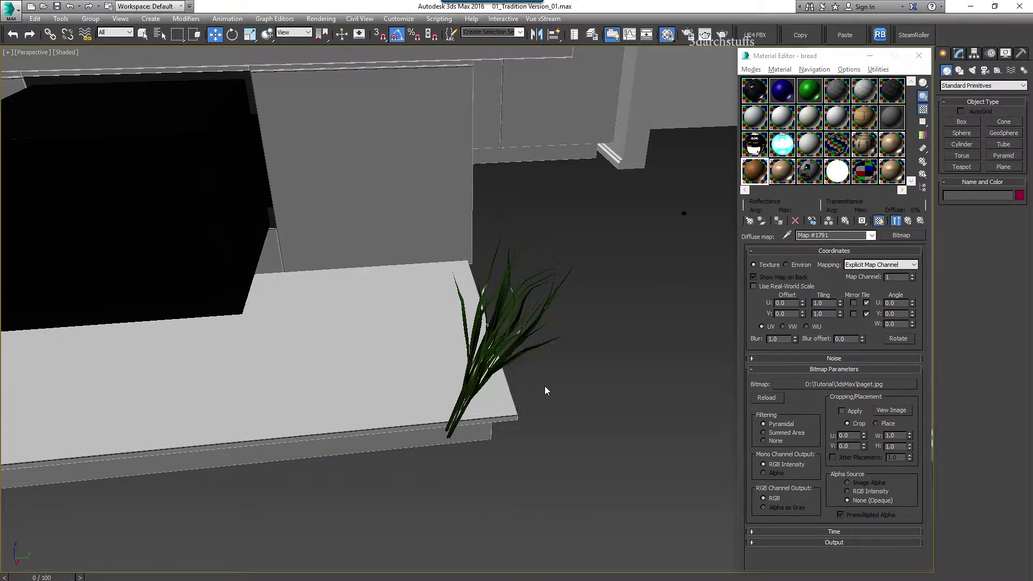
Eyedrop the grass's luk material and open its diffuse map
middle_drag(546, 392, 633, 388)
click(786, 235)
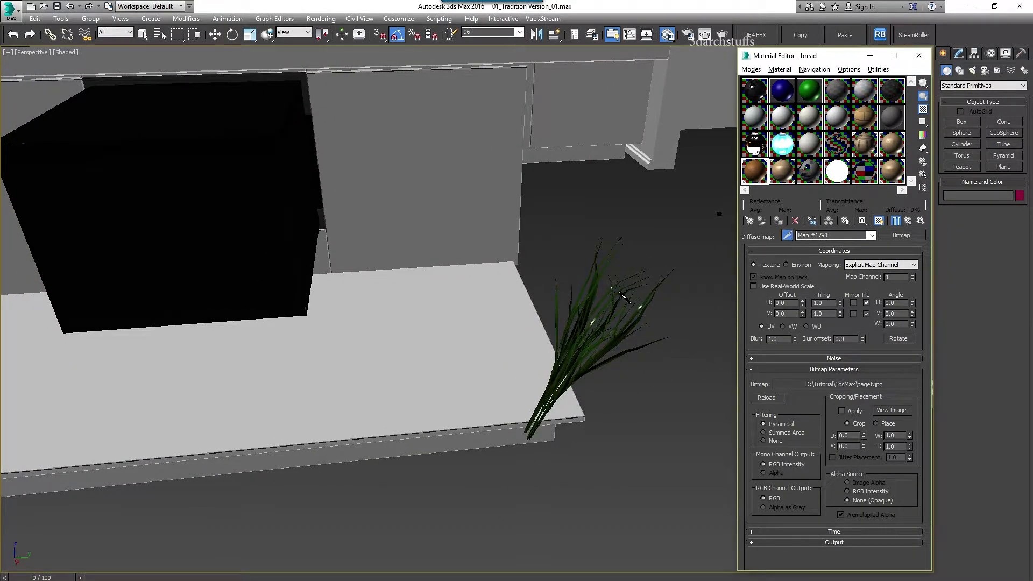
click(562, 298)
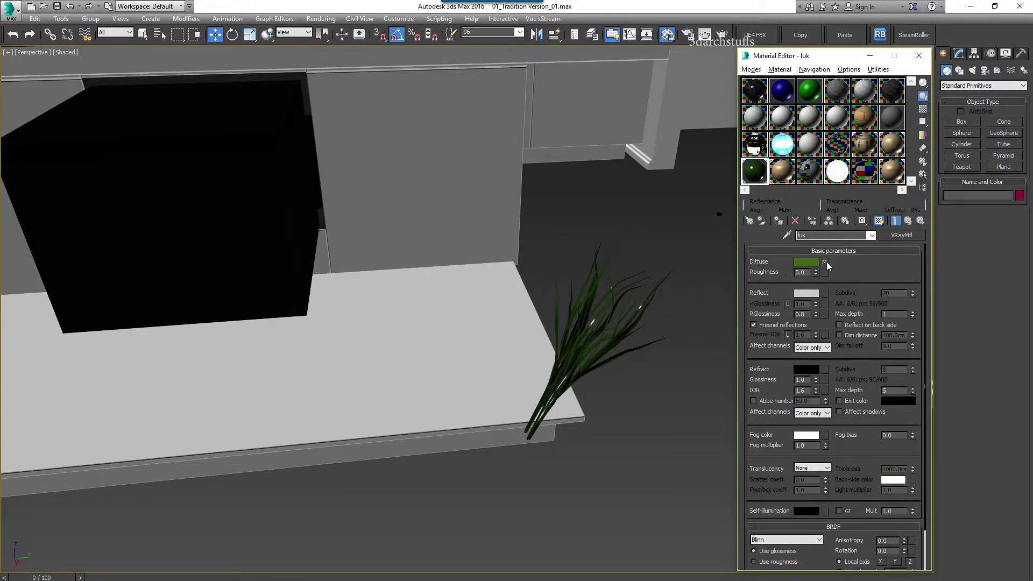
click(824, 262)
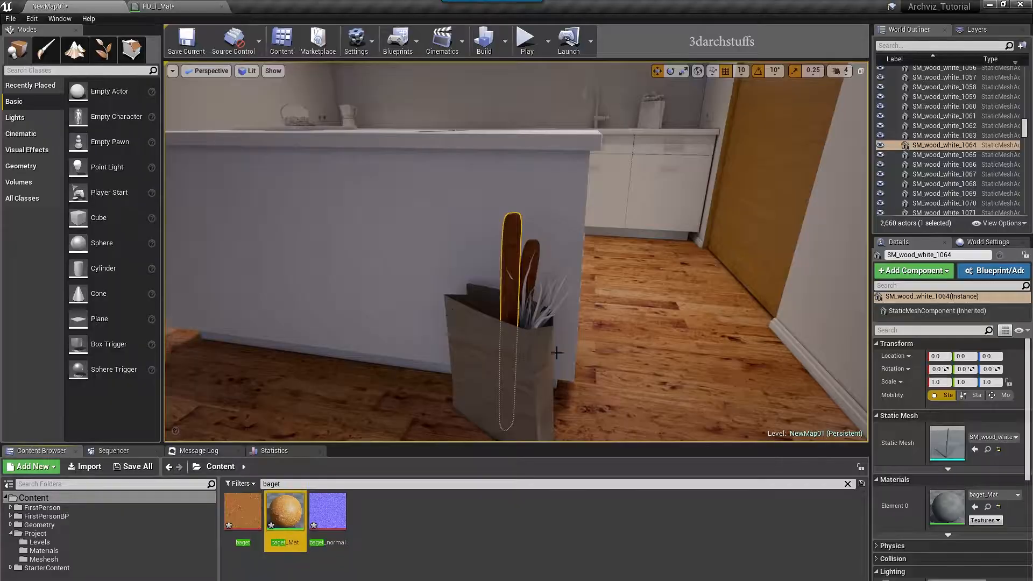
Select the grass leaves in the bag and clear the 'baget' search filter
click(525, 291)
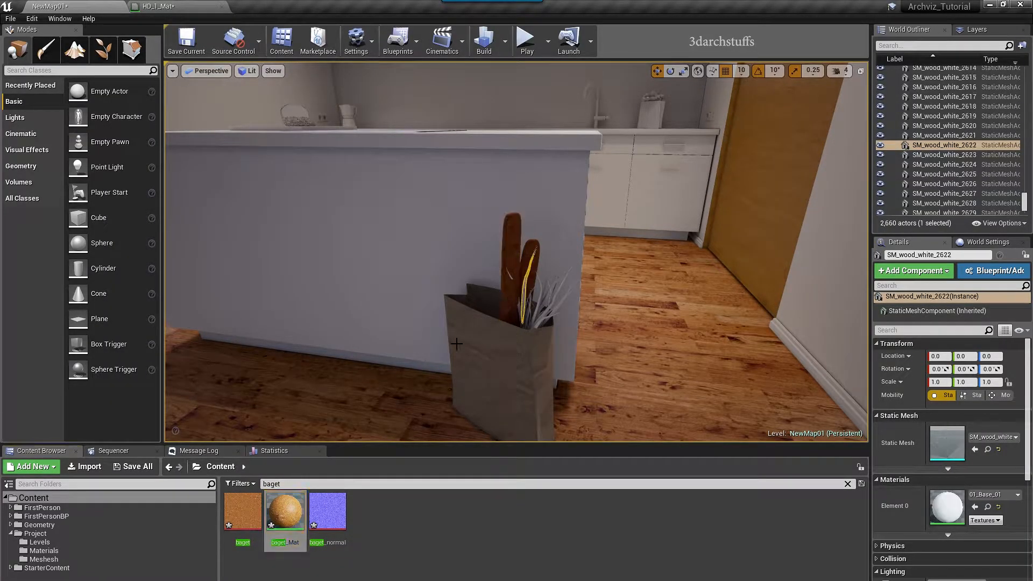
scroll(509, 344, up, 10)
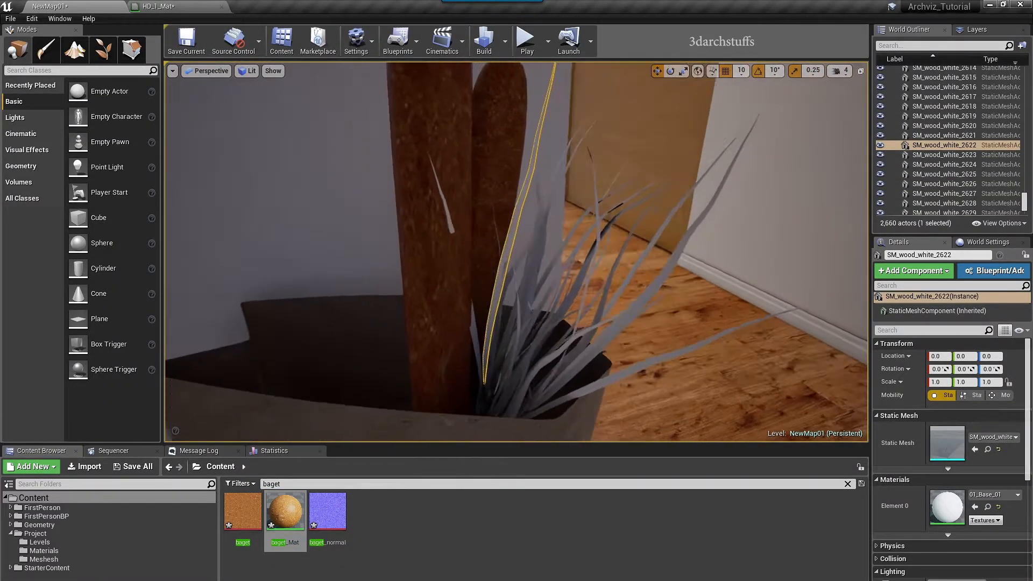
scroll(565, 341, down, 5)
click(420, 525)
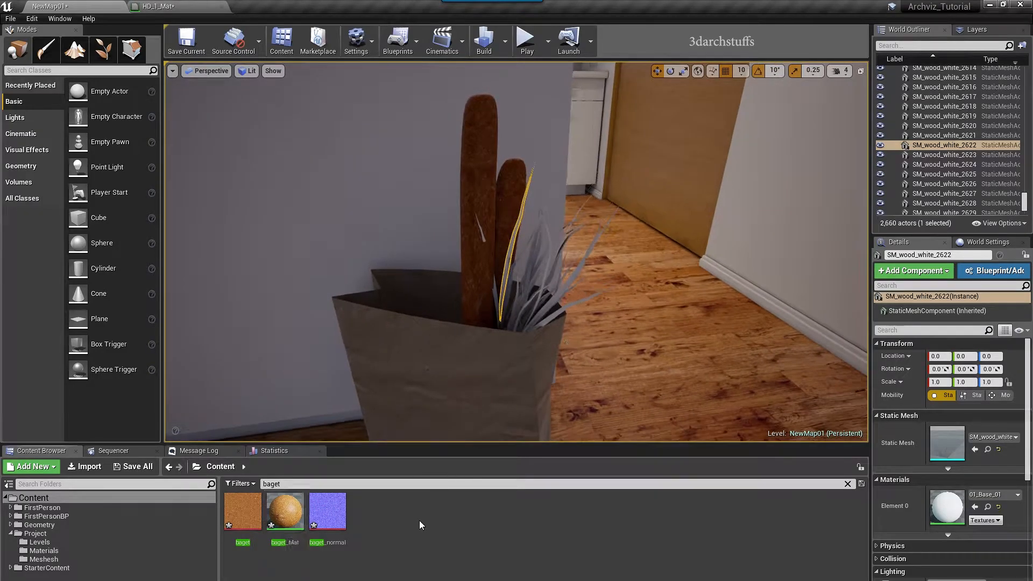
click(846, 484)
Duplicate 01_Base_01 in the Materials folder, rename the copy Leafe_01 and open it
click(44, 550)
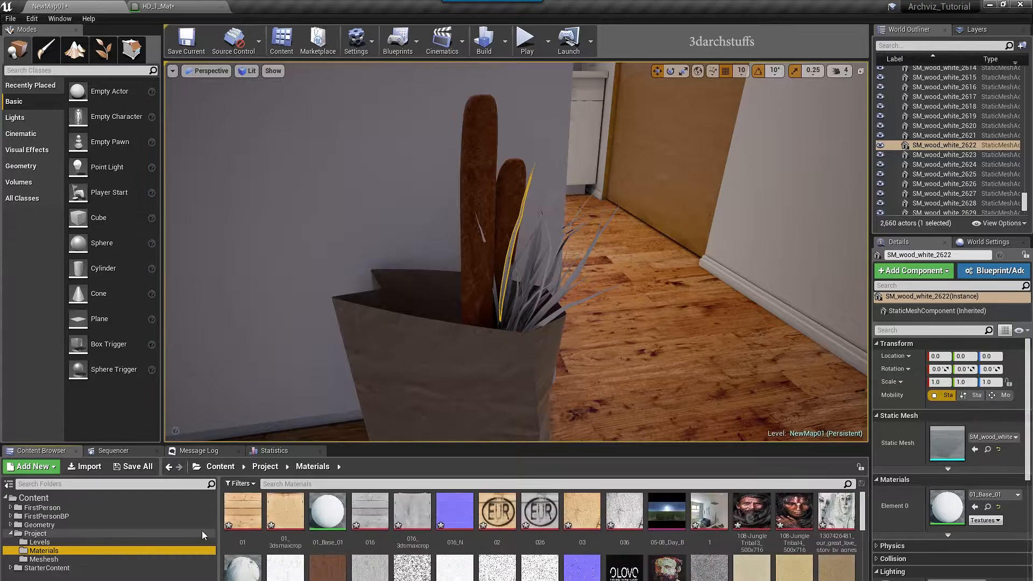
click(325, 517)
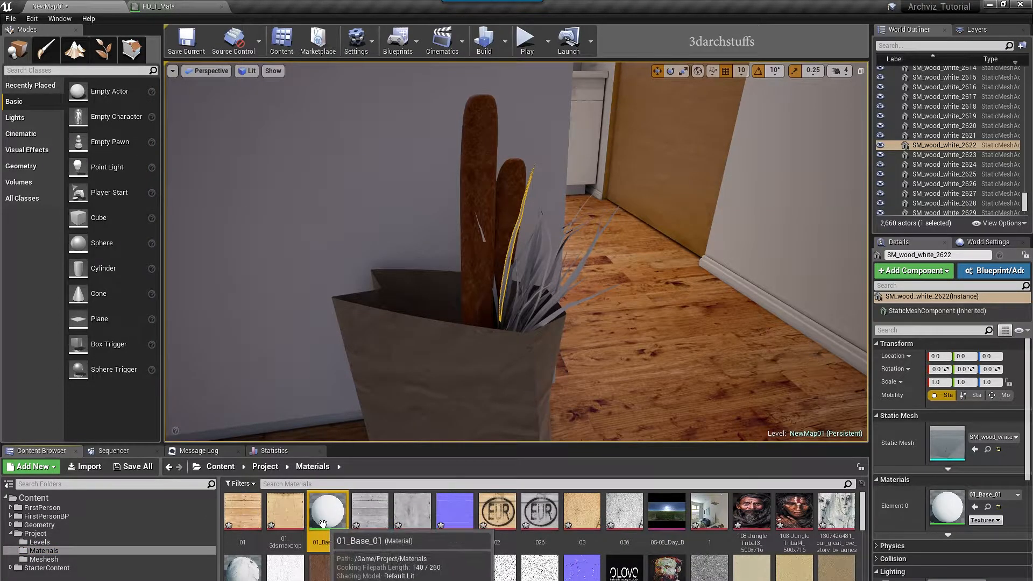
key(ctrl+w)
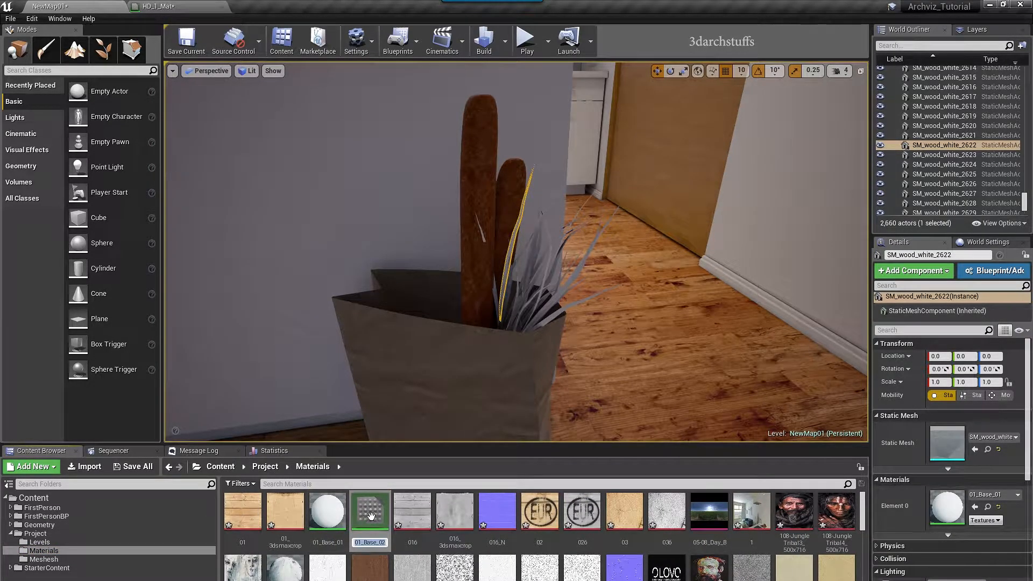
right_click(328, 515)
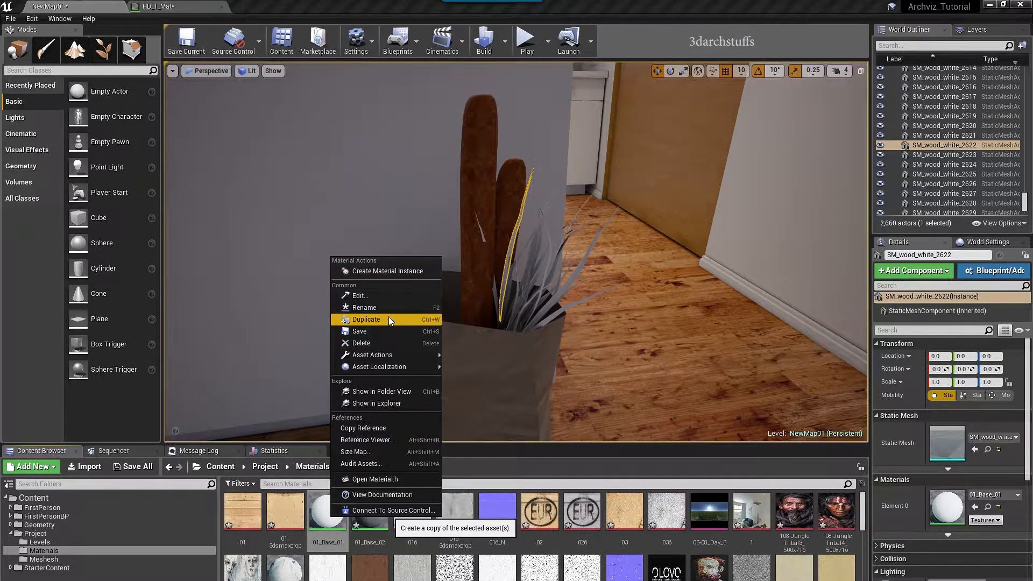
click(370, 510)
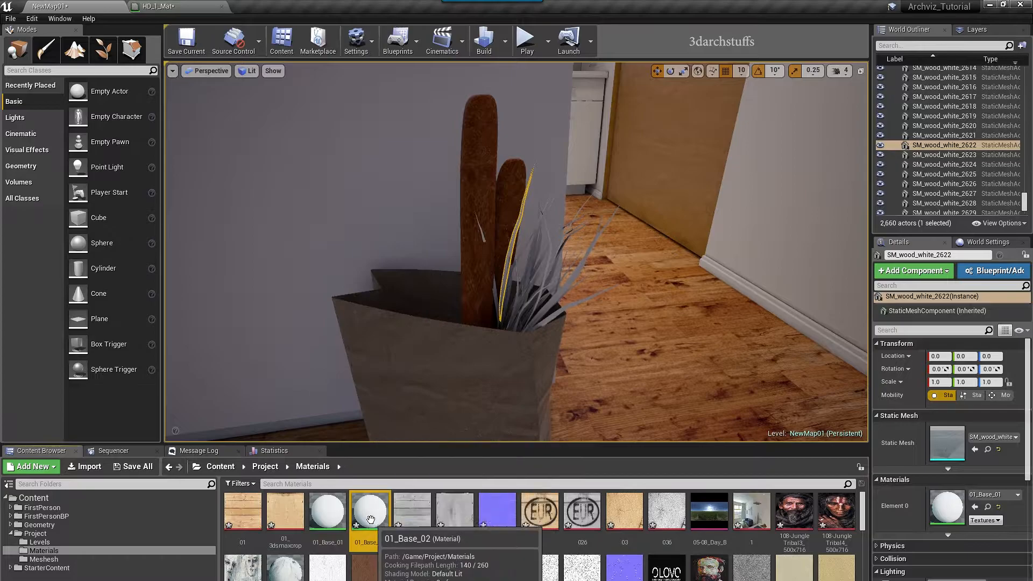
key(F2)
text(Leafe+)
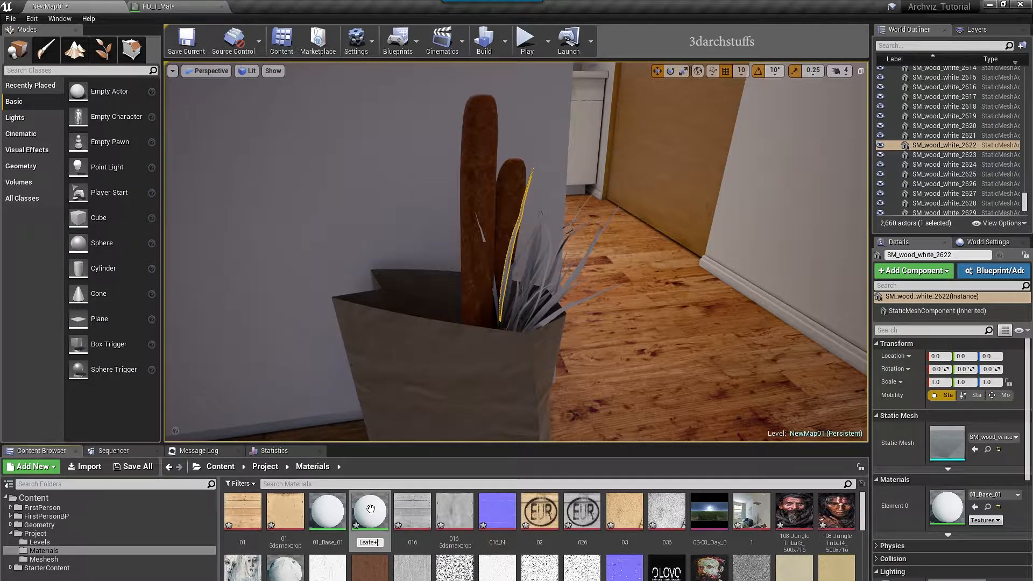
text(01)
key(Return)
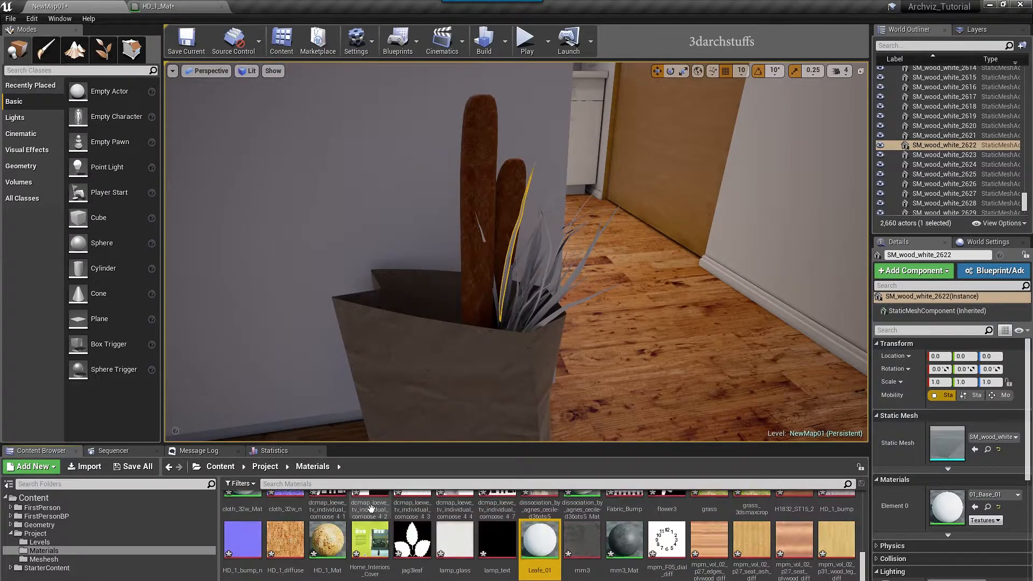
double_click(548, 537)
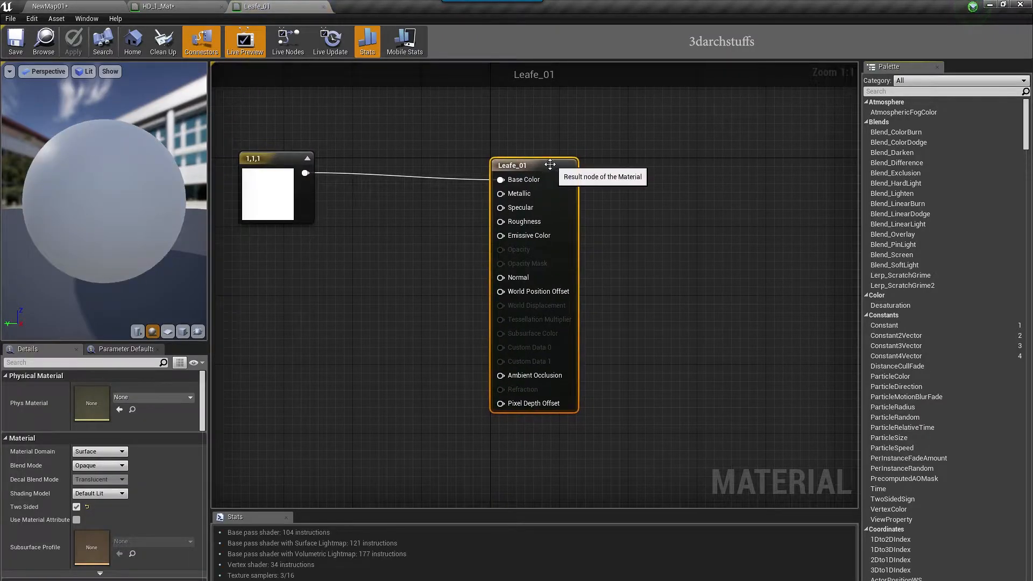
Turn off two-sided and set the base colour to dark green (0, 0.167, 0.00581)
click(77, 506)
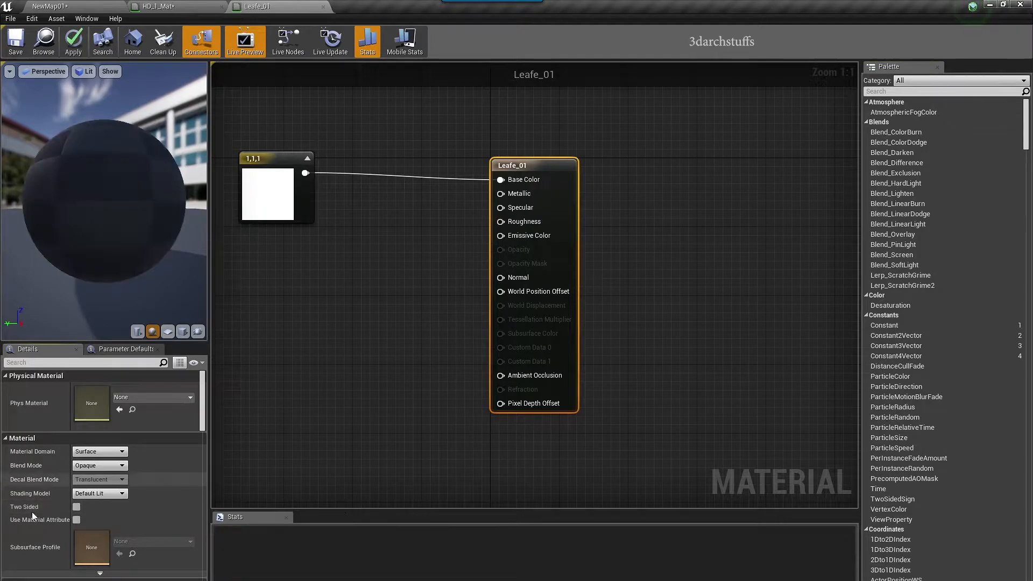
right_drag(353, 301, 480, 274)
double_click(404, 193)
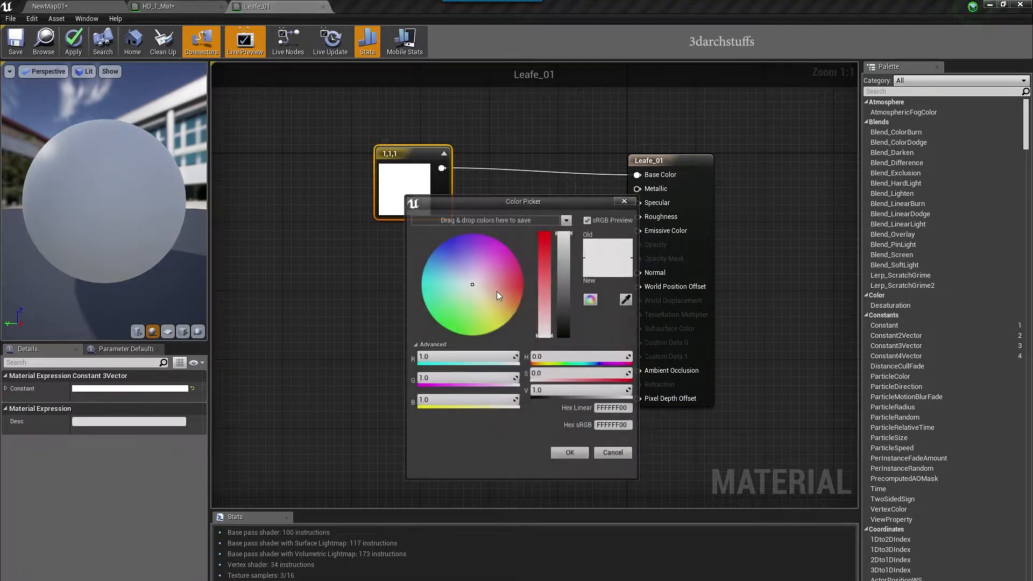
click(453, 316)
click(563, 308)
drag(563, 308, 563, 315)
drag(544, 251, 544, 232)
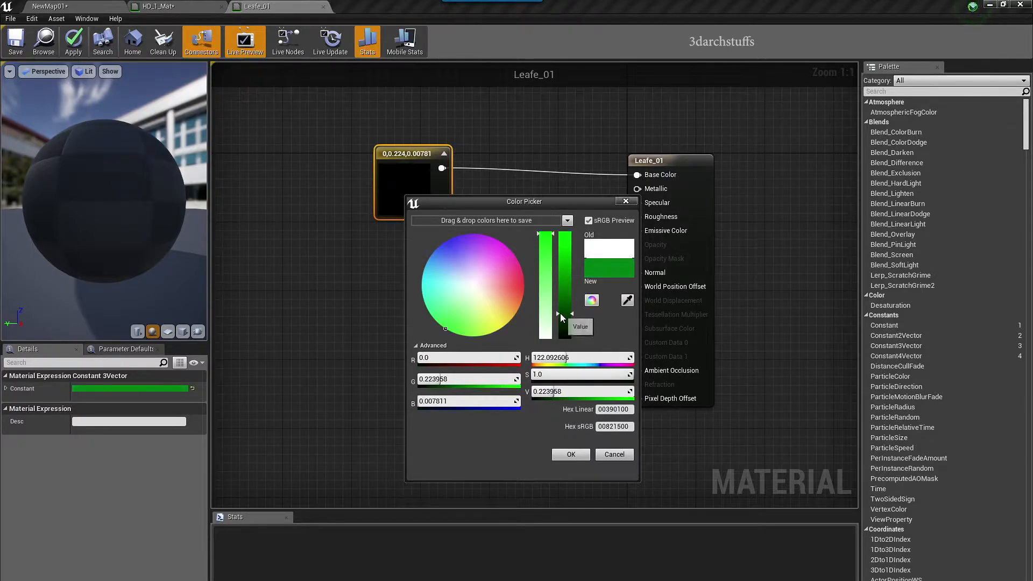
drag(560, 314, 565, 318)
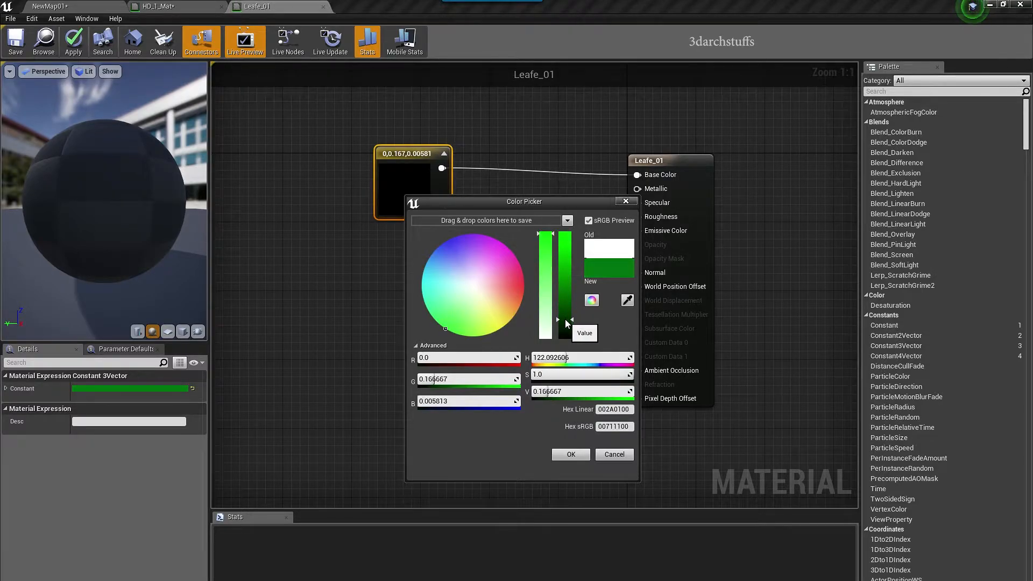
click(571, 458)
Add a single-value Constant node to the Leafe_01 graph
click(696, 165)
key(1)
click(454, 318)
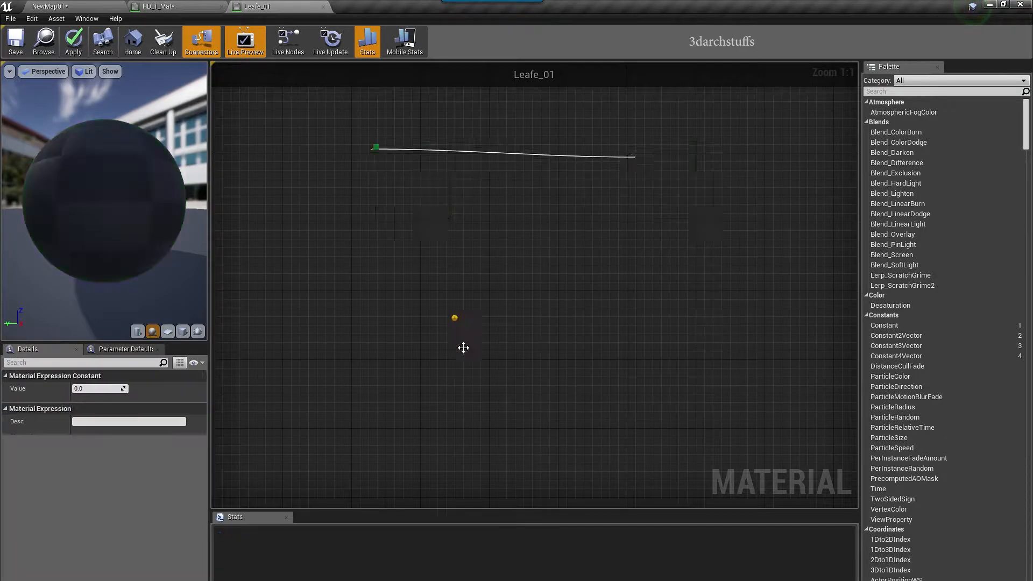
Feed a 0.35 constant into both Specular and Roughness and apply the material
drag(471, 340, 637, 203)
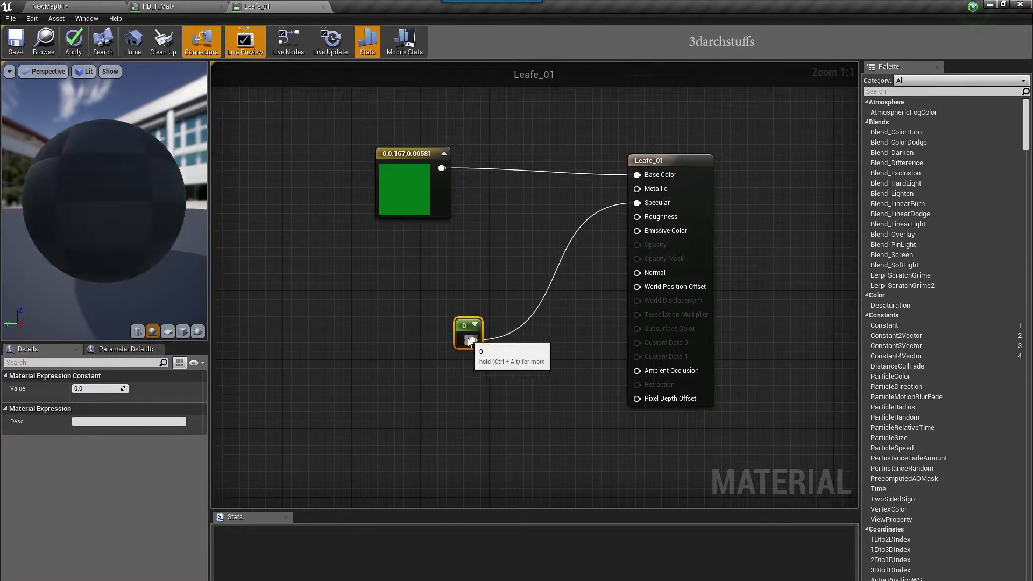
drag(471, 340, 636, 216)
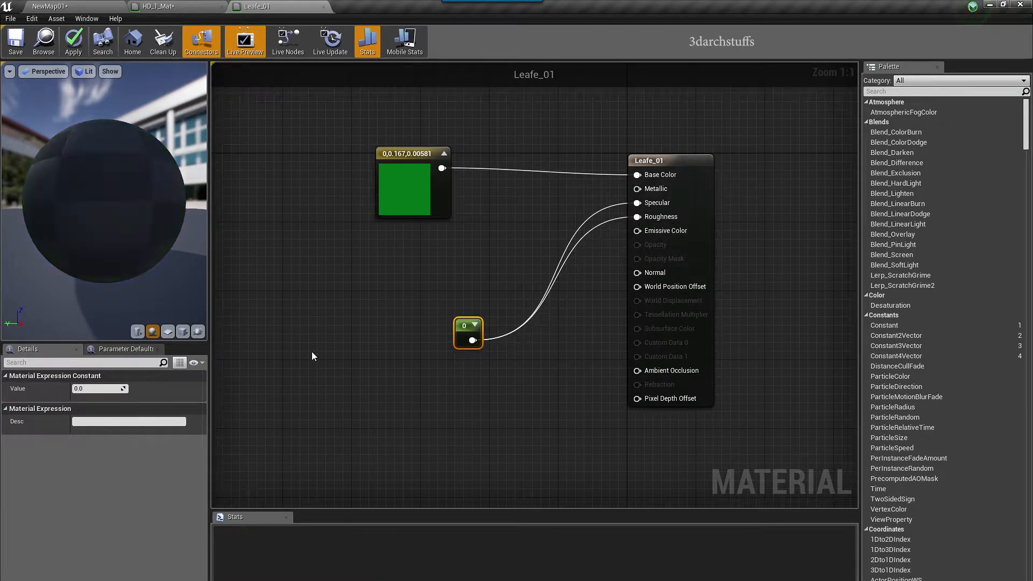
click(110, 388)
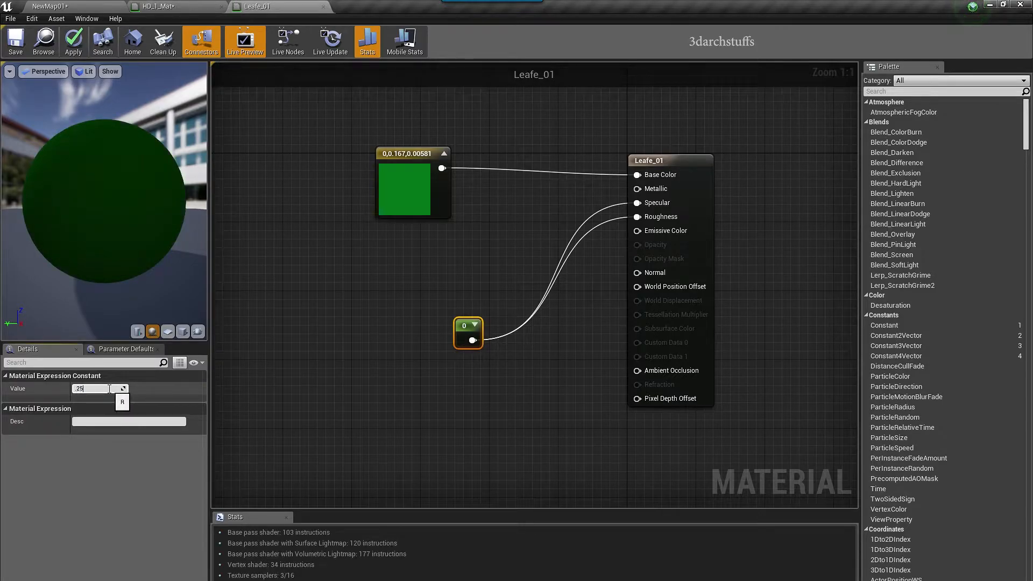
text(.25)
key(Return)
text(.3)
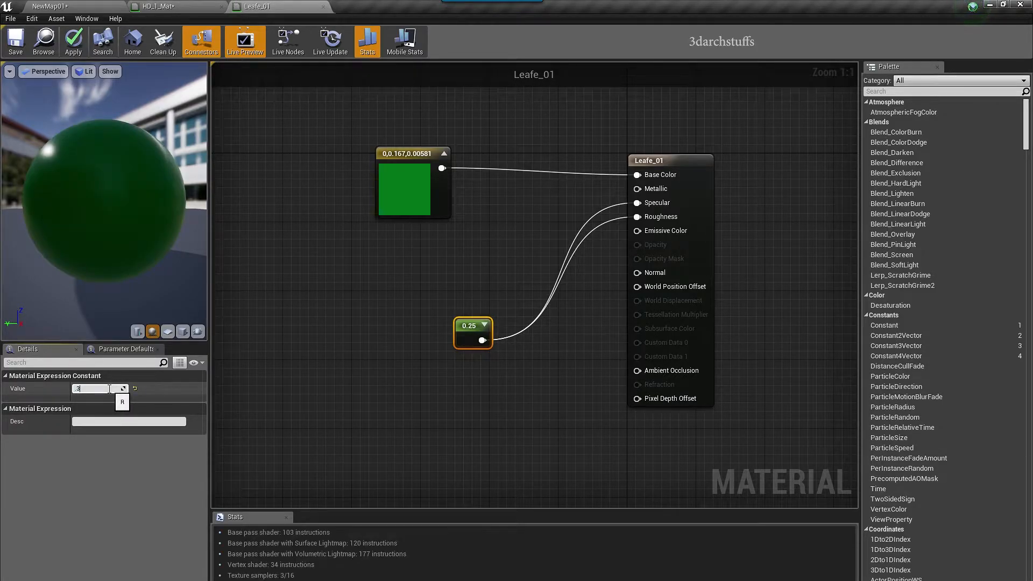
text(5)
key(Return)
click(74, 41)
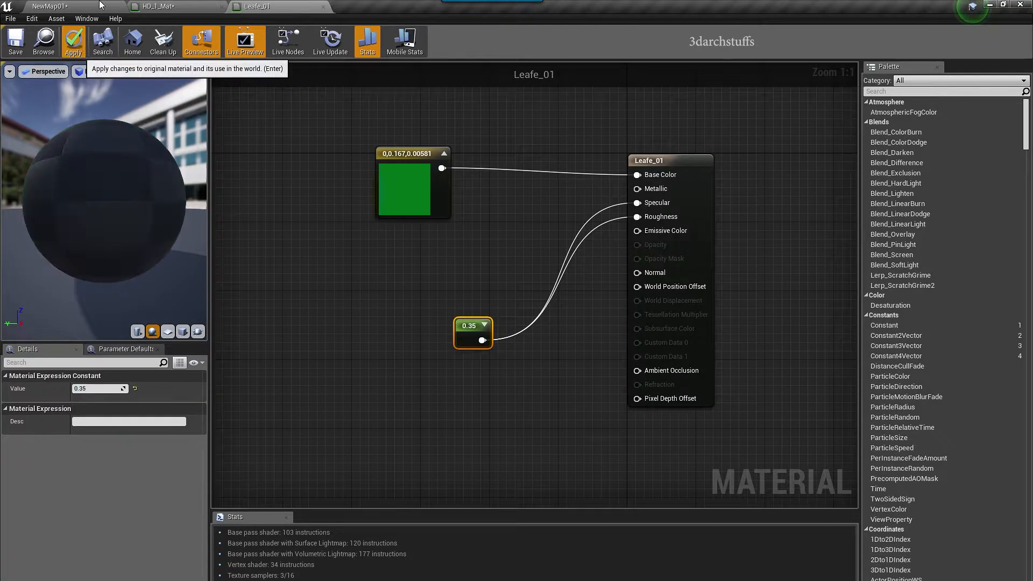
Back in the level, assign Leafe_01 to Element 0 of a selected leaf blade
click(324, 8)
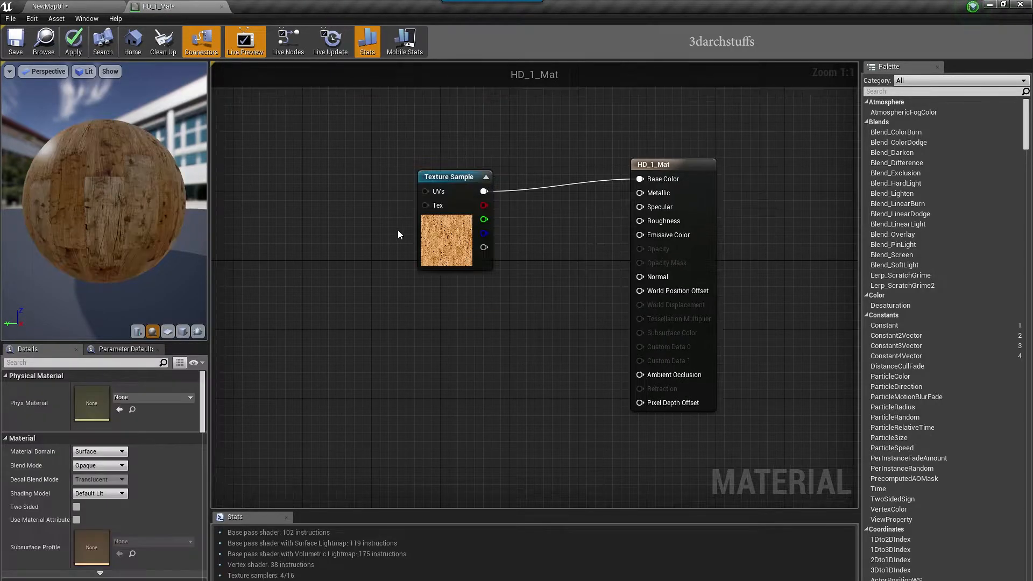
click(50, 6)
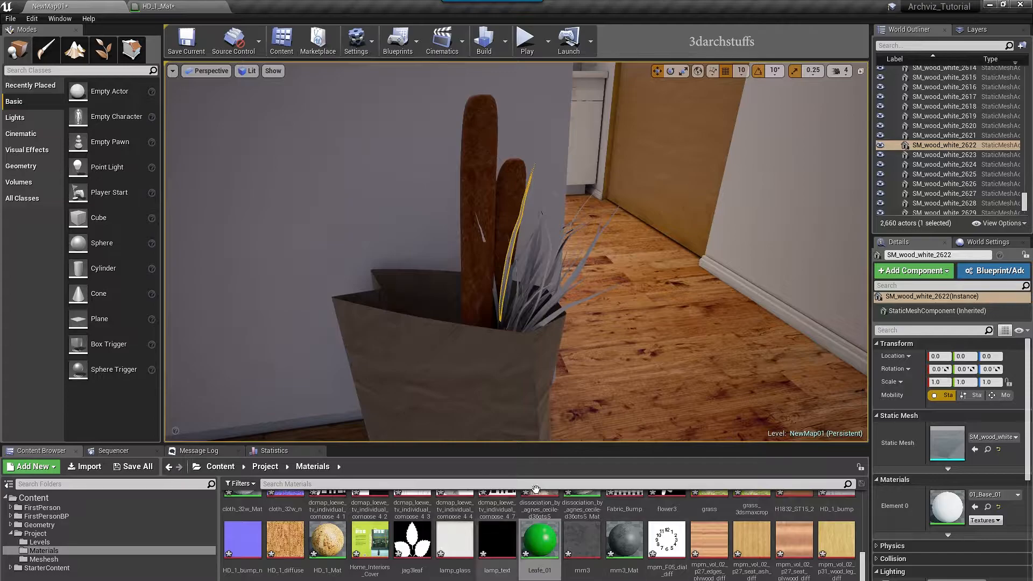
alt+drag(684, 360, 648, 339)
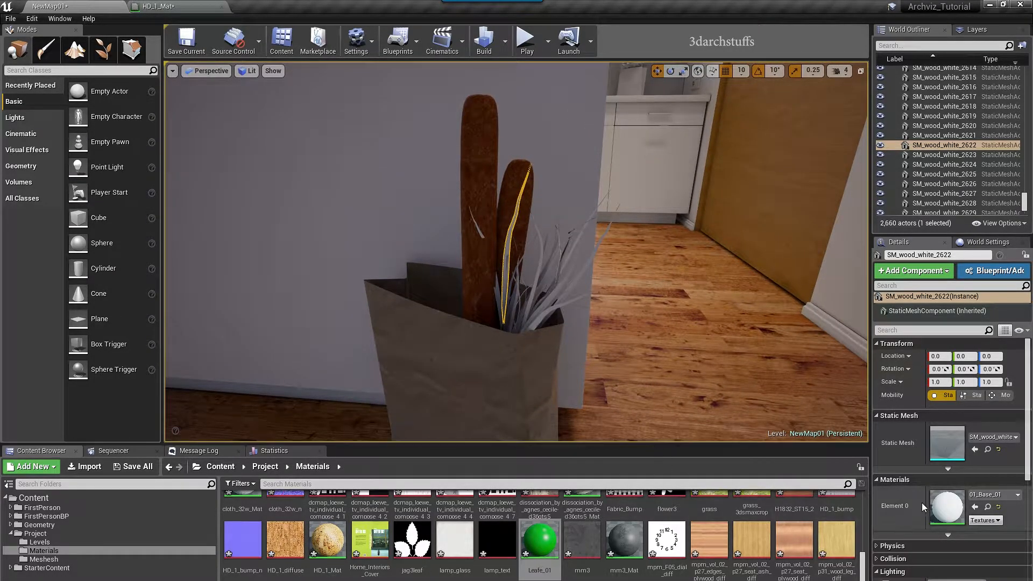
click(973, 507)
alt+drag(724, 345, 693, 339)
key(Escape)
mouse_move(595, 337)
alt+mouse_down()
mouse_move(559, 328)
mouse_move(659, 385)
mouse_move(591, 344)
alt+mouse_up()
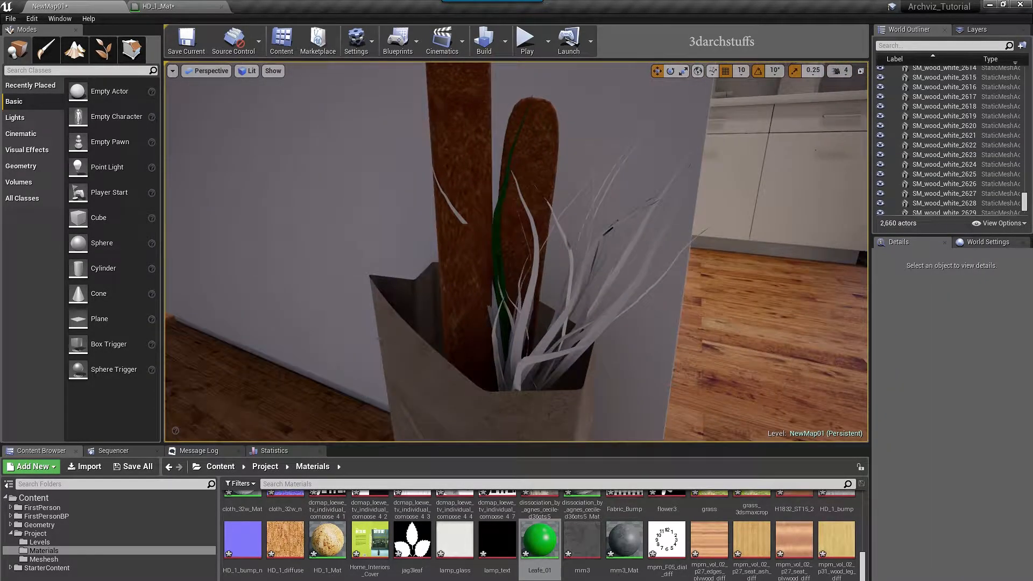
Brighten Leafe_01's base colour to green (0, 0.578, 0.0202) and apply it
double_click(542, 538)
double_click(282, 197)
click(444, 279)
click(448, 456)
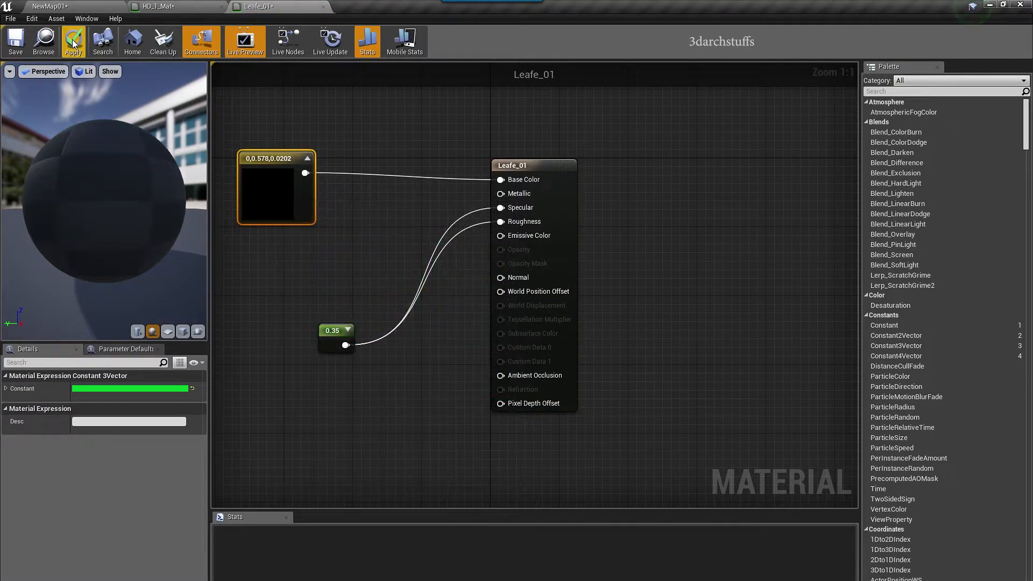
click(96, 5)
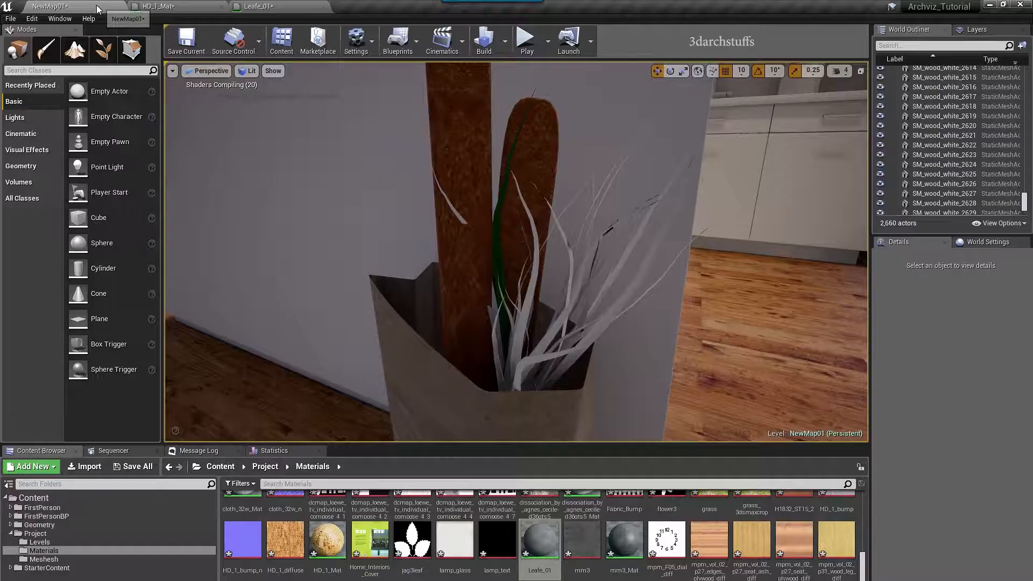
alt+drag(537, 333, 537, 332)
Assign Leafe_01 to a first group of six white leaf blades, then hide them
click(557, 329)
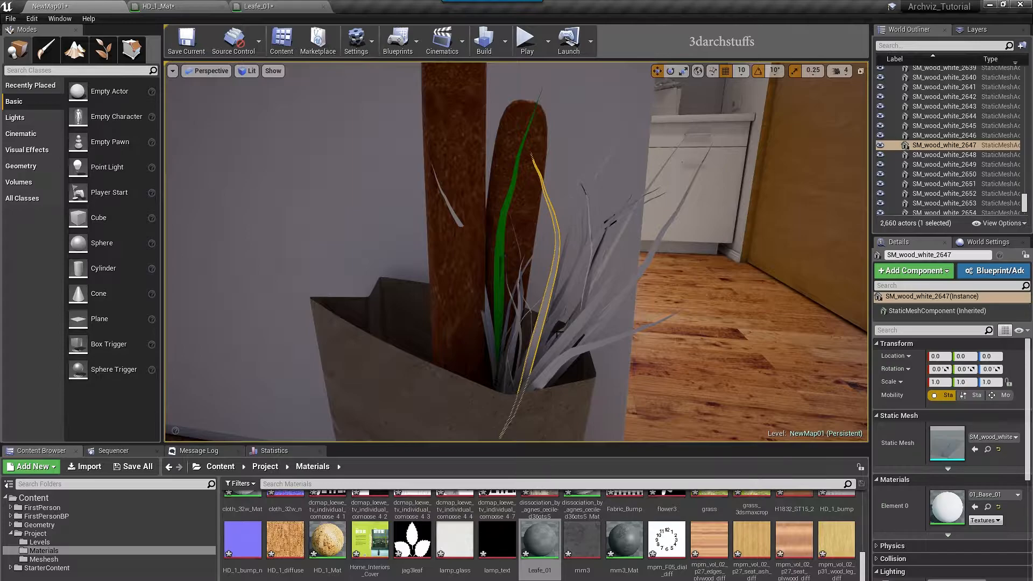
ctrl+click(568, 335)
ctrl+click(567, 348)
alt+drag(628, 329, 586, 329)
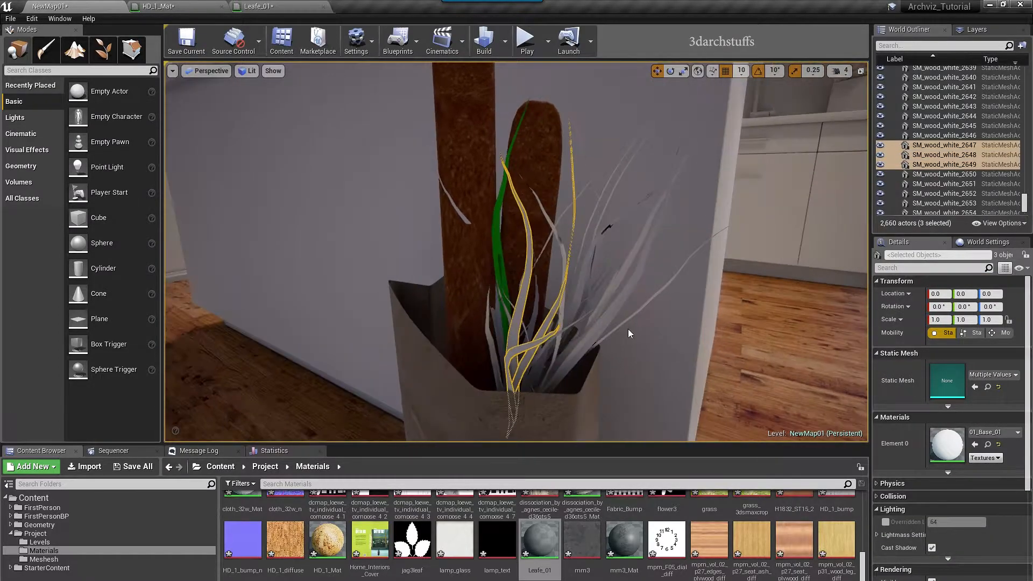
ctrl+click(618, 303)
ctrl+click(618, 275)
alt+drag(675, 285, 671, 304)
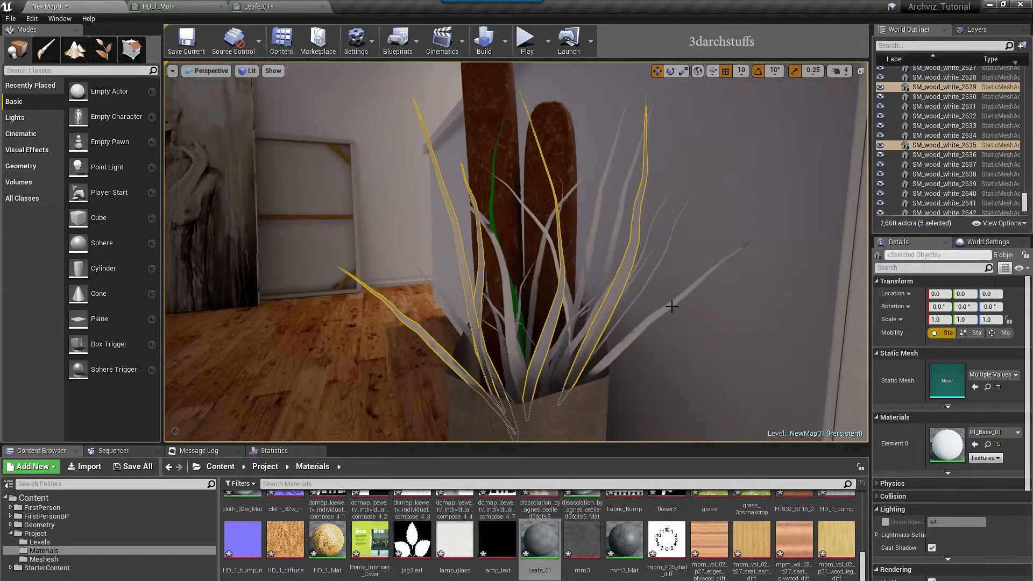
ctrl+click(660, 312)
click(540, 541)
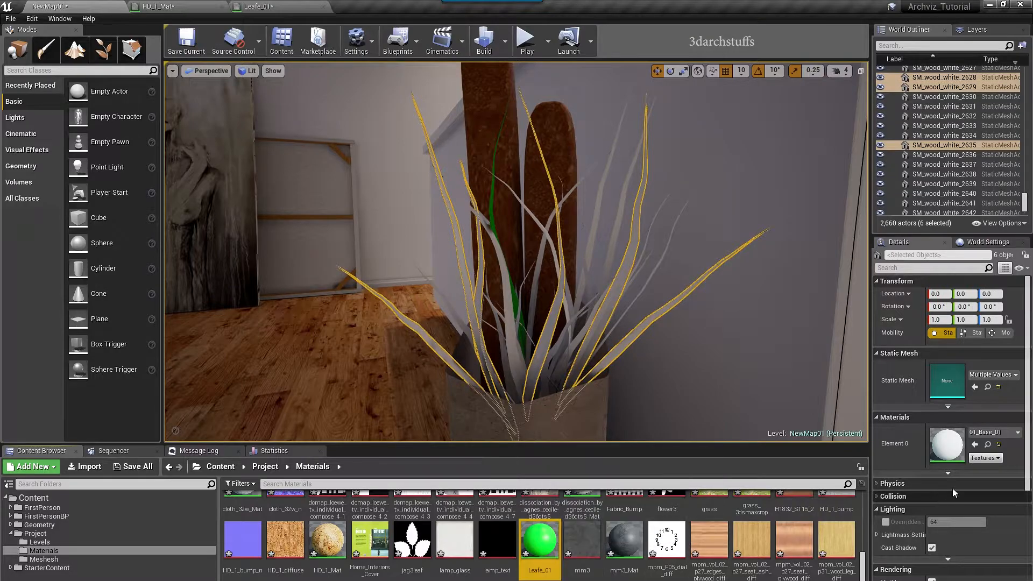
click(975, 445)
right_drag(691, 328, 745, 344)
key(h)
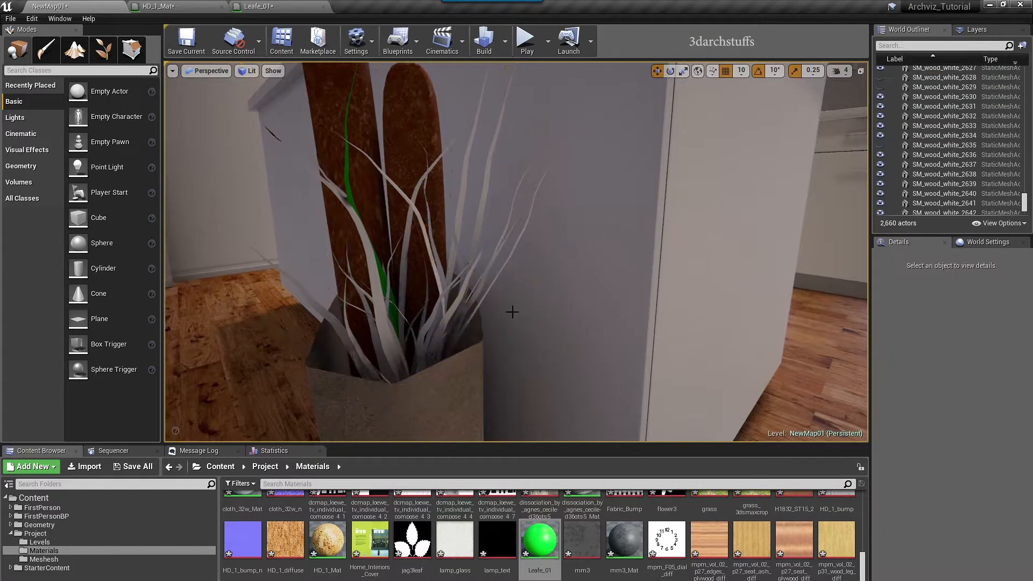
Give another six leaf blades the Leafe_01 material and hide them
click(378, 285)
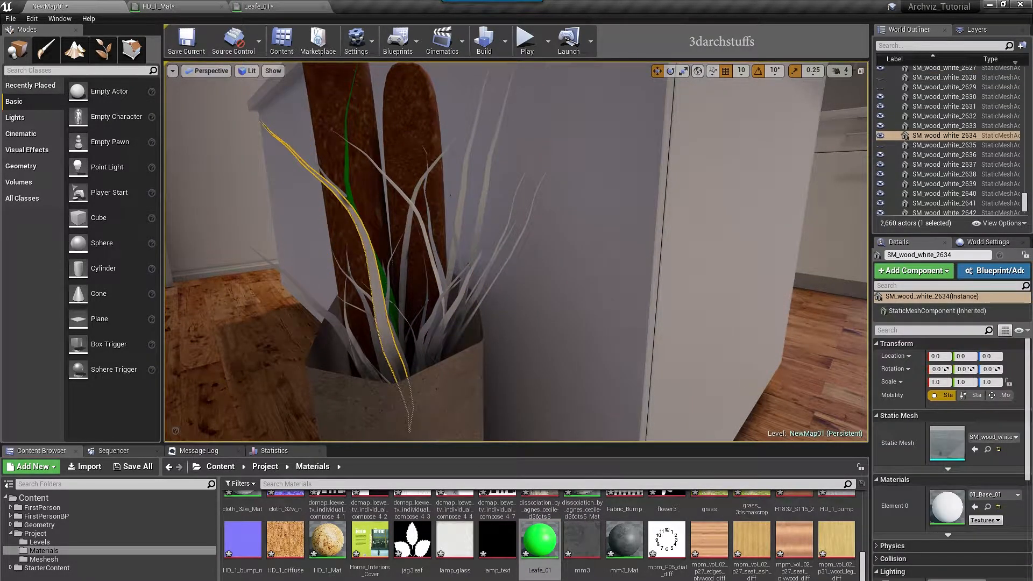
ctrl+click(409, 232)
ctrl+click(425, 238)
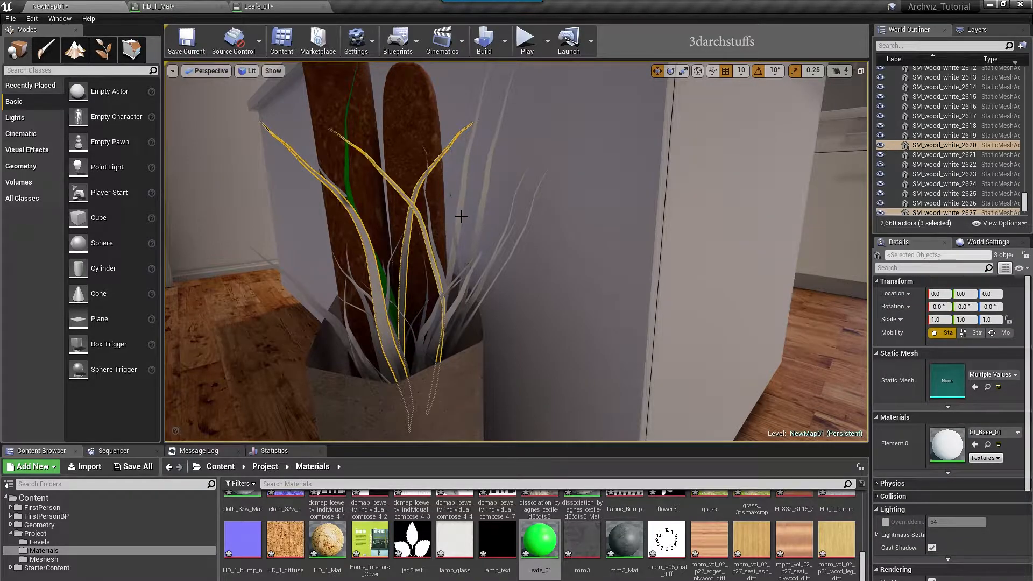
ctrl+click(461, 217)
alt+drag(490, 276, 514, 305)
ctrl+click(467, 289)
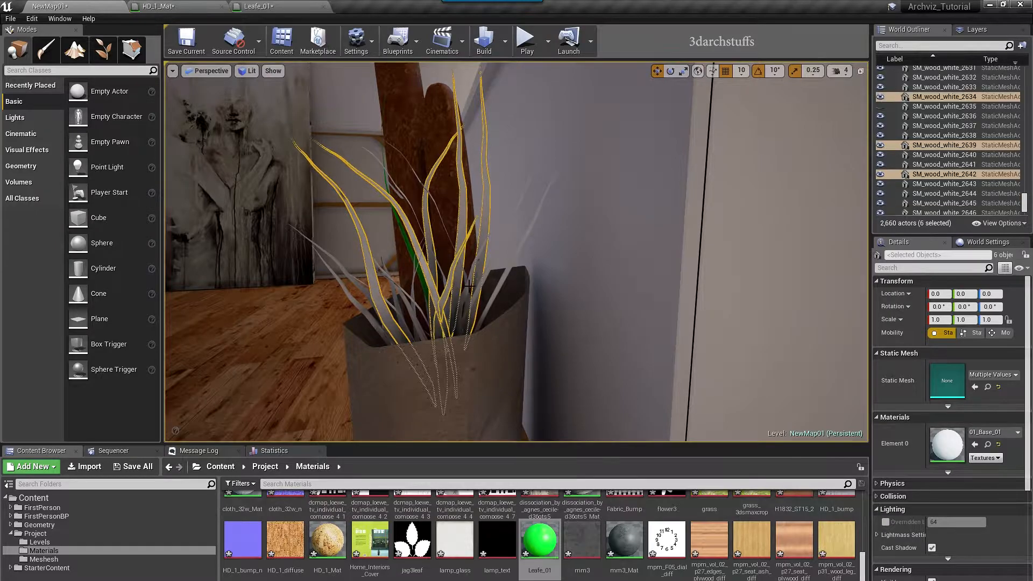
ctrl+click(470, 277)
click(974, 444)
right_drag(613, 287, 659, 300)
key(h)
Apply Leafe_01 to a third group of seven leaf blades and hide them
mouse_move(503, 280)
alt+mouse_down()
mouse_move(455, 259)
mouse_move(541, 304)
alt+mouse_up()
click(435, 248)
ctrl+click(437, 247)
alt+right_drag(542, 304, 511, 304)
alt+drag(511, 304, 492, 324)
ctrl+click(402, 297)
ctrl+click(418, 308)
ctrl+click(419, 301)
ctrl+click(435, 306)
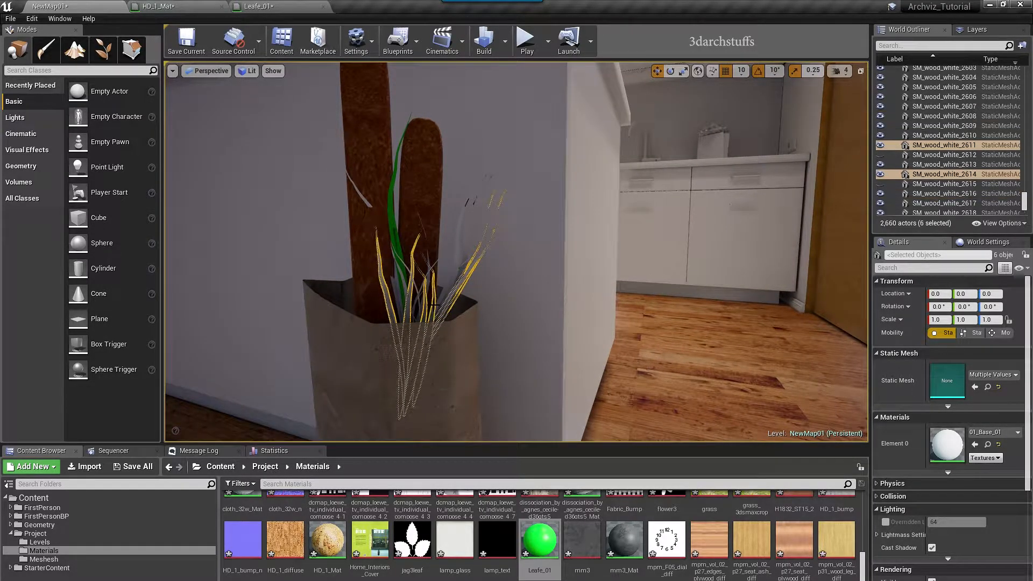
ctrl+click(456, 261)
click(974, 444)
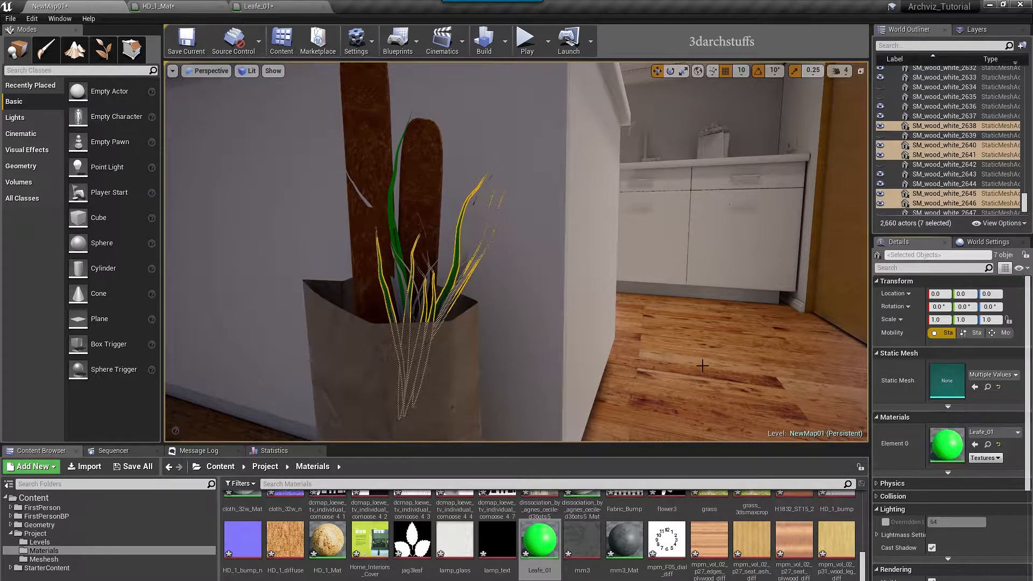
alt+drag(722, 375, 740, 370)
key(h)
Assign Leafe_01 to three remaining leaves, including the tall one, and hide them
alt+right_drag(578, 292, 614, 292)
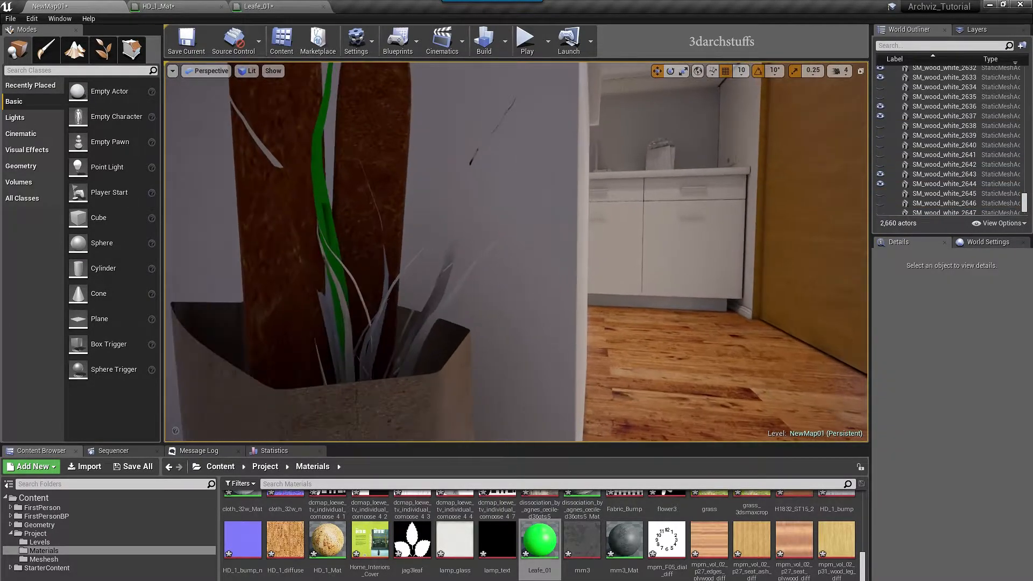
click(345, 332)
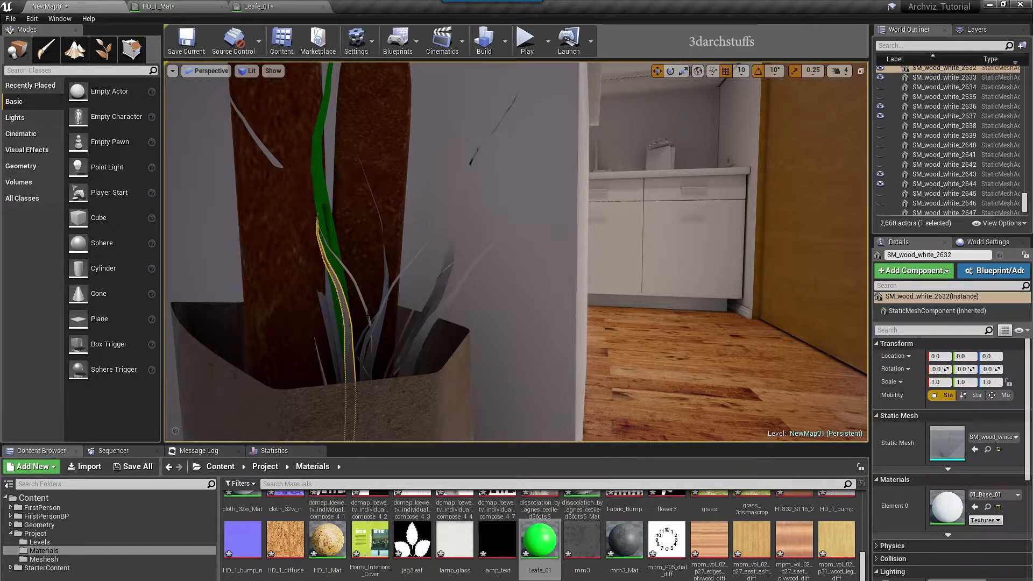
alt+drag(378, 318, 344, 318)
alt+drag(446, 318, 424, 319)
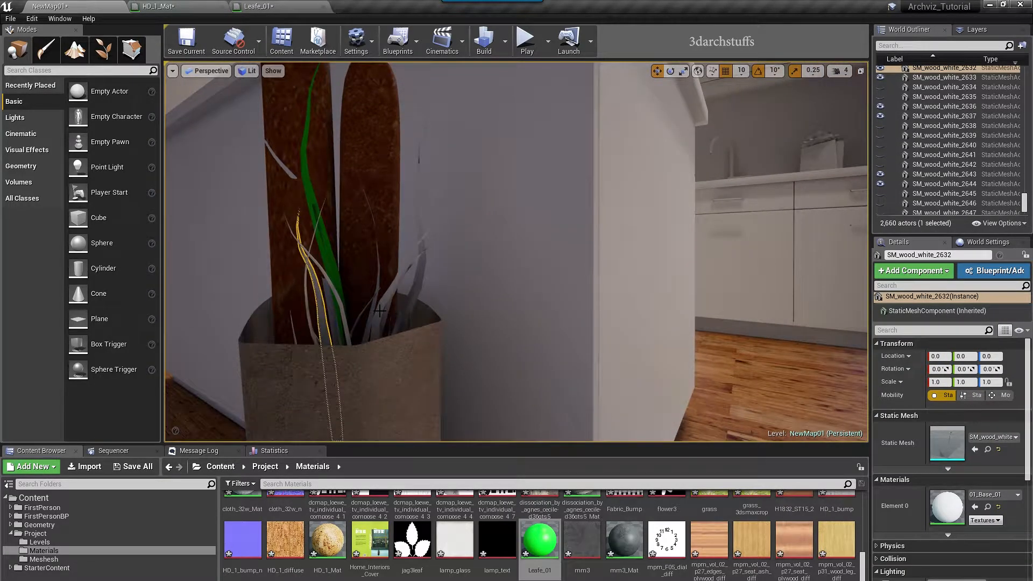
ctrl+click(402, 305)
ctrl+click(420, 290)
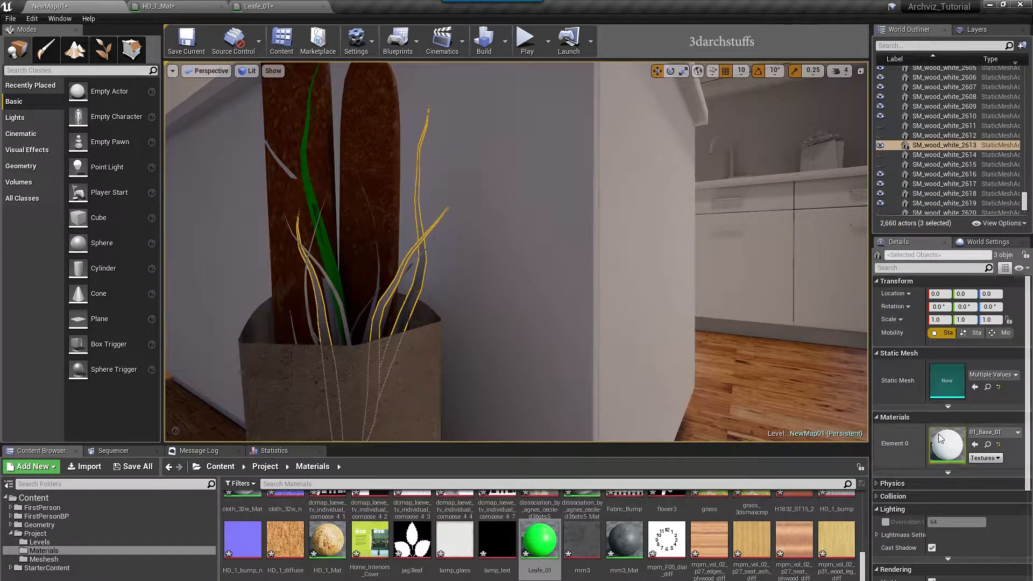
click(975, 444)
right_drag(695, 299, 683, 296)
key(h)
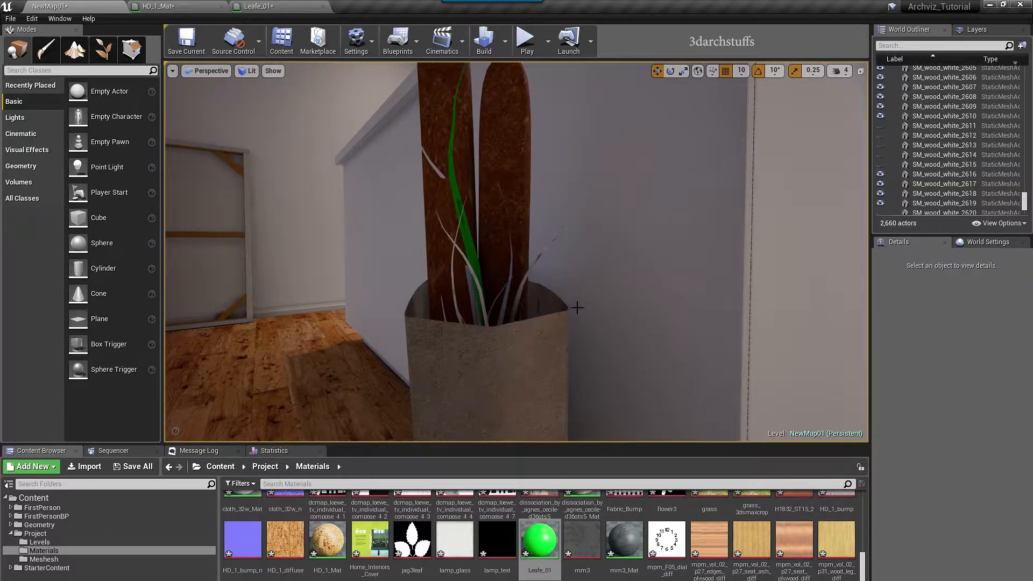
Apply Leafe_01 to four thin leaf blades and clear the selection
alt+drag(574, 307, 597, 307)
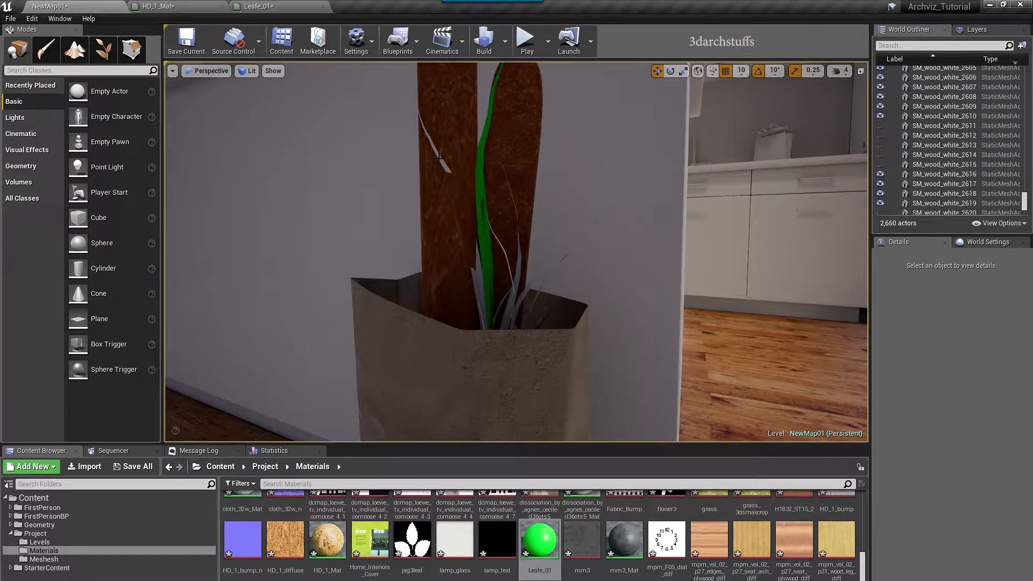
click(485, 284)
ctrl+click(519, 276)
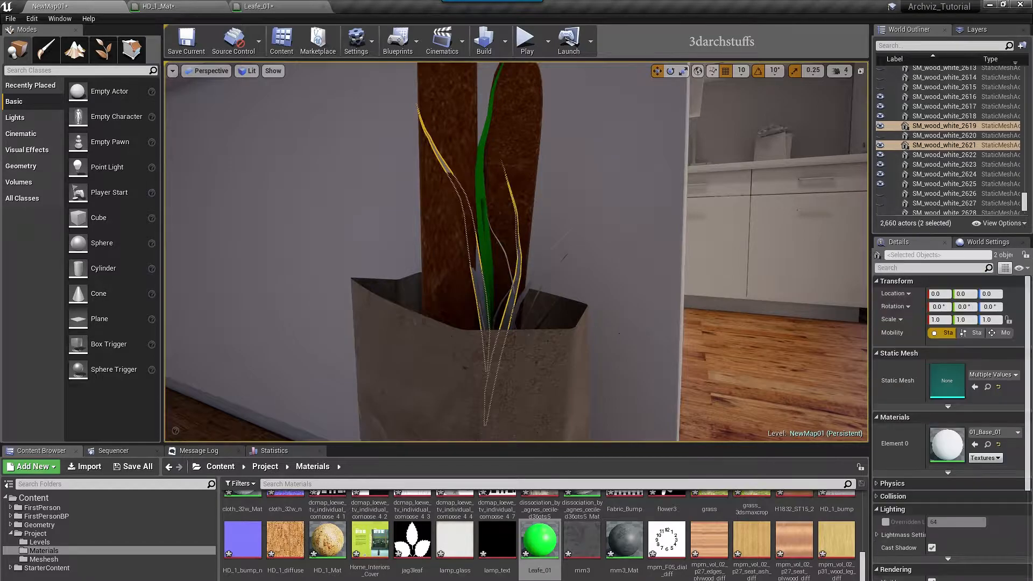
alt+drag(533, 295, 558, 326)
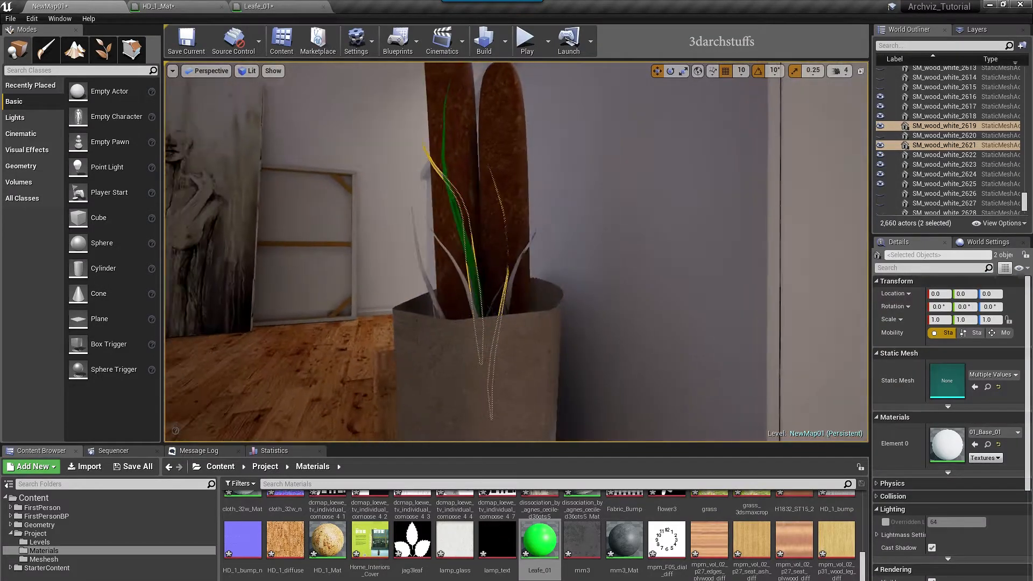
ctrl+click(457, 266)
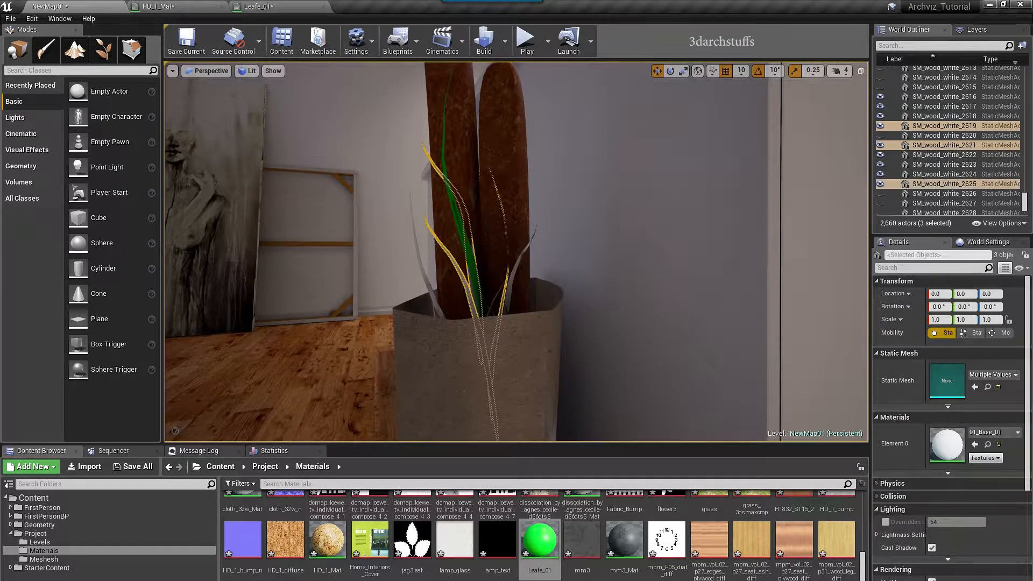
ctrl+click(427, 284)
click(975, 444)
alt+drag(717, 342, 683, 342)
key(Escape)
Select two more grass leaves and orbit to a low frontal view of the bag
click(492, 282)
alt+drag(597, 300, 648, 313)
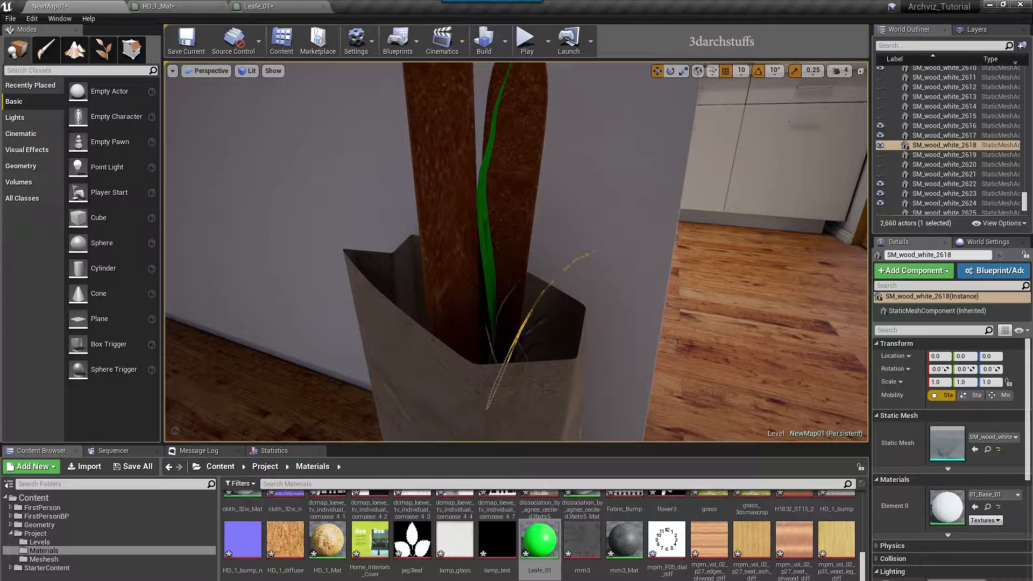
ctrl+click(523, 350)
alt+drag(604, 343, 572, 333)
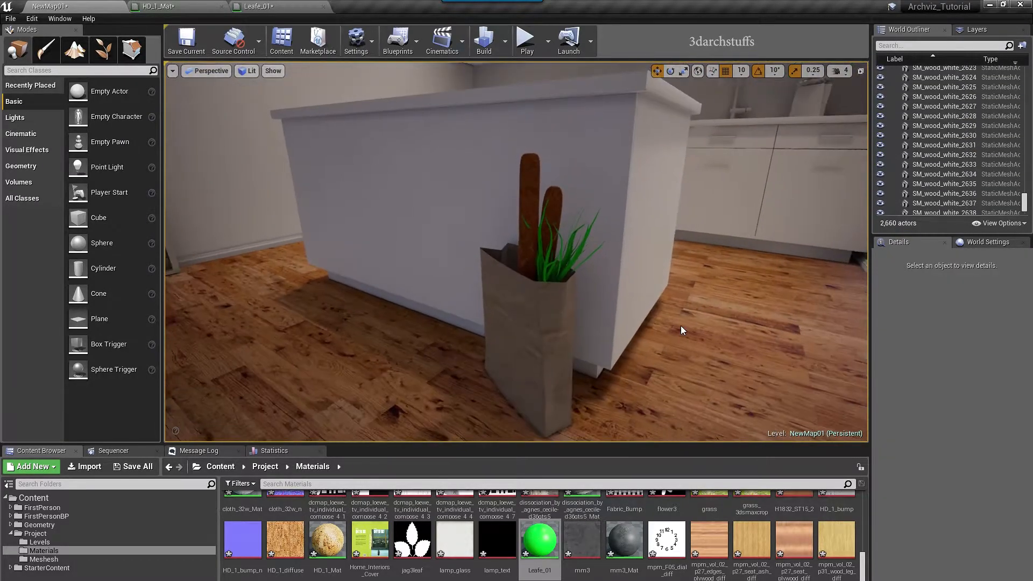
alt+drag(681, 326, 742, 318)
scroll(627, 297, up, 3)
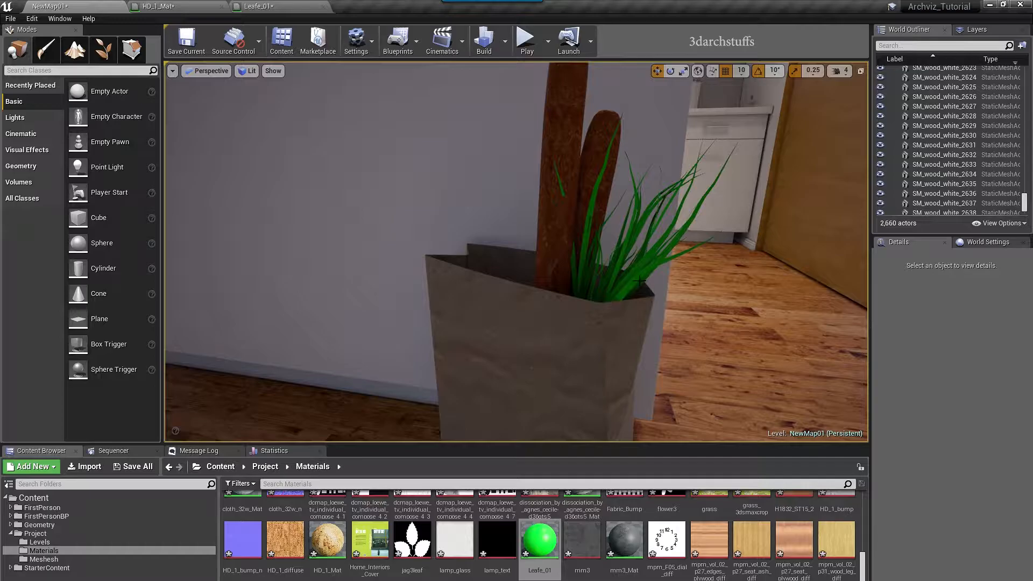
Darken Leafe_01's green base colour to (0, 0.474, 0.0165) and apply it
click(640, 280)
click(277, 201)
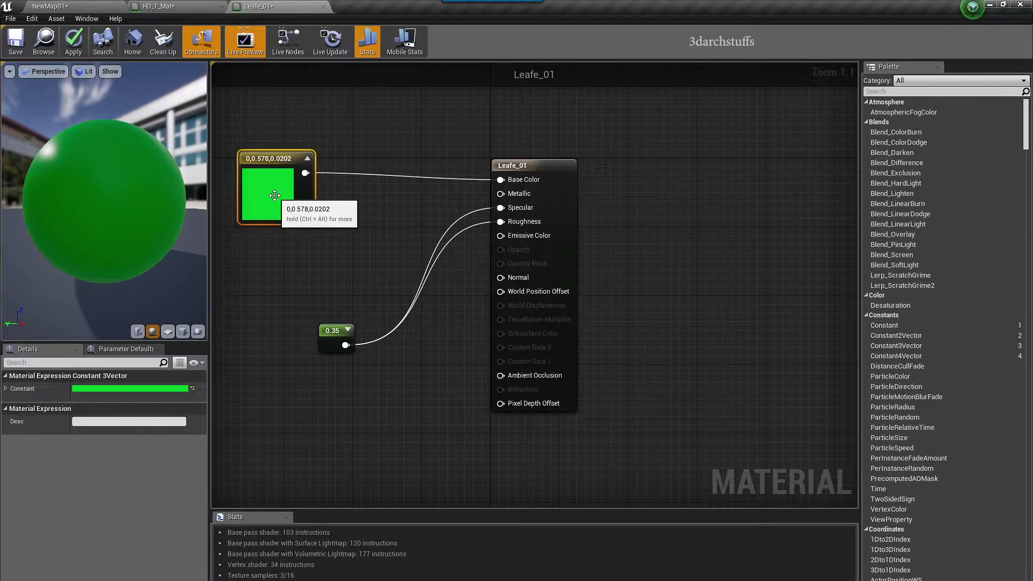
double_click(277, 202)
click(443, 290)
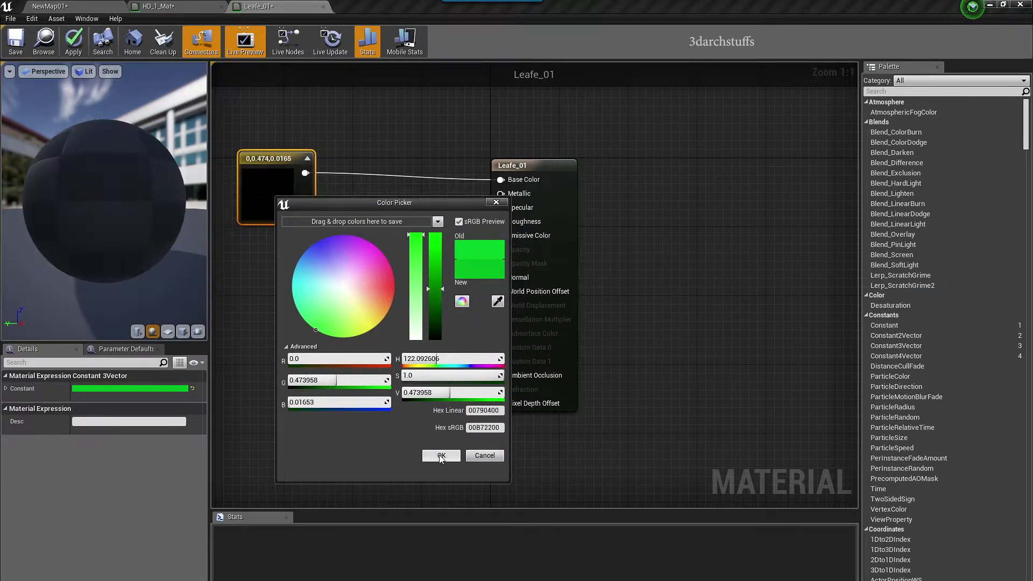
click(441, 455)
click(73, 43)
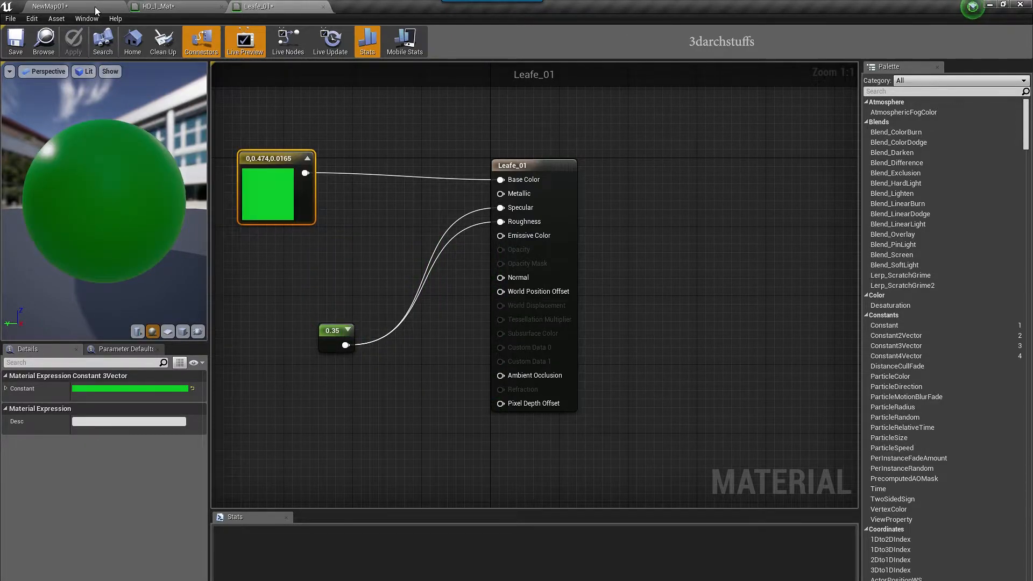
Back in the kitchen level, select a grass blade and bring up its material options
click(94, 7)
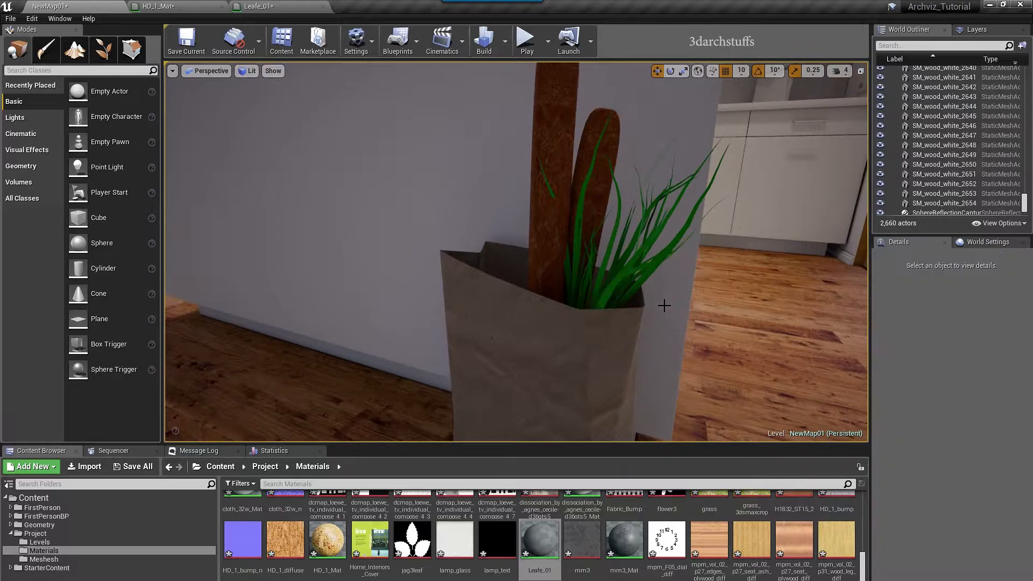
scroll(624, 376, down, 8)
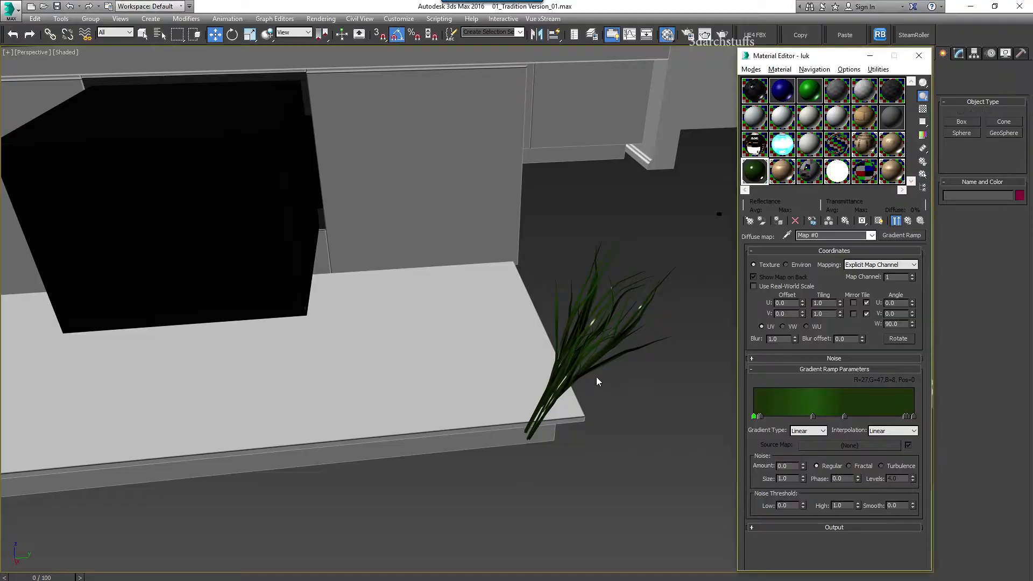
click(604, 348)
right_click(762, 164)
Select all grass blades by their material and delete them
click(799, 247)
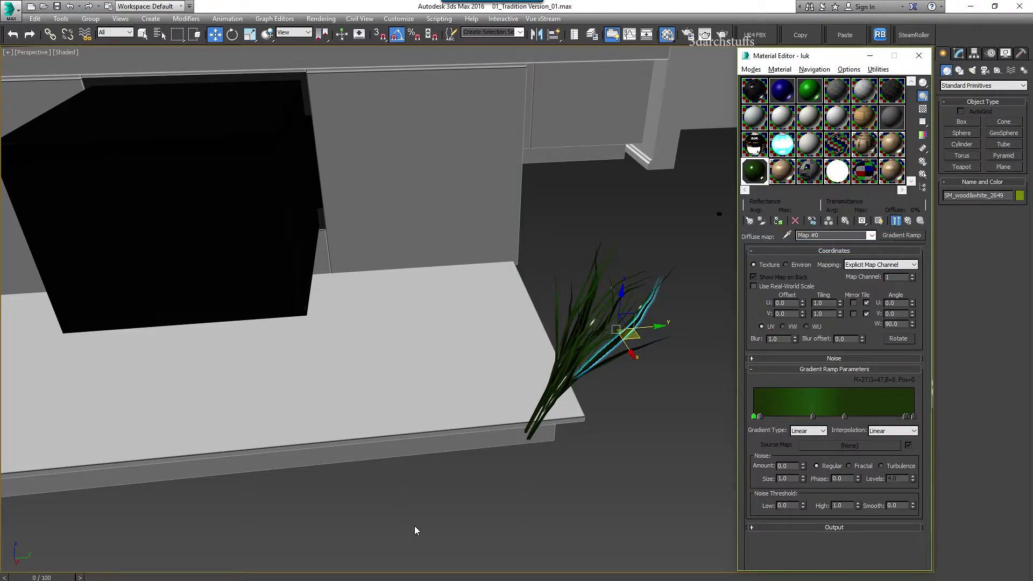
click(180, 515)
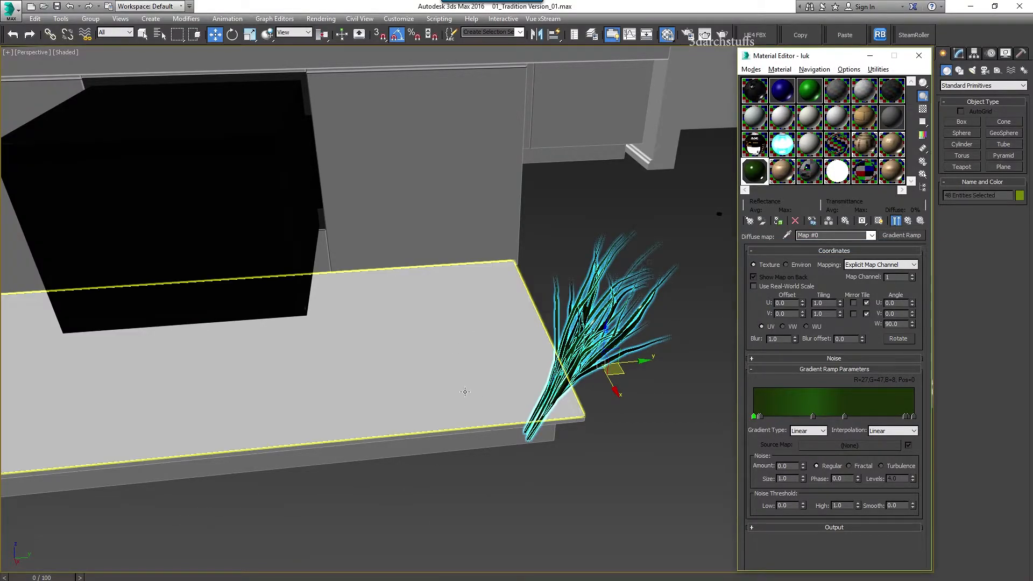
key(Delete)
Pick the cooktop material and trace 20 - Default's diffuse Mix Color #2 to ArchModels_68_032_01.jpg
middle_drag(369, 269, 539, 511)
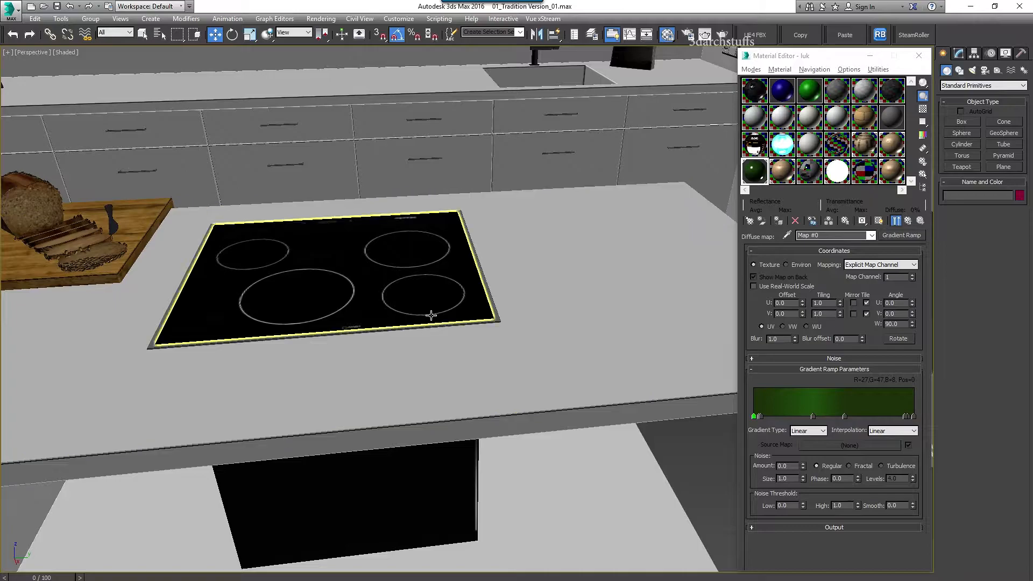
middle_drag(428, 316, 489, 392)
click(786, 235)
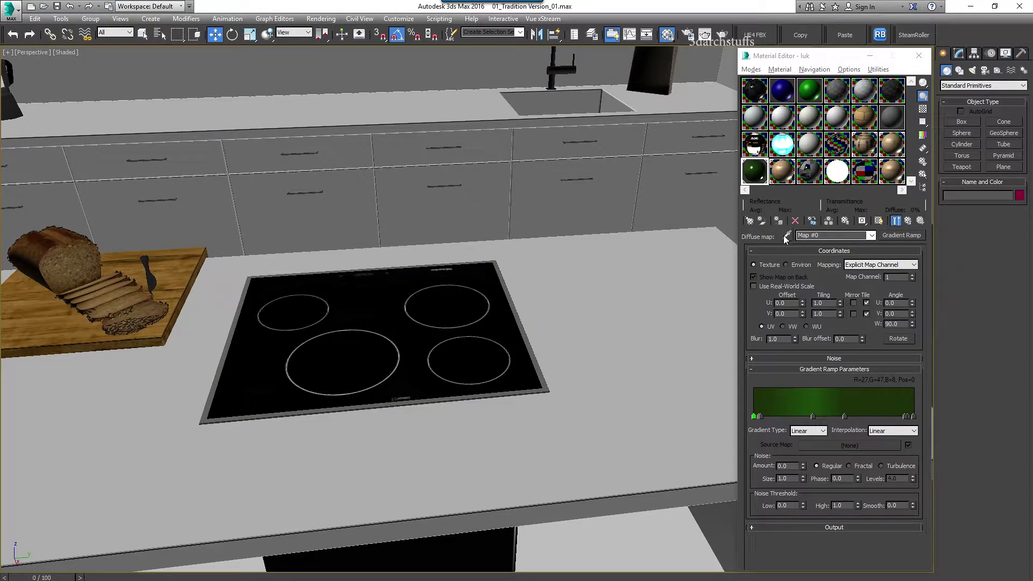
click(483, 336)
click(840, 320)
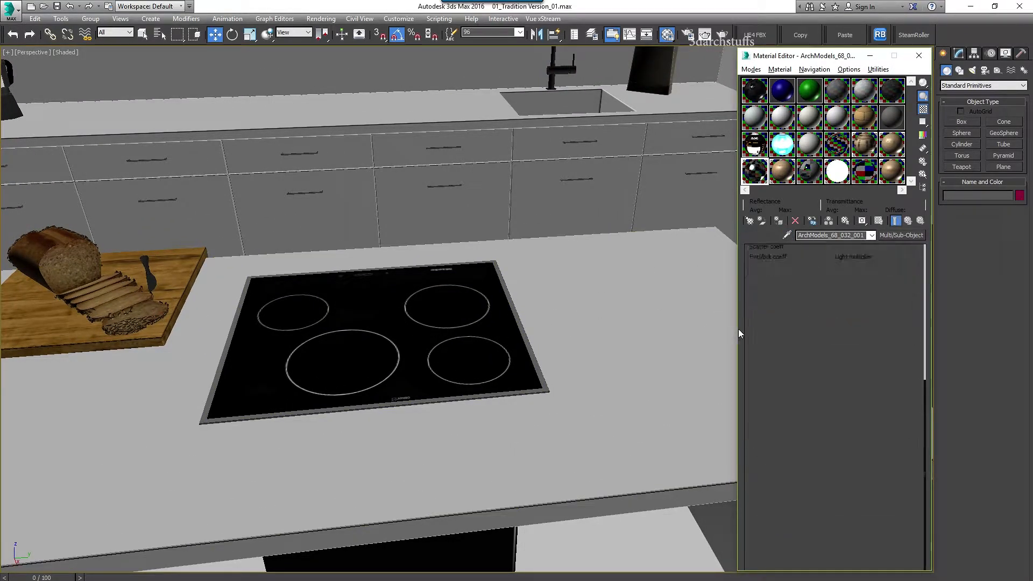
scroll(798, 279, down, 5)
scroll(811, 303, up, 8)
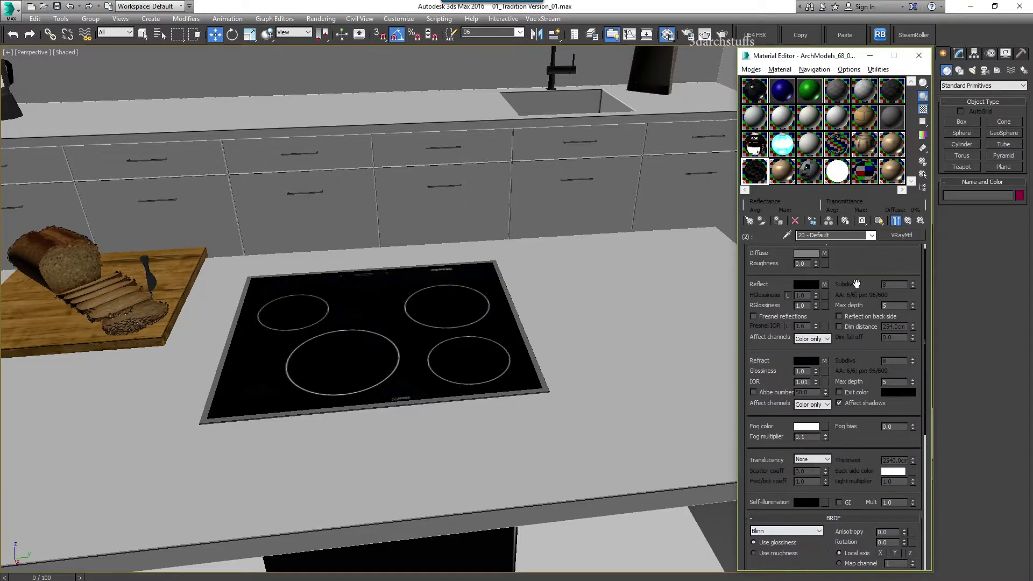
click(825, 262)
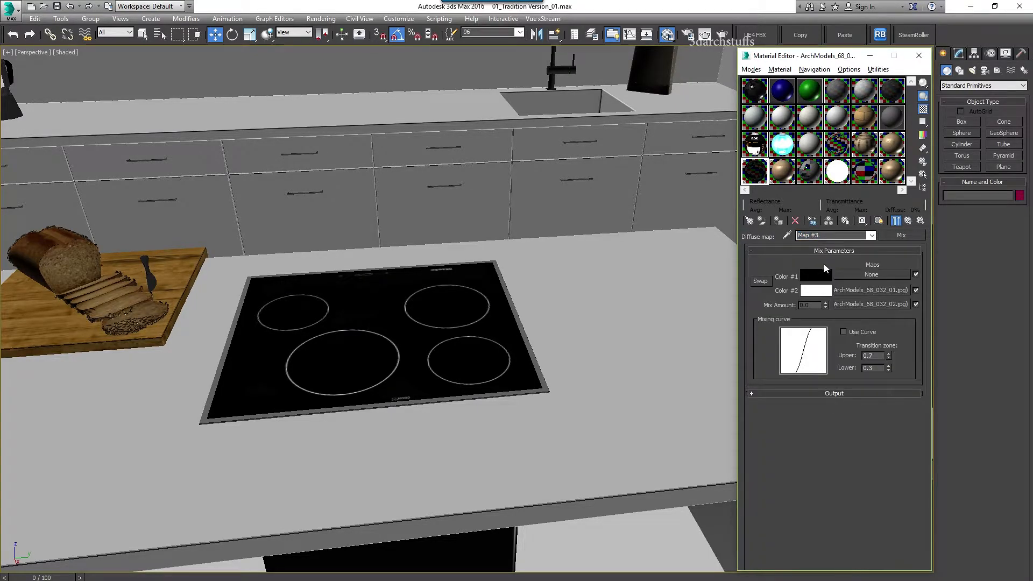
click(865, 287)
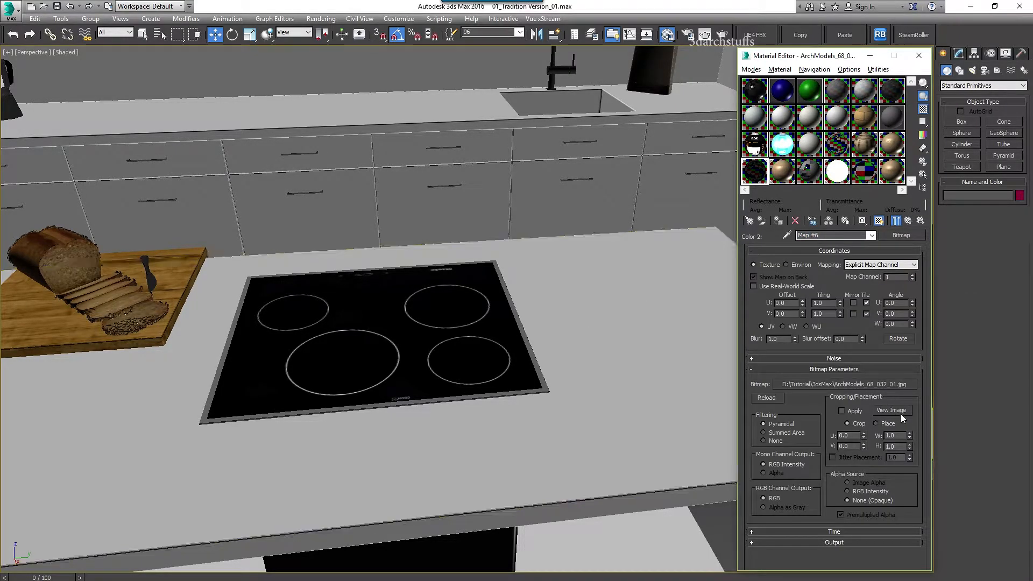
click(891, 409)
click(557, 16)
click(872, 386)
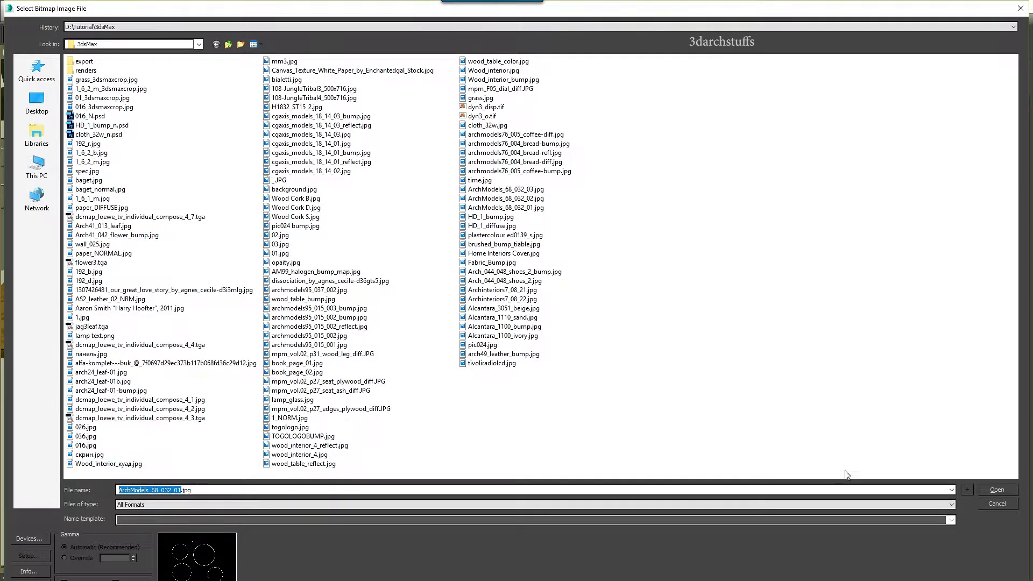
click(988, 505)
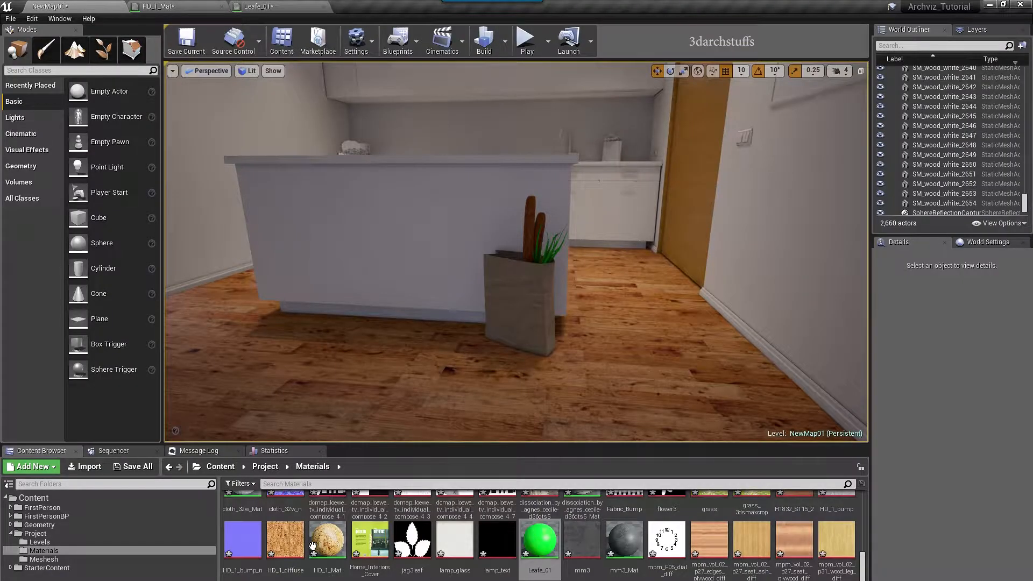
Find and select the ArchModels_68_032_01 texture in the Content Browser
click(31, 498)
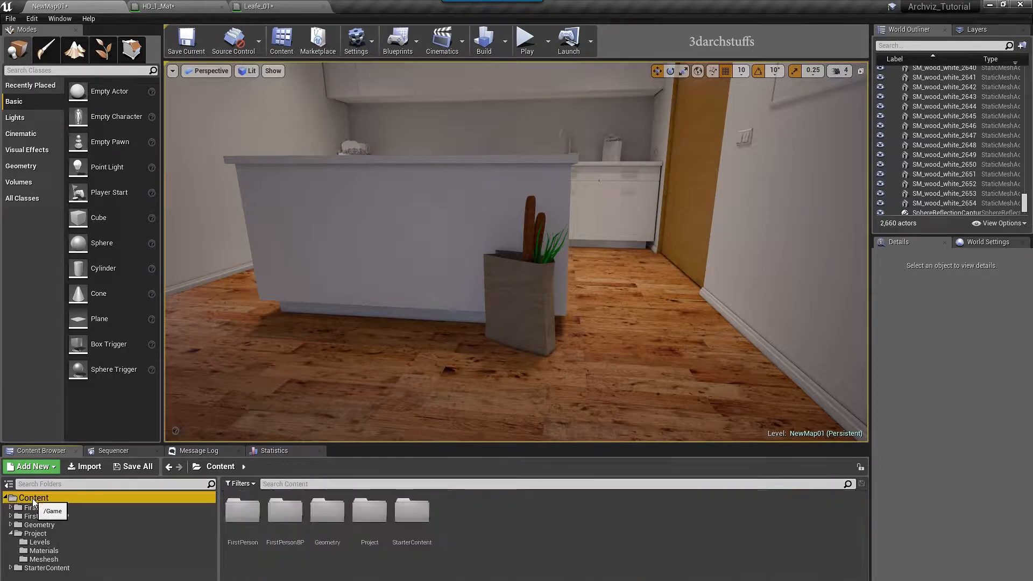
click(311, 483)
text(ArchModels_68_032_01)
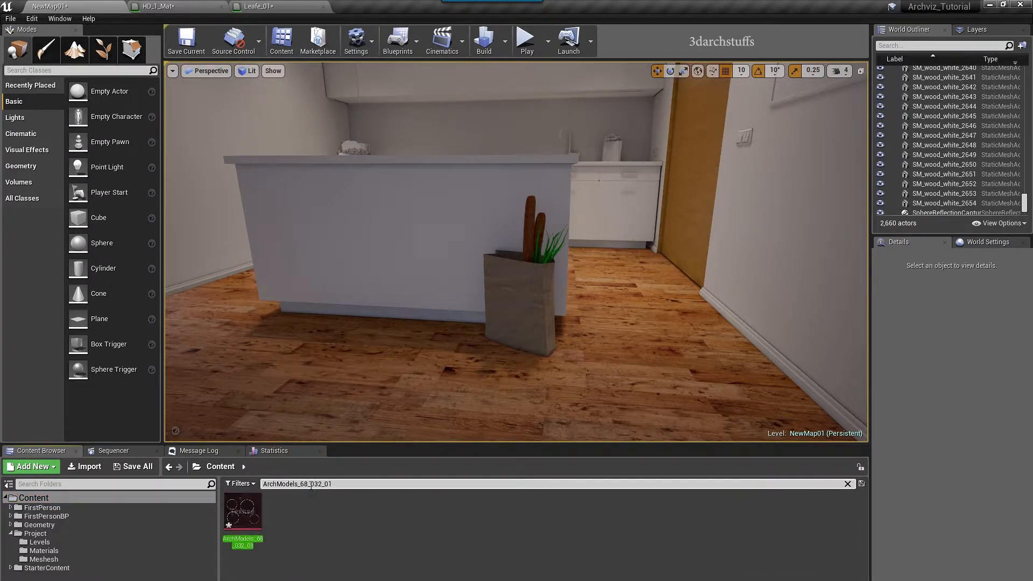
click(243, 513)
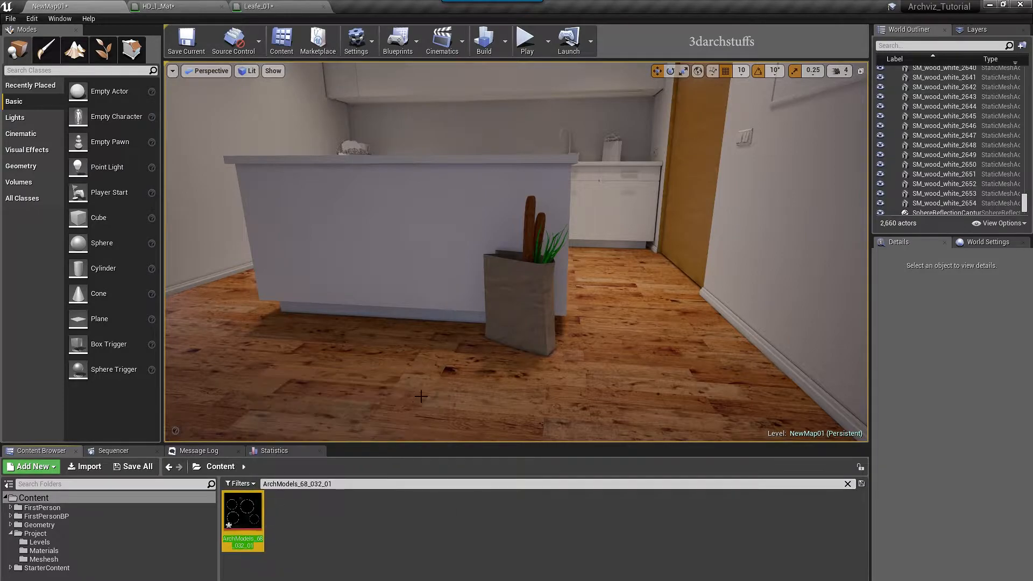
Apply the ArchModels_68_032_01 texture to the kitchen island cooktop as a new material
right_drag(466, 295, 508, 288)
click(511, 285)
scroll(582, 312, up, 6)
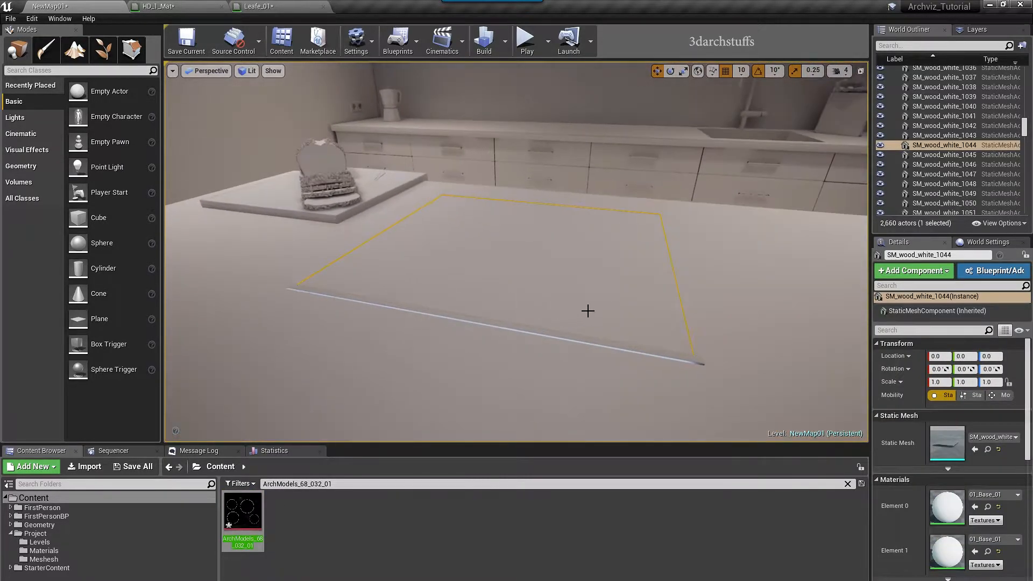
drag(241, 483, 500, 322)
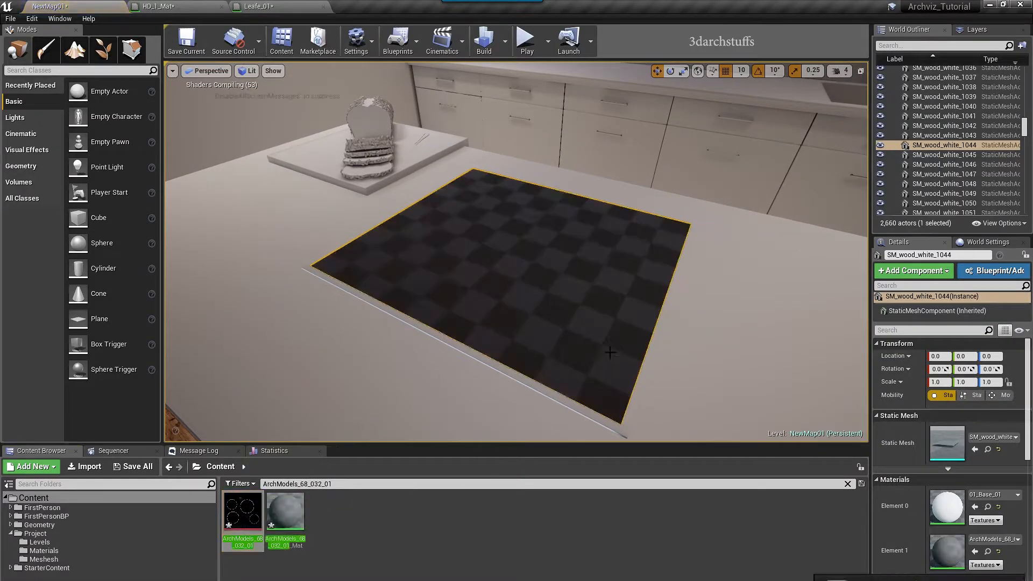
right_drag(500, 322, 596, 296)
scroll(596, 296, down, 4)
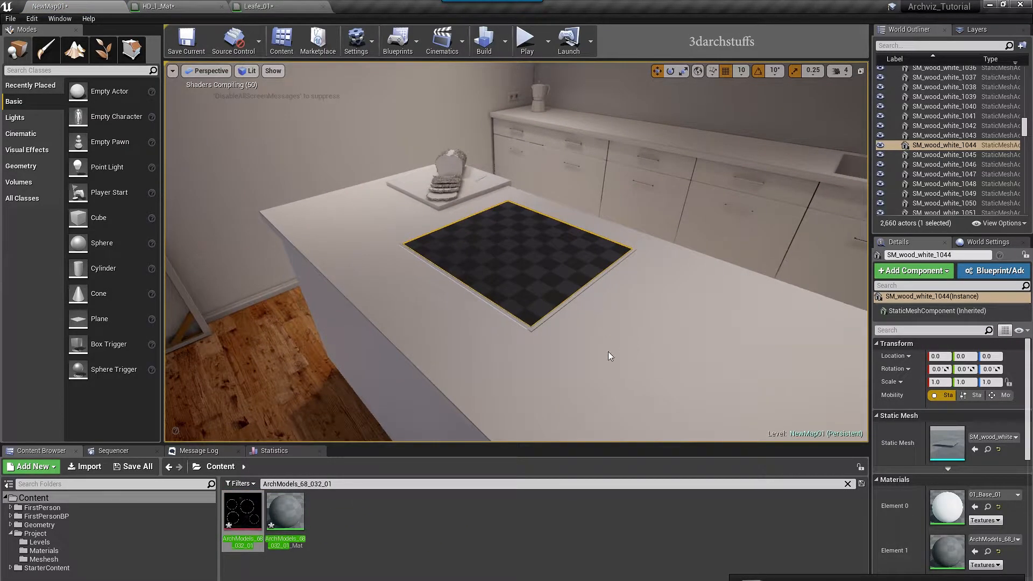
Orbit around the hob to inspect the new burner-ring texture
right_drag(410, 380, 364, 377)
alt+drag(363, 376, 376, 393)
alt+right_drag(377, 392, 345, 377)
mouse_move(344, 377)
alt+mouse_down()
mouse_move(357, 387)
mouse_move(333, 376)
alt+mouse_up()
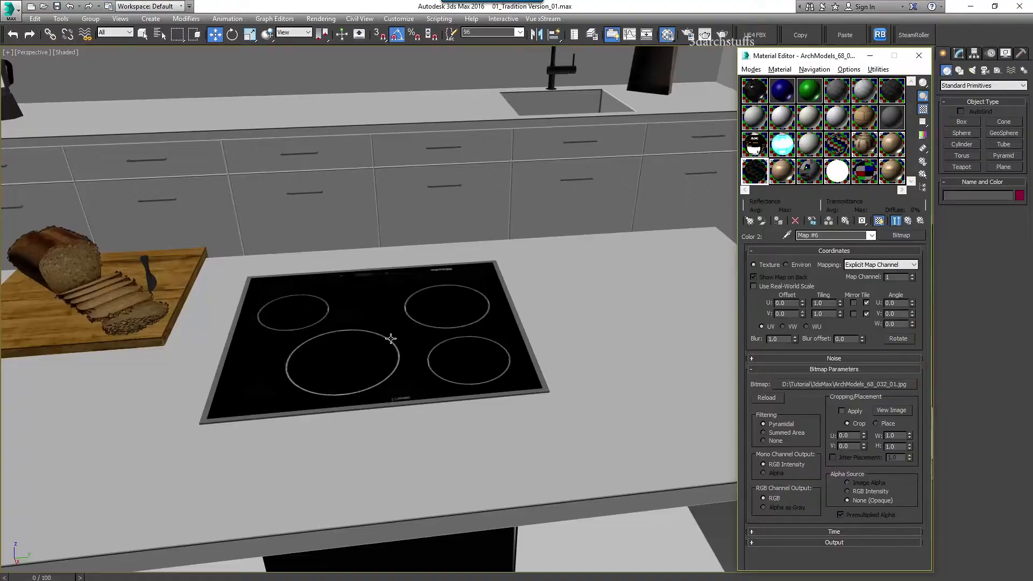
middle_drag(390, 338, 465, 365)
Load the cutting board's Material #350 and trace its table_wood diffuse bitmap to wood_table_color.jpg
click(787, 235)
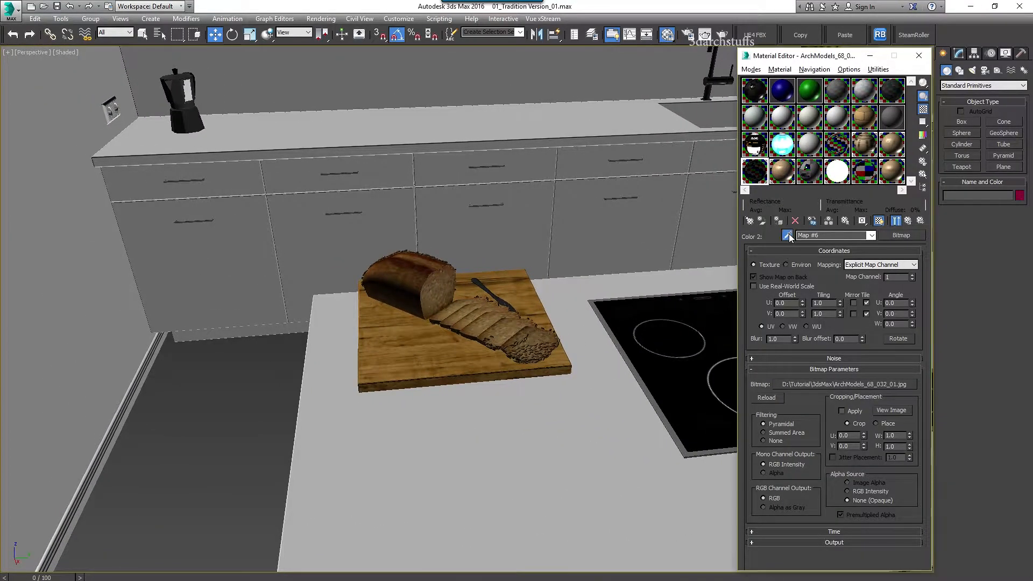
click(420, 337)
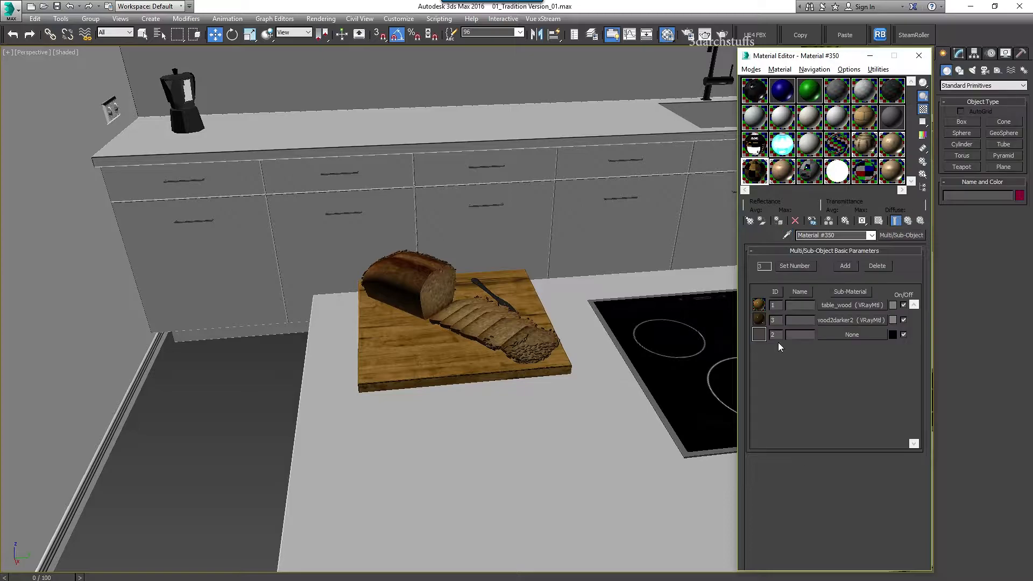
click(839, 306)
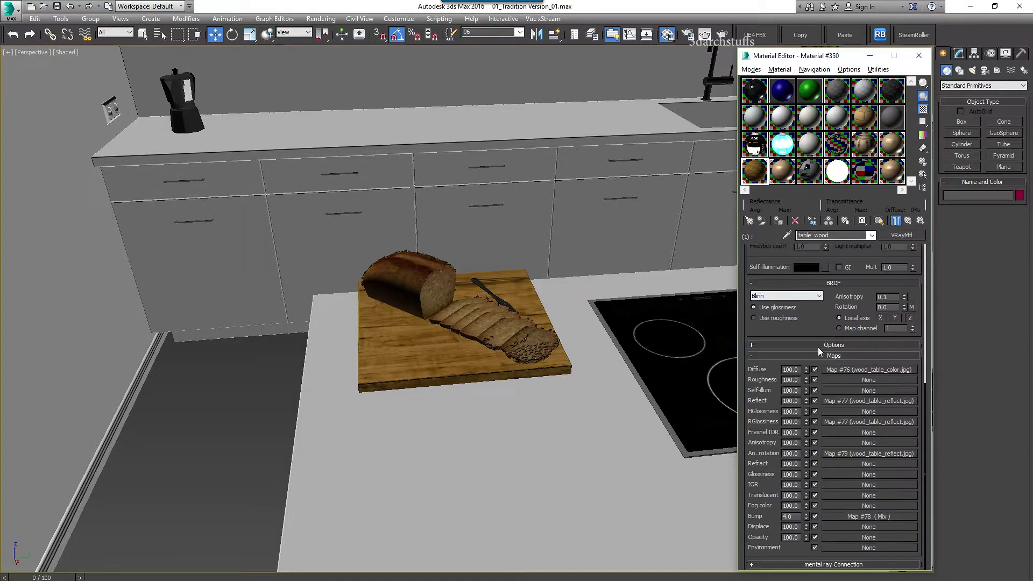
click(859, 371)
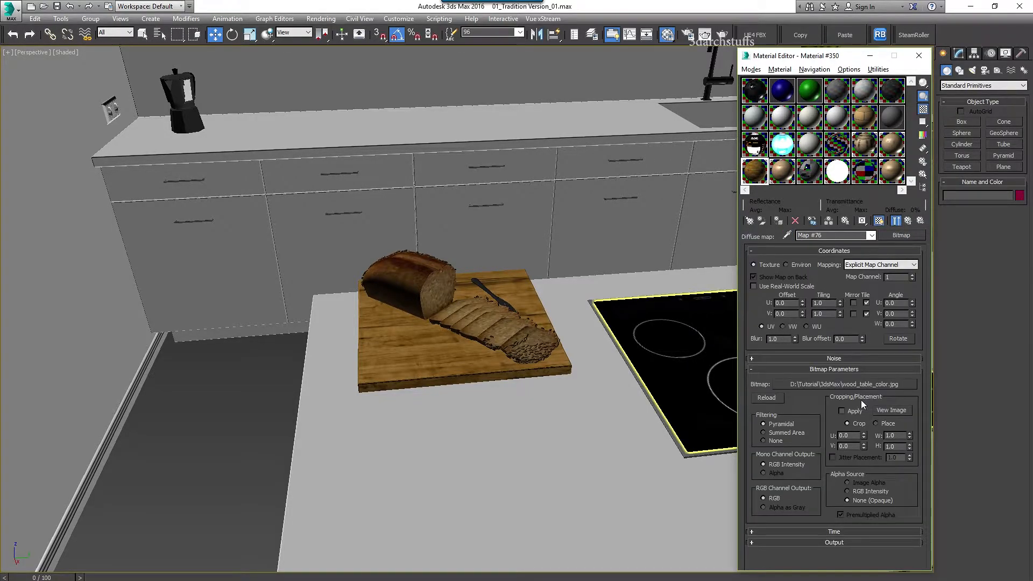
click(872, 385)
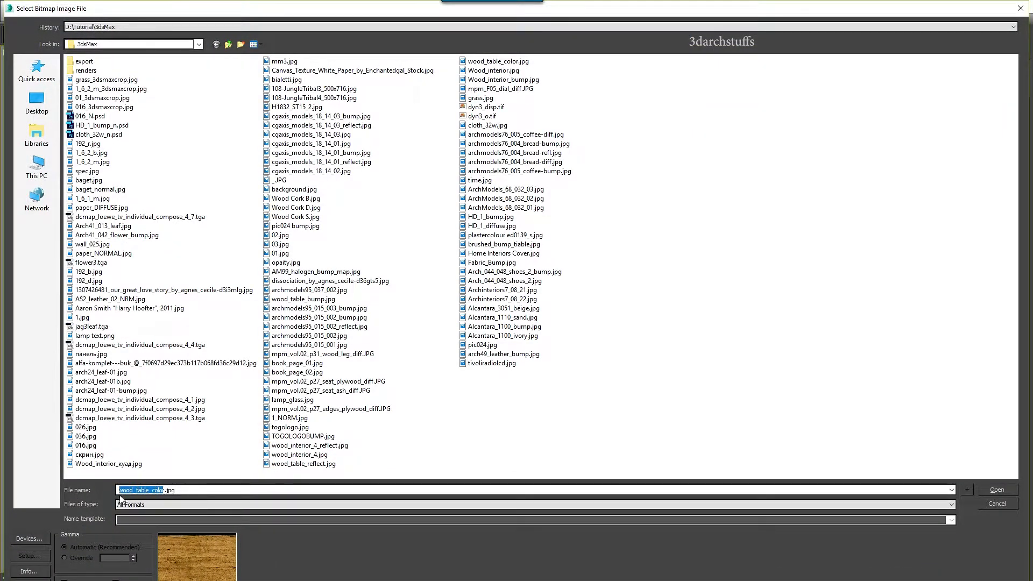
click(1001, 504)
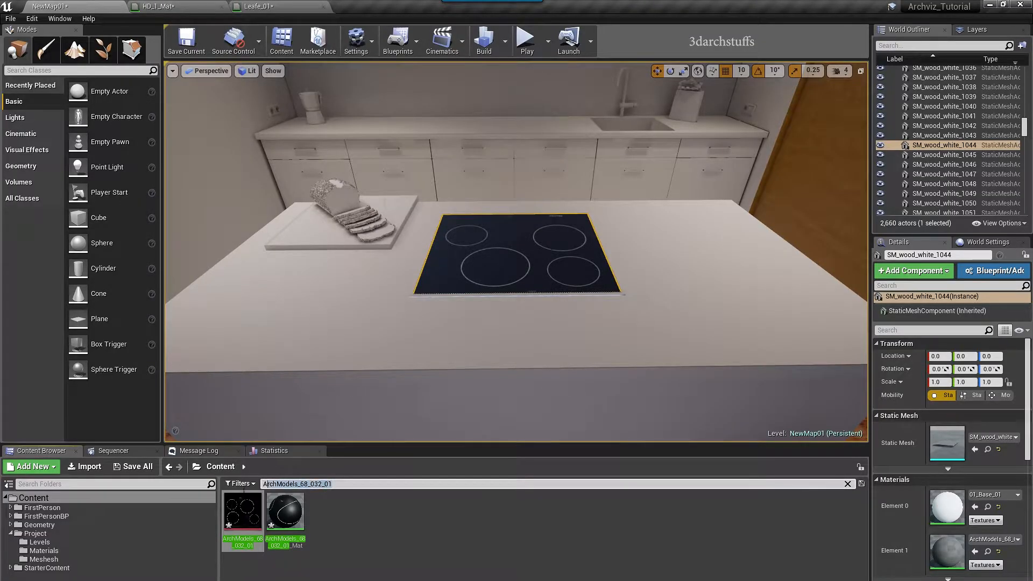
Search for wood_table_colo and apply wood_table_color_Mat to the cutting board
text(wood_table_colo)
drag(242, 512, 301, 246)
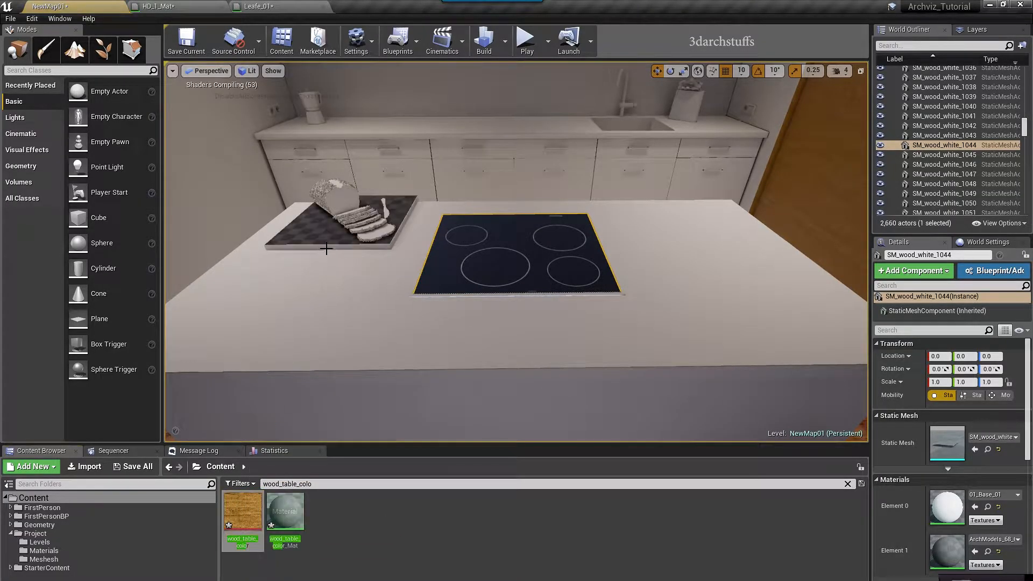
key(f)
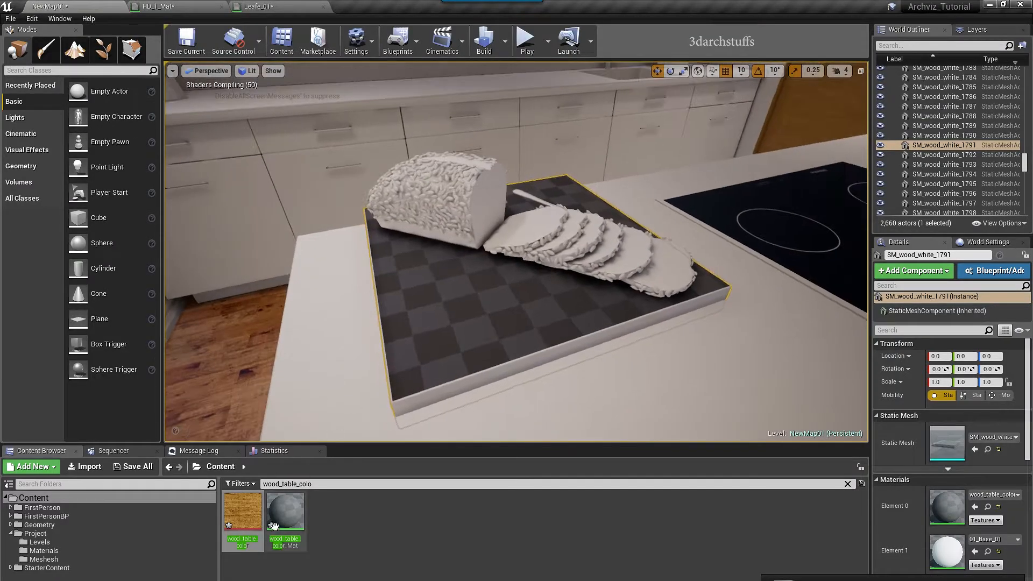
drag(284, 511, 430, 401)
Orbit closely around the cutting board to inspect the wood grain
alt+drag(517, 251, 322, 253)
alt+drag(749, 334, 705, 335)
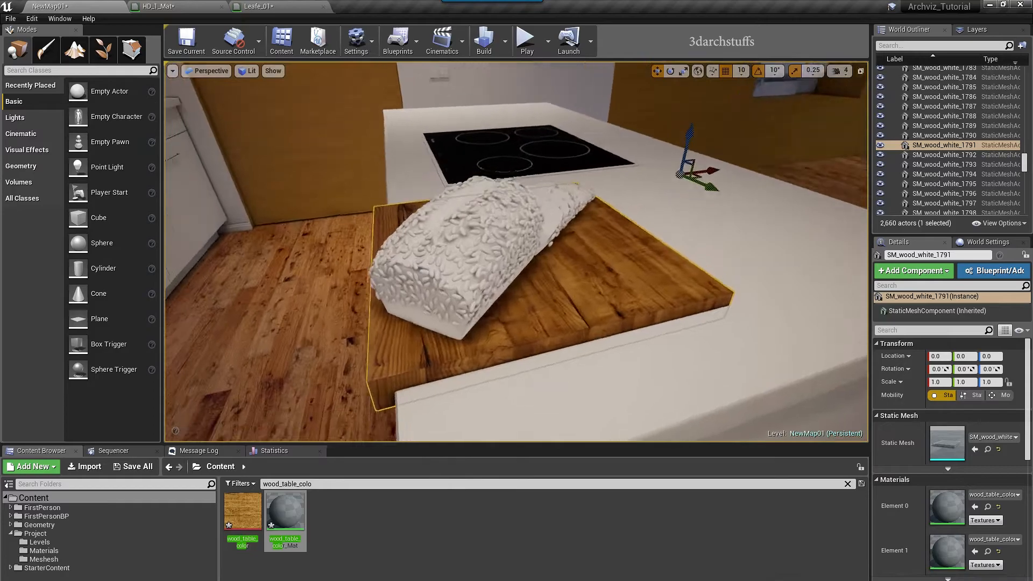
right_drag(749, 334, 699, 334)
alt+drag(699, 334, 861, 336)
alt+drag(669, 297, 740, 277)
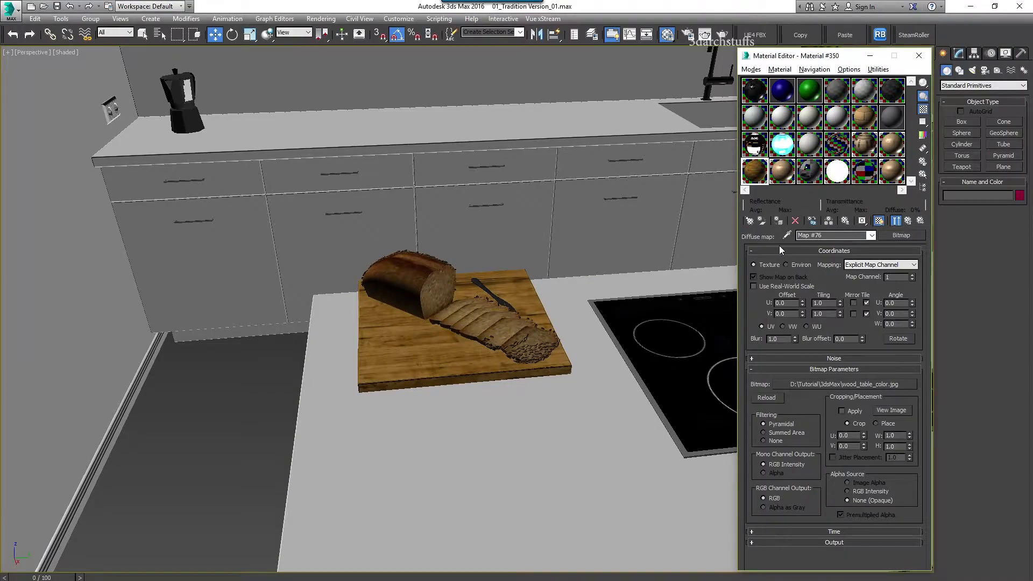
Pick the bread's material, preview its diffuse bitmap, and copy the archmodels76_004_bread-diff.jpg file name
click(530, 331)
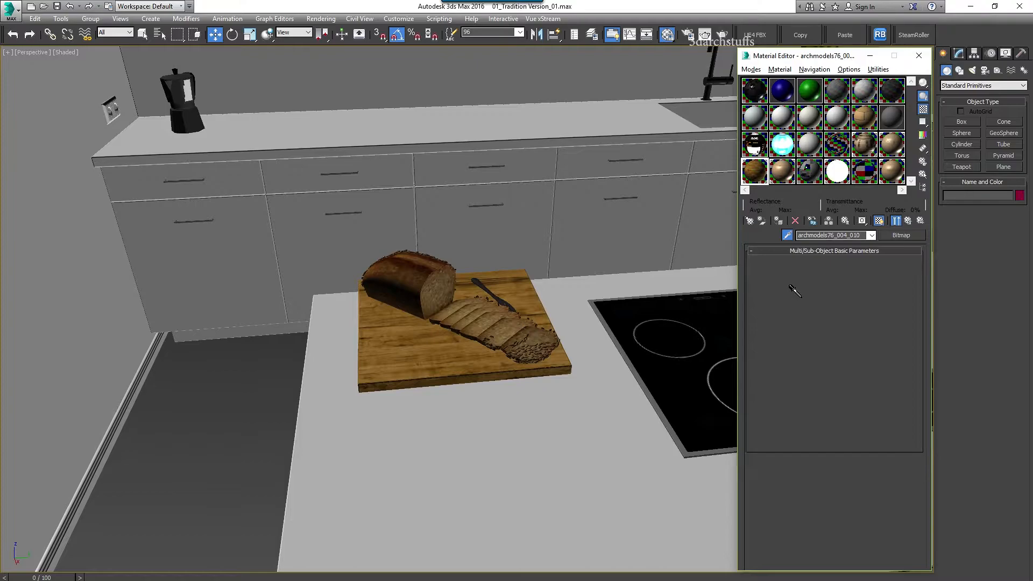
click(833, 308)
click(850, 267)
click(877, 381)
click(897, 410)
click(411, 16)
click(860, 384)
drag(198, 490, 119, 490)
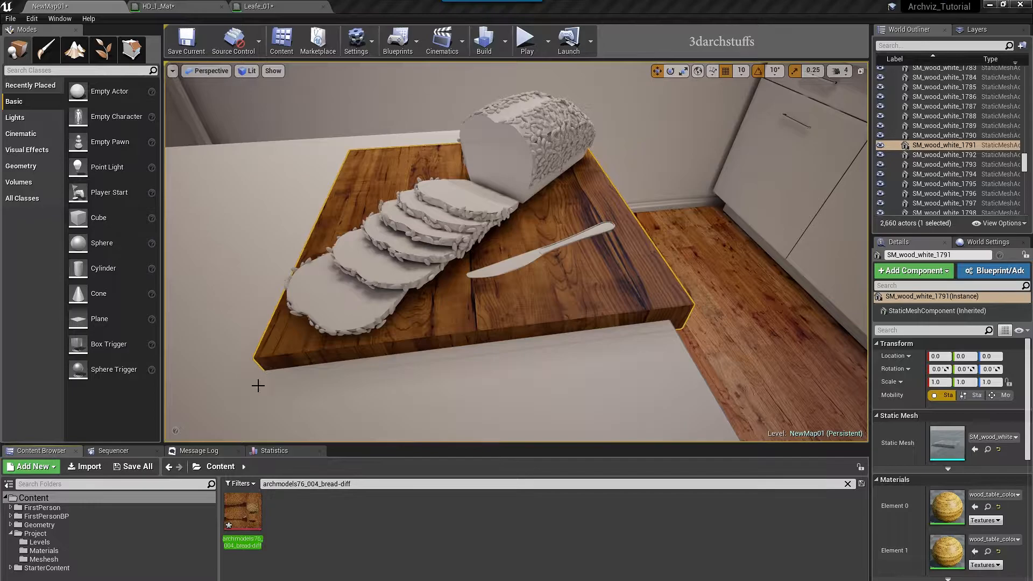
click(32, 19)
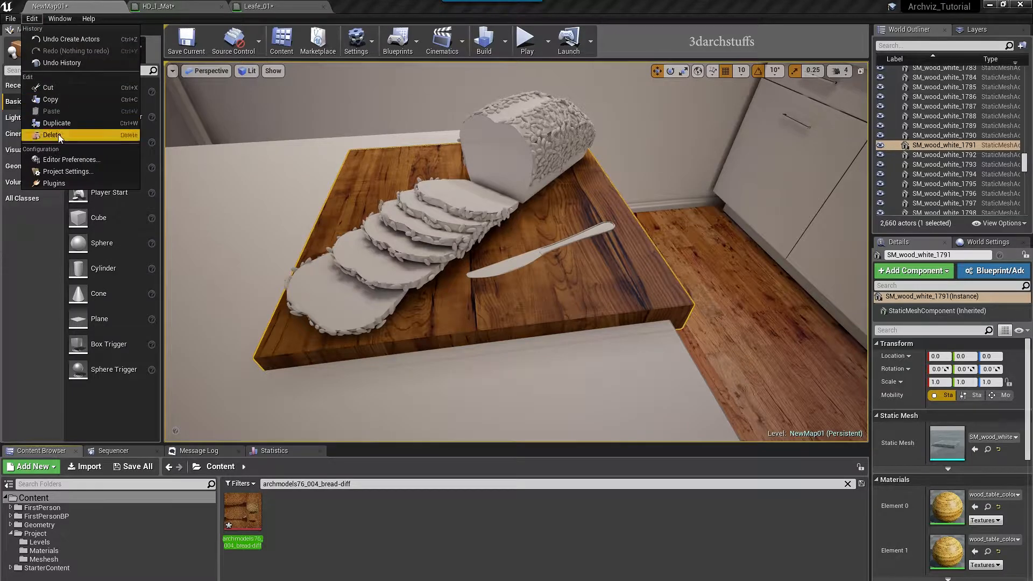
Check the Loading & Saving editor preferences, then save the kitchen level
click(69, 160)
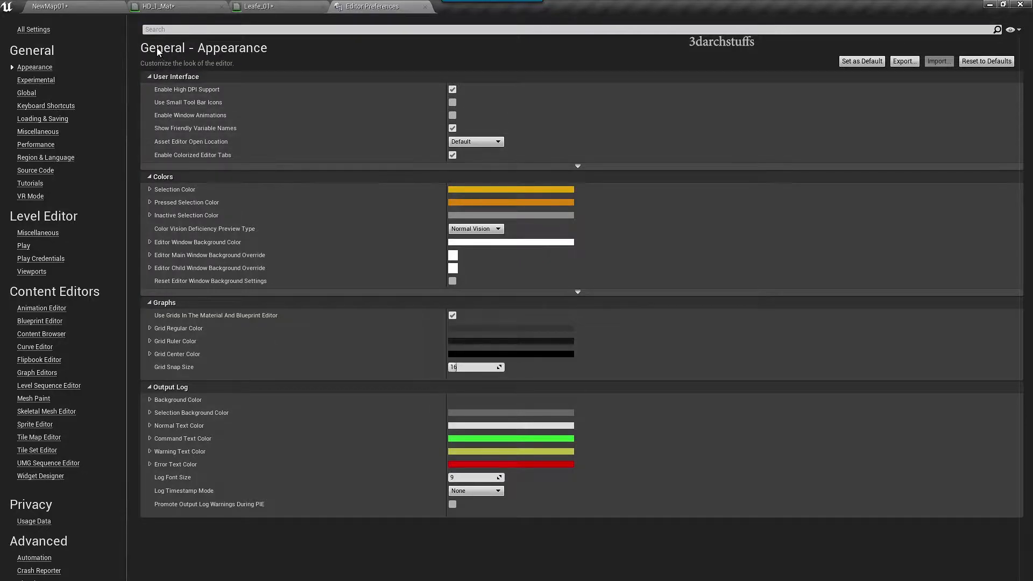
click(54, 119)
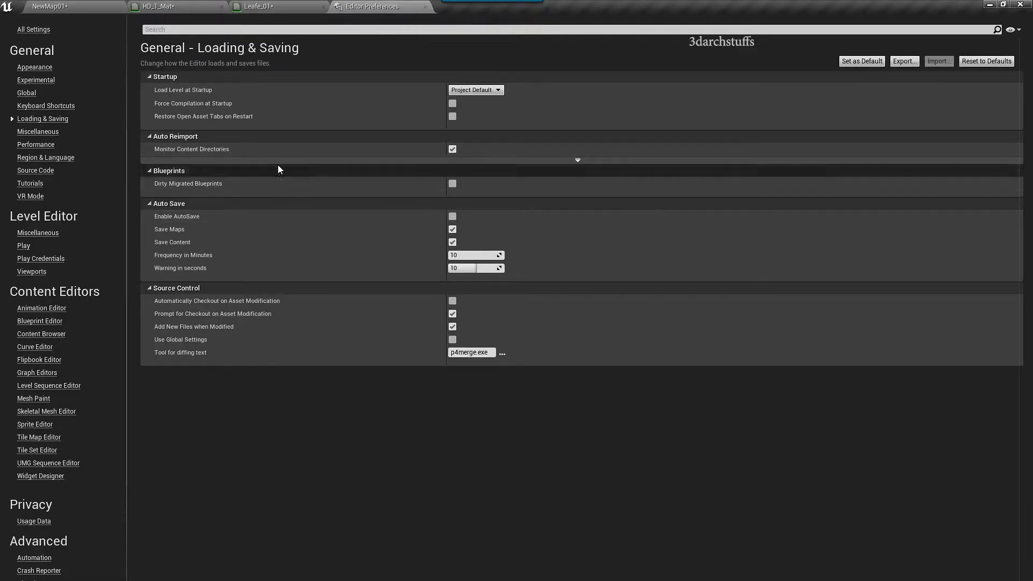
click(106, 7)
right_drag(463, 271, 470, 263)
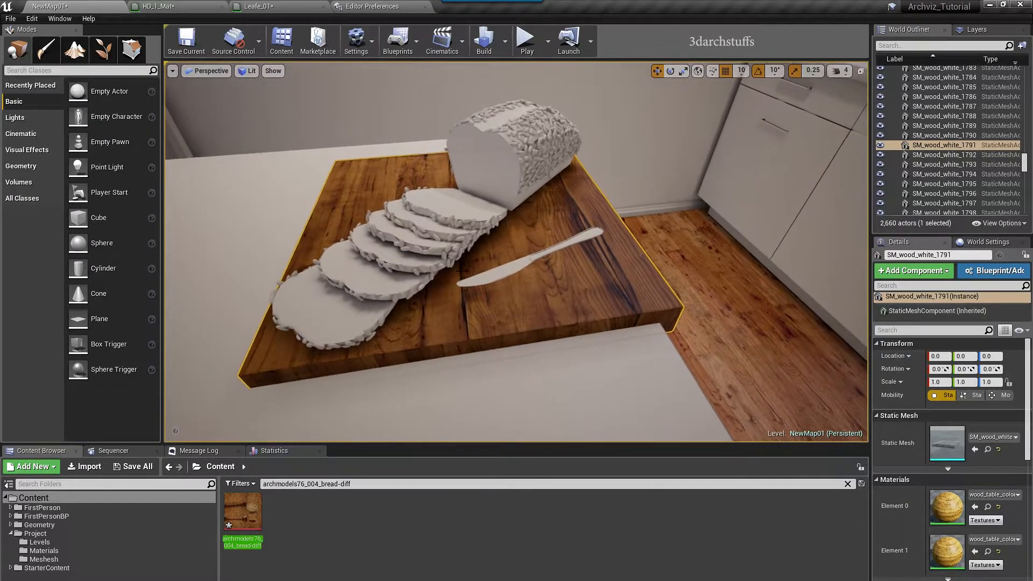
key(ctrl+s)
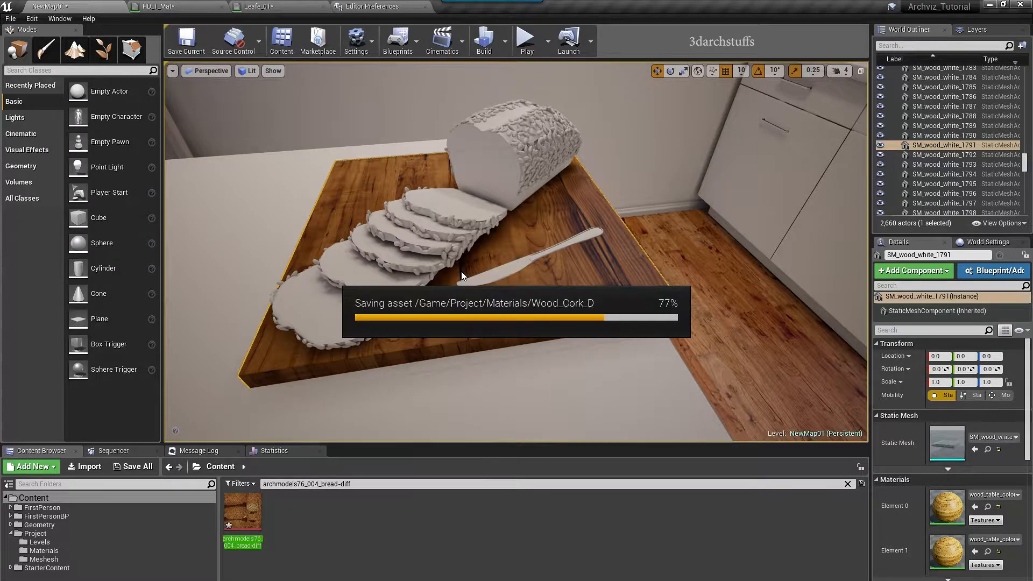
Give the five bread slices the archmodels76_004_bread-diff material
alt+drag(500, 272, 541, 272)
drag(237, 505, 328, 336)
drag(290, 519, 371, 294)
drag(287, 506, 394, 262)
drag(286, 508, 423, 227)
drag(287, 508, 498, 140)
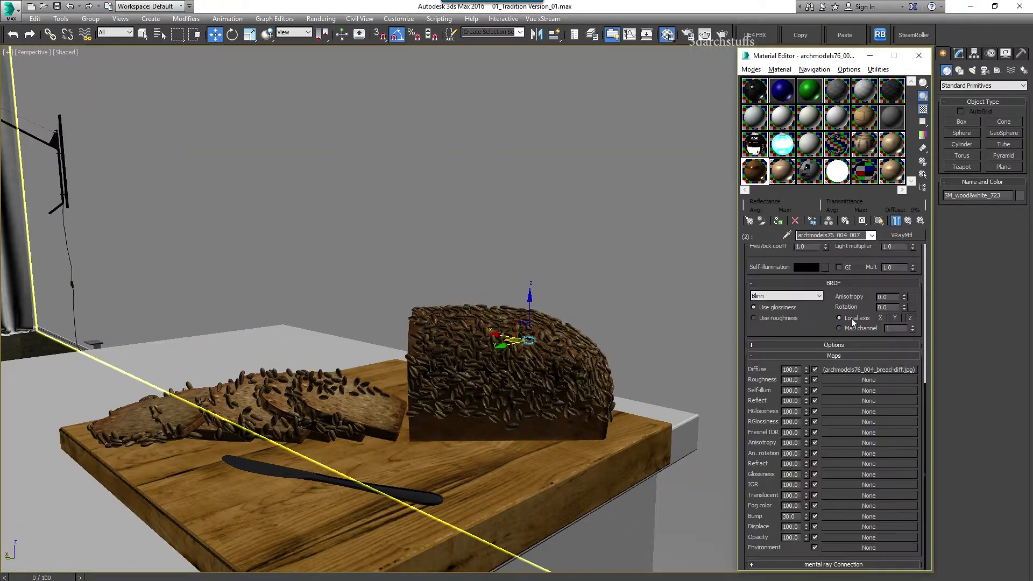
Preview the archmodels76_004_bread-diff.jpg image from the archmodels76_004_007 material's diffuse bitmap and check its path
click(869, 370)
click(892, 410)
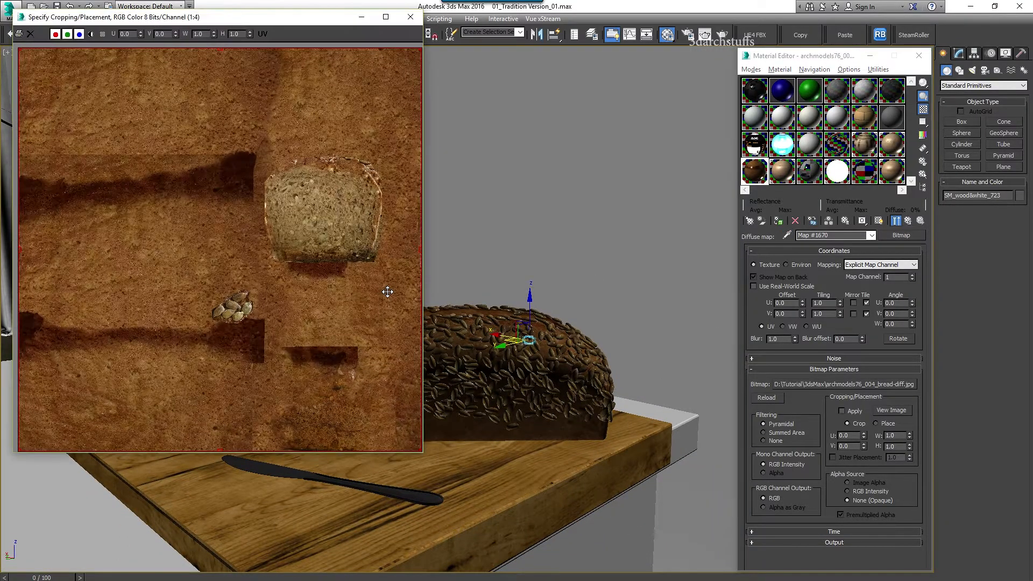
click(410, 17)
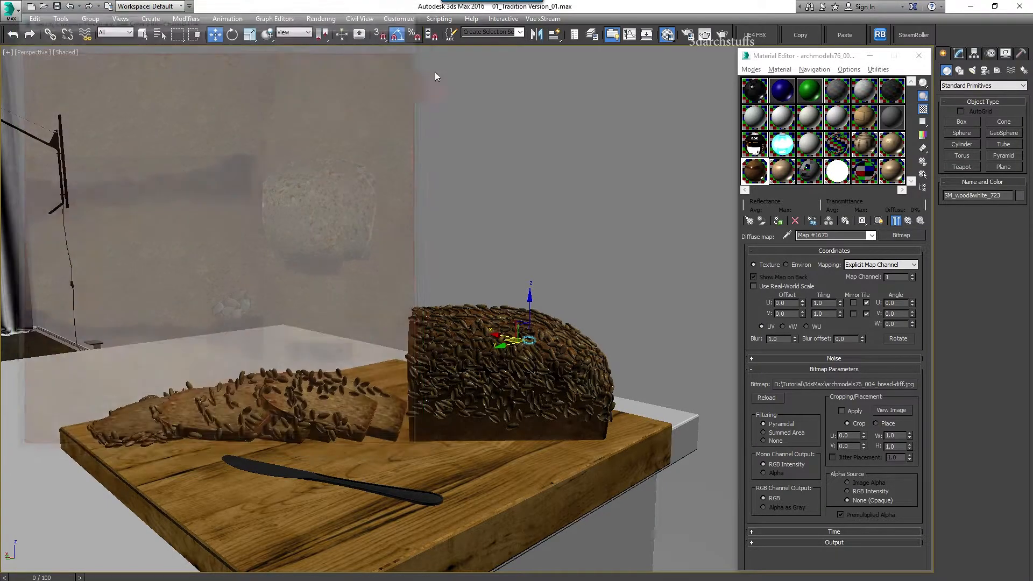
click(856, 380)
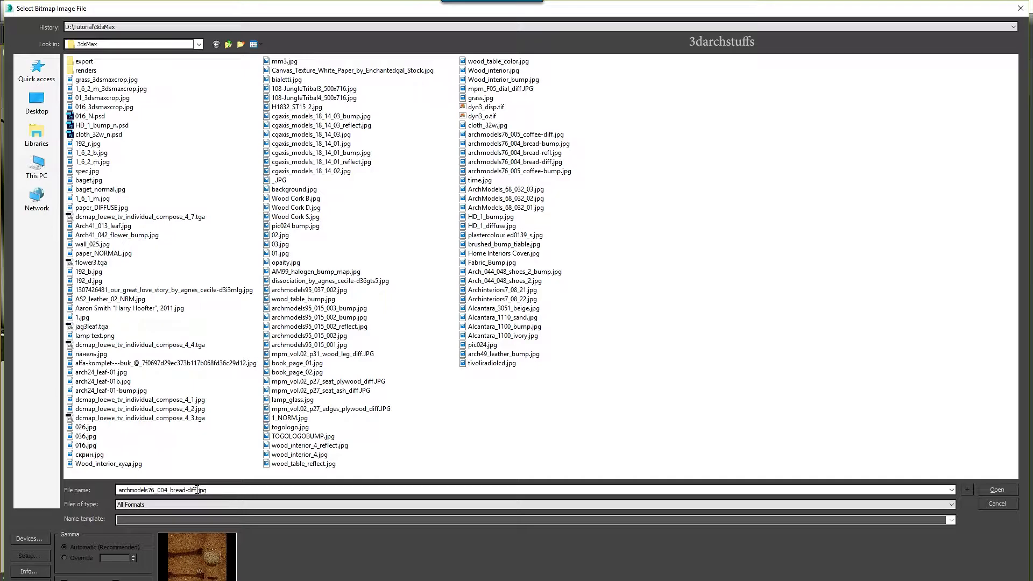
click(996, 504)
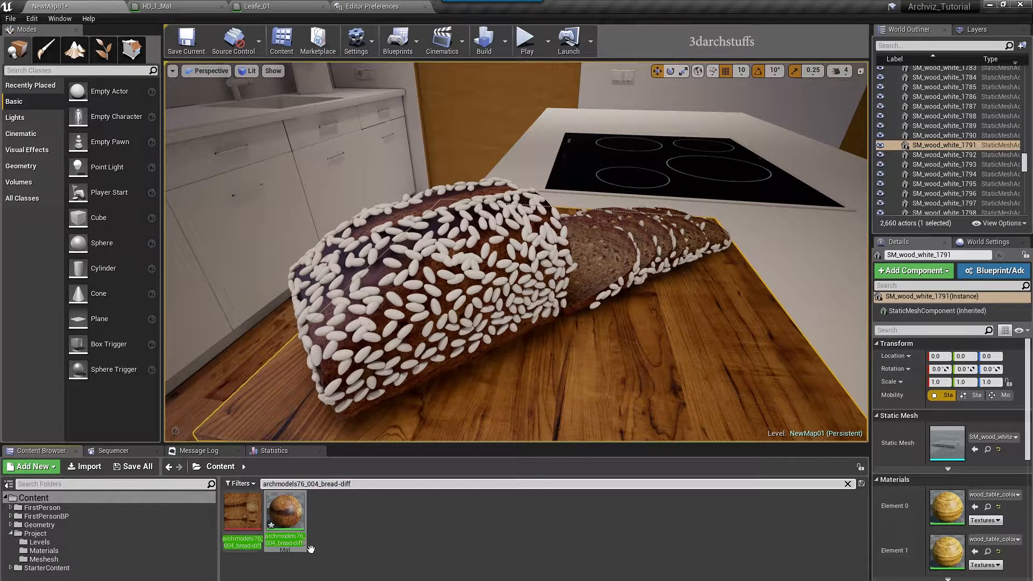
Apply the bread material to the loaf and to seven seeds on top of it
drag(291, 543, 373, 337)
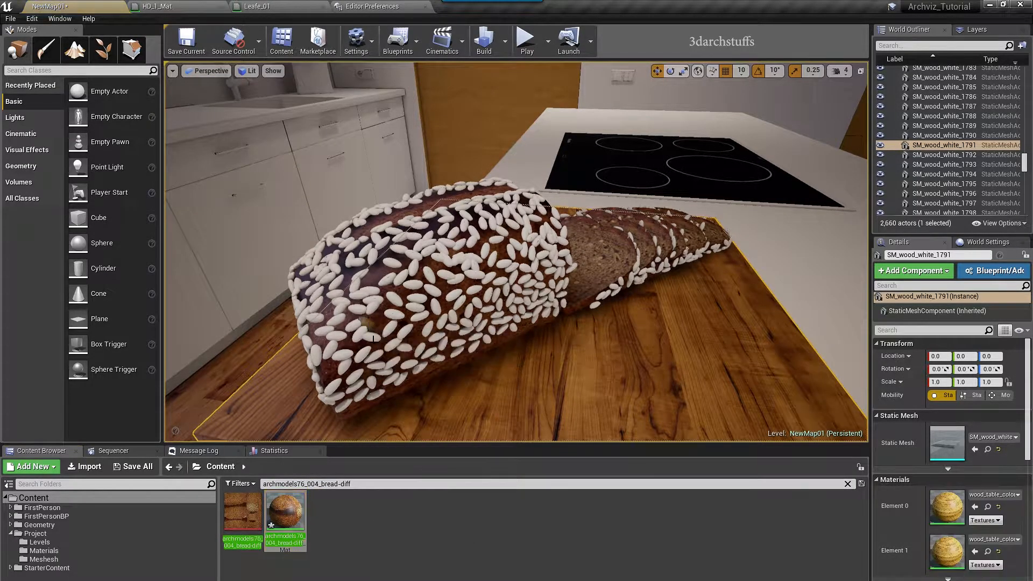
ctrl+click(370, 292)
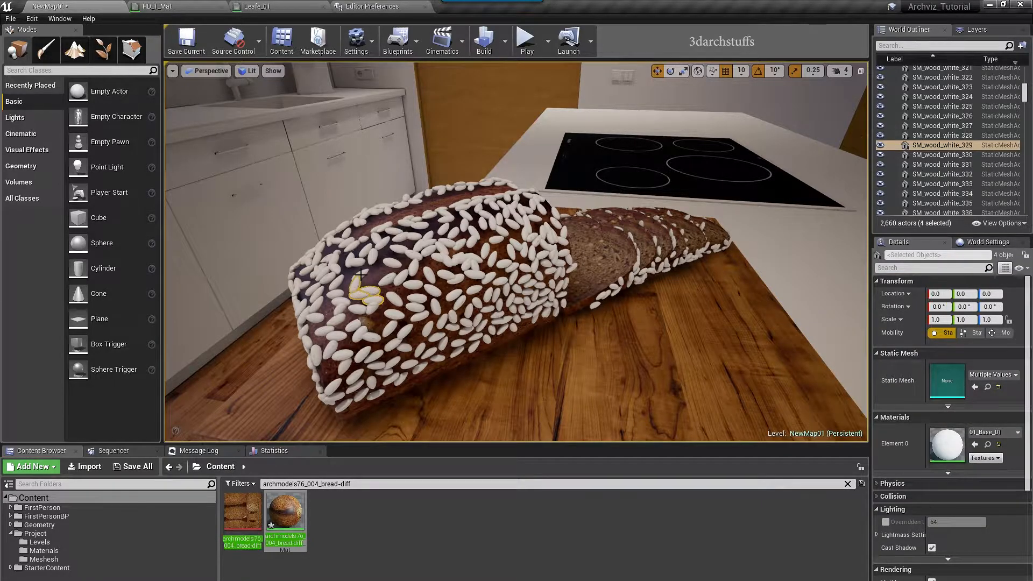
ctrl+click(372, 251)
ctrl+click(378, 243)
ctrl+click(386, 235)
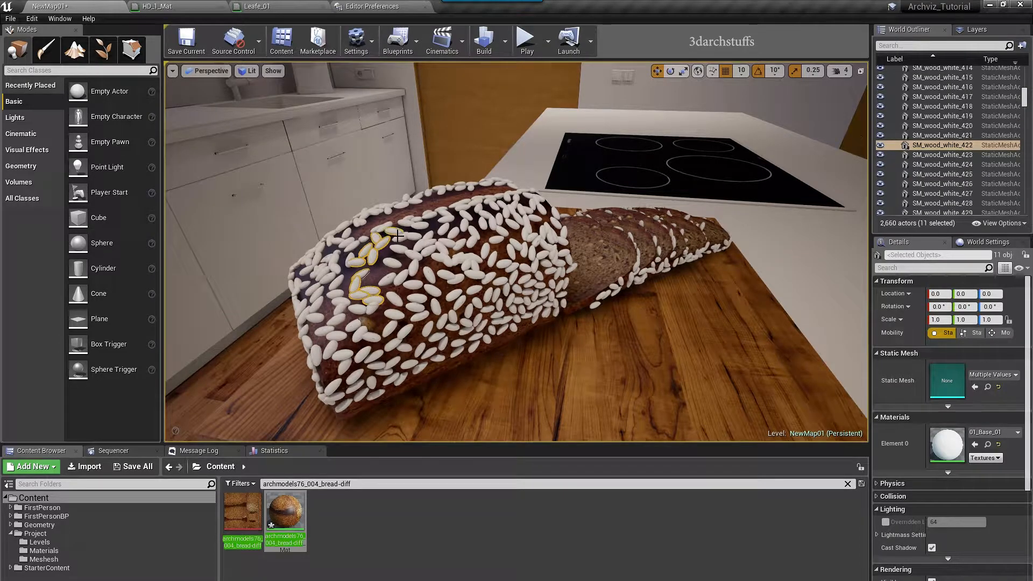
ctrl+click(418, 226)
ctrl+click(422, 240)
ctrl+click(421, 244)
click(974, 444)
Select three seeds along the front slice and hide them
right_drag(516, 253, 581, 259)
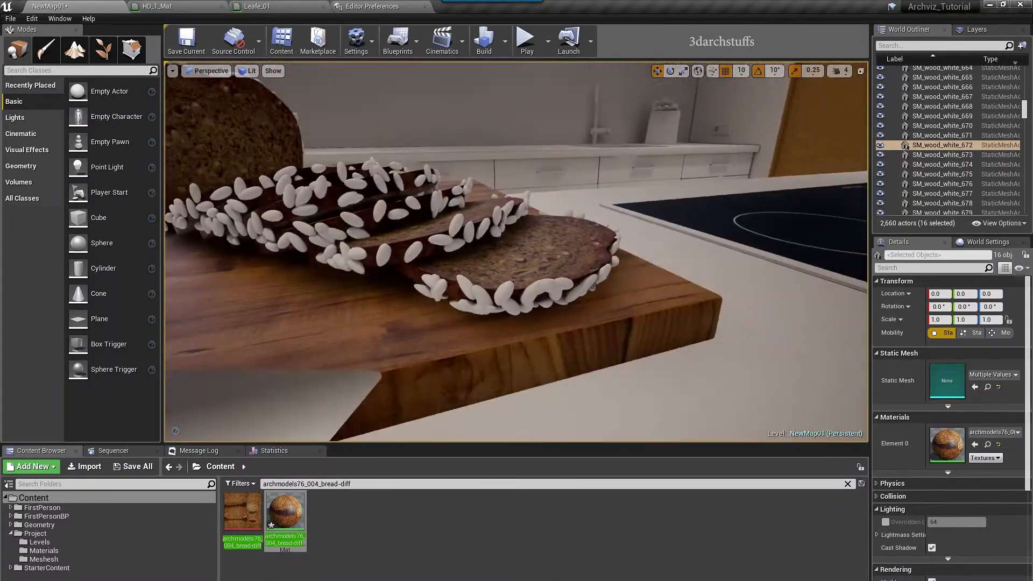
ctrl+click(507, 292)
ctrl+click(510, 305)
ctrl+click(549, 287)
right_drag(548, 287, 572, 290)
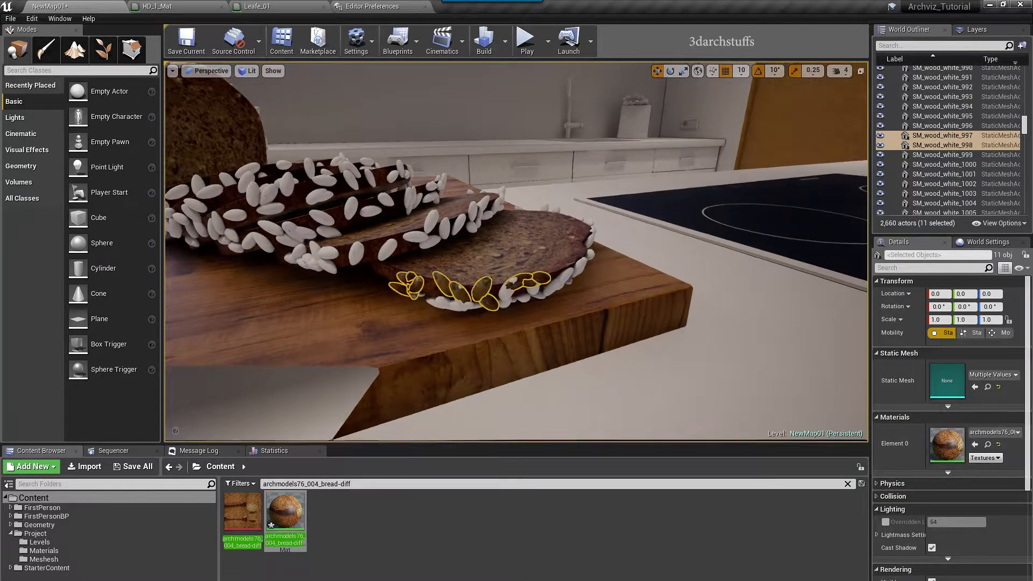
key(h)
Give four more seeds at the front slice's edge the bread material and hide them
click(509, 287)
ctrl+click(532, 286)
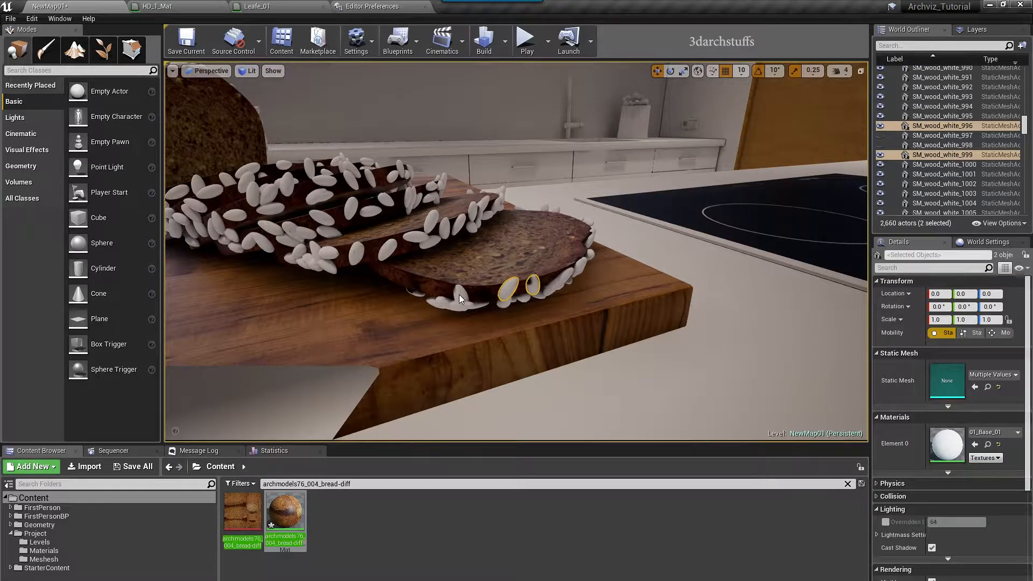
ctrl+click(461, 297)
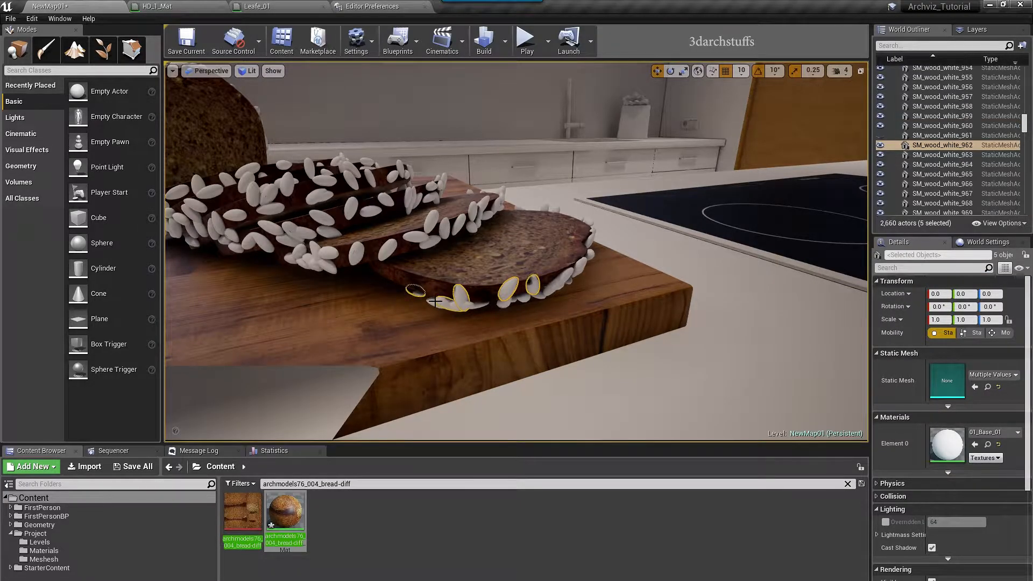
ctrl+click(481, 307)
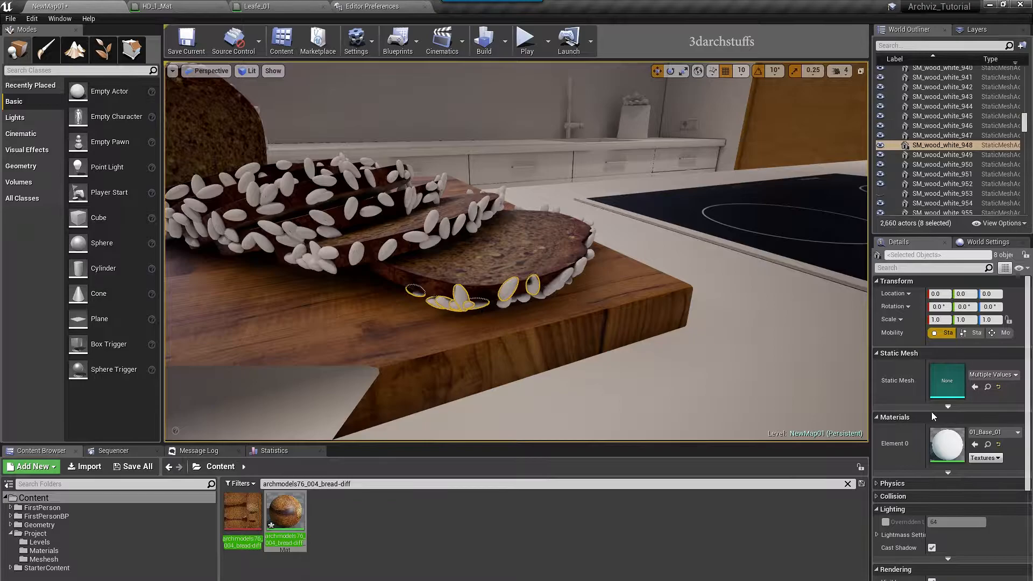
click(974, 444)
mouse_move(550, 322)
right_down()
mouse_move(591, 322)
mouse_move(540, 320)
right_up()
key(h)
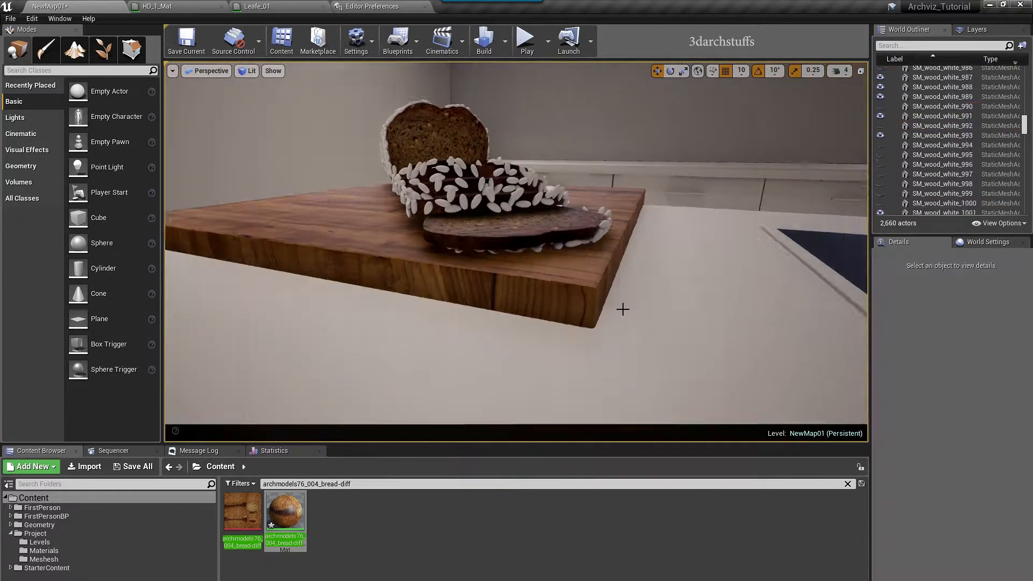
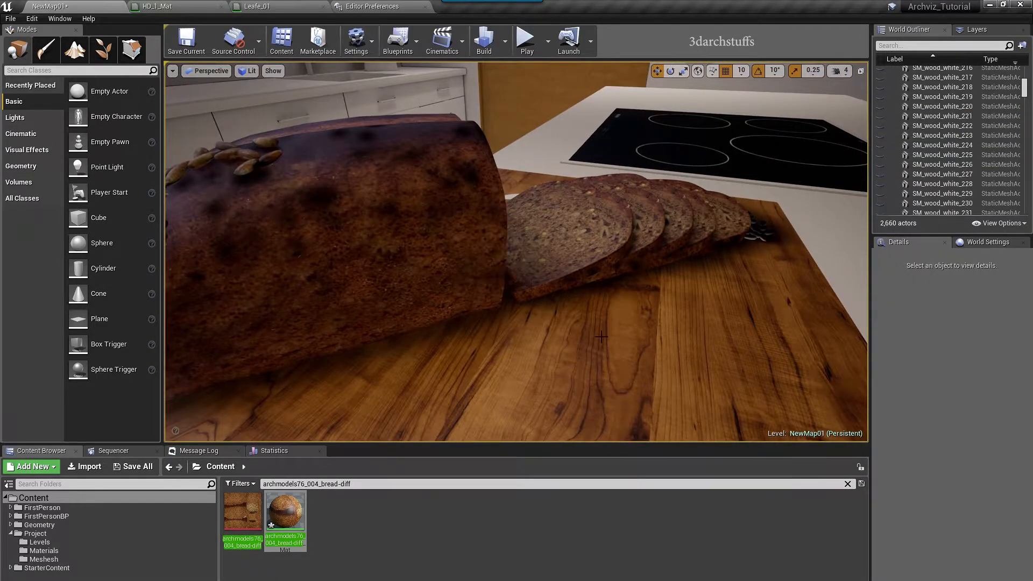
Swing the view to the loaf's side and unhide the seeds on the bread
alt+drag(601, 337, 430, 337)
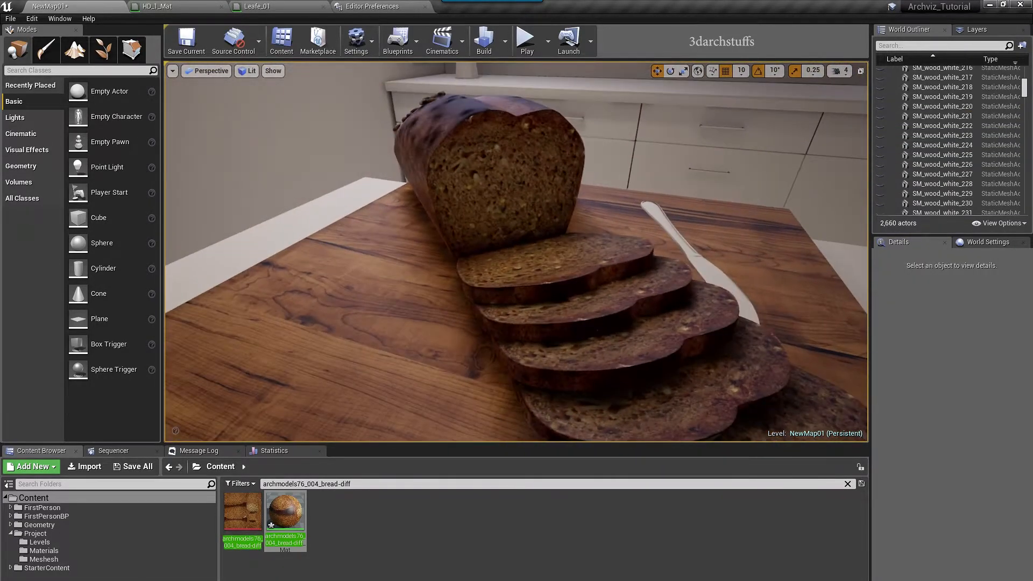
scroll(590, 299, down, 6)
scroll(589, 299, up, 5)
alt+drag(590, 299, 726, 307)
key(ctrl+h)
Orbit around the textured bread, slices and knife, ending facing the stove and cabinets
alt+drag(597, 280, 844, 280)
alt+drag(517, 280, 780, 269)
scroll(517, 251, down, 6)
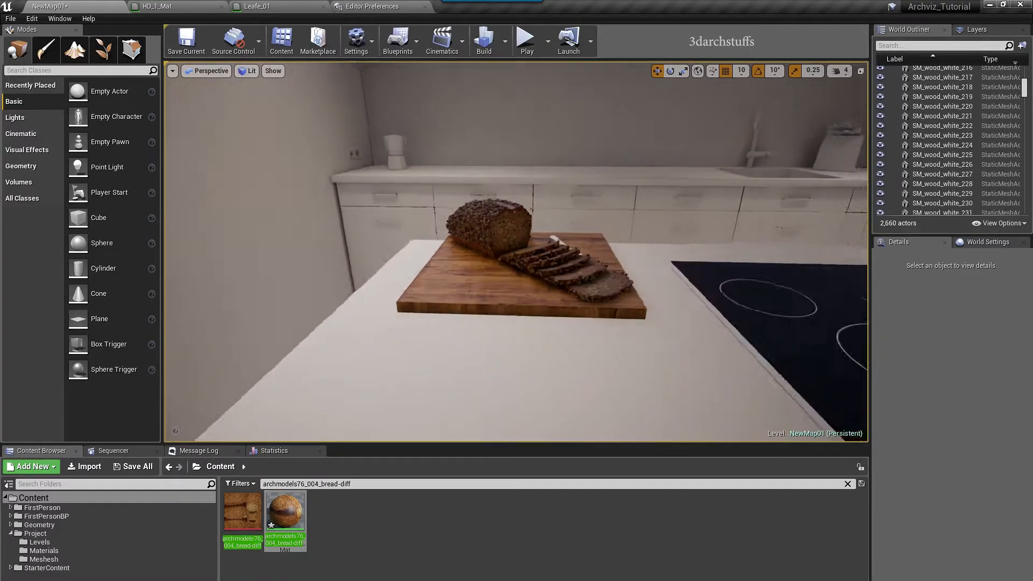
alt+drag(516, 251, 441, 291)
alt+drag(575, 271, 484, 271)
alt+right_drag(575, 270, 683, 270)
mouse_move(602, 251)
right_down()
mouse_move(409, 279)
mouse_move(366, 253)
mouse_move(462, 291)
mouse_move(630, 404)
mouse_move(585, 380)
mouse_move(598, 245)
right_up()
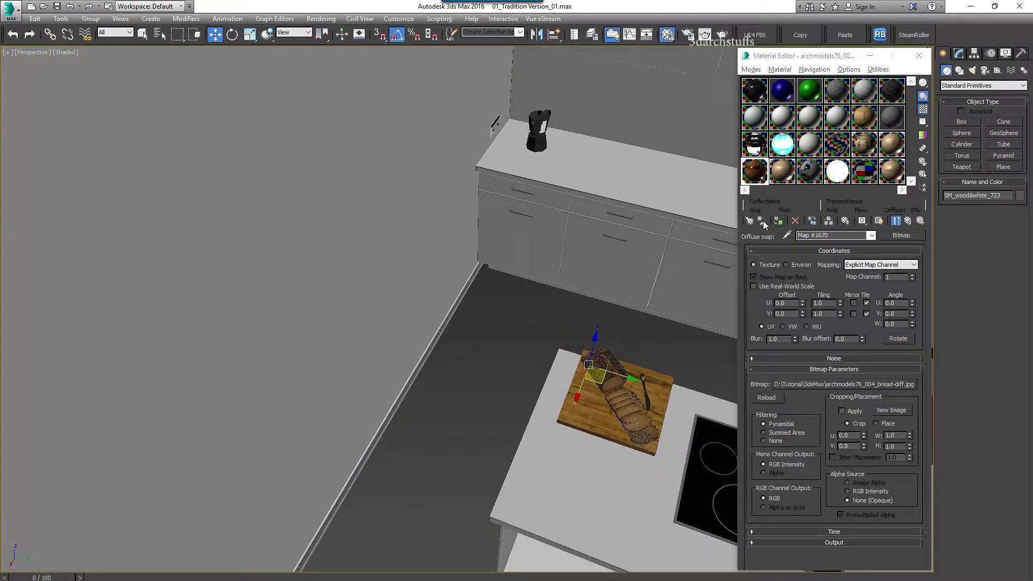
Select all objects using the bread material and hide them
right_click(760, 173)
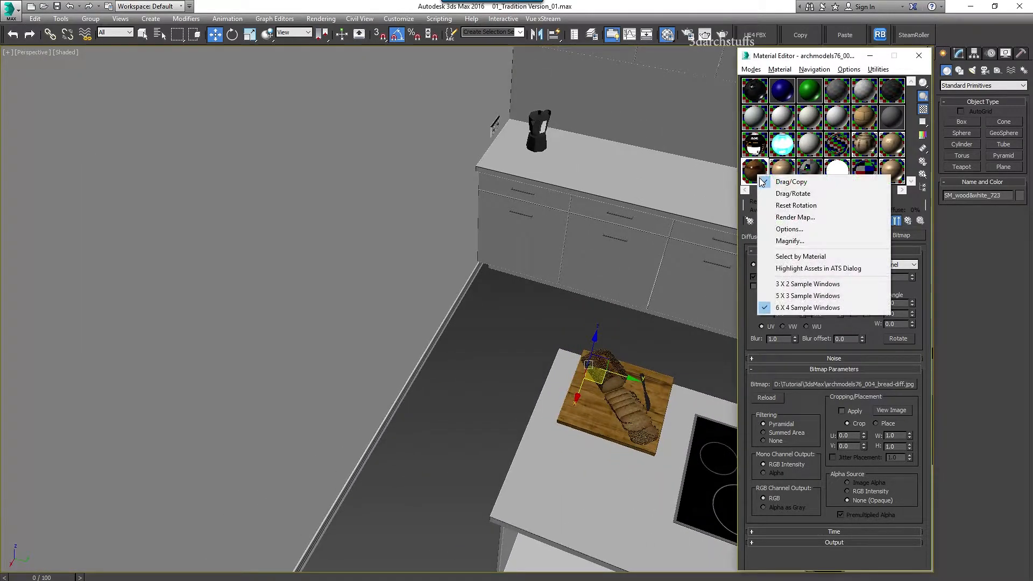
click(785, 254)
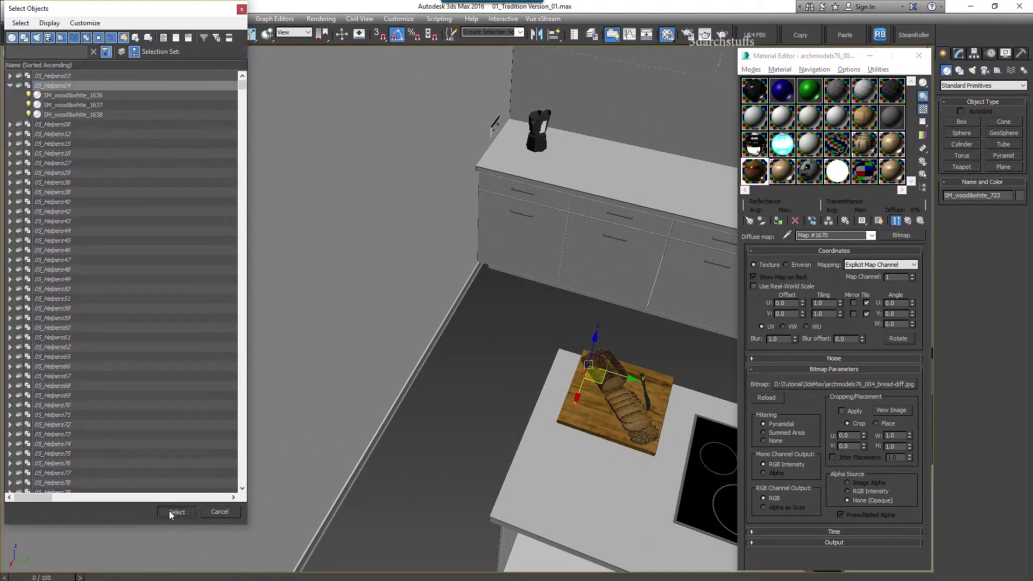
click(169, 512)
middle_drag(571, 404, 489, 375)
key(Delete)
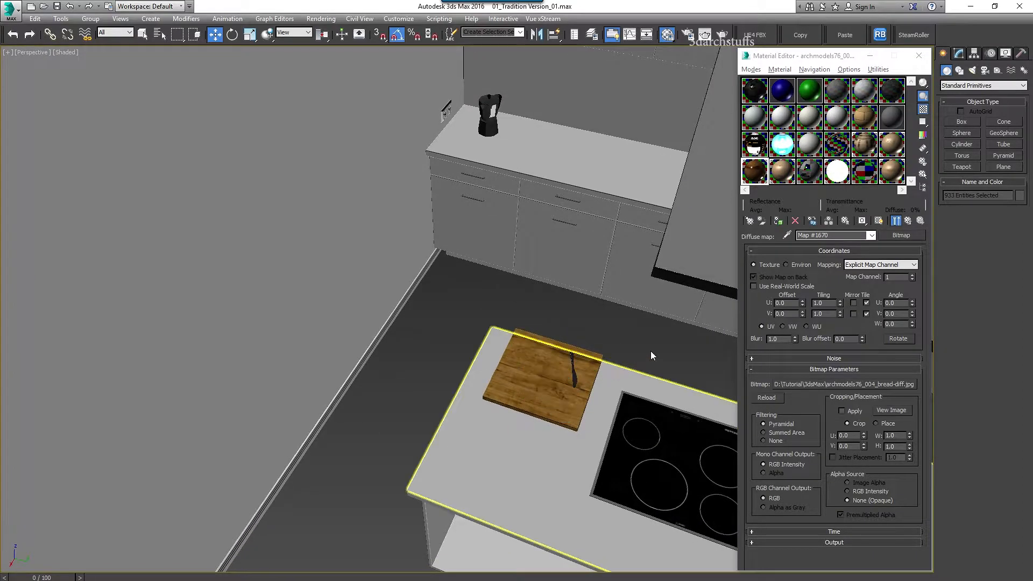
Pick up the cutting board's material, select the objects using it, and hide the board
click(788, 236)
click(535, 354)
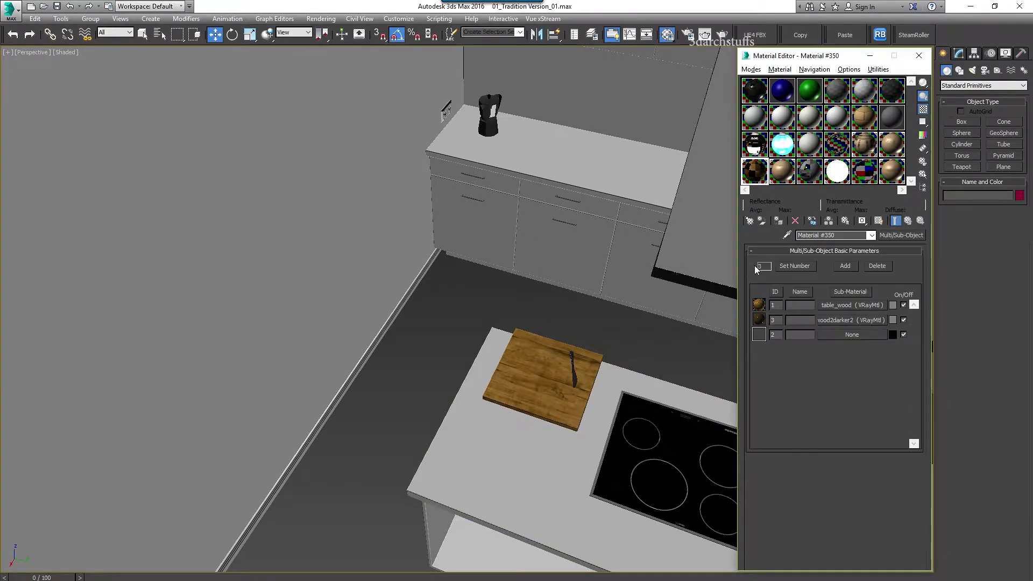
right_click(755, 173)
click(775, 253)
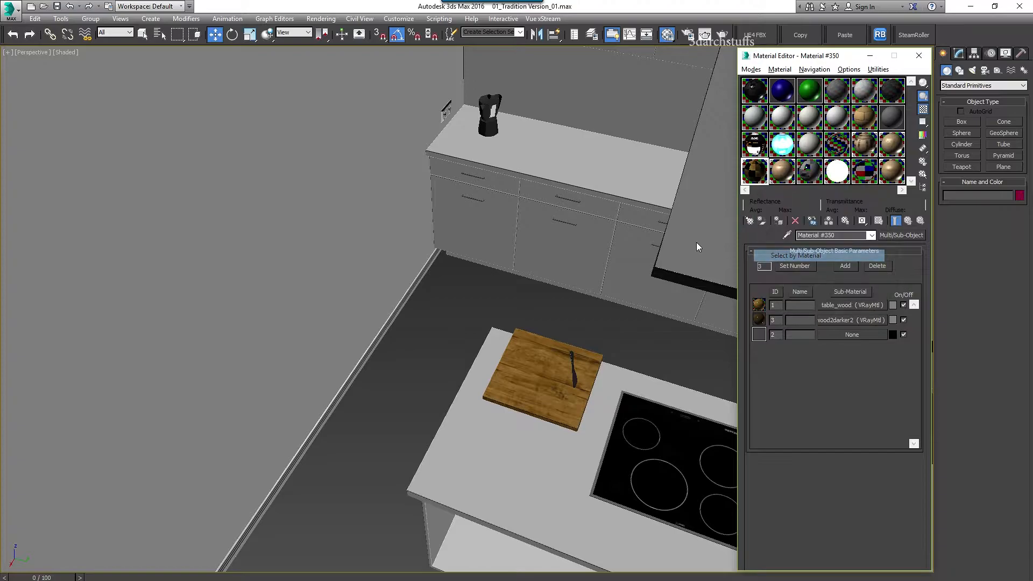
click(186, 509)
middle_drag(535, 398, 452, 371)
key(z)
scroll(492, 394, down, 5)
key(Delete)
Hide the cooktop on the kitchen island
key(alt+q)
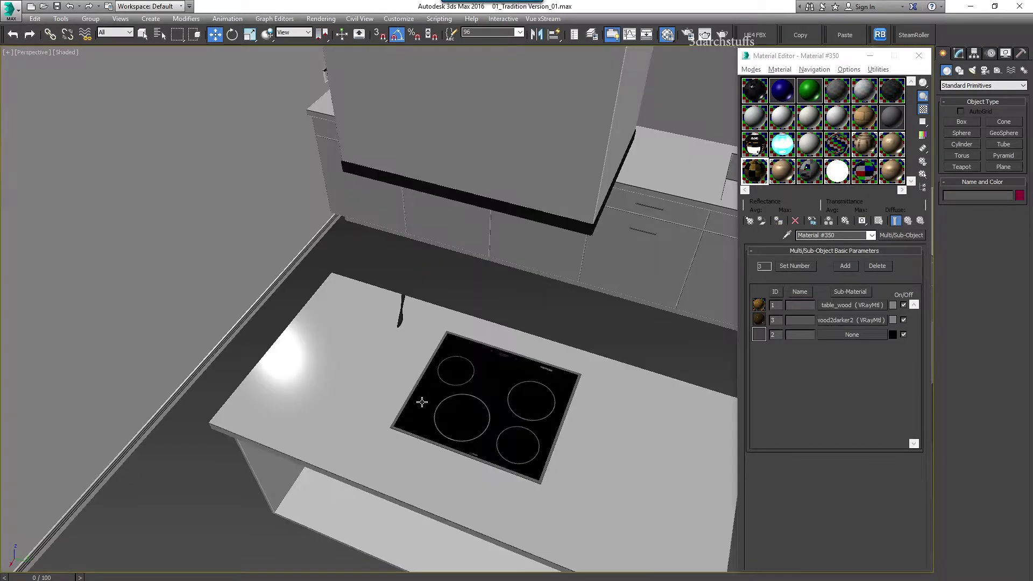
scroll(529, 371, down, 5)
scroll(516, 400, up, 5)
click(543, 368)
key(Delete)
Select and frame the potted plant beside the sink
scroll(571, 350, down, 2)
middle_drag(589, 339, 397, 399)
scroll(419, 380, down, 3)
click(533, 305)
key(z)
scroll(574, 367, down, 4)
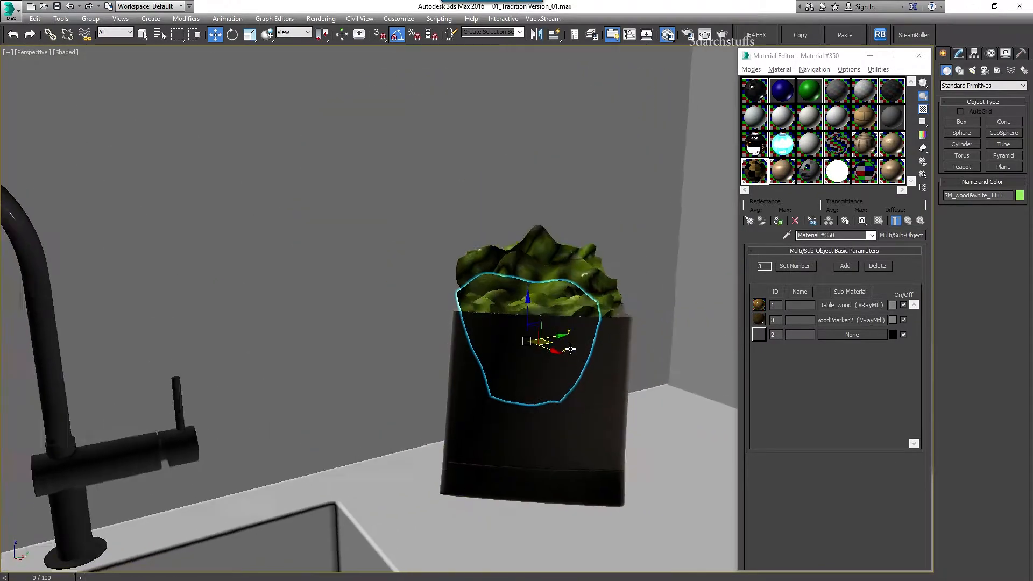
Pick up the bag's paket material and check that its diffuse file is paper_DIFFUSE.jpg
click(785, 236)
click(581, 356)
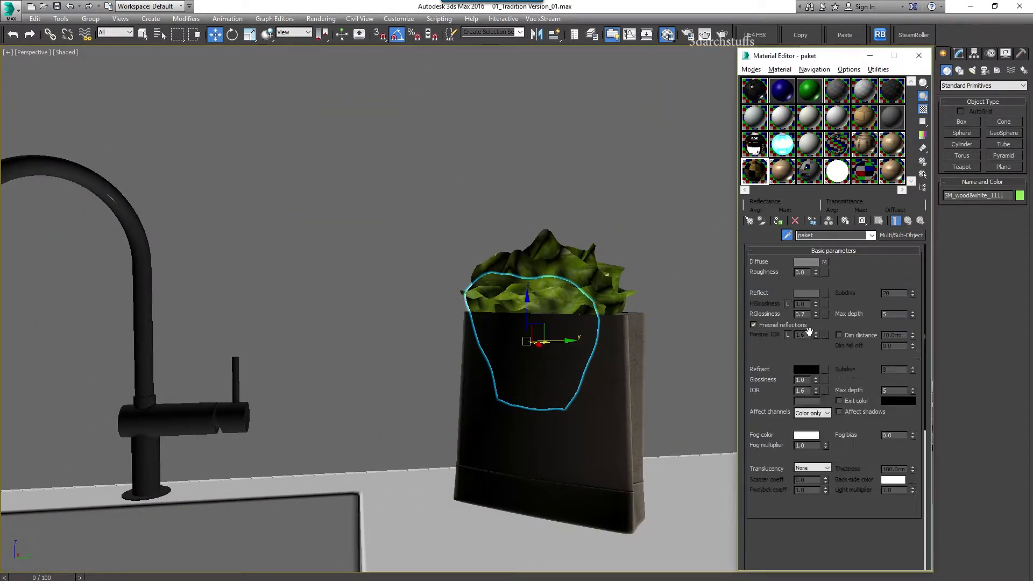
click(826, 263)
click(847, 385)
click(996, 492)
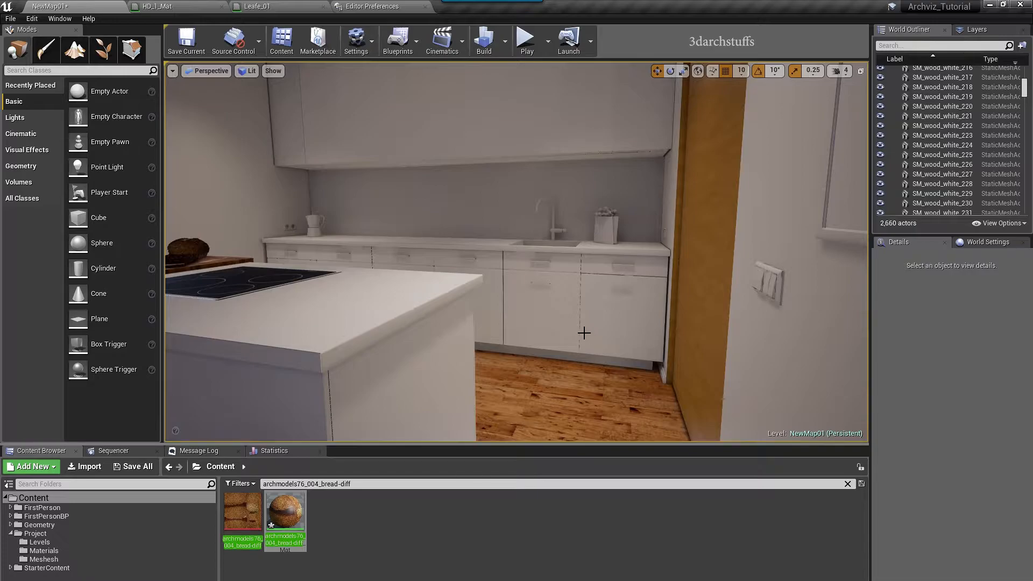
Locate paper_Mat in the Content Browser and apply it to the paper bag beside the sink
right_drag(584, 333, 591, 315)
click(503, 349)
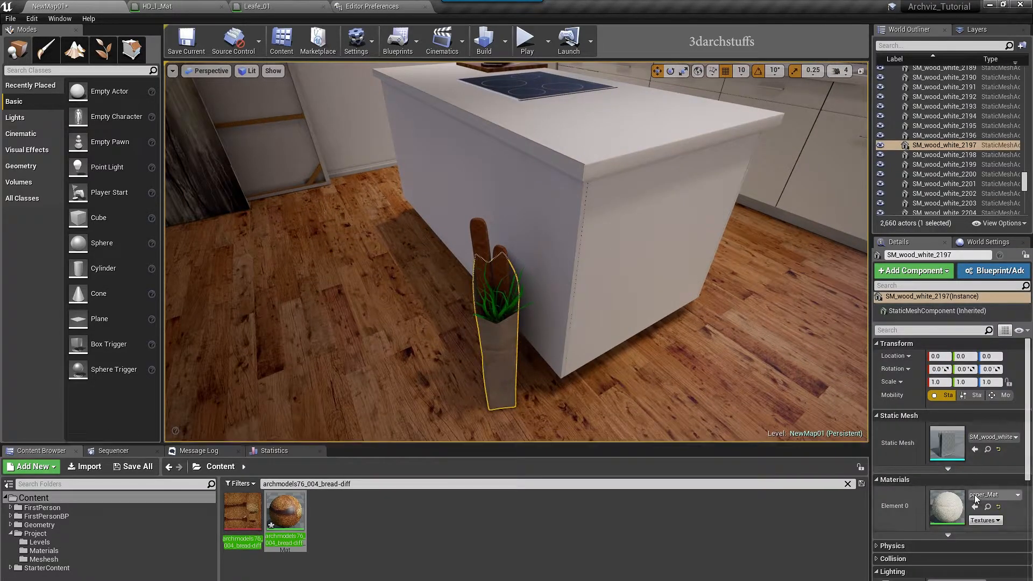
click(987, 507)
right_drag(503, 265, 608, 213)
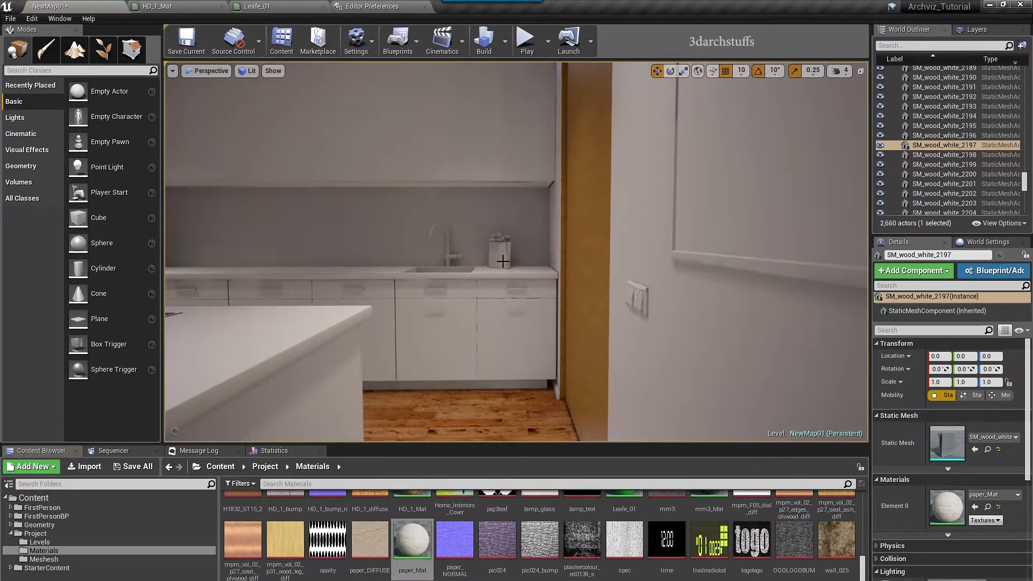
click(503, 265)
key(f)
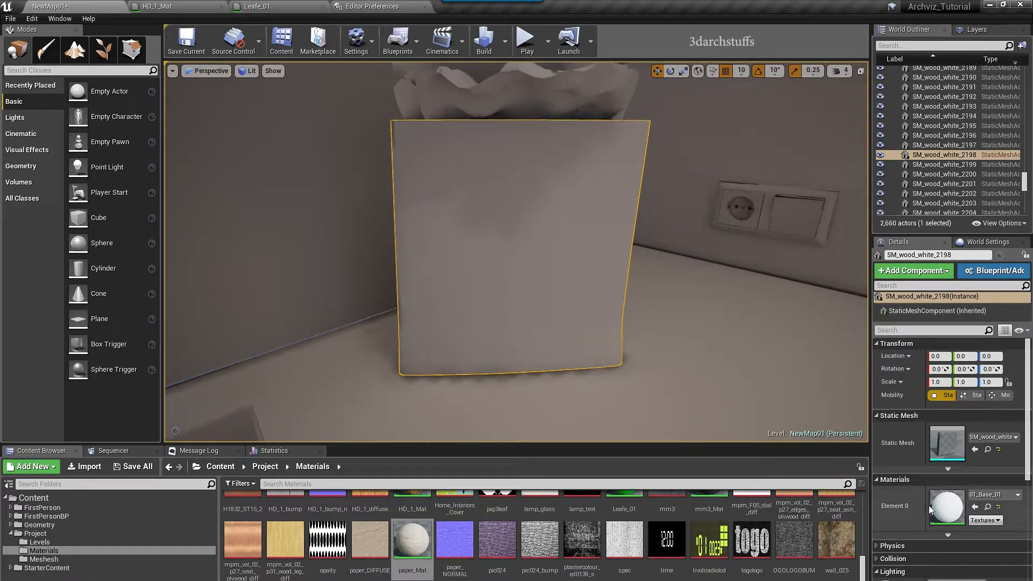
click(975, 507)
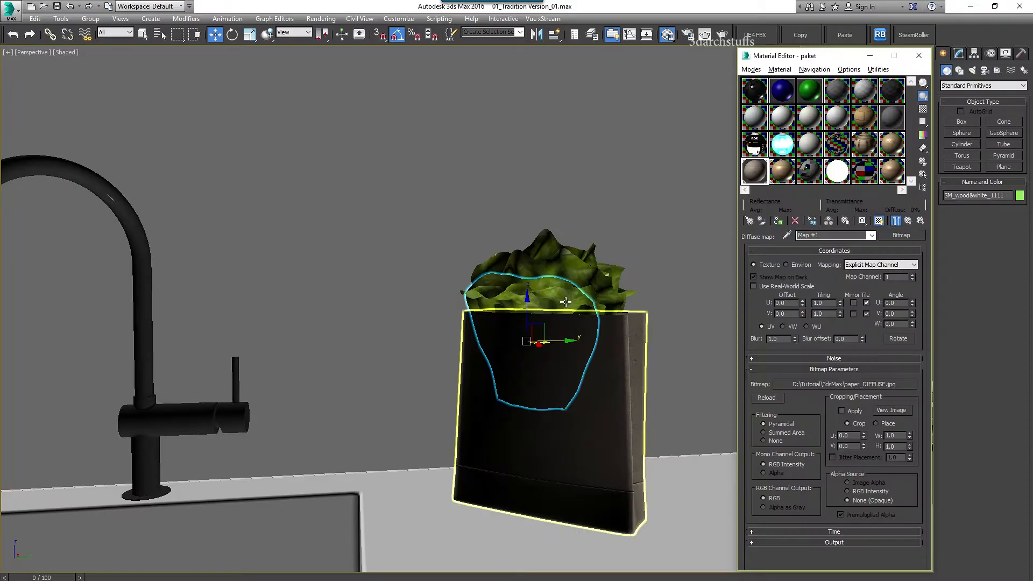
Hide the paper bag
middle_drag(531, 364, 516, 355)
key(ctrl+d)
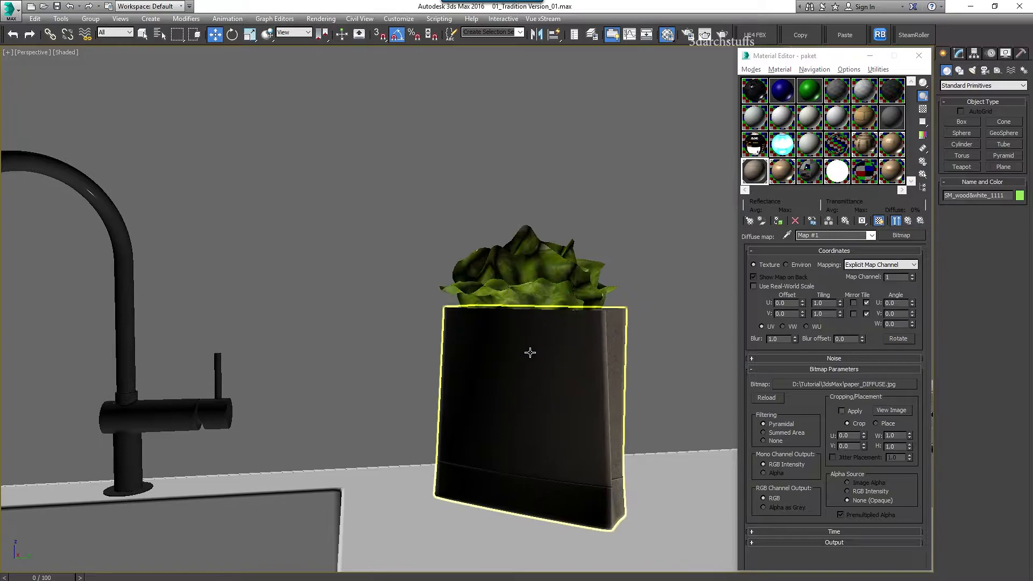
click(544, 370)
key(Delete)
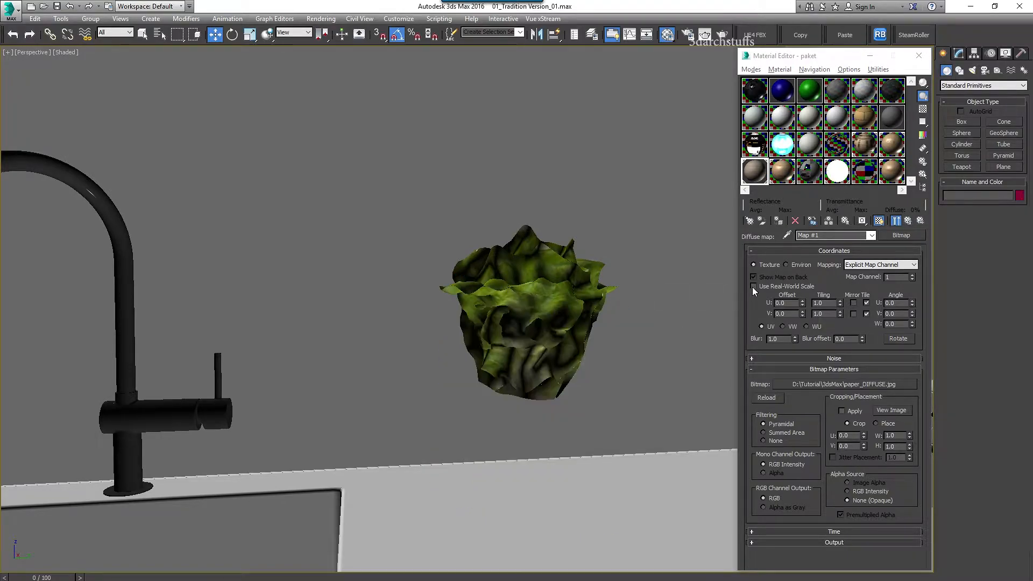
Confirm the lettuce's diffuse texture is grass.jpg and apply grass_Mat to the plant's leaves
click(787, 236)
click(515, 298)
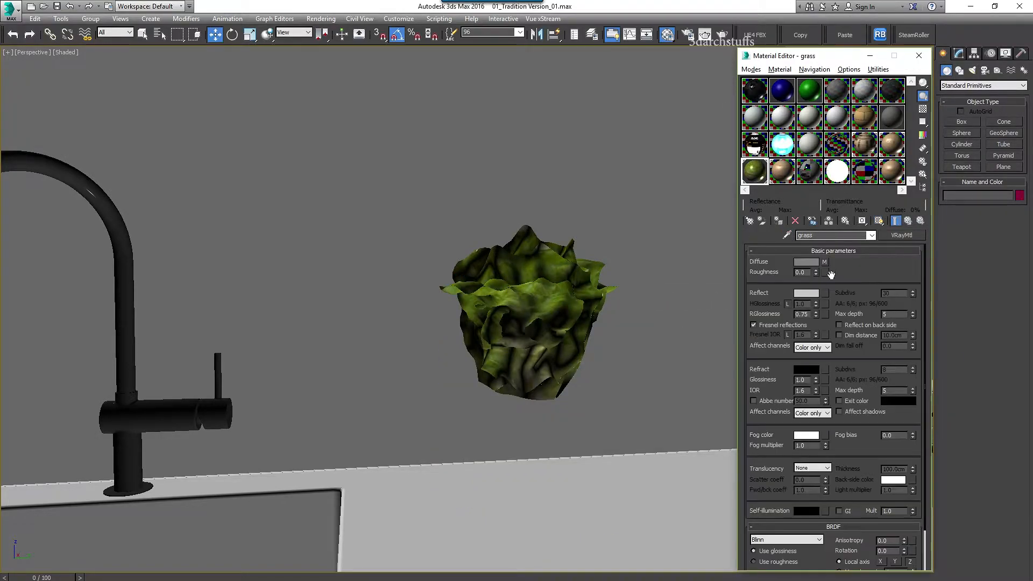
click(824, 263)
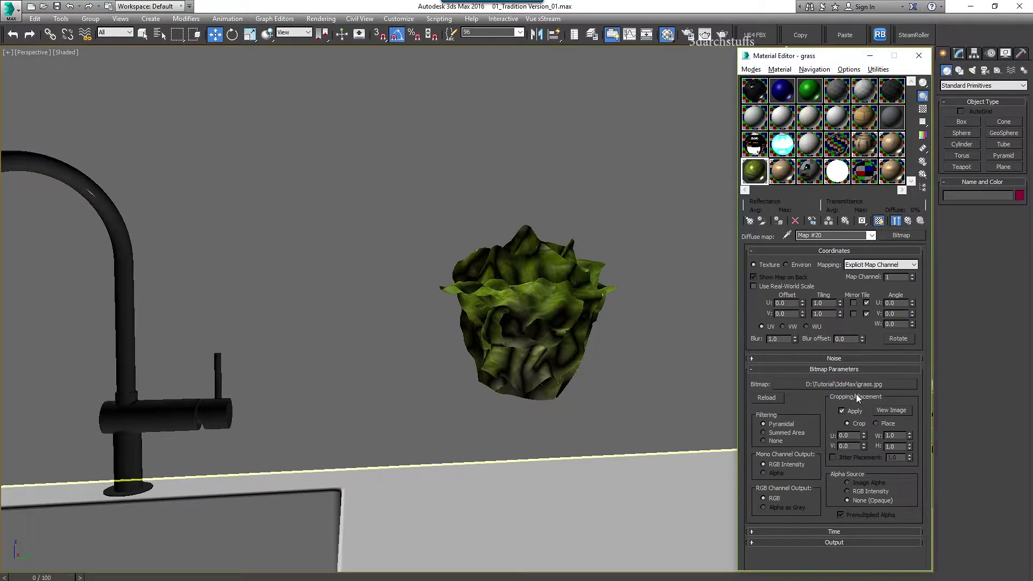
click(873, 385)
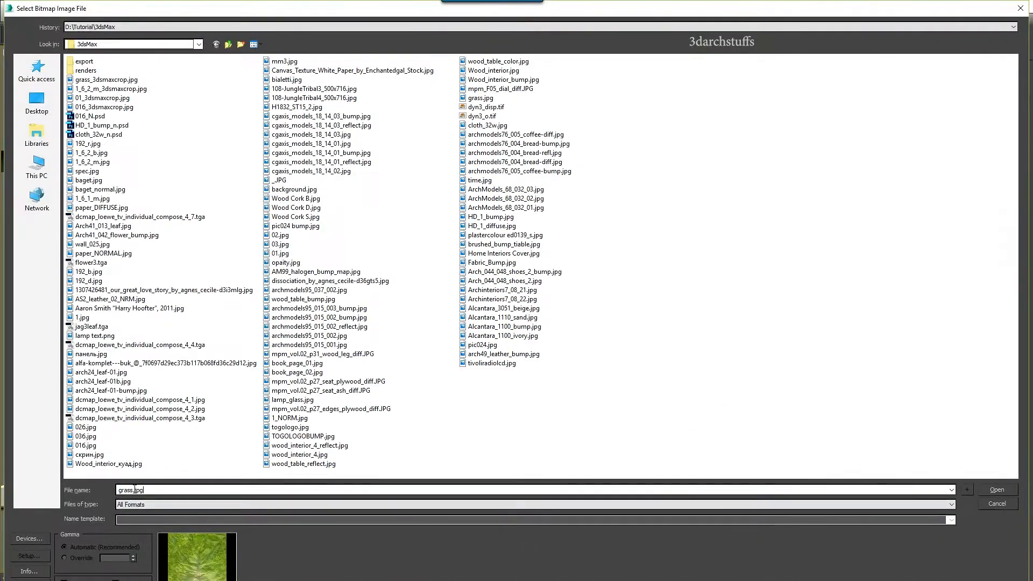
text(grass)
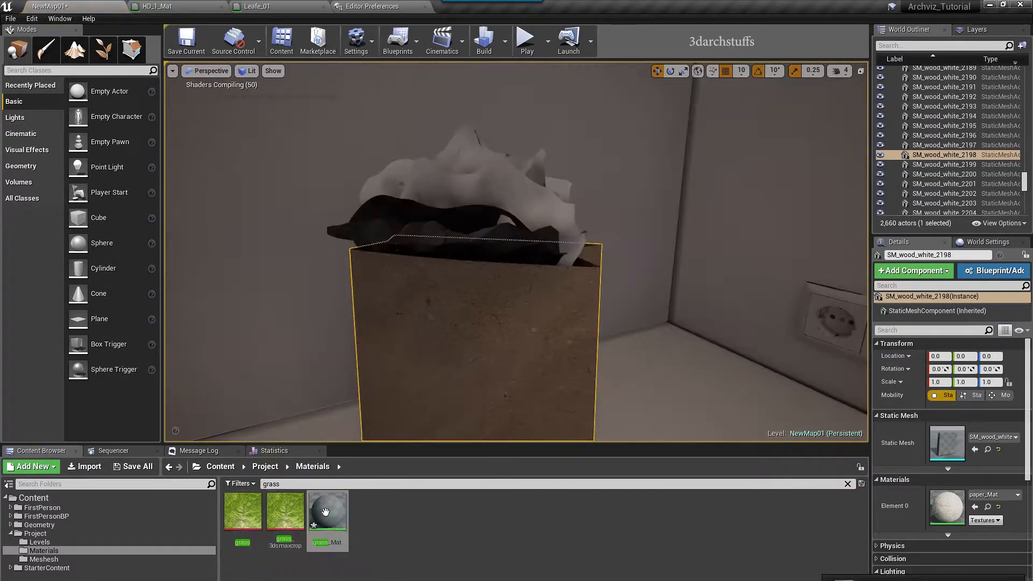
drag(327, 511, 510, 301)
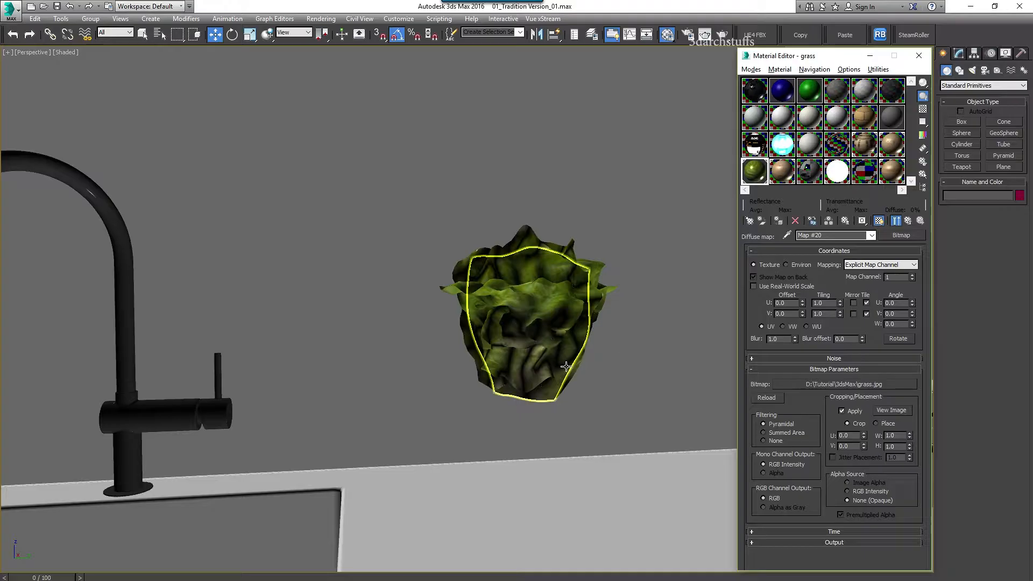
key(h)
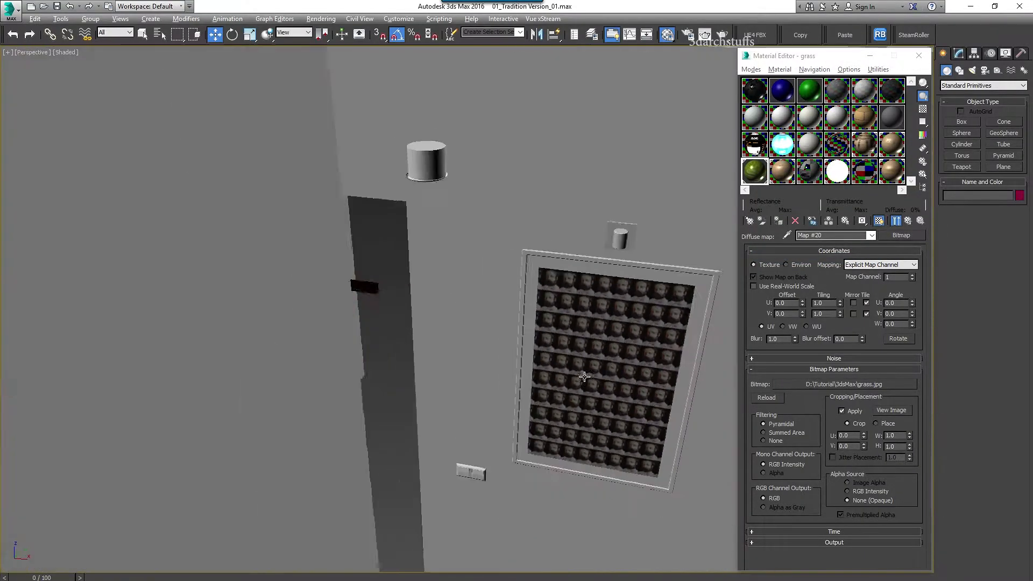
Find the wall portrait's image file and search the Content Browser for its title
click(530, 304)
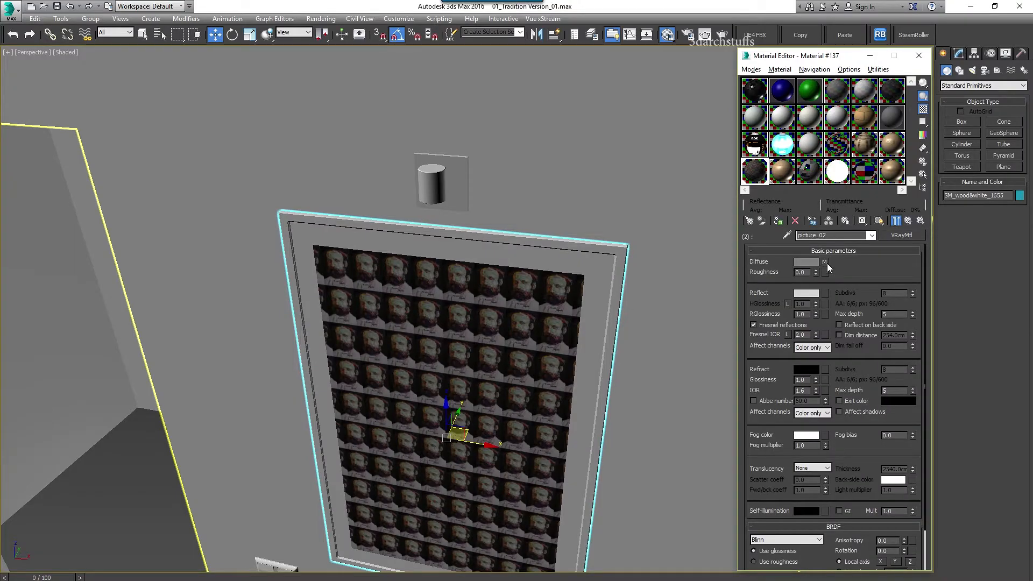
click(827, 263)
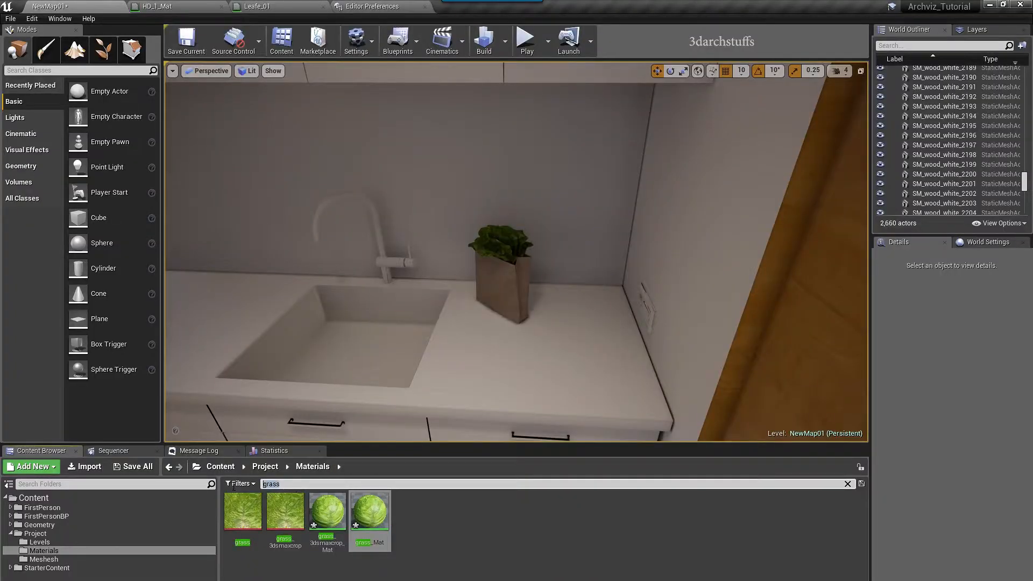
text(Aaron Smith "Harry Hoofter" 2011)
key(BackSpace)
key(BackSpace)
key(BackSpace)
key(BackSpace)
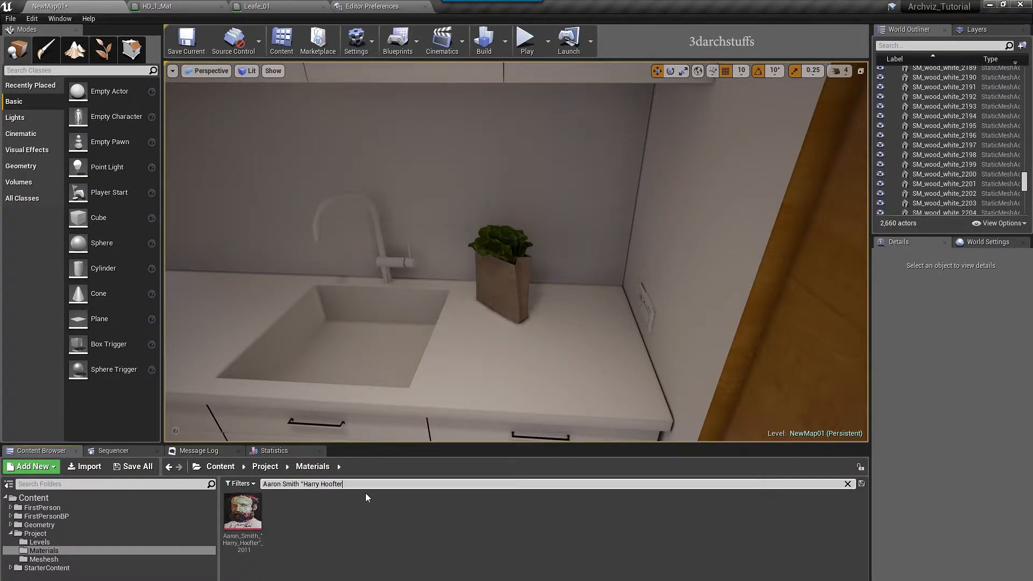
Refine the Content Browser search until the portrait texture shows, then face the wall frame
text(", 2011)
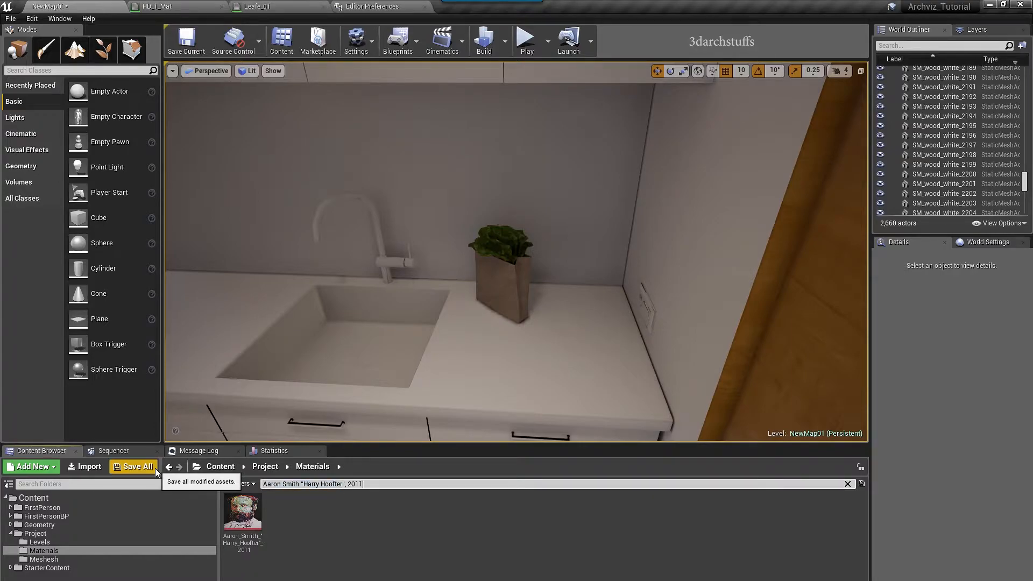
click(53, 498)
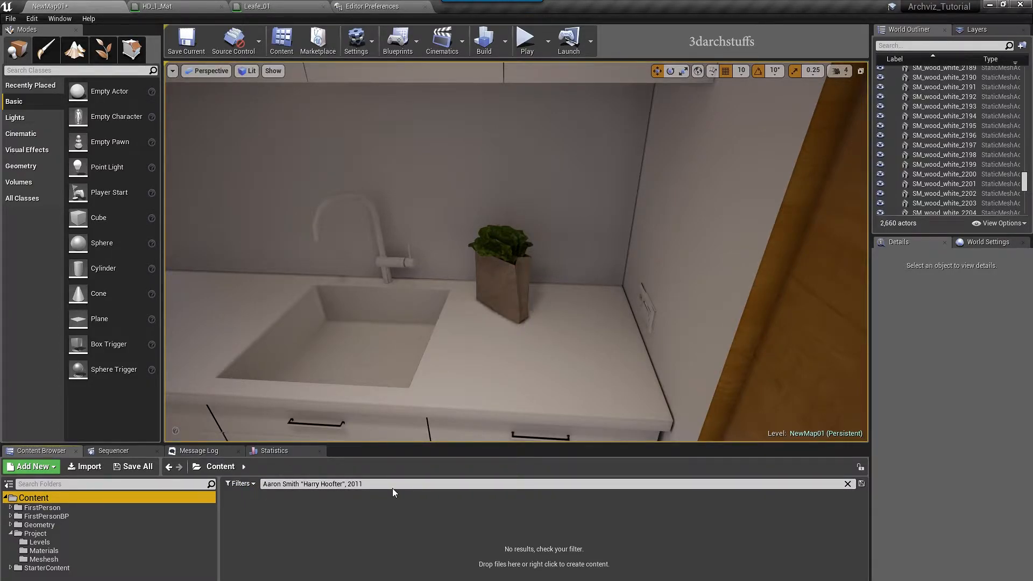
drag(364, 484, 342, 485)
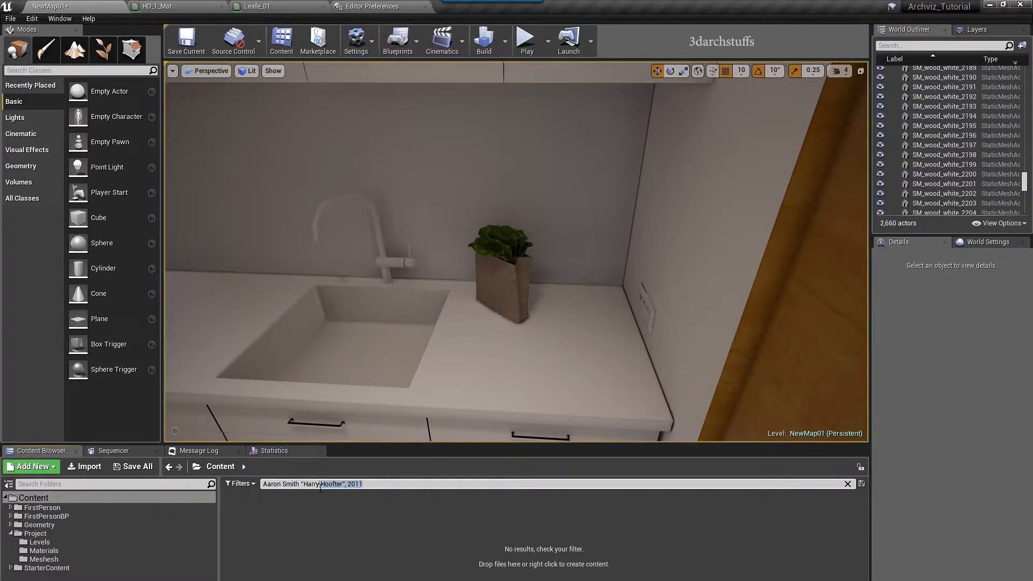
key(BackSpace)
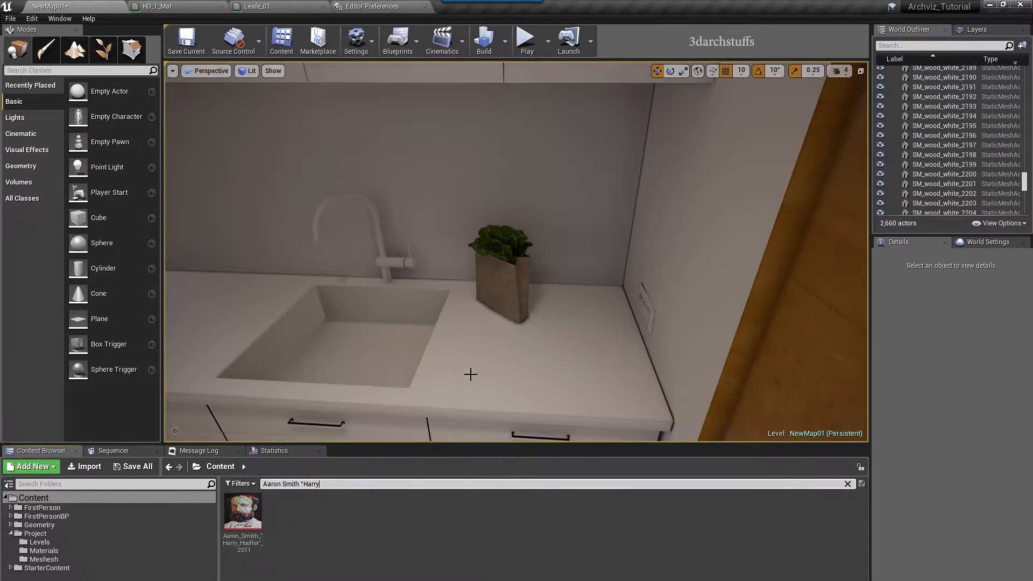
right_drag(461, 386, 699, 386)
mouse_move(491, 348)
right_down()
mouse_move(780, 348)
mouse_move(491, 348)
right_up()
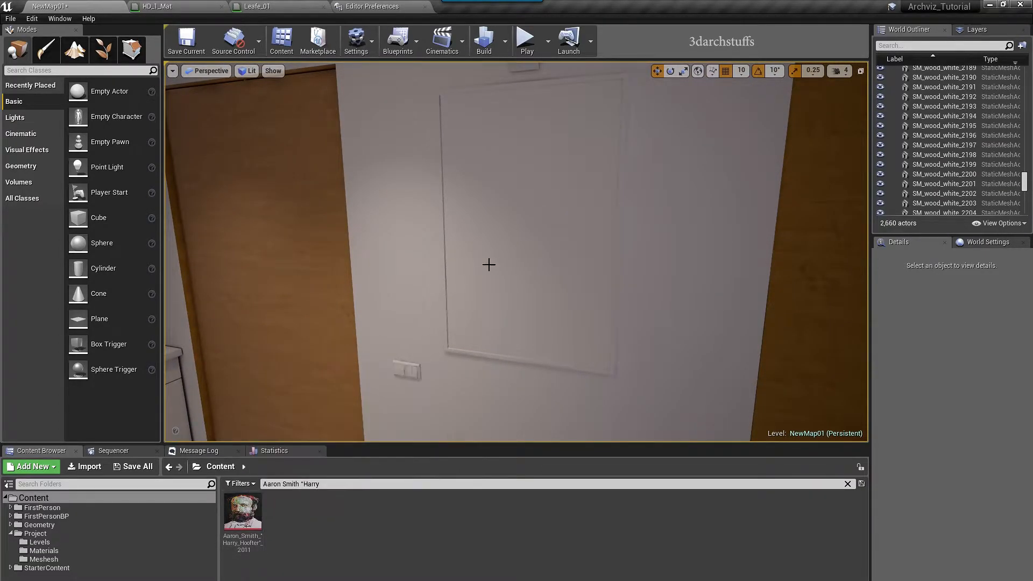
Create a material from the portrait texture and assign it to the frame panel's Element 1
click(535, 235)
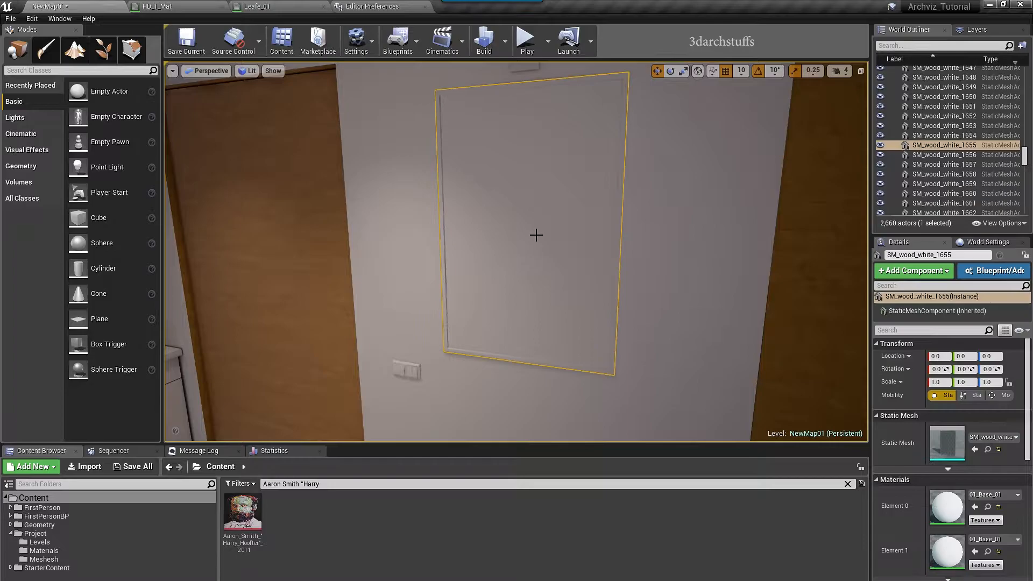
right_click(261, 510)
click(285, 220)
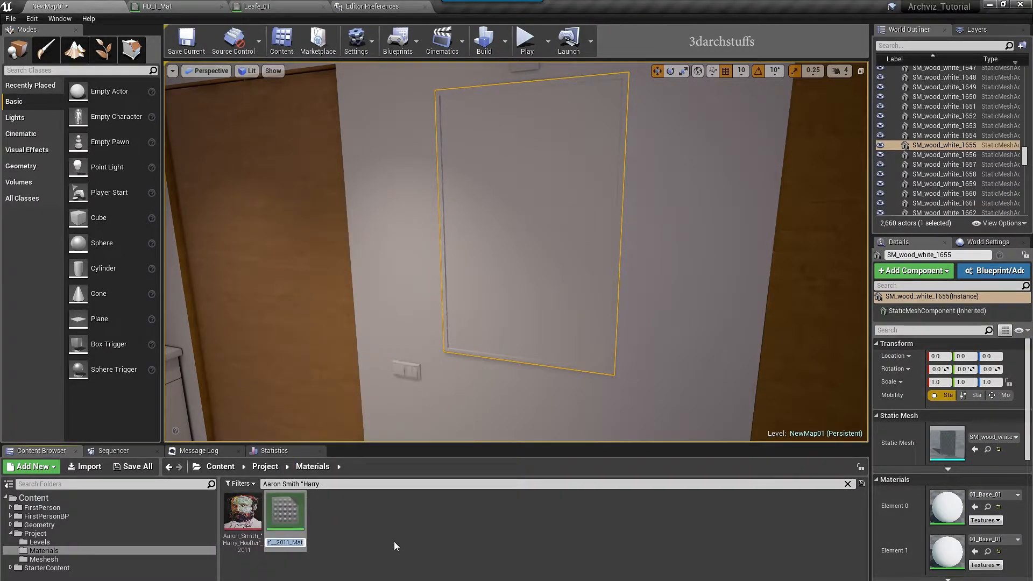
key(Return)
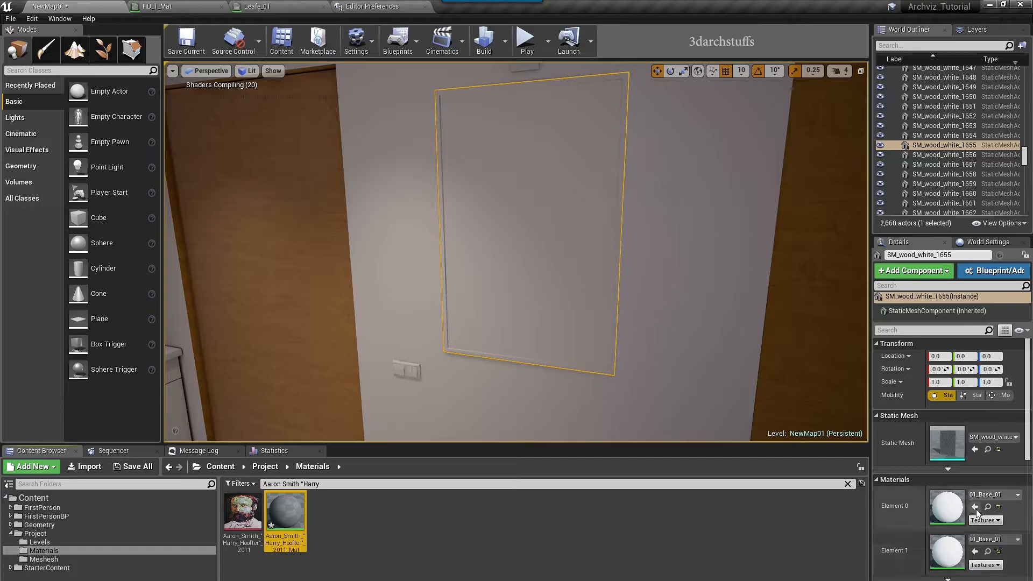
click(973, 508)
right_drag(525, 284, 571, 285)
key(ctrl+z)
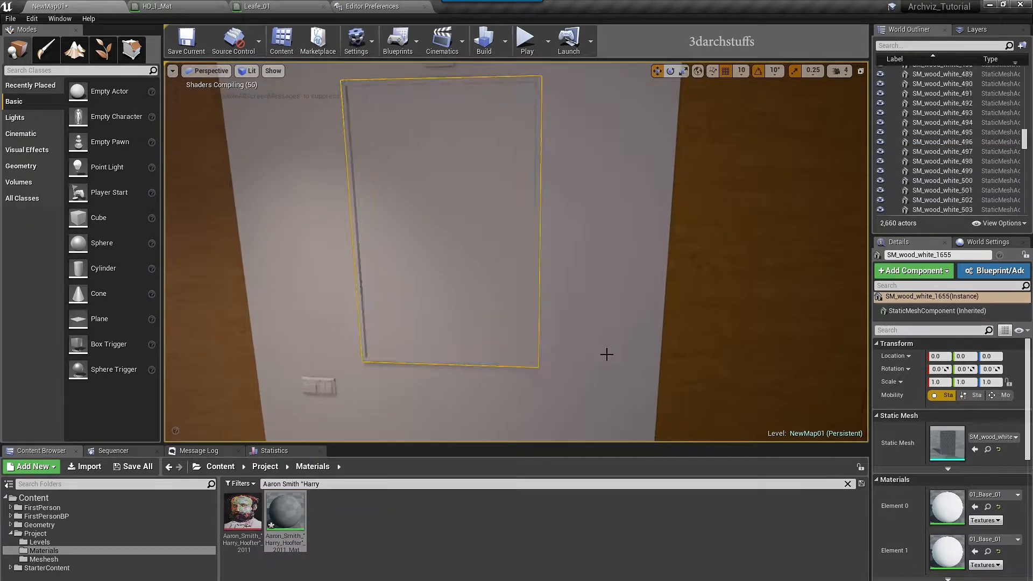
click(974, 551)
right_drag(608, 293, 597, 312)
key(Escape)
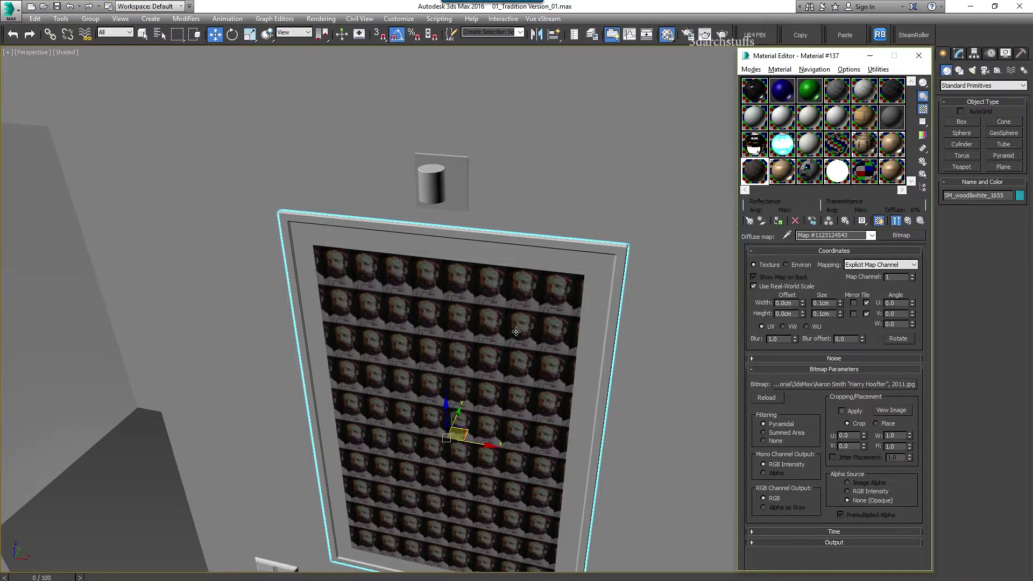
Pull back over the apartment and select a piece of the dinosaur model
middle_drag(516, 331, 484, 312)
key(Delete)
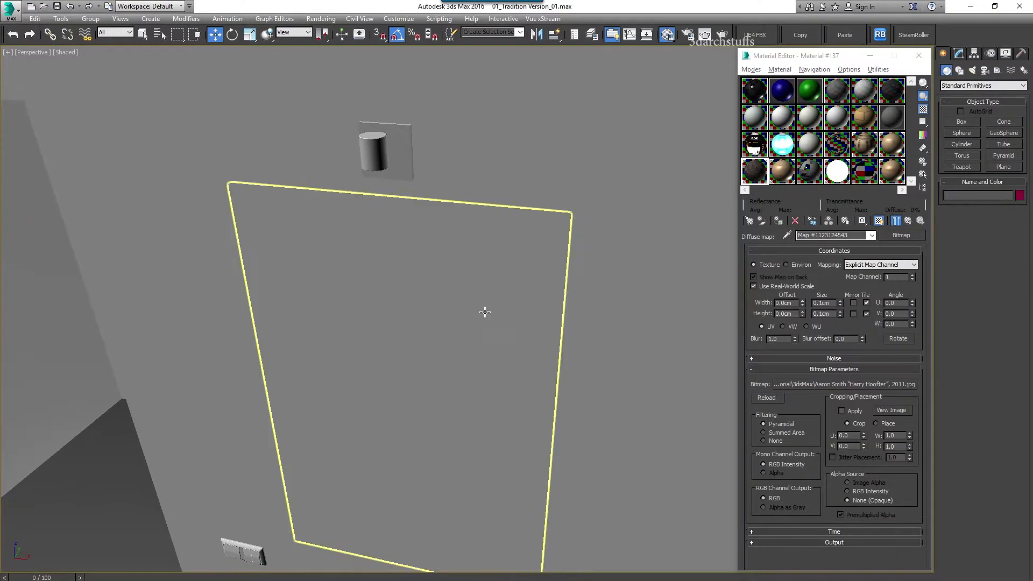
scroll(484, 311, down, 8)
alt+middle_drag(404, 285, 497, 351)
click(496, 352)
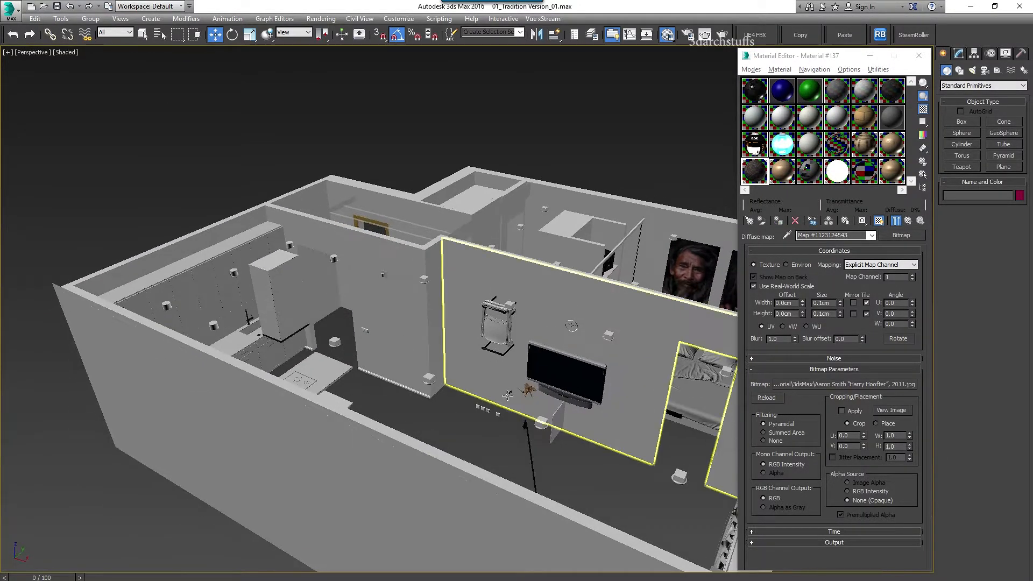
scroll(545, 393, up, 10)
scroll(505, 383, up, 3)
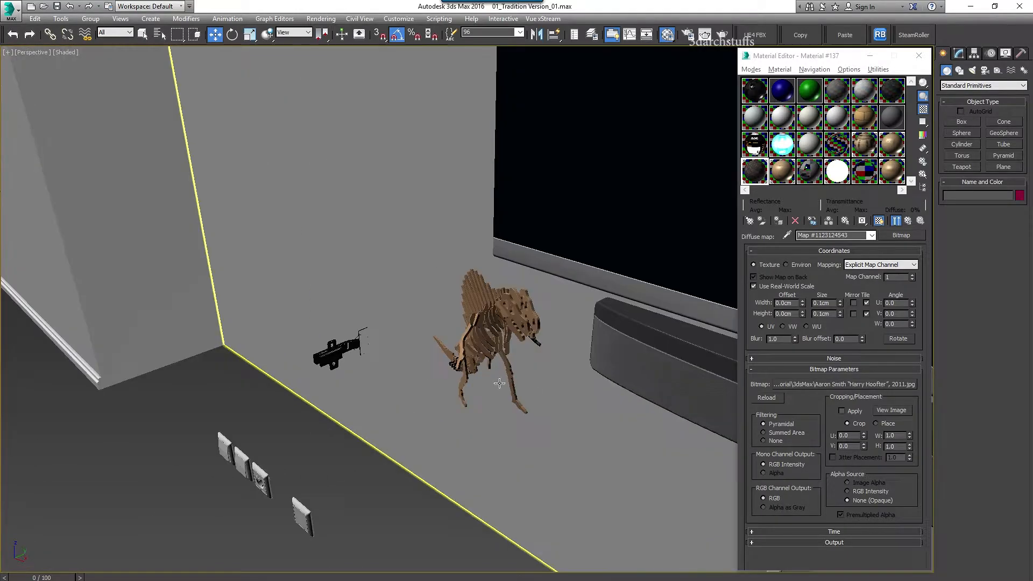
click(489, 327)
Pick up the dinosaur's oak material and look up its alfa-komplet---buk diffuse image file
click(788, 235)
click(510, 294)
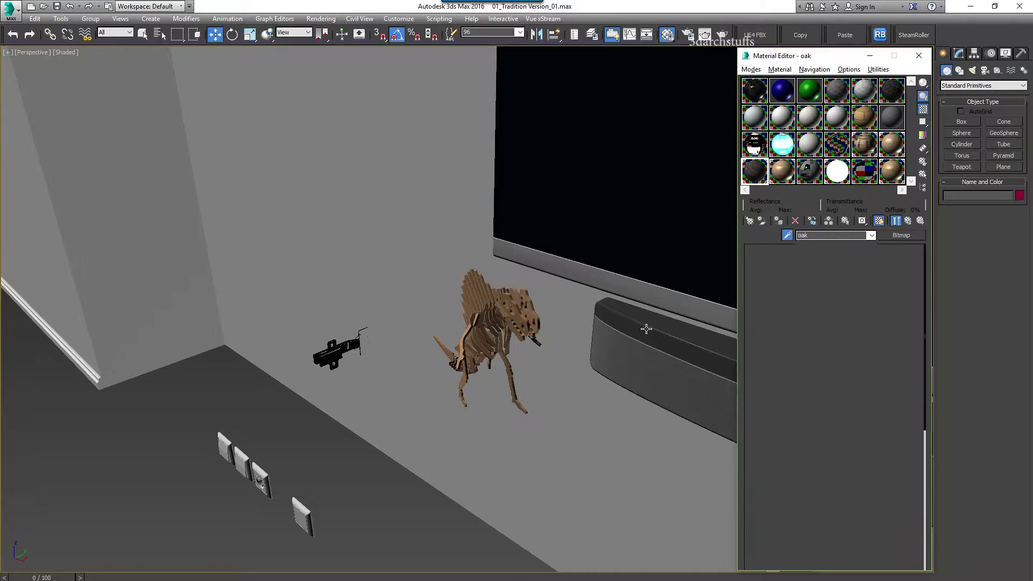
click(824, 262)
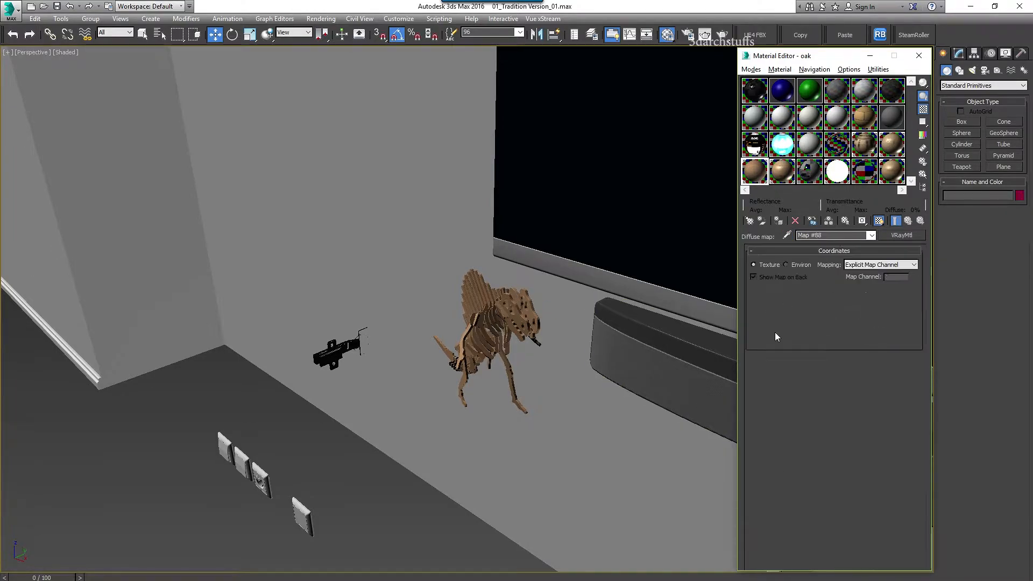
click(838, 385)
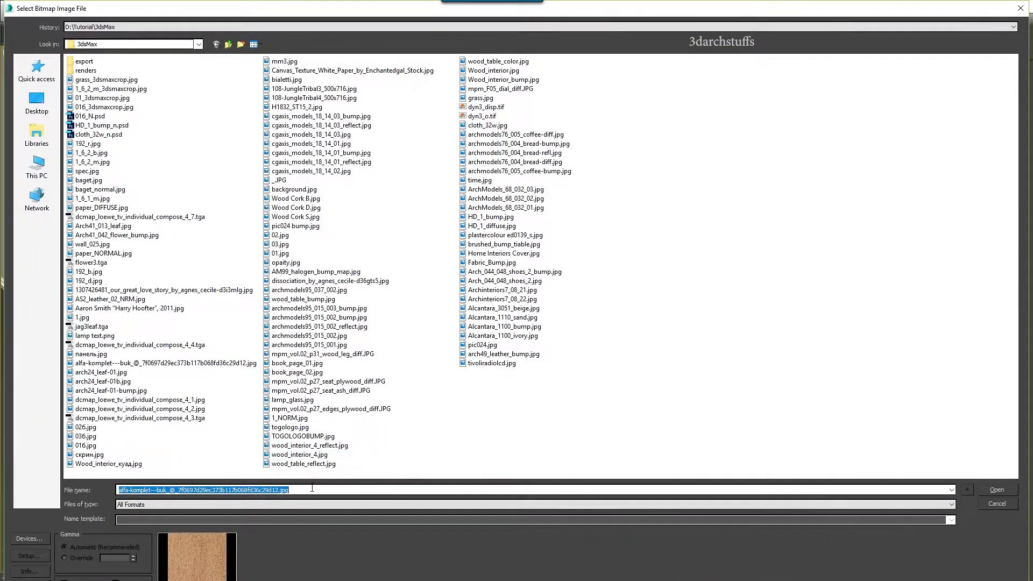
click(996, 504)
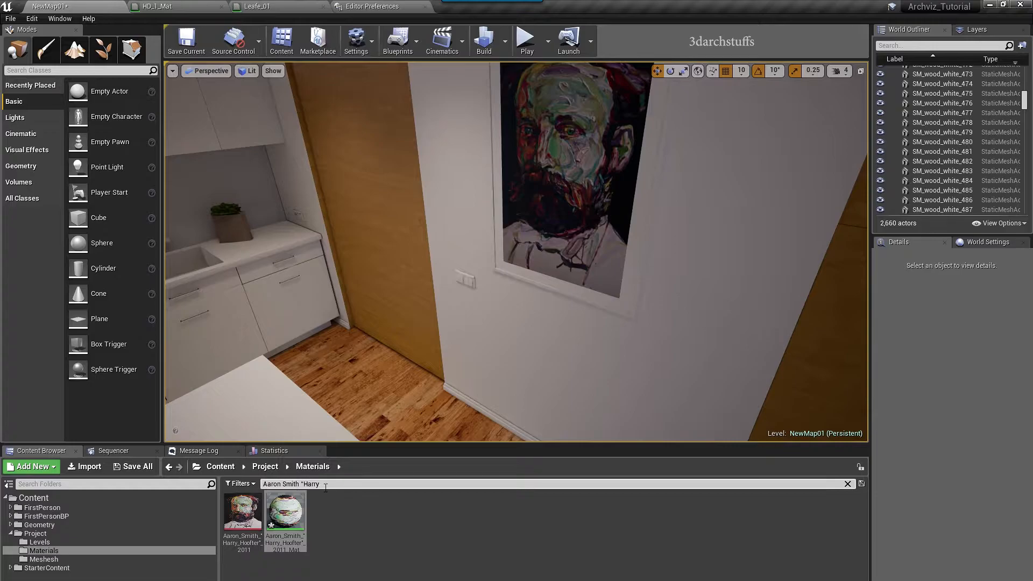
Find the pasted wood texture and drop it onto the dinosaur's tail as a material
text(alfa-komplet---buk_@_7f0697d29ec373b117b068fd36c29d12)
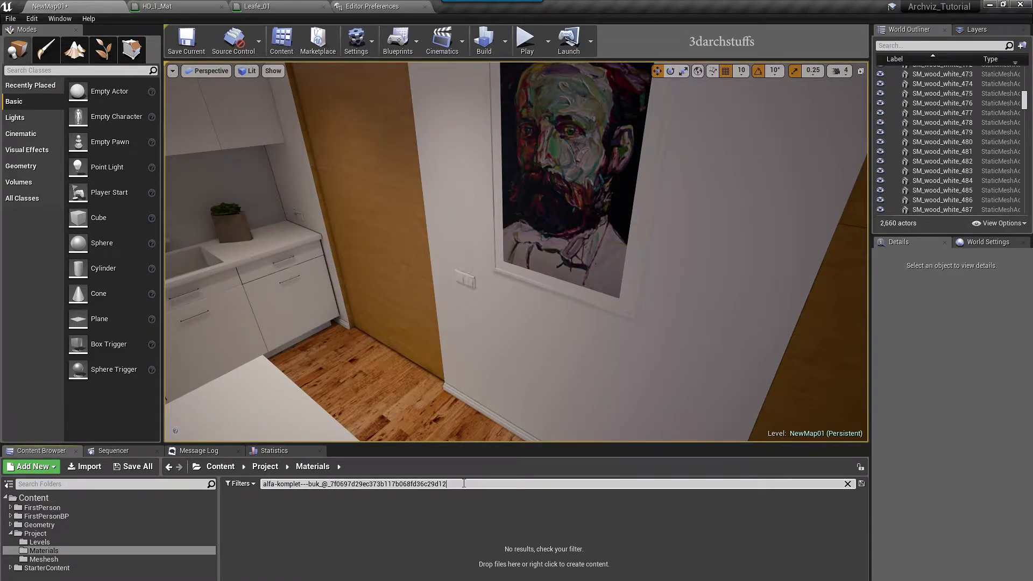
click(242, 511)
right_drag(456, 346, 458, 345)
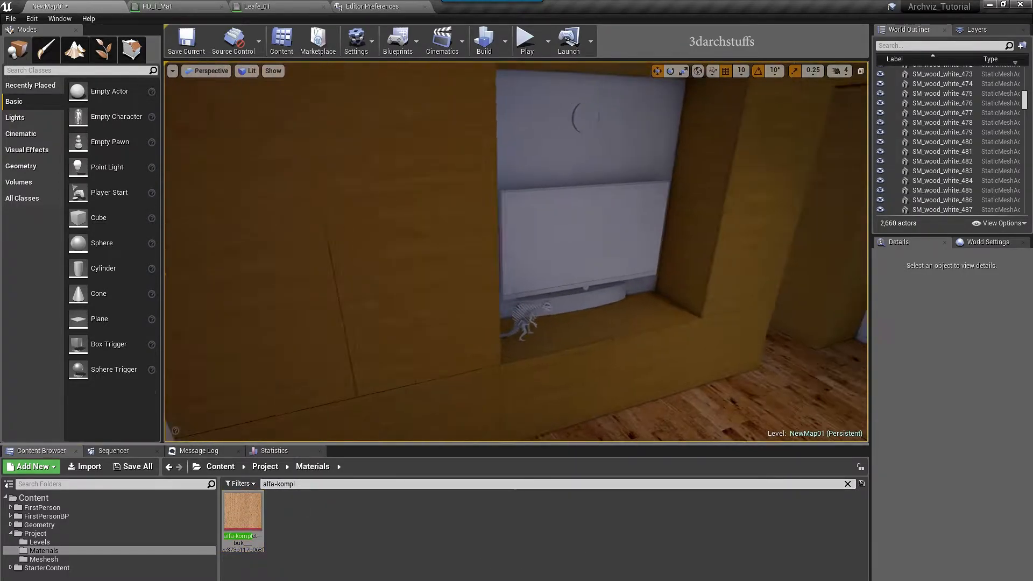
click(514, 323)
key(f)
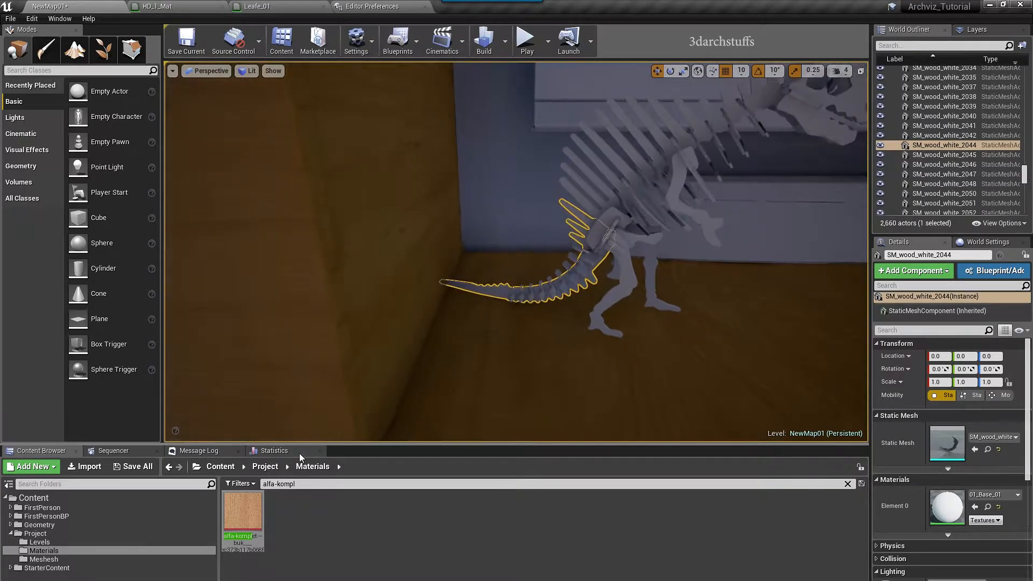
drag(243, 514, 581, 281)
right_drag(478, 294, 480, 294)
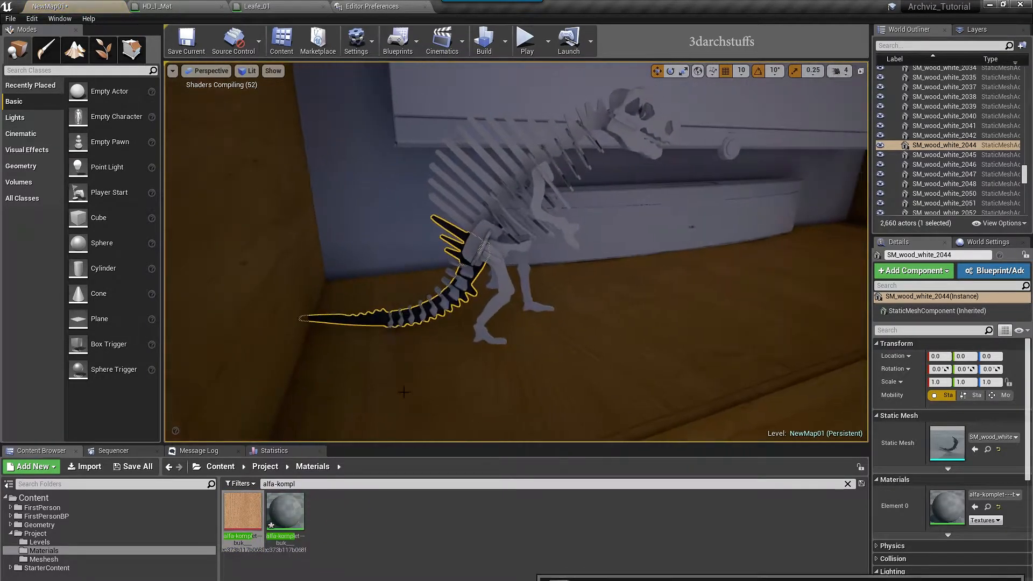
Apply the new wood material to the tail vertebrae, spine, legs, hip and arm pieces
click(461, 282)
ctrl+click(466, 274)
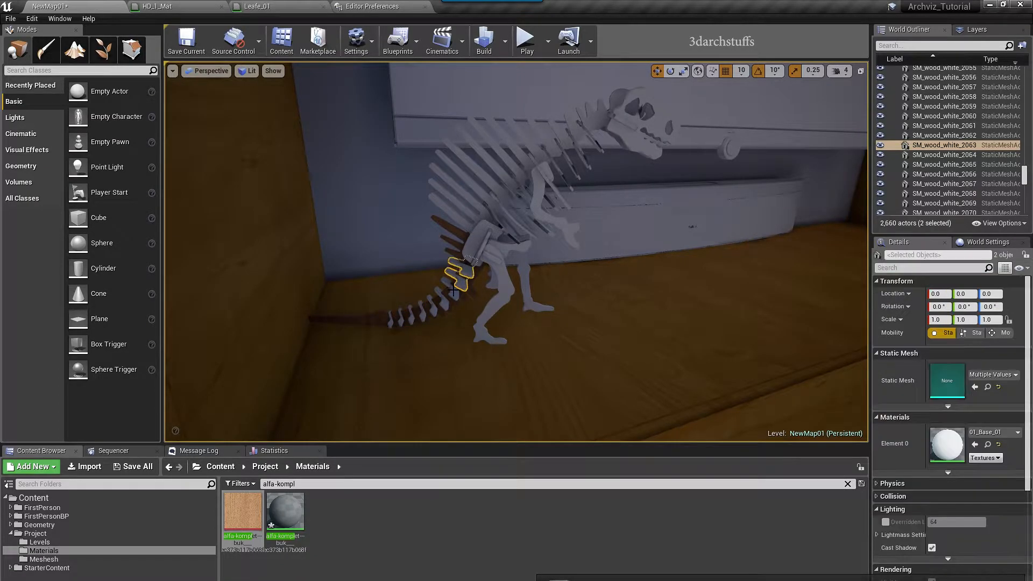
ctrl+click(453, 293)
ctrl+click(430, 308)
ctrl+click(421, 312)
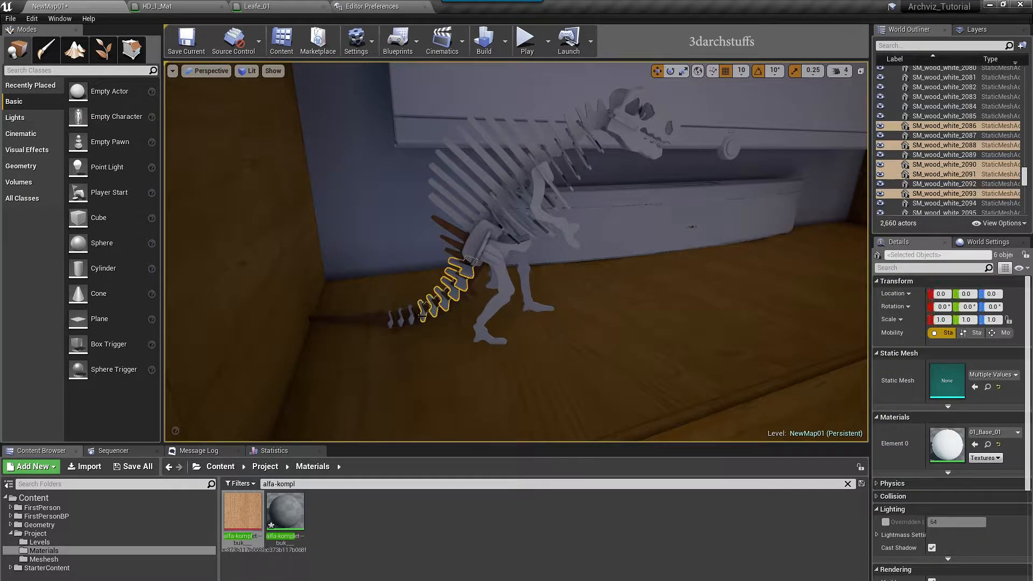
ctrl+click(409, 316)
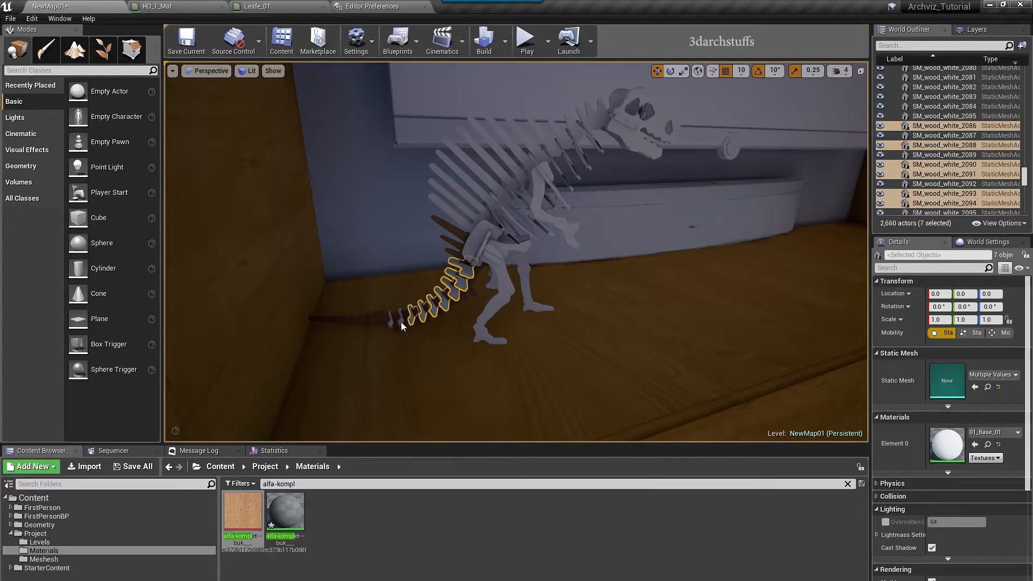
ctrl+click(389, 323)
ctrl+click(480, 237)
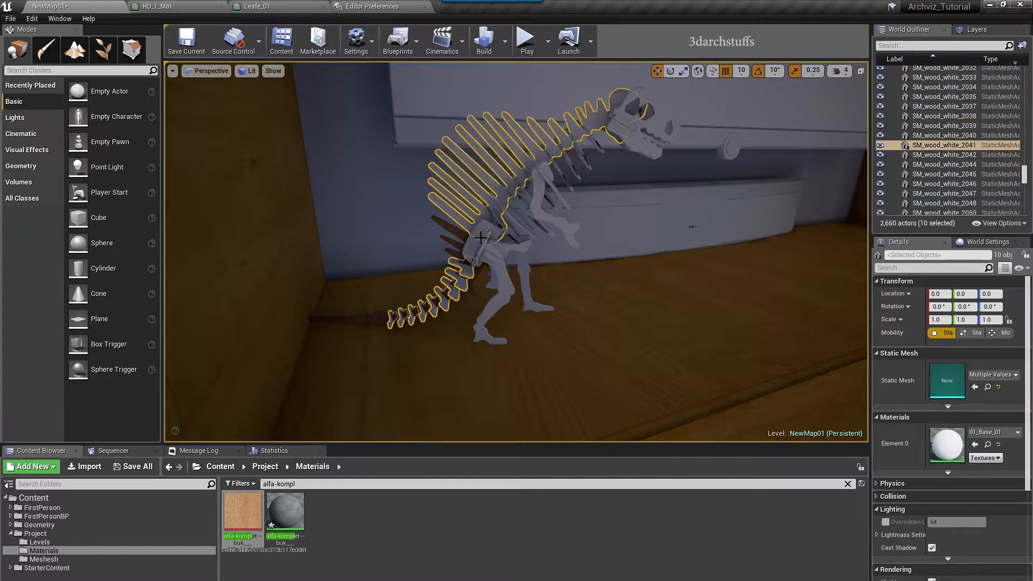
ctrl+click(504, 277)
ctrl+click(523, 280)
ctrl+click(516, 249)
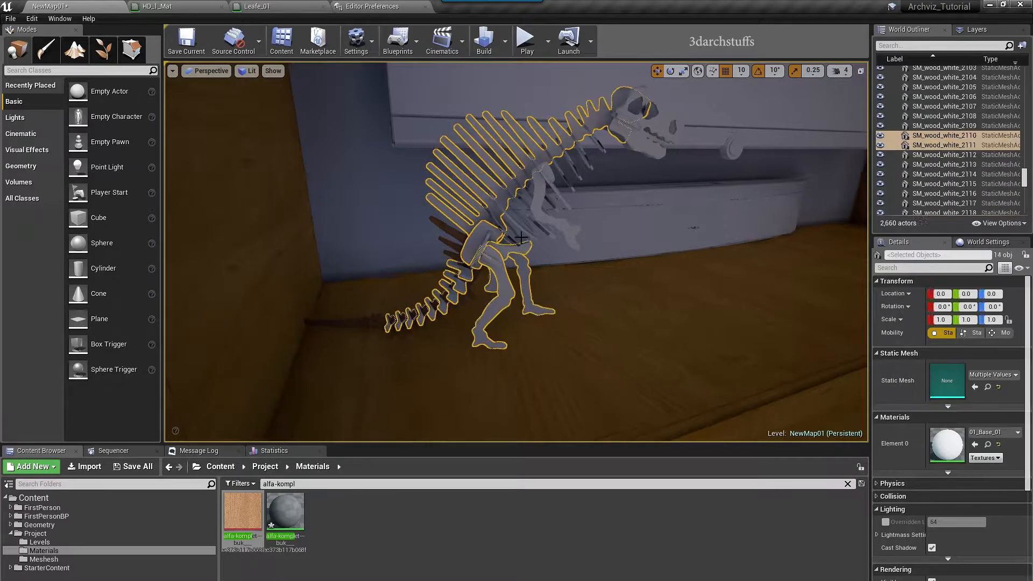
ctrl+click(539, 219)
click(285, 511)
click(974, 445)
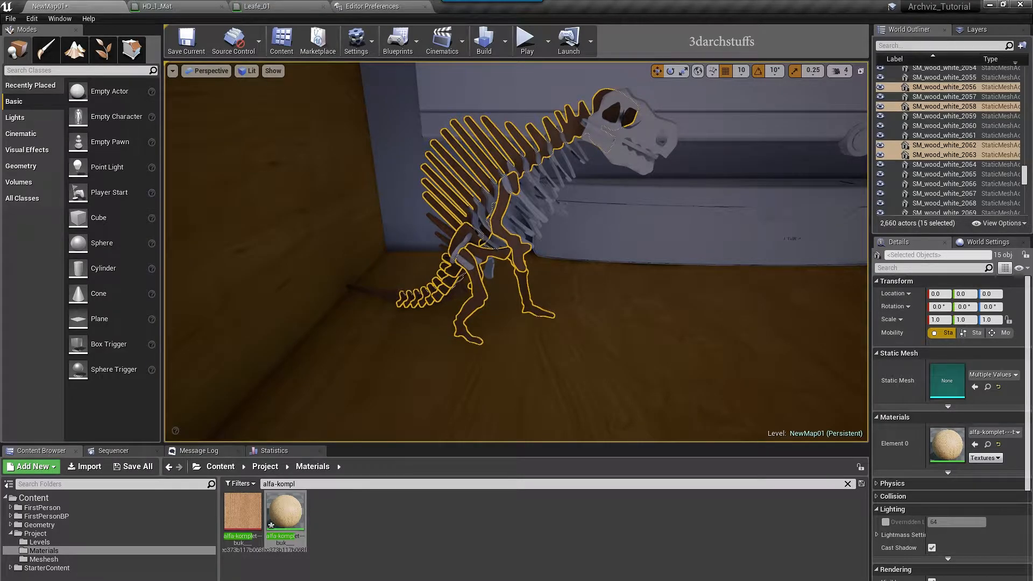
Apply the wood material to the arm, rib pieces, neck, skull and neck bar
click(478, 234)
ctrl+click(485, 209)
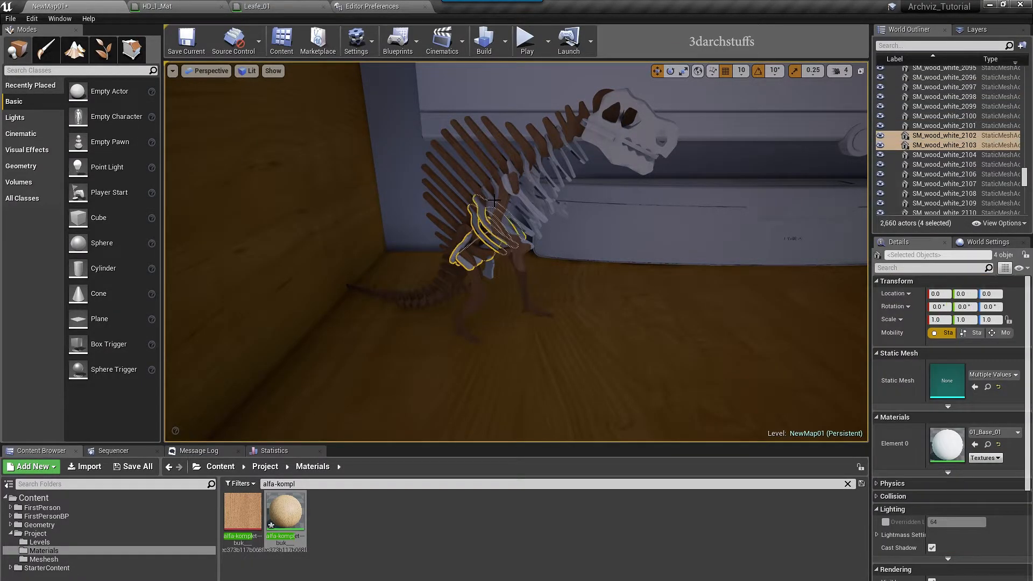
ctrl+click(499, 189)
ctrl+click(510, 169)
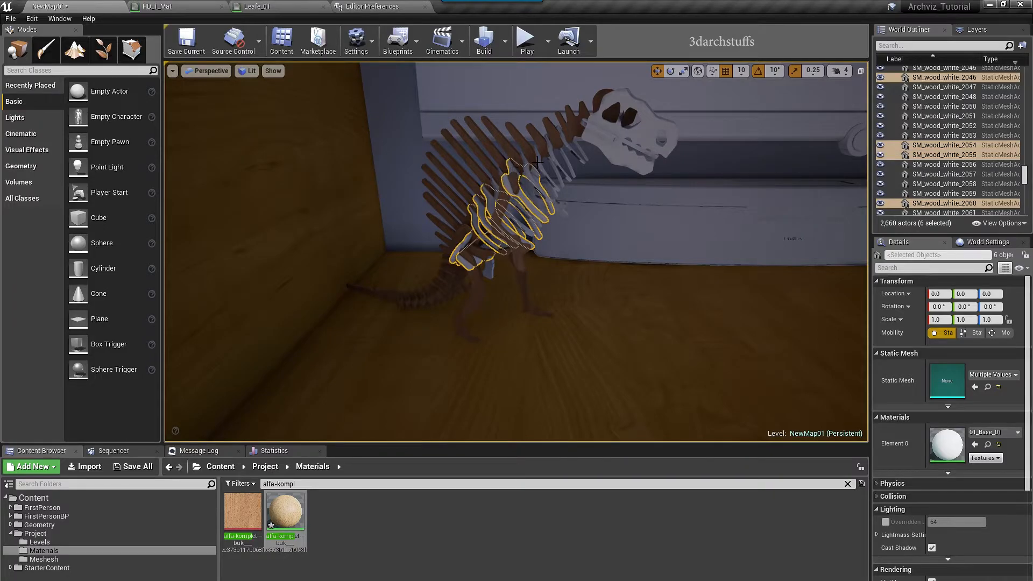
ctrl+click(529, 161)
ctrl+click(530, 165)
ctrl+click(564, 141)
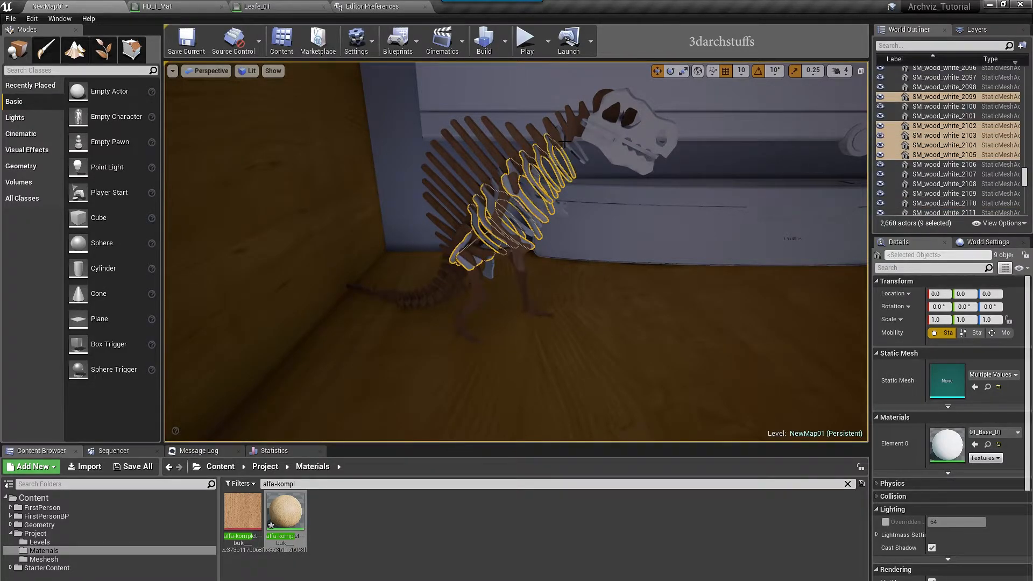
ctrl+click(591, 137)
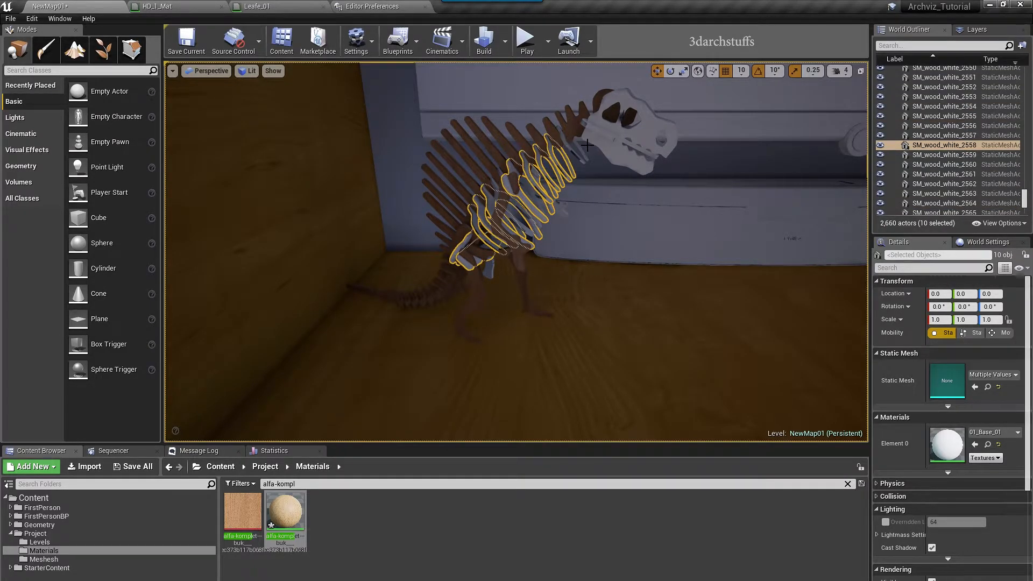
ctrl+click(576, 184)
ctrl+click(581, 141)
ctrl+click(603, 139)
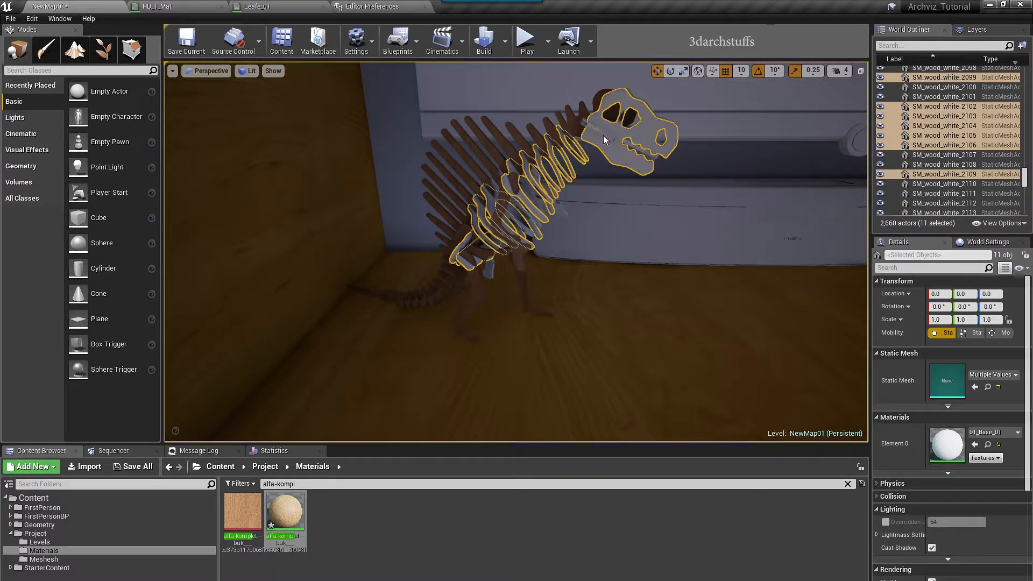
ctrl+click(597, 132)
click(974, 445)
Hide the wooden pieces, then give the remaining white ribs and head the wood material
alt+drag(672, 321, 733, 321)
key(h)
alt+drag(528, 248, 481, 253)
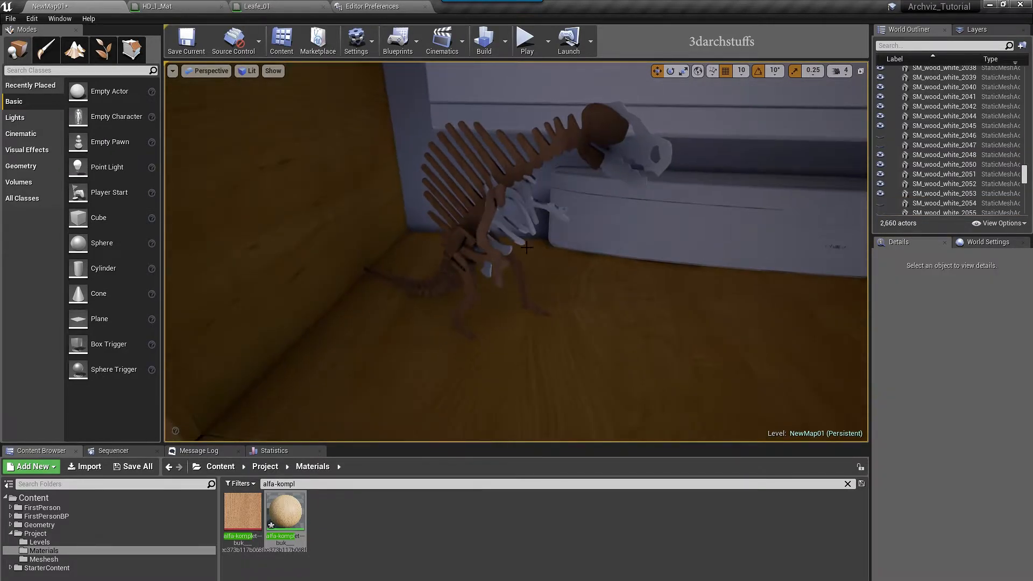
click(505, 220)
ctrl+click(521, 207)
ctrl+click(549, 209)
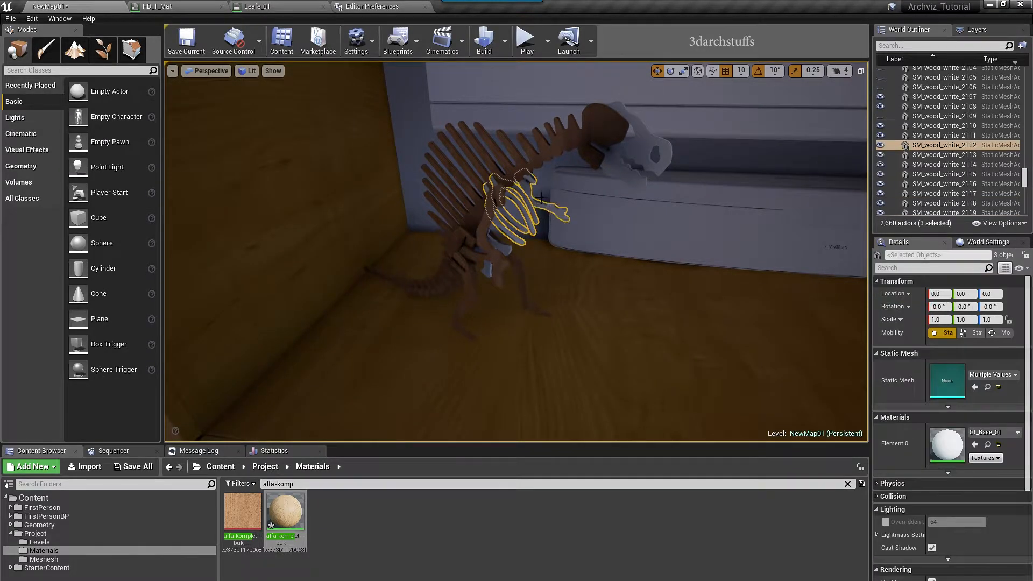
ctrl+click(624, 174)
alt+drag(625, 174, 748, 198)
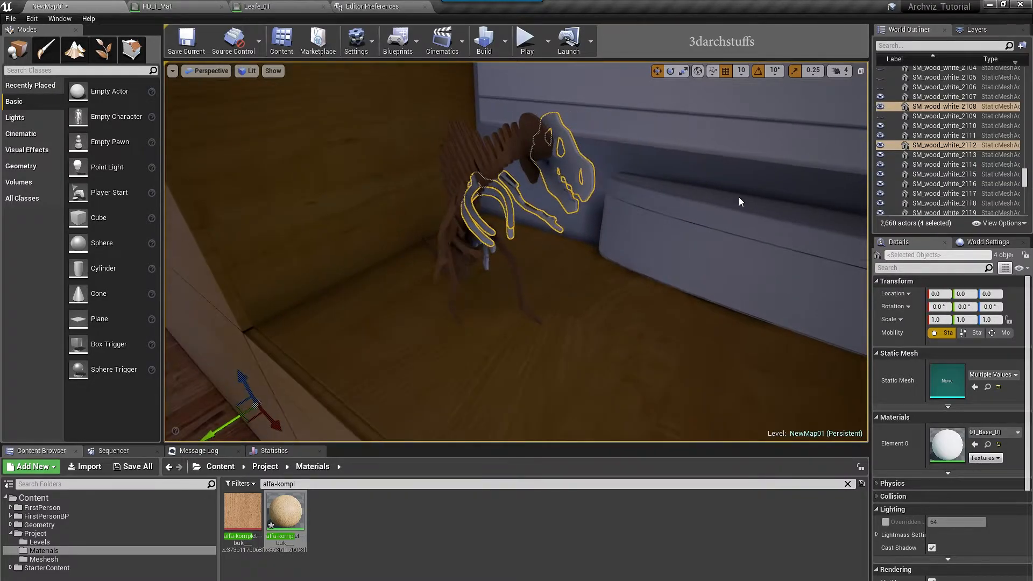
ctrl+click(488, 258)
alt+drag(666, 272, 716, 273)
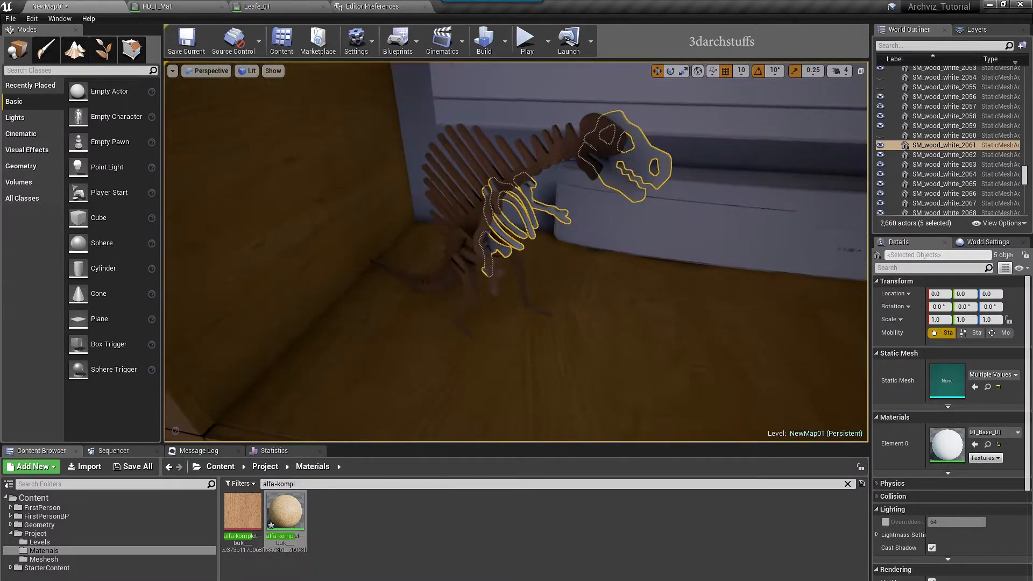
click(975, 444)
alt+drag(689, 323, 764, 293)
key(Escape)
scroll(714, 293, down, 4)
Select all 39 dinosaur objects using the oak material and hide them
right_drag(714, 293, 764, 275)
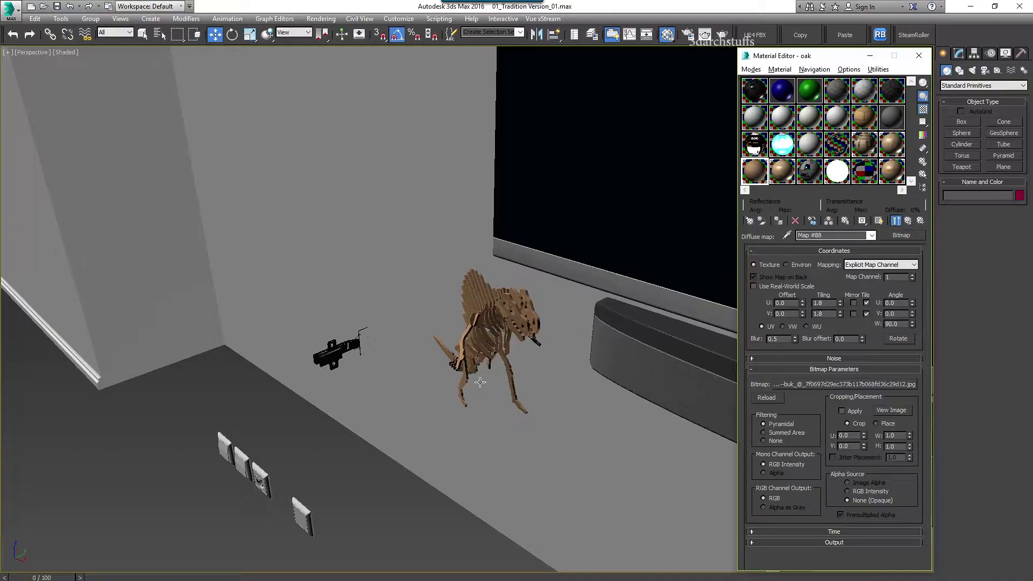
right_click(763, 178)
click(805, 255)
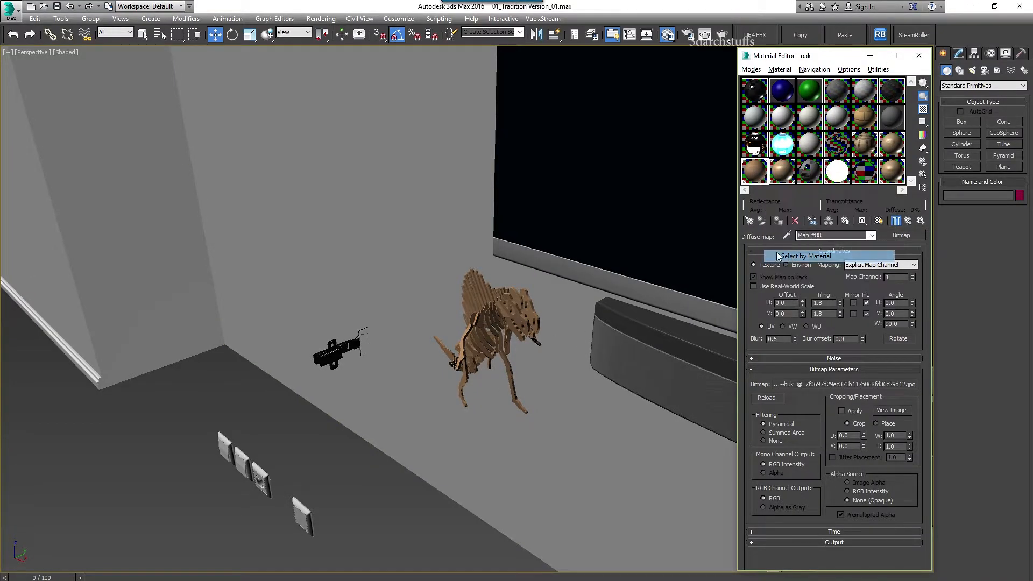
click(172, 510)
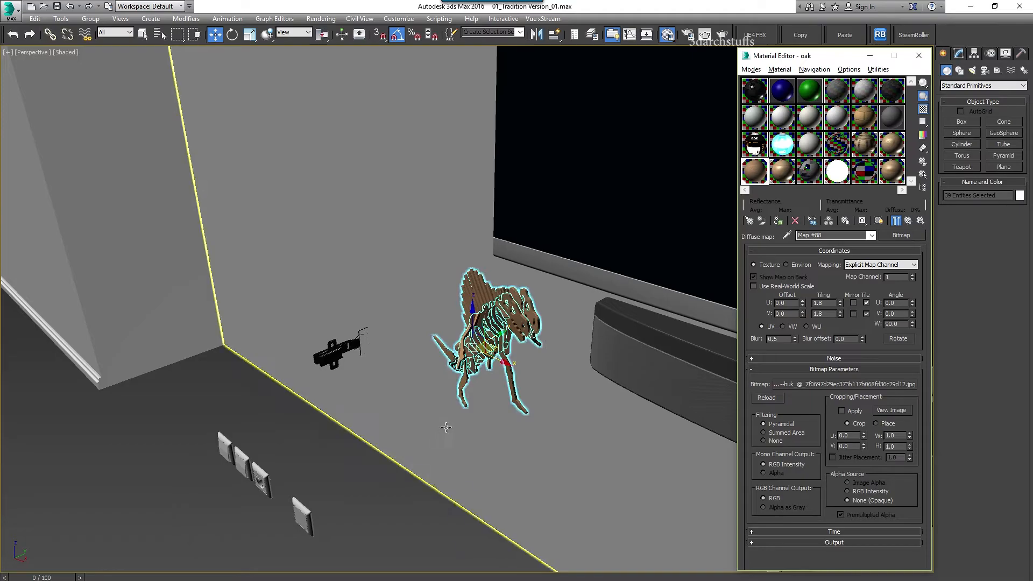
middle_drag(565, 427, 448, 376)
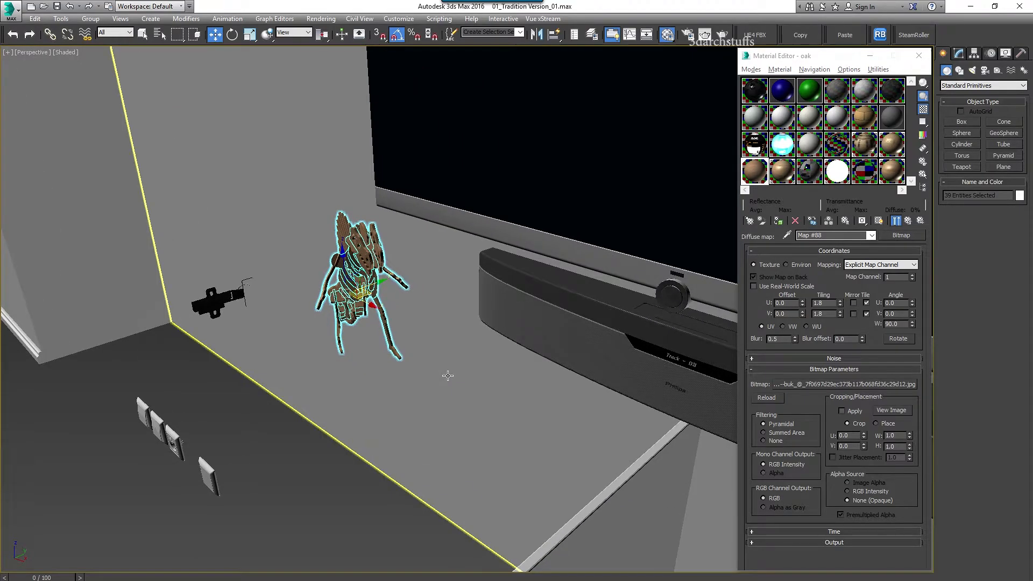
key(Delete)
Select a pallet table plank and check that its diffuse bitmap is 01.jpg
scroll(448, 376, down, 5)
alt+middle_drag(448, 375, 545, 394)
scroll(608, 360, up, 3)
middle_drag(670, 378, 504, 346)
scroll(504, 346, down, 6)
alt+middle_drag(528, 380, 602, 388)
scroll(602, 388, up, 5)
click(557, 292)
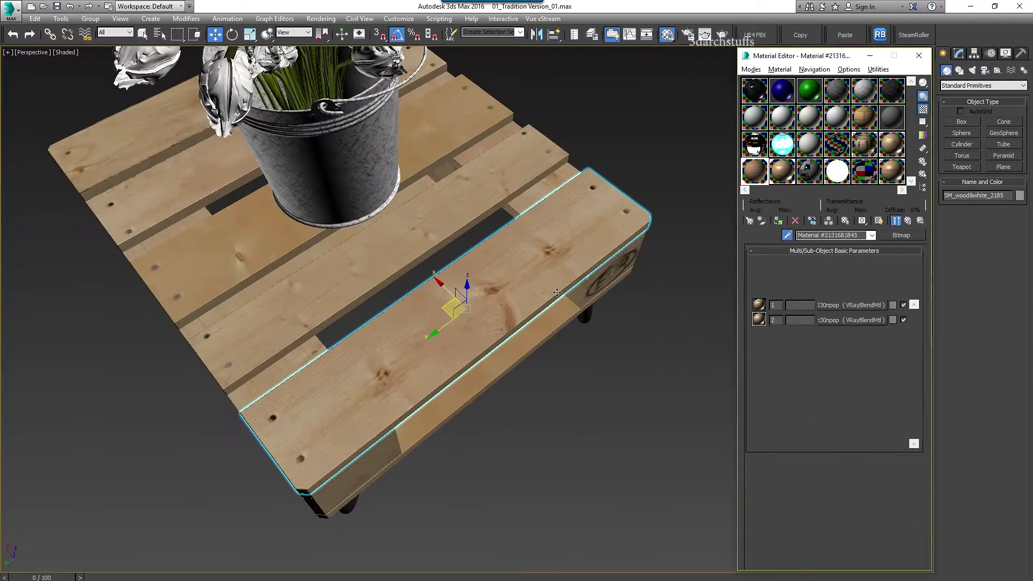
click(849, 305)
click(844, 263)
click(818, 387)
click(1002, 506)
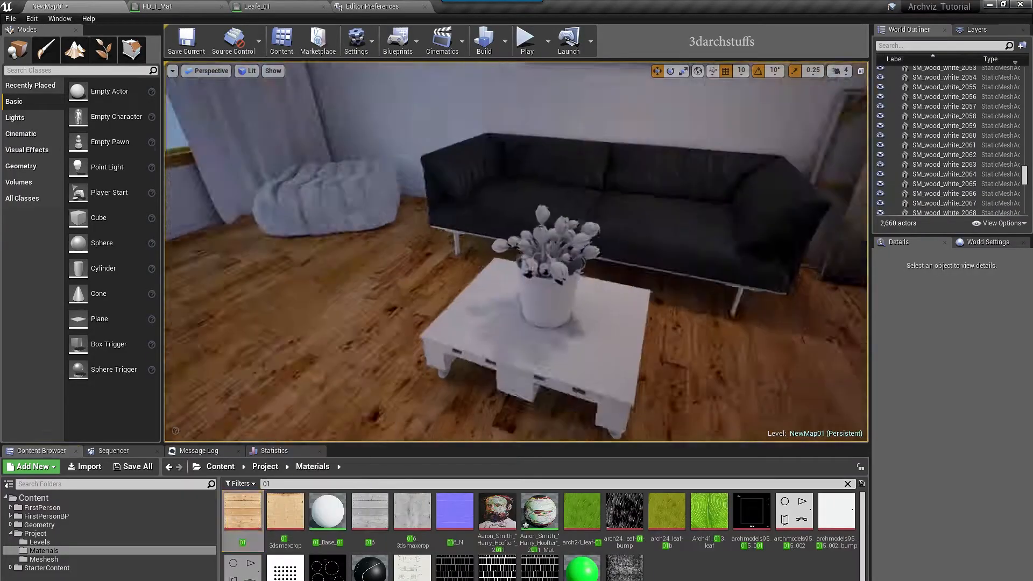
Search the Content folder for 'glass' and drop M_Glass onto the coffee table top
click(460, 311)
alt+drag(516, 265, 323, 415)
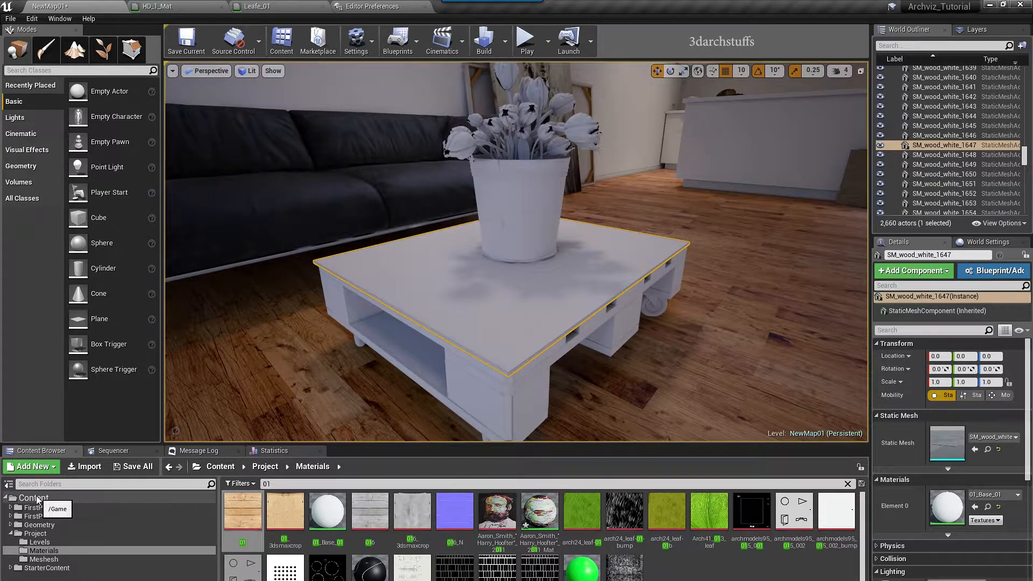
click(33, 498)
text(glass)
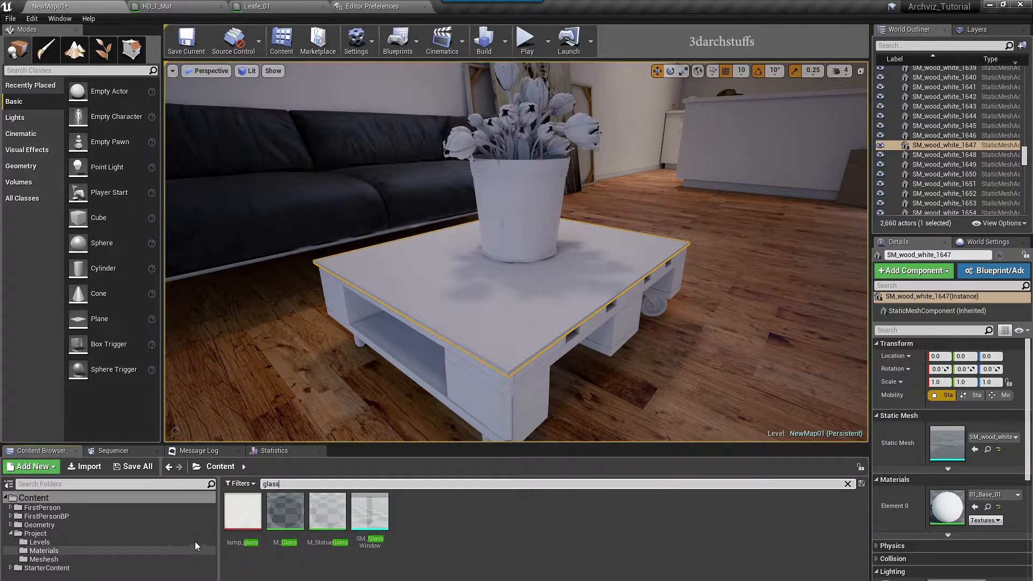
drag(276, 518, 486, 333)
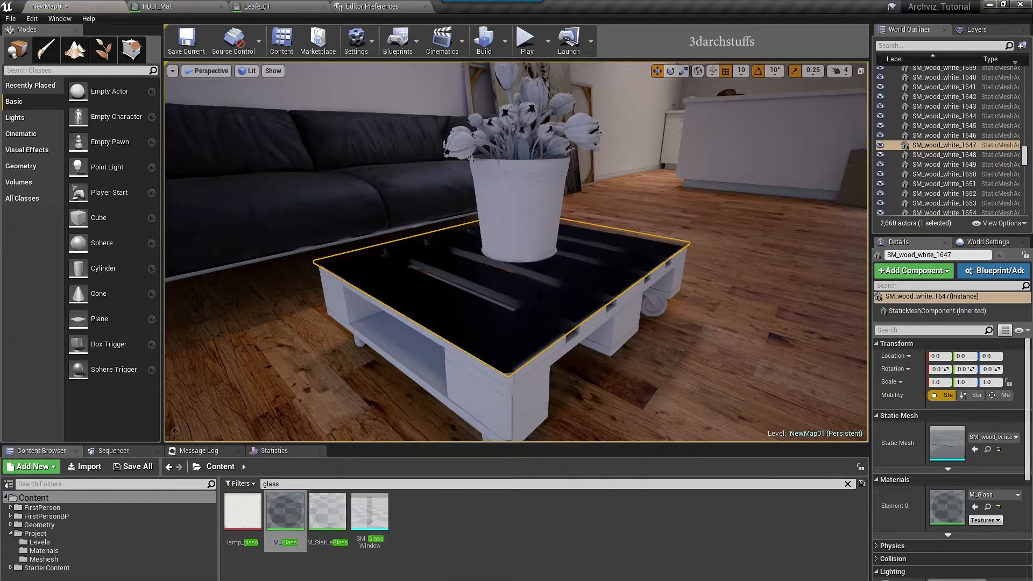
key(Escape)
alt+drag(516, 301, 462, 301)
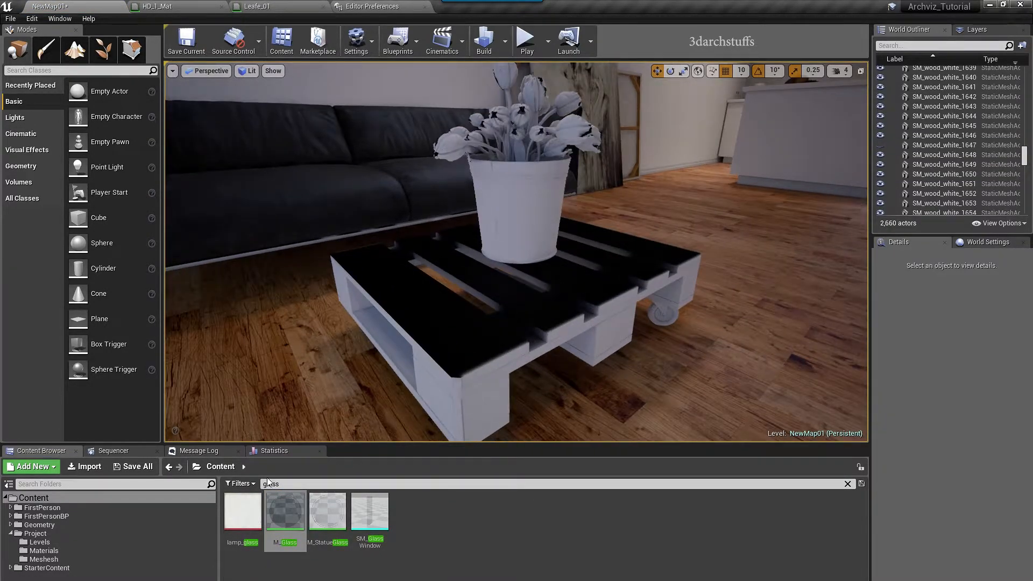
text(01)
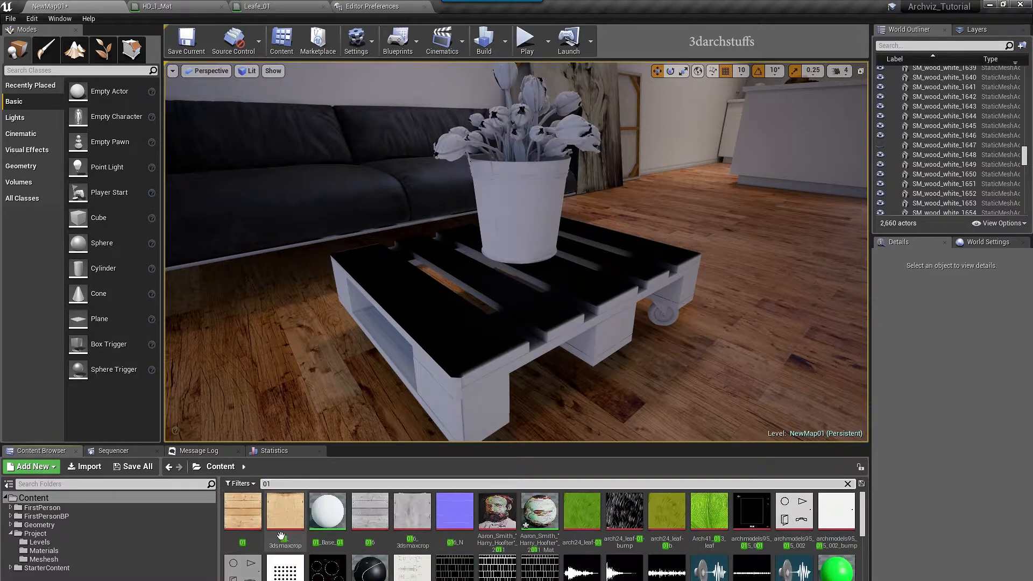
Create 01_Mat from texture 01 and assign it to the front and second pallet planks
right_click(243, 517)
click(282, 213)
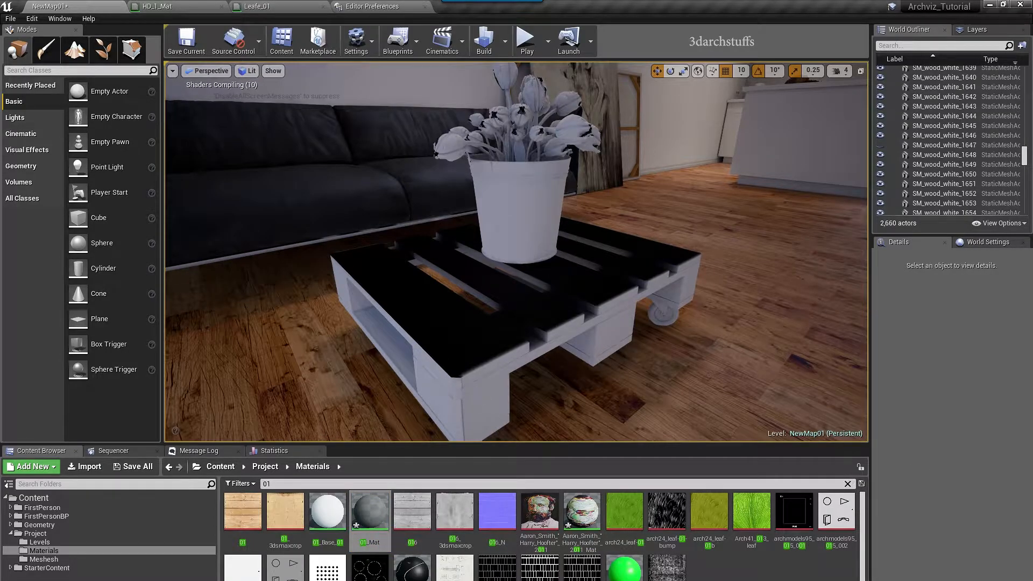
click(428, 312)
click(974, 507)
key(ctrl+z)
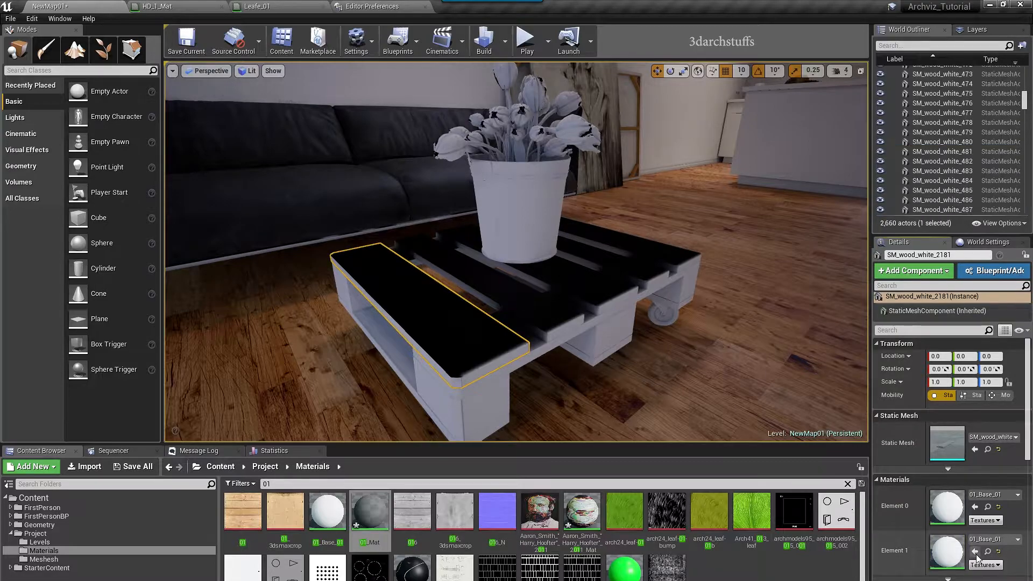
click(974, 551)
alt+drag(517, 290, 515, 489)
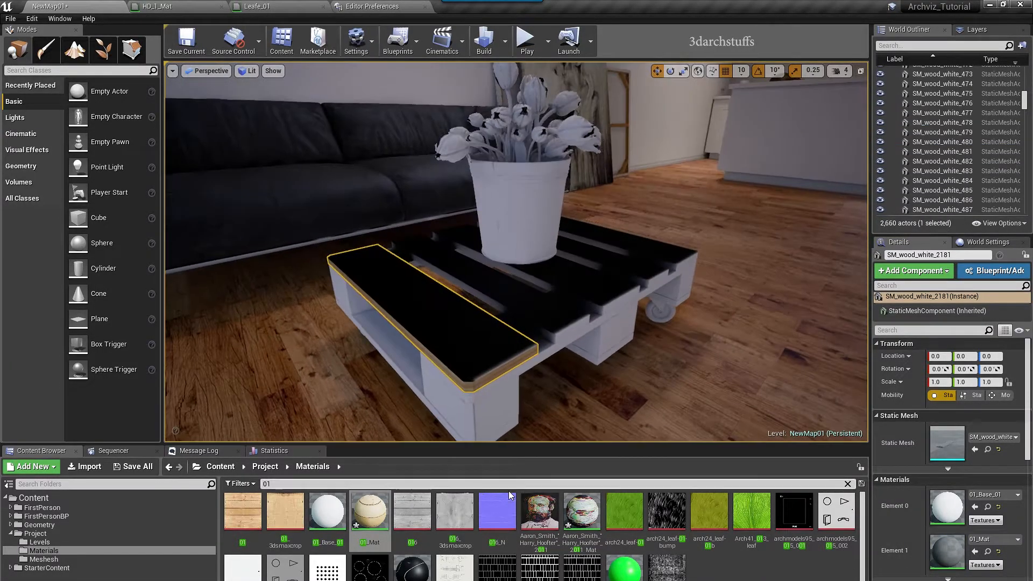
drag(361, 511, 517, 386)
drag(363, 540, 564, 327)
click(605, 301)
Create a material from 01_3dsmaxcrop and assign it to both slots of the third plank
drag(285, 513, 349, 437)
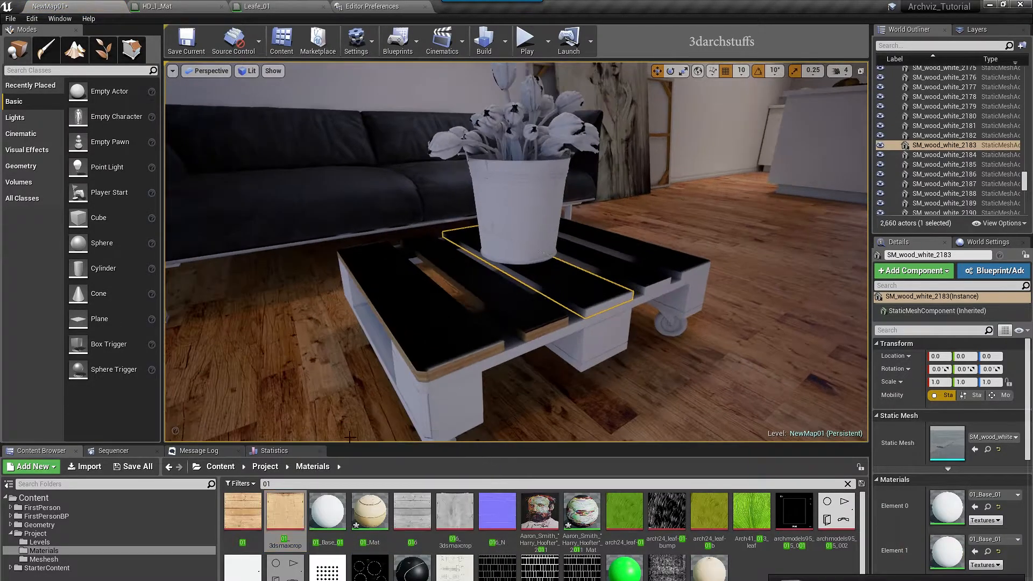
right_click(286, 511)
click(312, 353)
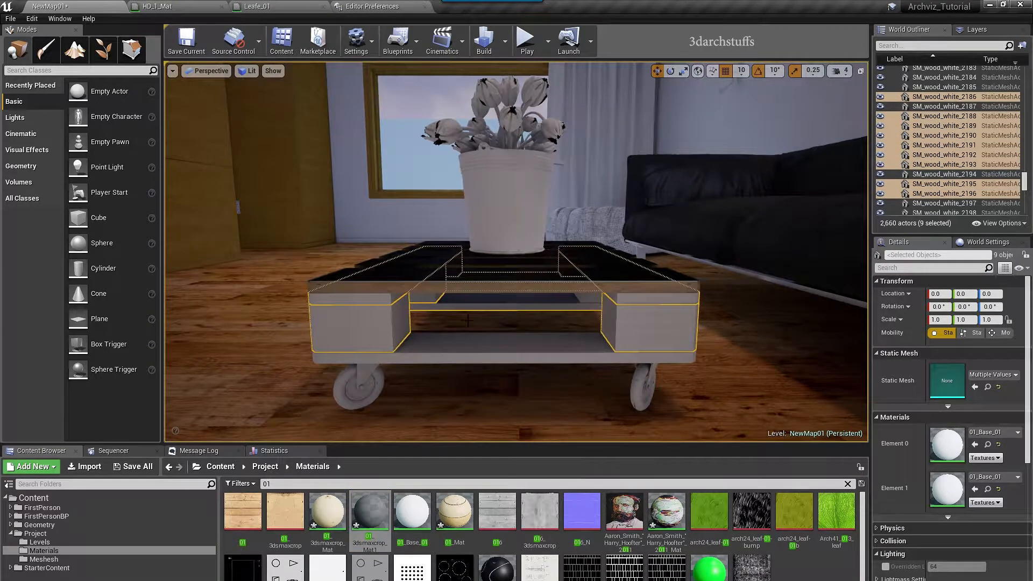
click(974, 445)
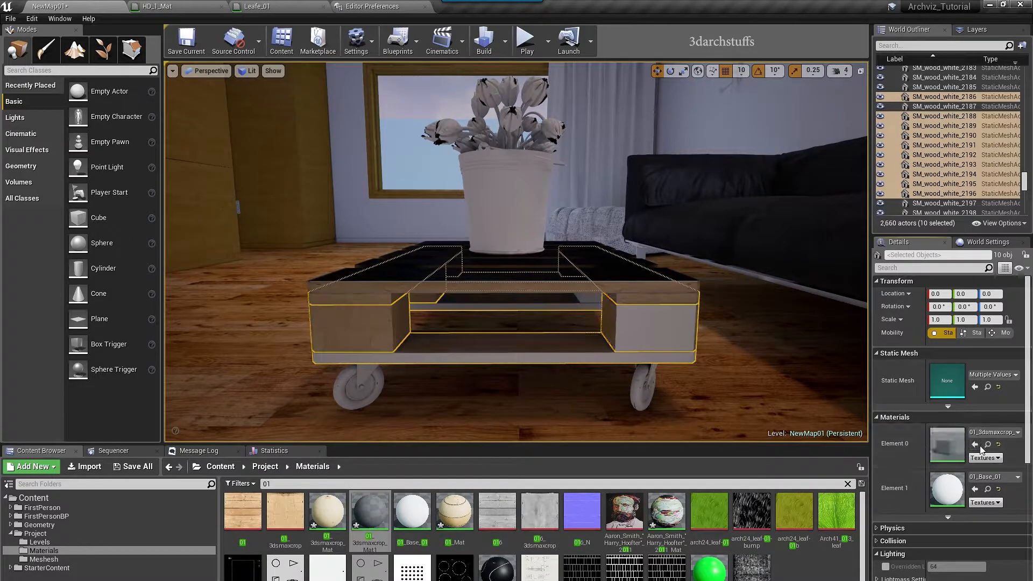
click(975, 488)
alt+drag(675, 384, 823, 384)
key(Escape)
alt+drag(553, 331, 376, 331)
Assign 01_3dsmaxcrop_Mat1 to the front plank's first material slot
click(527, 349)
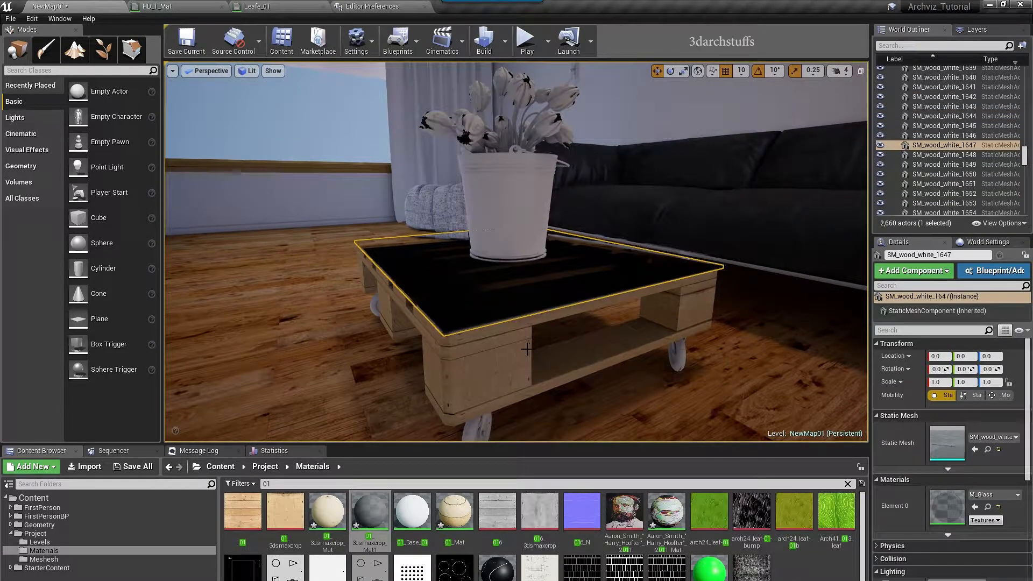
key(Escape)
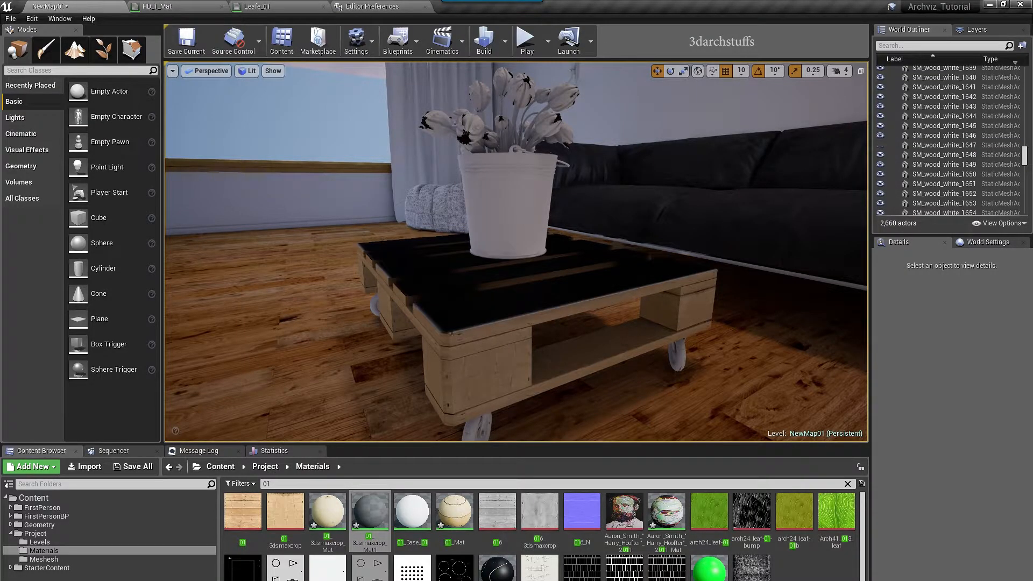
click(452, 332)
alt+drag(452, 331, 484, 332)
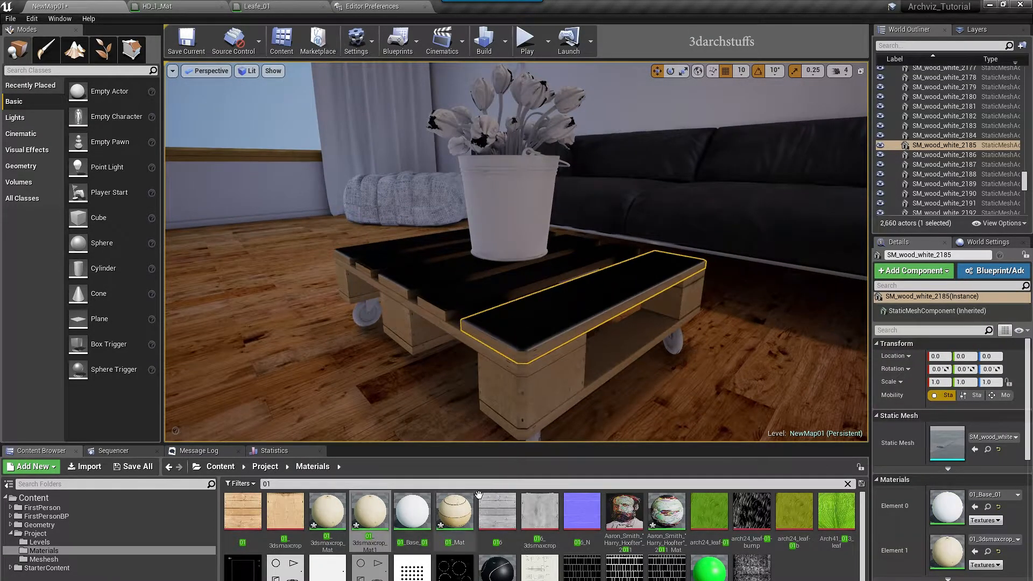
click(369, 512)
click(975, 508)
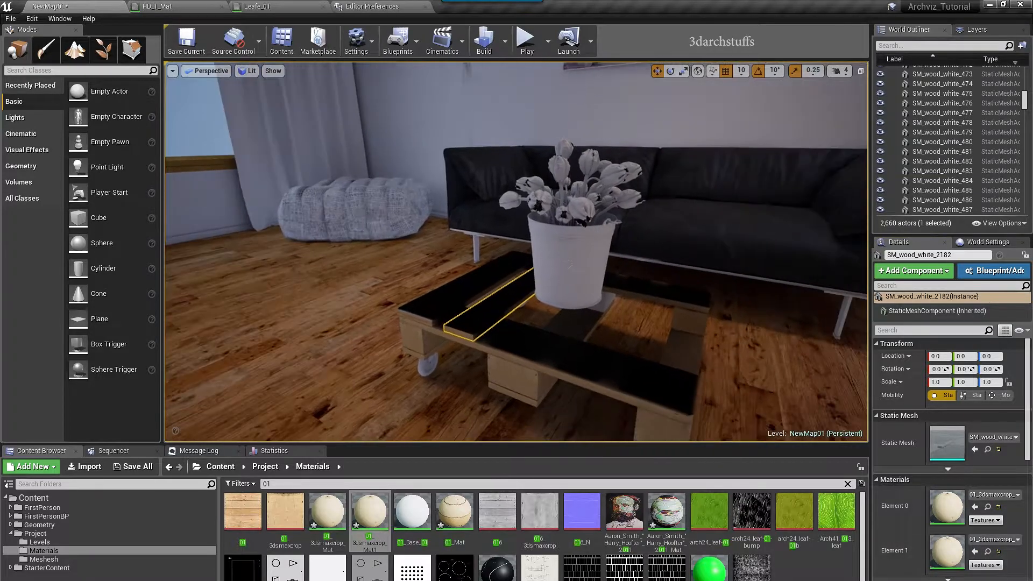
key(Escape)
Give the left top plank 01_3dsmaxcrop_Mat1 and the box under the table 01_3dsmaxcrop_Mat
click(465, 288)
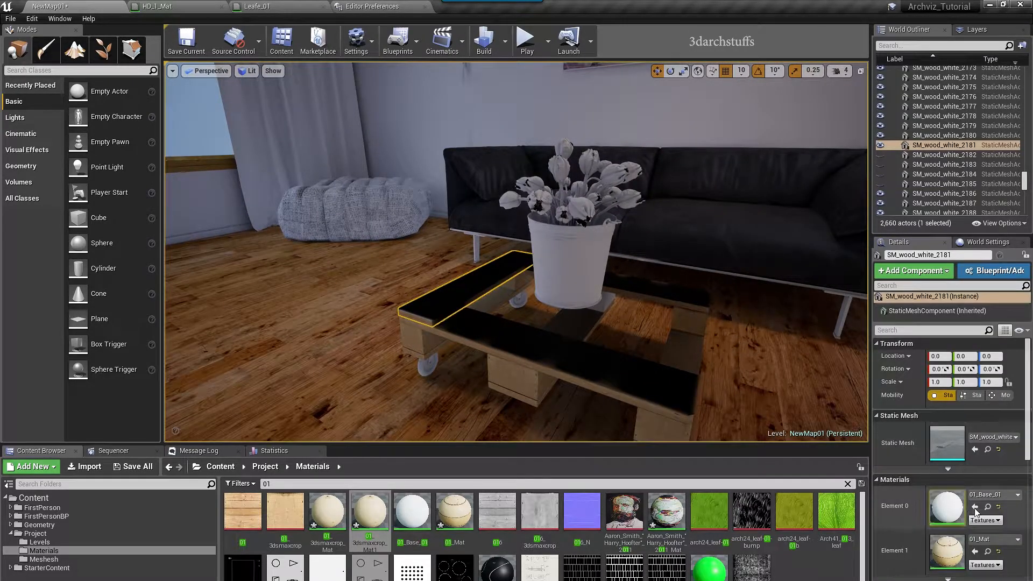
click(974, 550)
right_drag(618, 376, 796, 360)
right_drag(259, 342, 416, 343)
click(502, 329)
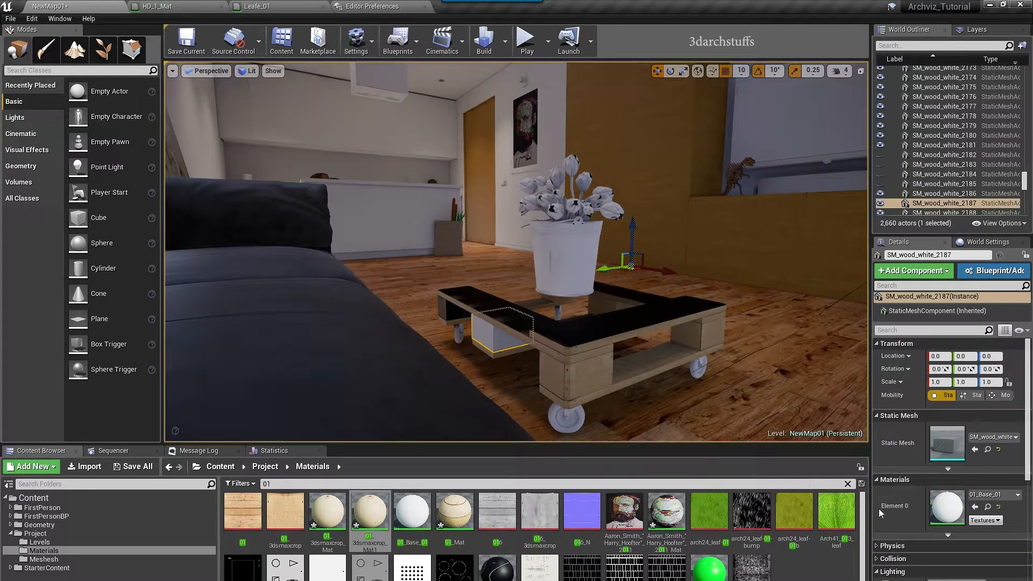
click(976, 508)
mouse_move(752, 386)
right_down()
mouse_move(737, 386)
mouse_move(752, 387)
right_up()
right_drag(680, 379, 379, 379)
key(Escape)
right_drag(520, 300, 735, 290)
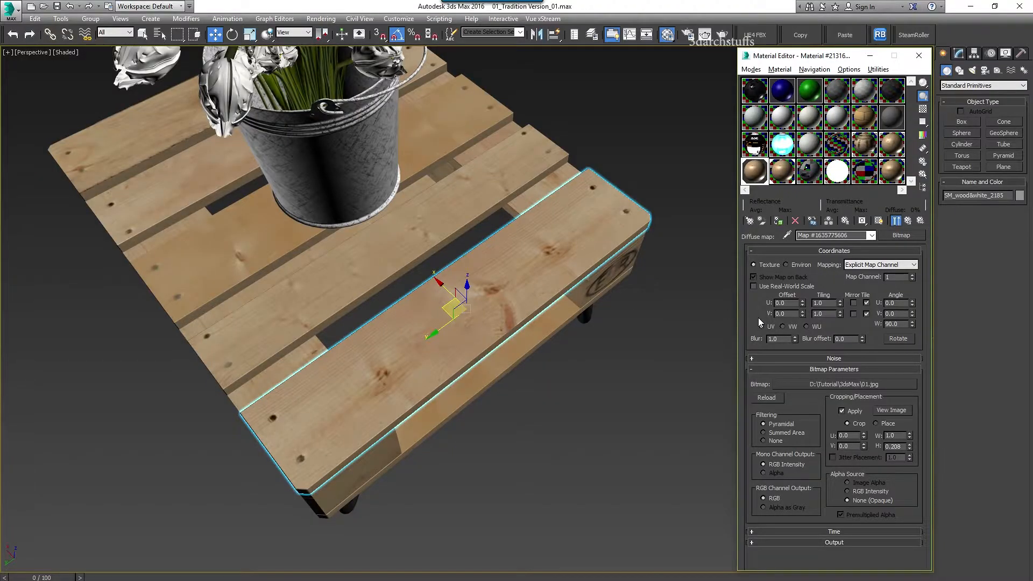
Select the pallet planks by their material and delete them
right_click(756, 170)
click(786, 254)
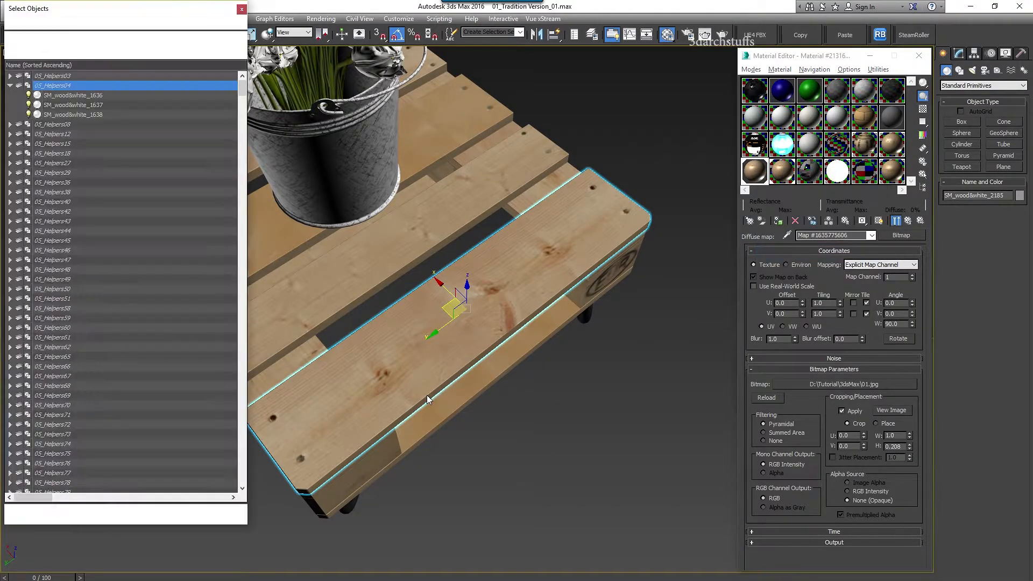
click(171, 511)
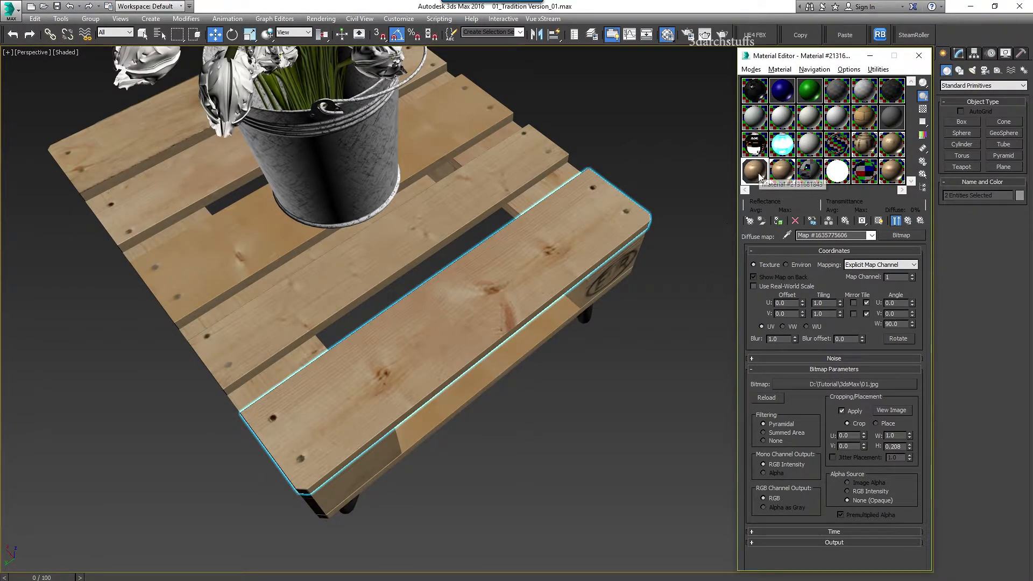
scroll(562, 373, down, 3)
key(Delete)
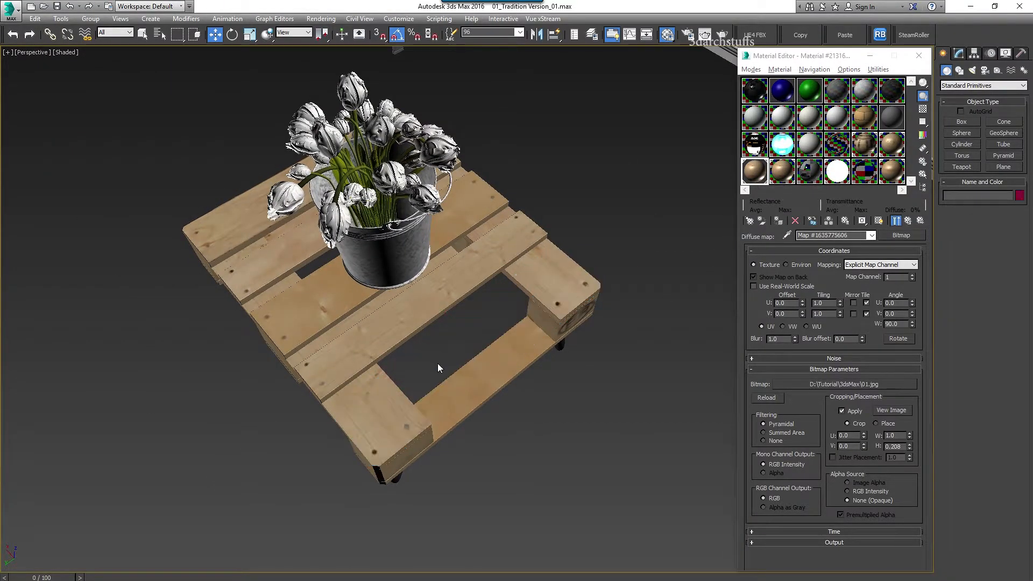
key(Delete)
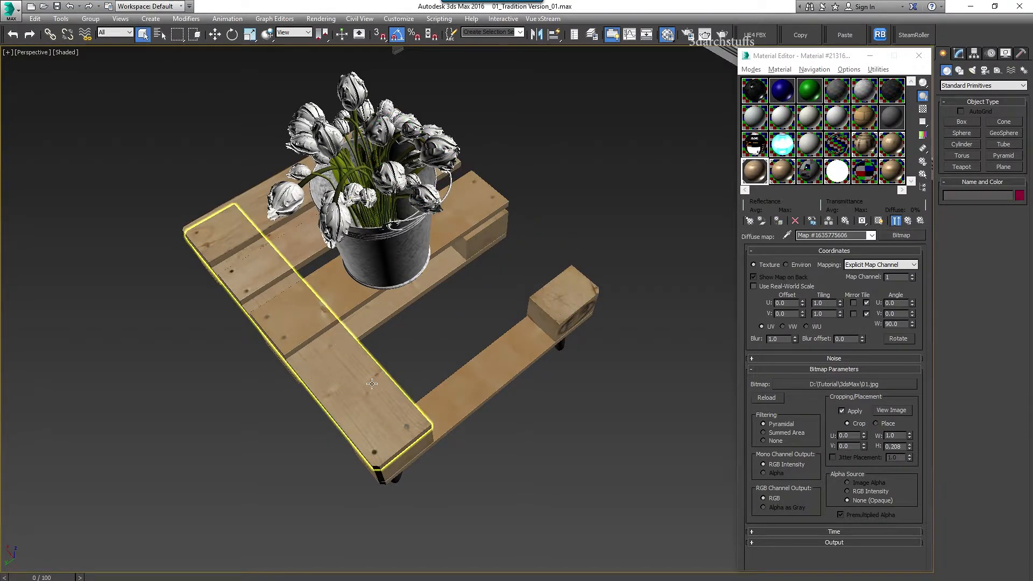
key(Delete)
Delete the remaining pallet planks, blocks and corner box piece by piece
click(496, 373)
key(Delete)
click(539, 320)
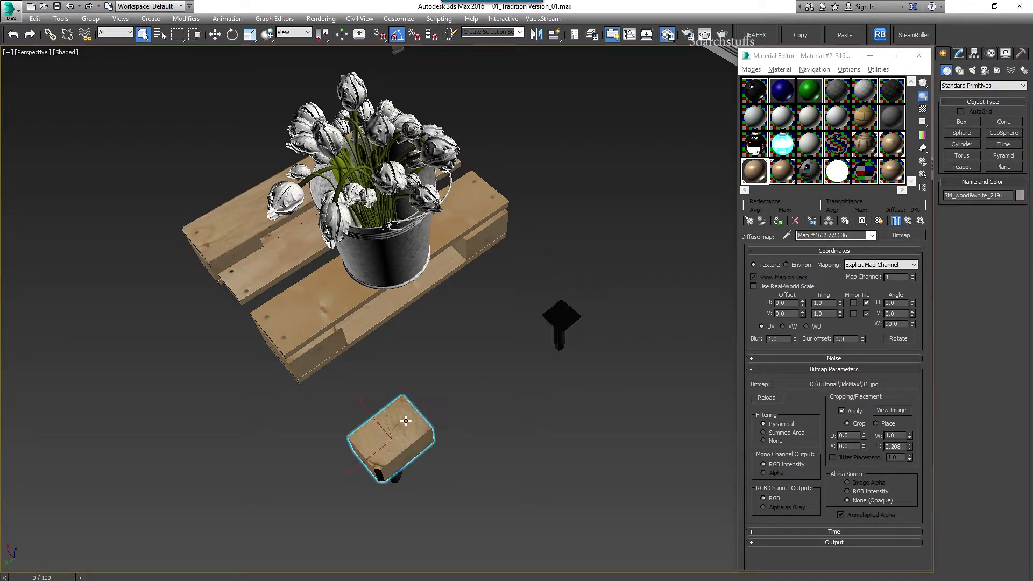
key(Delete)
click(329, 322)
key(Delete)
click(322, 339)
key(Delete)
click(369, 305)
key(Delete)
click(469, 237)
click(293, 267)
key(Delete)
click(263, 226)
key(Delete)
click(279, 234)
key(Delete)
click(236, 242)
middle_drag(245, 242, 622, 325)
key(Delete)
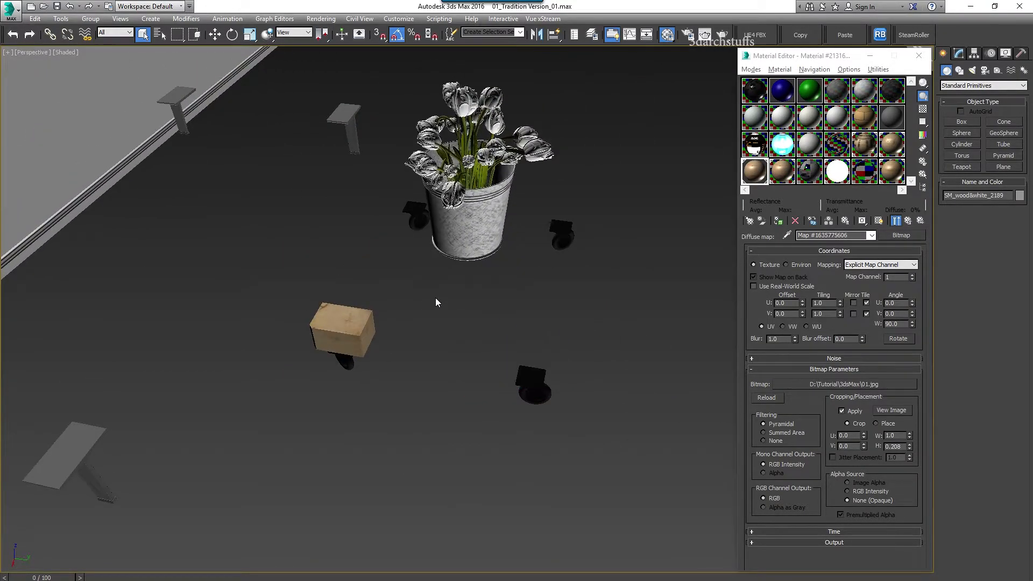
key(Delete)
Load the bucket's vedro material and preview its reflection glossiness bitmap's cropped area
middle_drag(484, 274, 409, 344)
scroll(407, 253, up, 6)
click(786, 235)
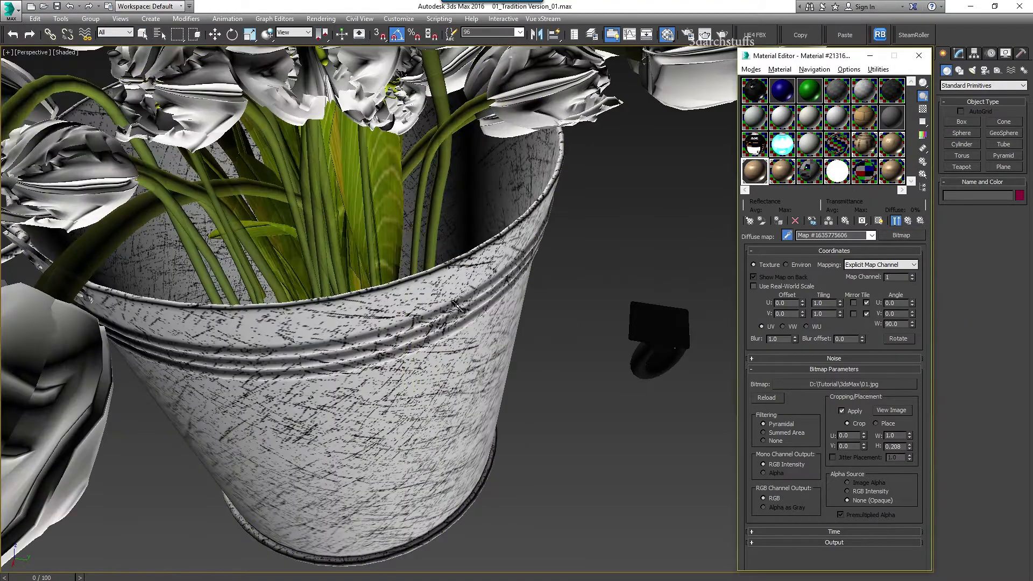
click(517, 301)
click(867, 401)
click(907, 220)
click(860, 422)
click(891, 410)
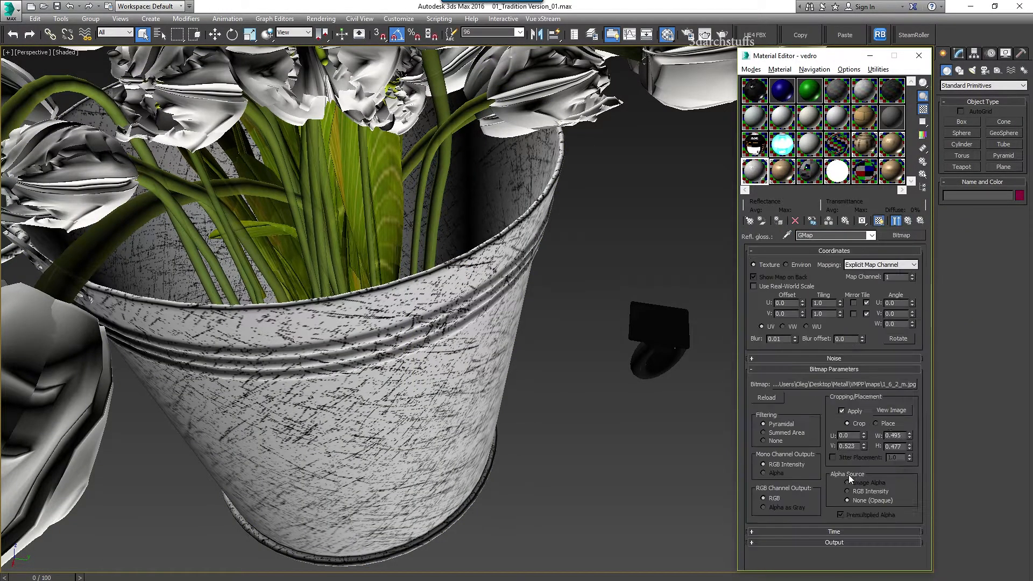
click(414, 22)
right_click(844, 384)
click(845, 384)
key(Escape)
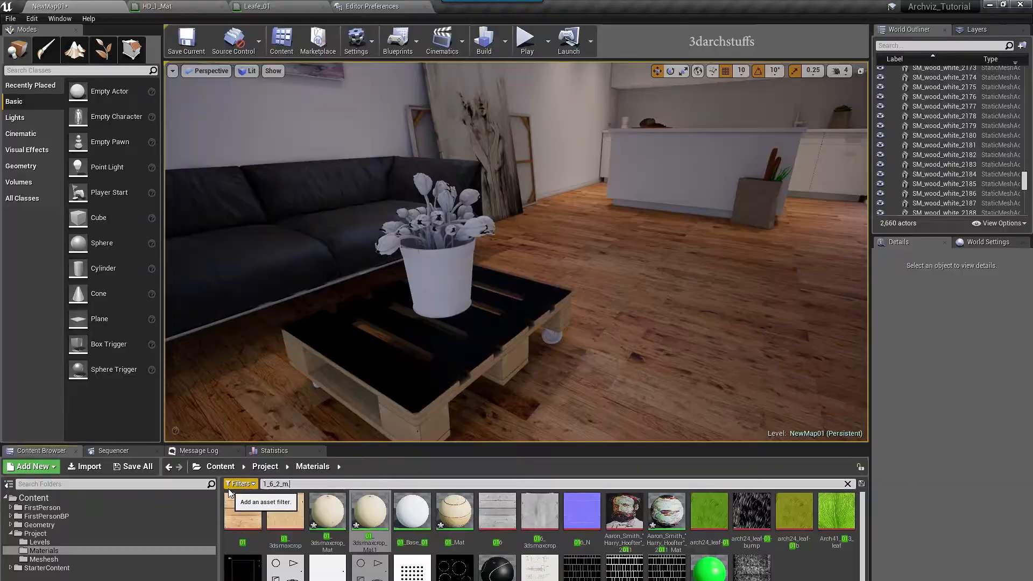
Hide the flower bucket and pick up the tulip leaf material
click(438, 285)
key(f)
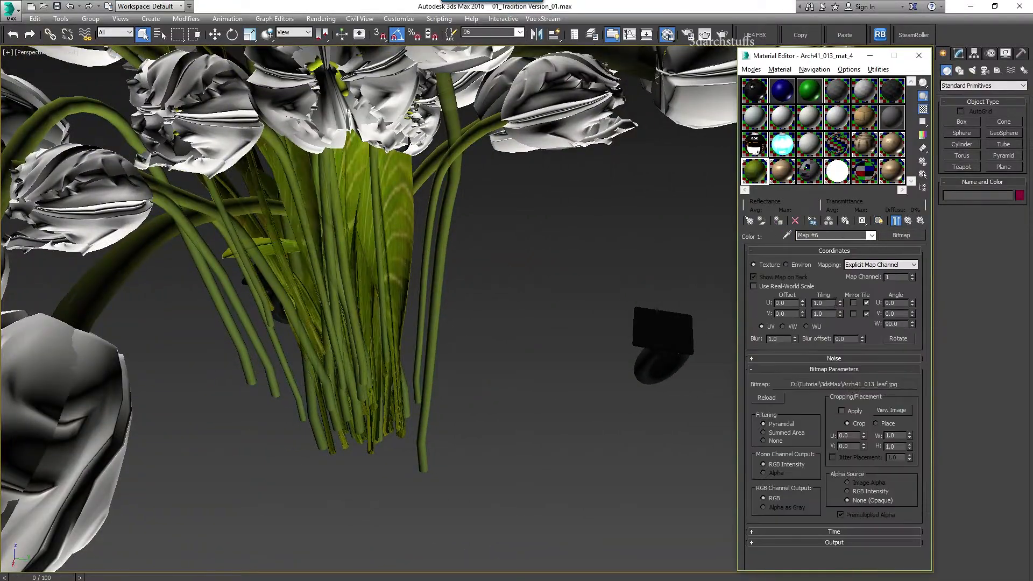
click(844, 384)
Select the outer tulip leaves, including the small centre leaf, and hide them
key(Return)
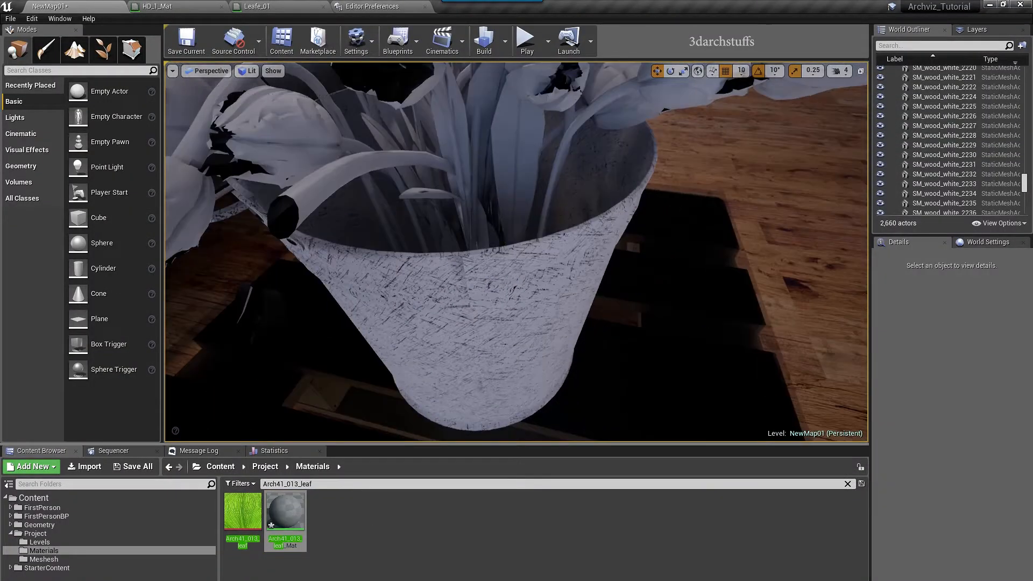
drag(285, 511, 934, 461)
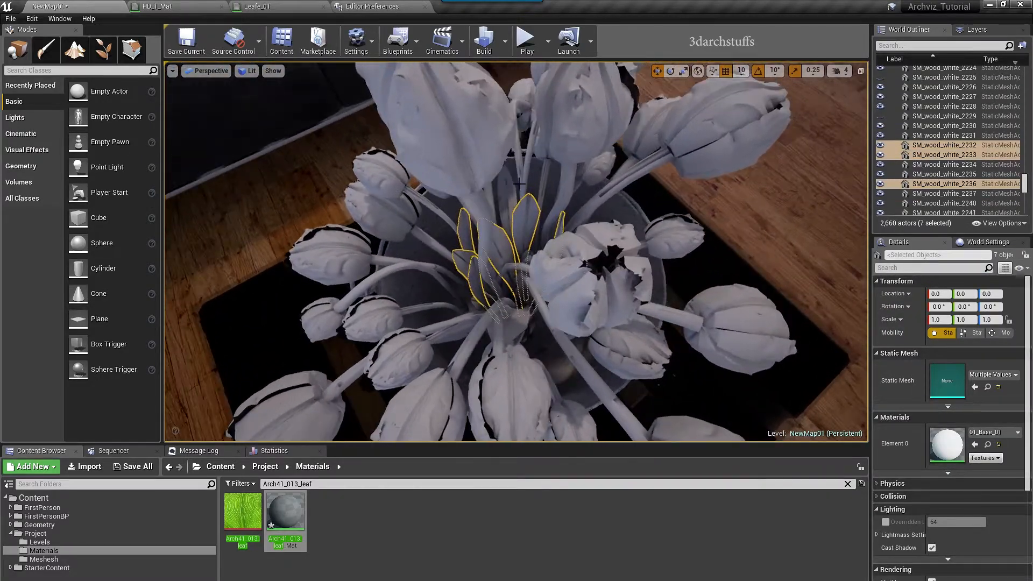
ctrl+click(507, 188)
alt+drag(589, 218, 494, 217)
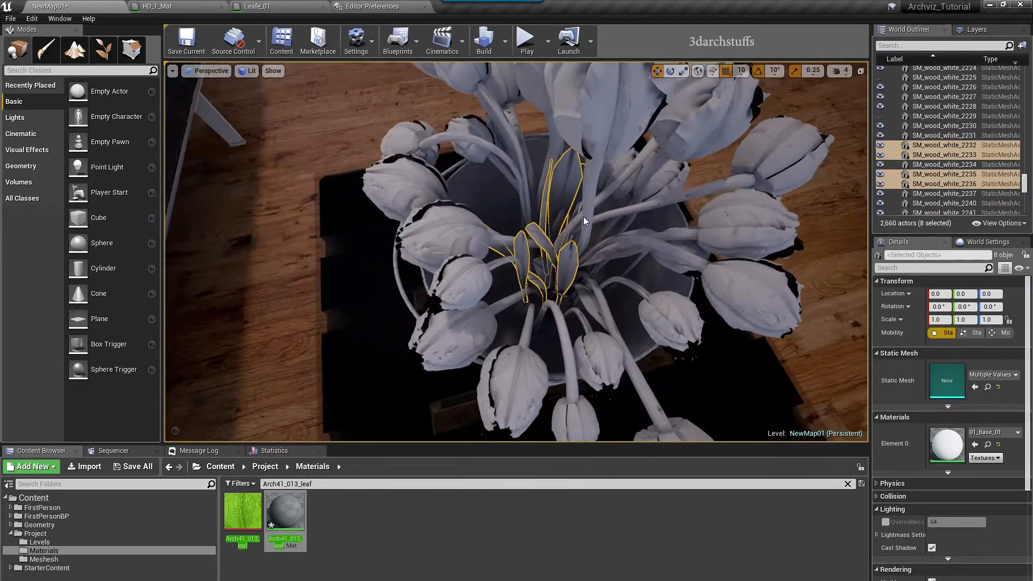
ctrl+click(536, 272)
alt+drag(536, 273, 499, 273)
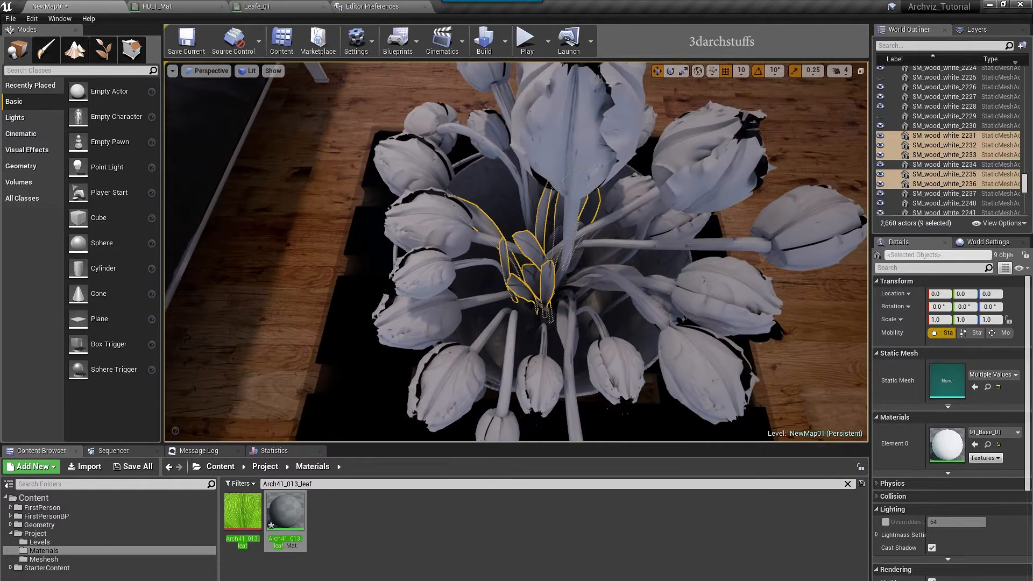
ctrl+click(579, 223)
alt+drag(578, 224, 812, 404)
key(h)
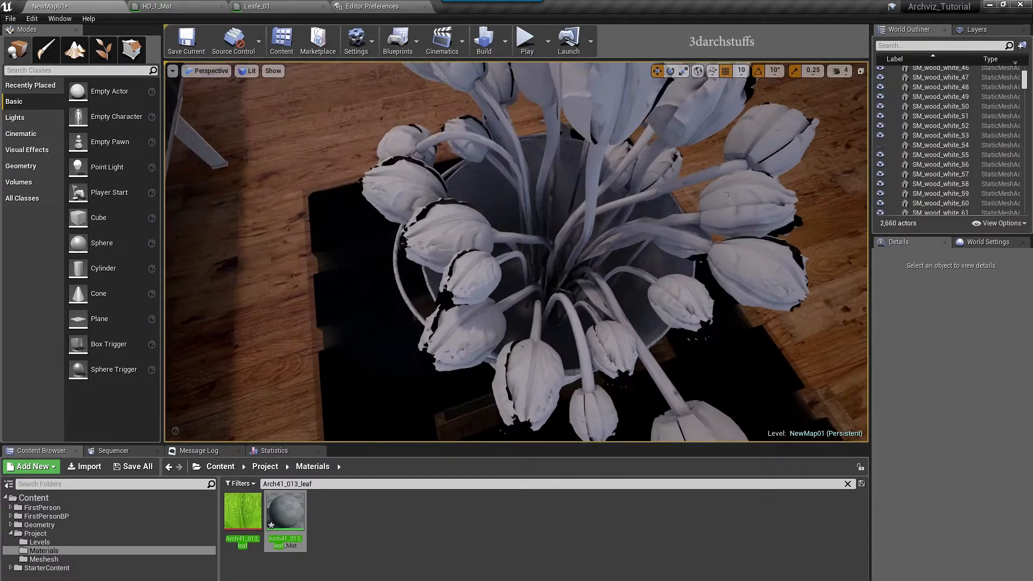
Select two inner leaves that were behind the hidden ones
click(599, 303)
alt+drag(599, 303, 636, 296)
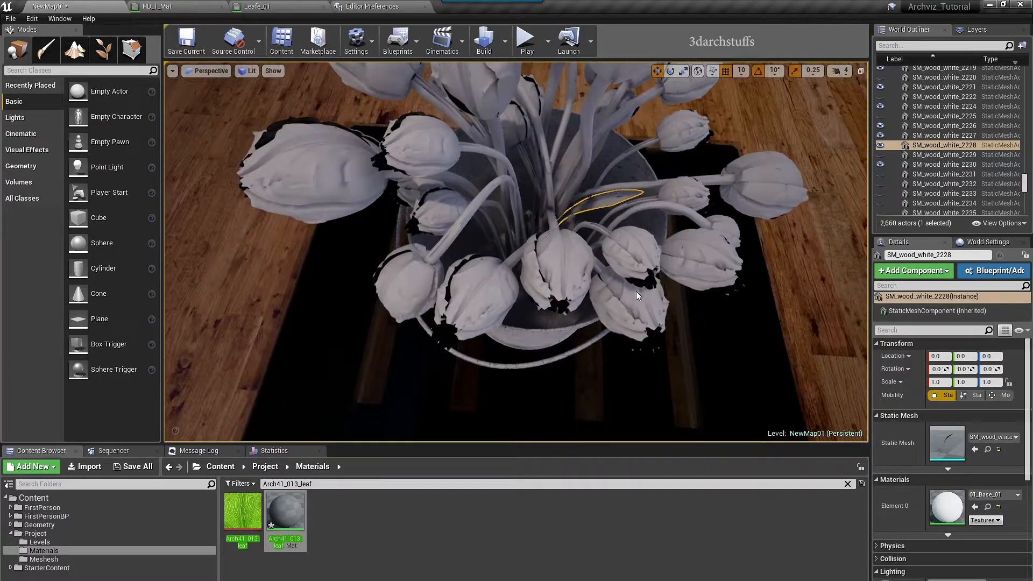
ctrl+click(566, 167)
alt+drag(566, 168, 619, 242)
Apply the leaf material to the selected leaves, hide them, and select two more leaves
ctrl+click(455, 255)
alt+drag(455, 255, 484, 178)
drag(285, 511, 946, 444)
key(h)
alt+drag(517, 253, 543, 242)
click(543, 286)
ctrl+click(519, 274)
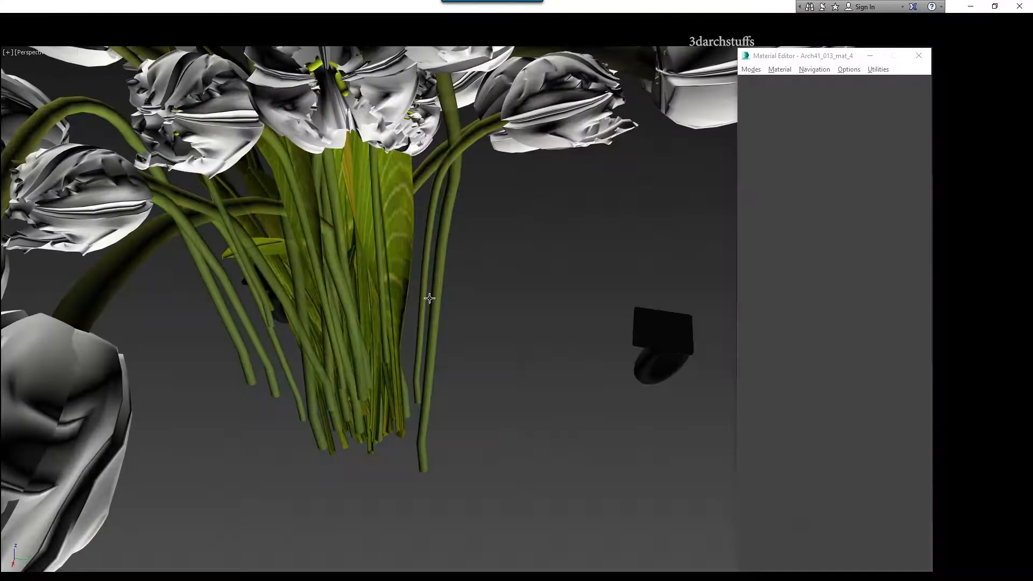
In 3ds Max, select every object using the leaf material and hide them
right_click(761, 173)
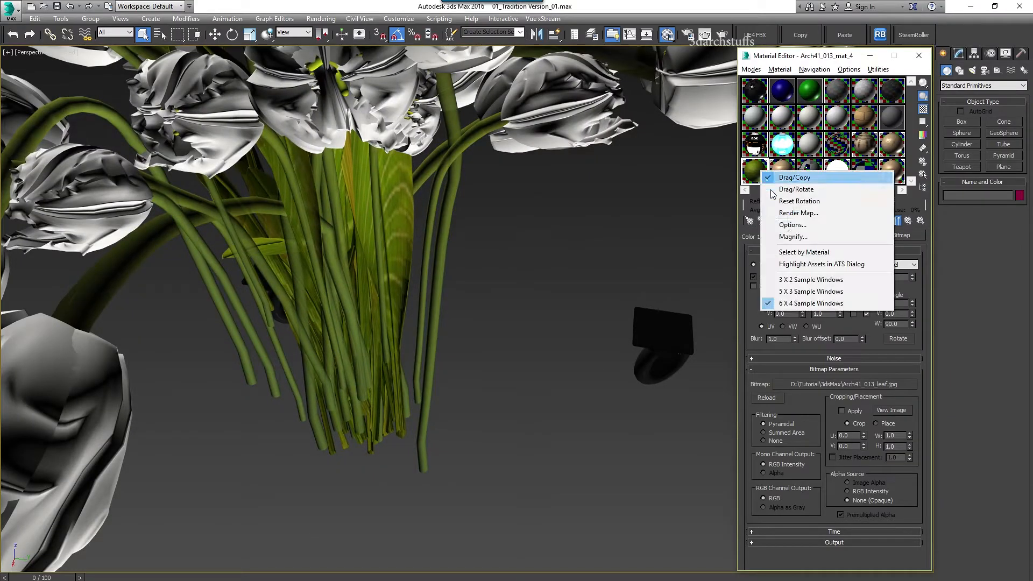
click(803, 252)
click(178, 514)
alt+middle_drag(457, 324, 547, 325)
key(Delete)
mouse_move(480, 320)
alt+middle_down()
mouse_move(502, 325)
mouse_move(490, 321)
alt+middle_up()
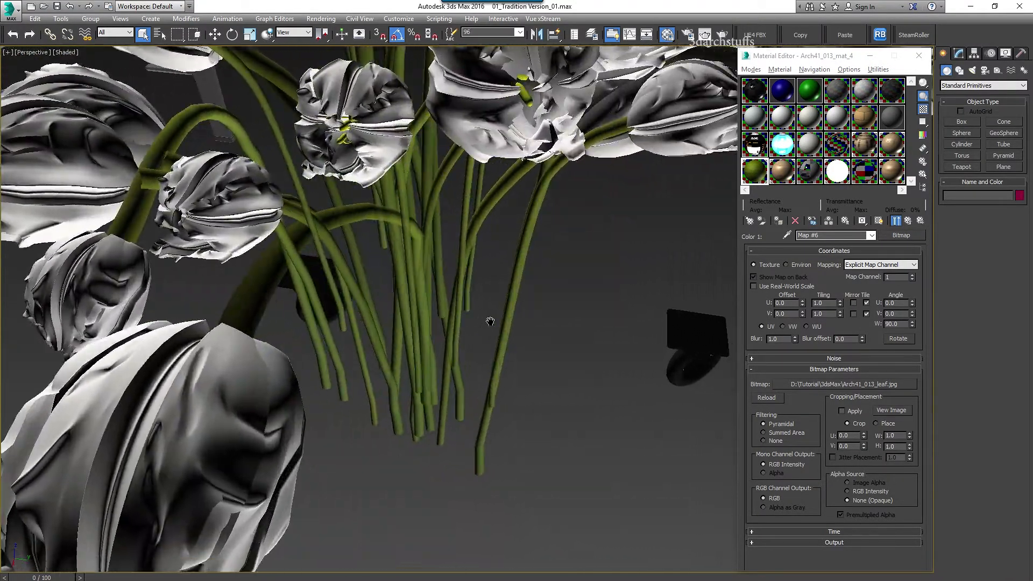
Trace the stems' leaf2 material through its diffuse gradient Color #1 to arch24_leaf-01b.jpg
click(504, 265)
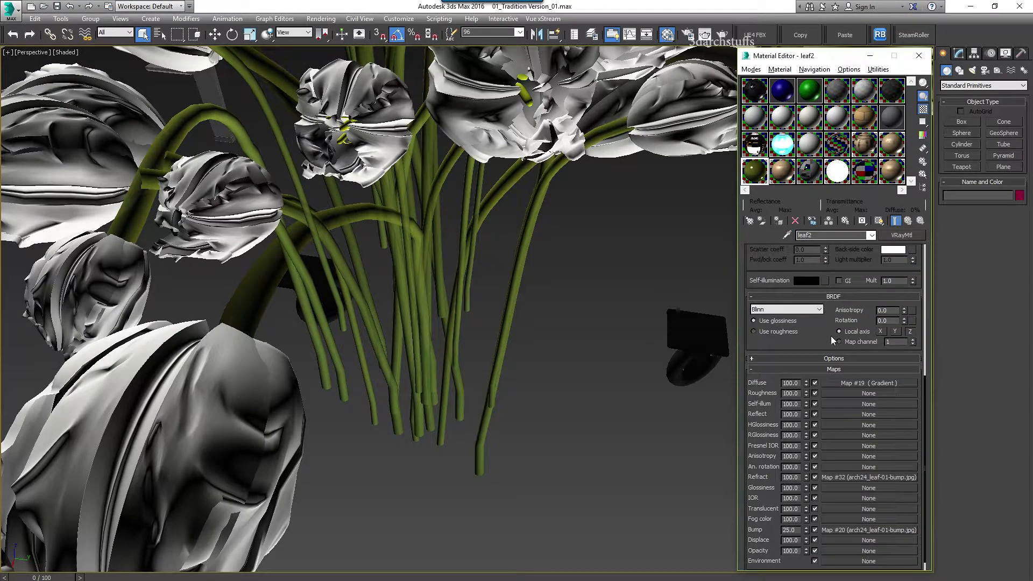
click(849, 383)
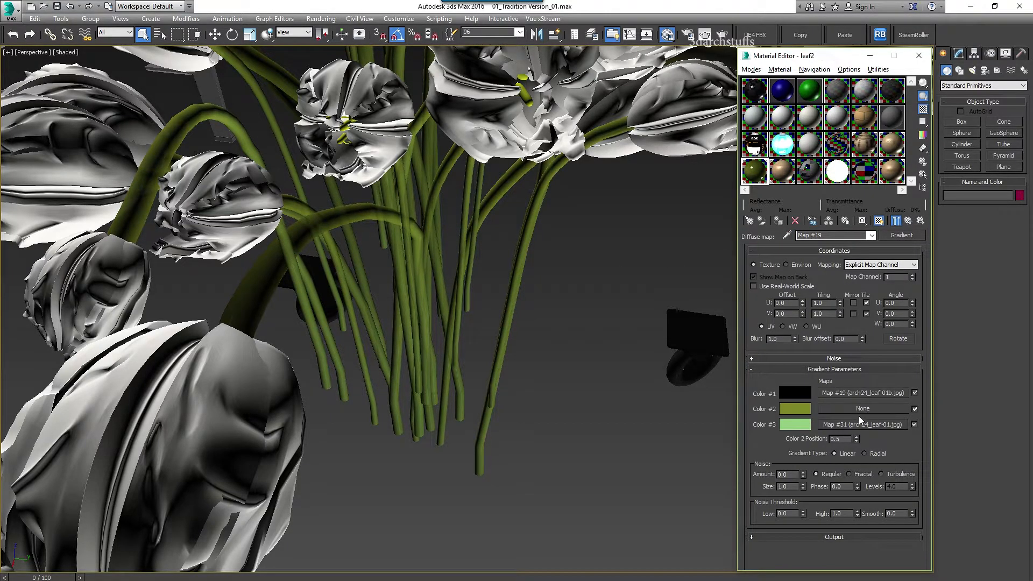
click(883, 393)
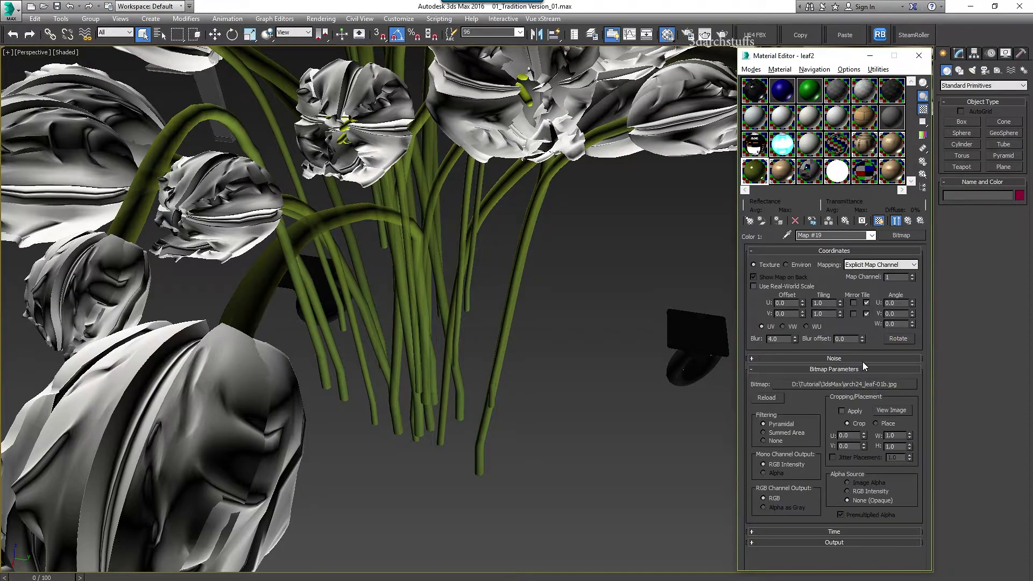
click(891, 410)
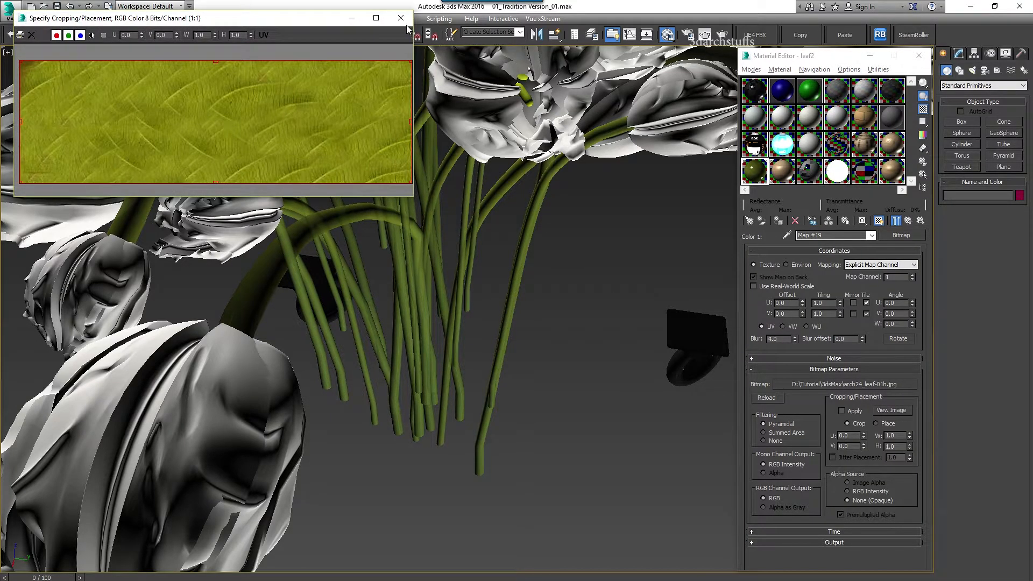
click(401, 18)
click(850, 384)
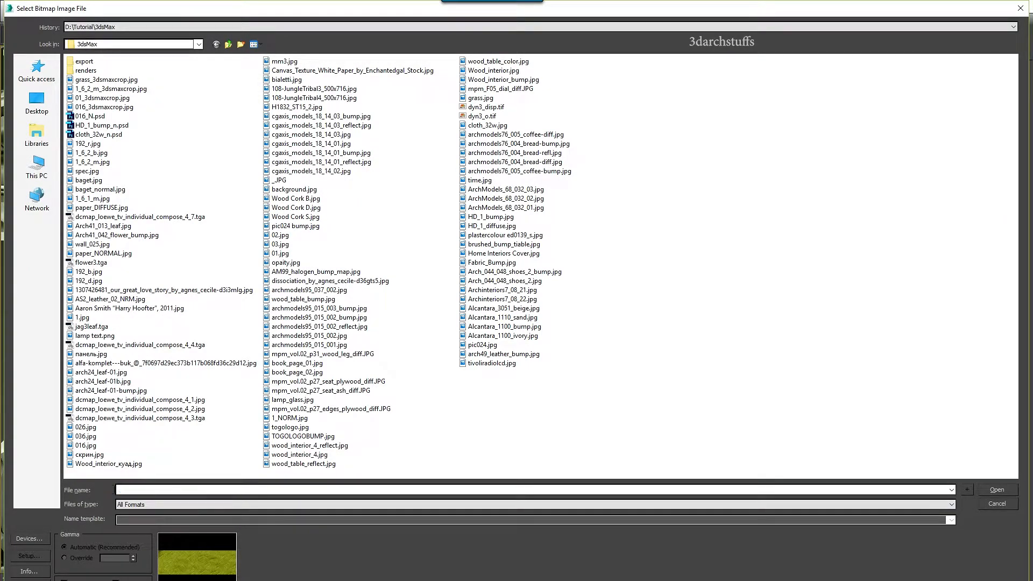
click(997, 503)
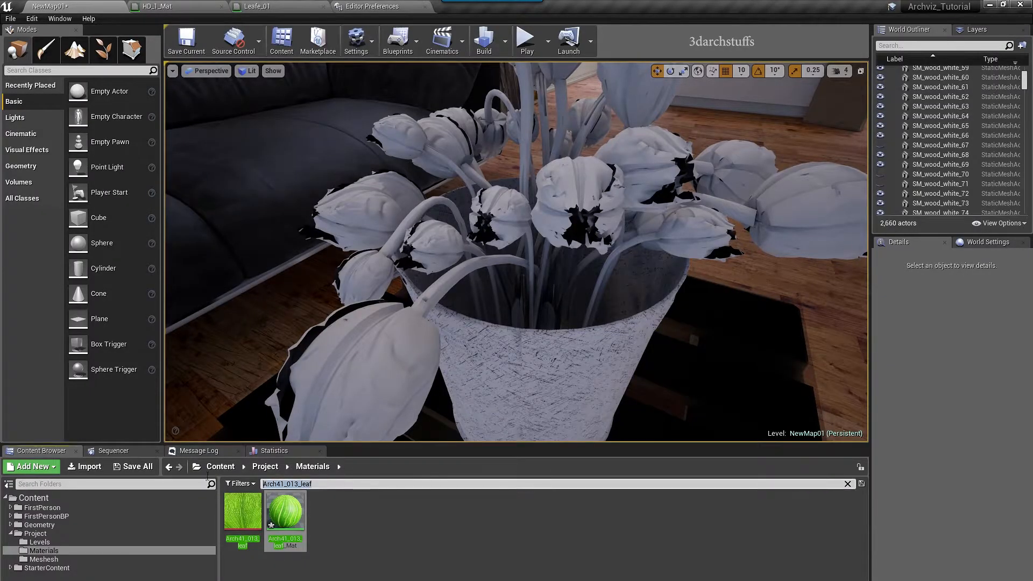
Create a material from the arch24_leaf-01b texture and apply it to three stems
text(arch24_leaf-01b)
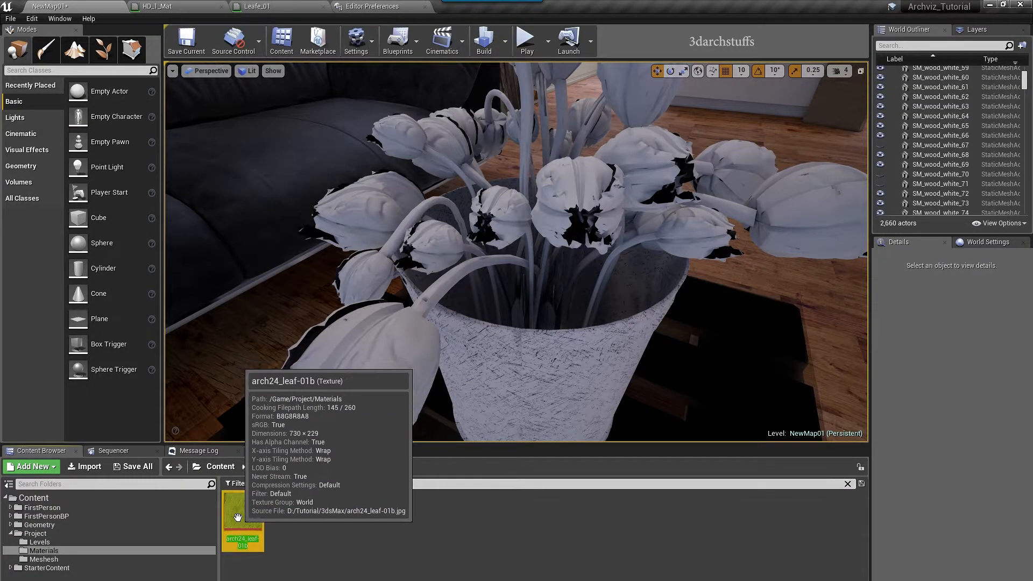
right_click(238, 518)
click(283, 214)
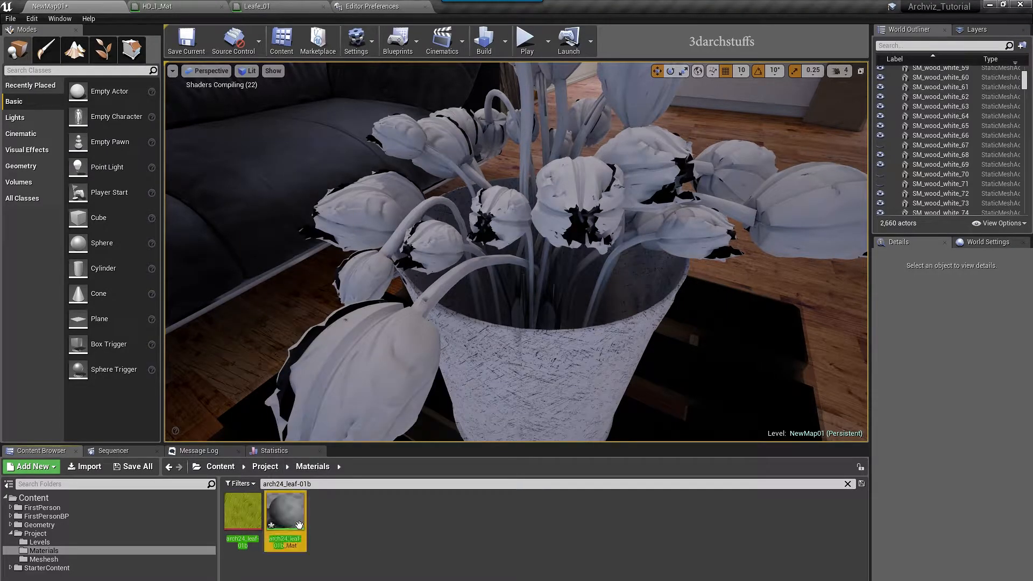
click(487, 263)
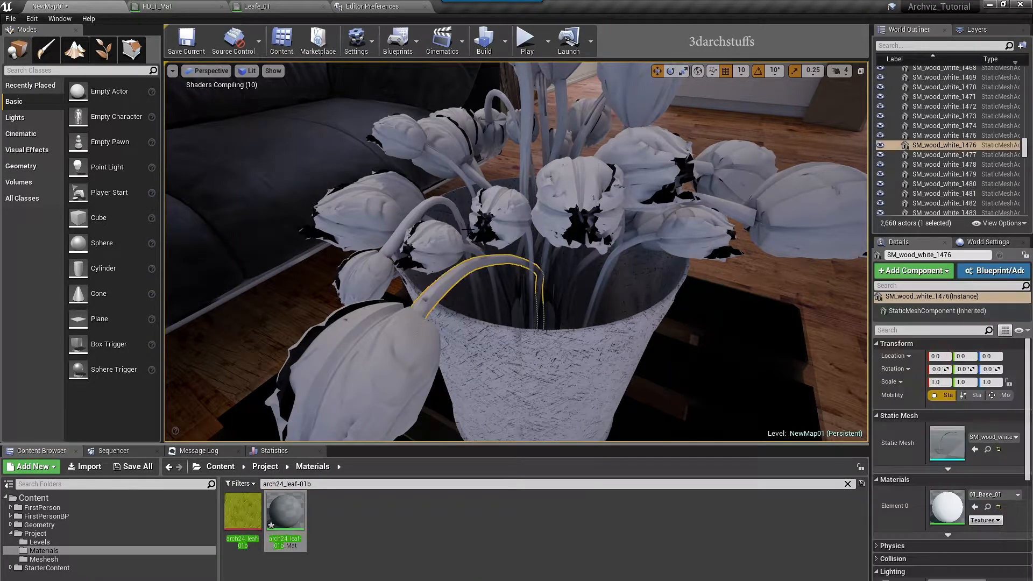
ctrl+click(456, 214)
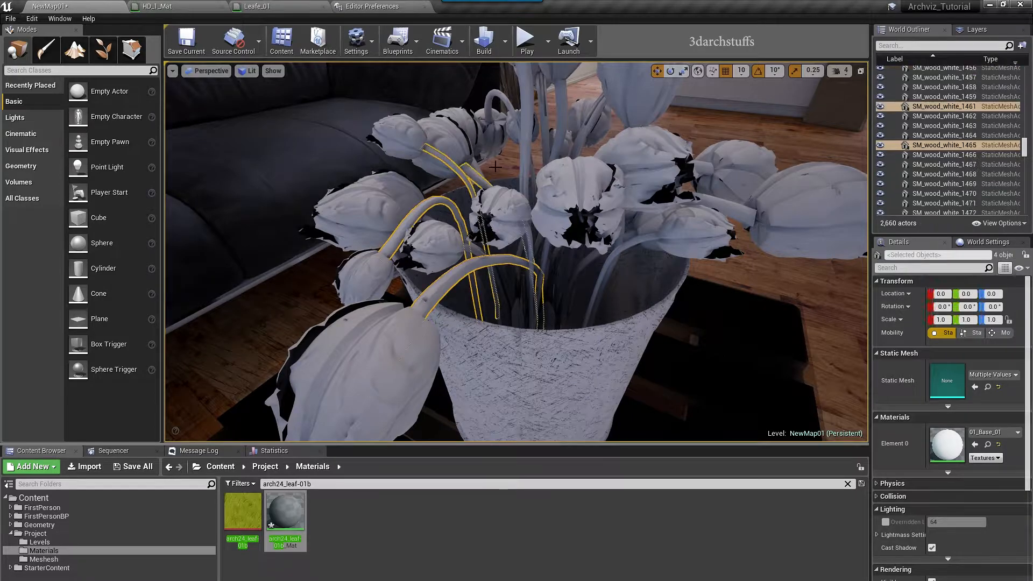
ctrl+click(530, 153)
drag(285, 510, 951, 445)
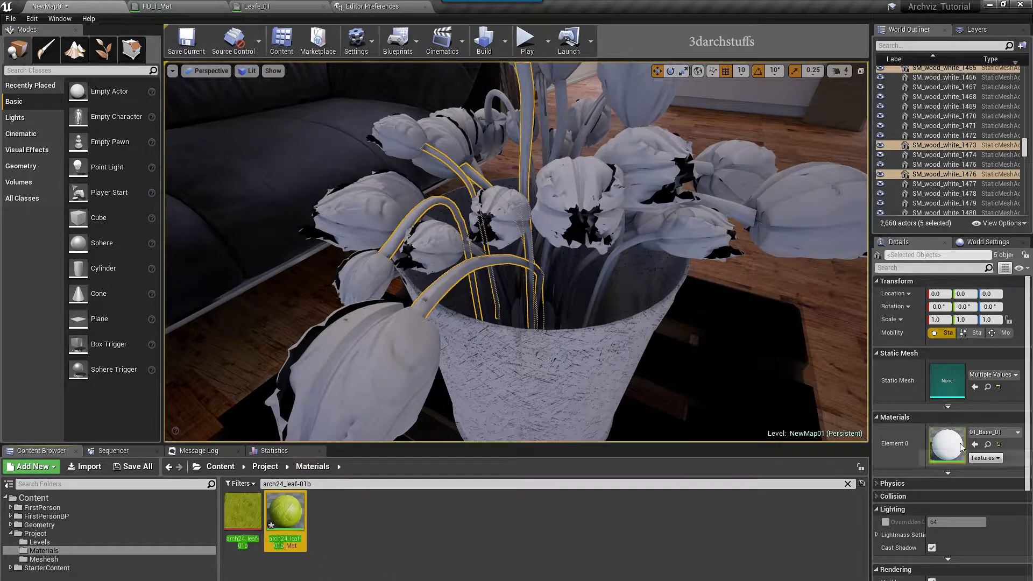
Check a leaf's material and locate Leafe_01 in the Content Browser
alt+drag(623, 365, 667, 376)
right_drag(623, 365, 587, 287)
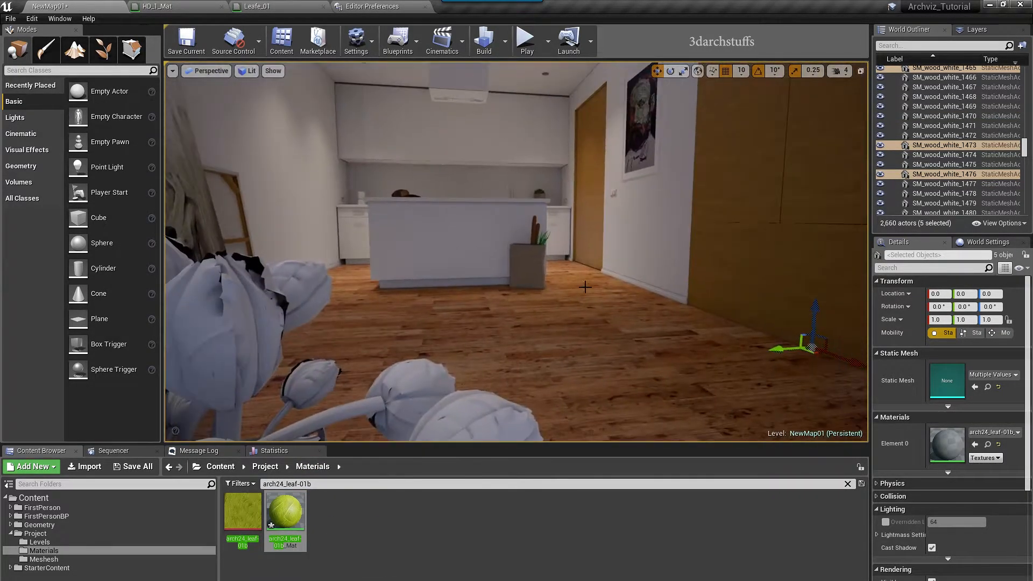
click(542, 235)
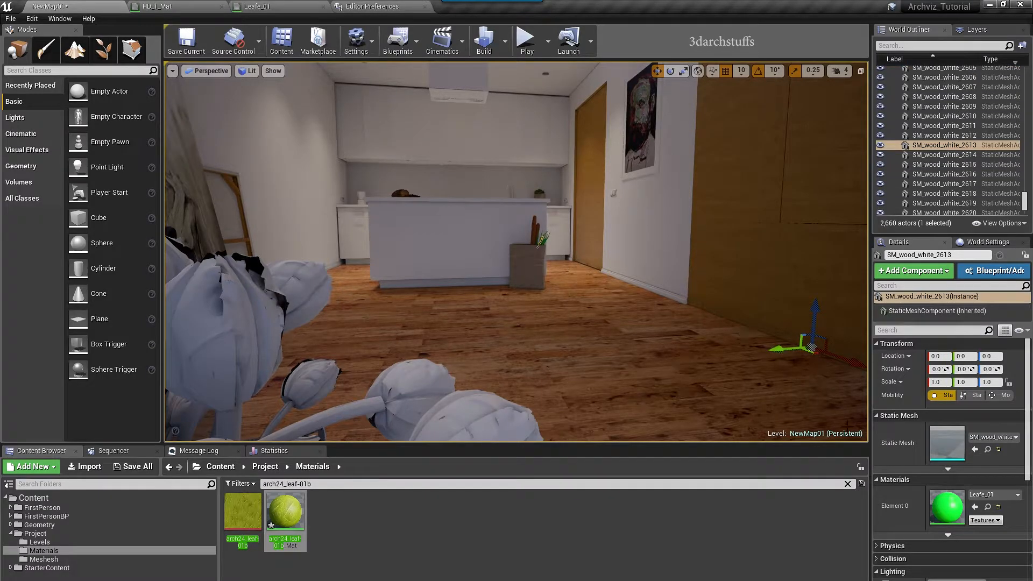
click(989, 508)
key(f)
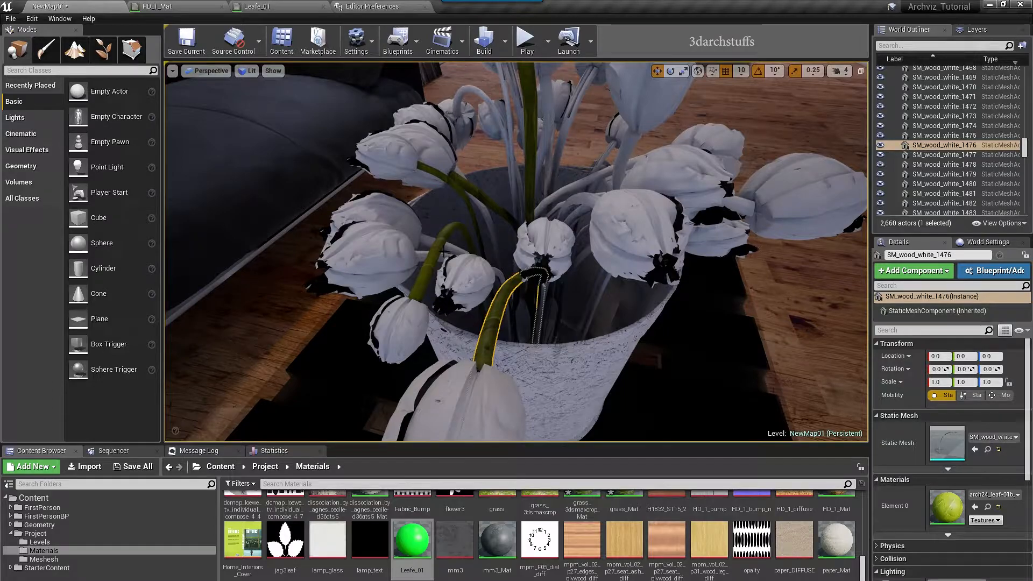
Select about ten more tulip stems, including the curved one
ctrl+click(437, 250)
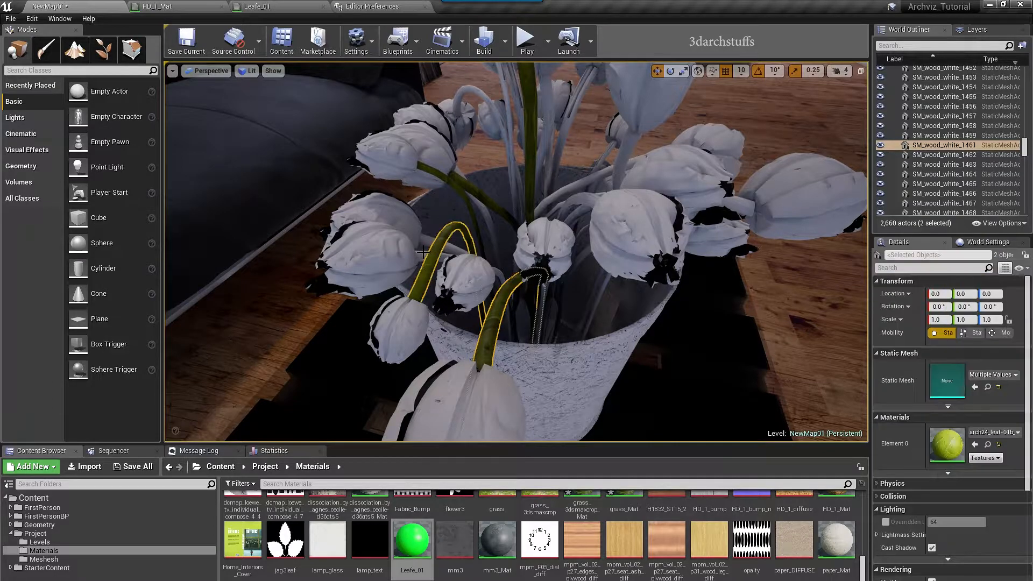
ctrl+click(425, 254)
ctrl+click(473, 186)
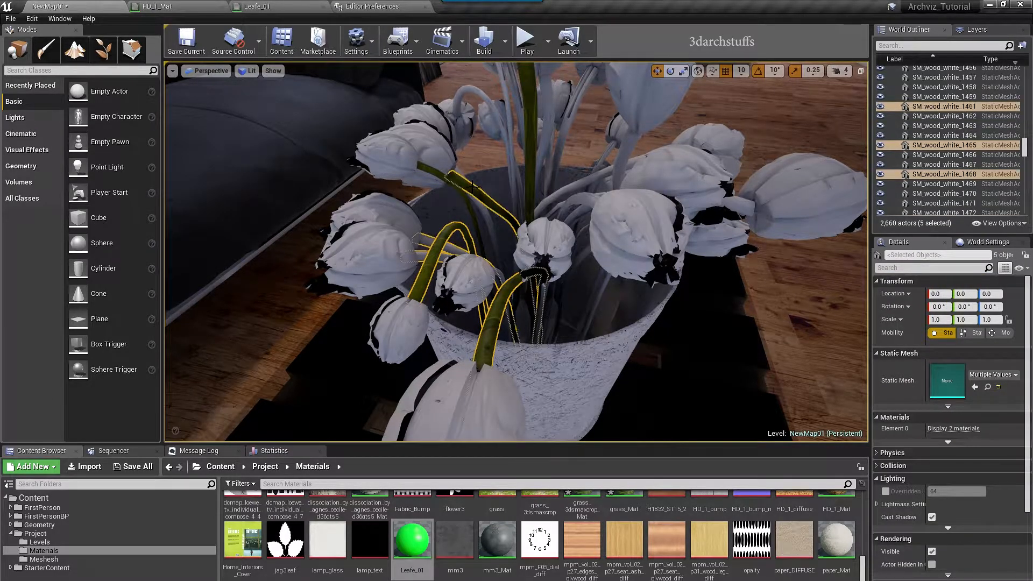
ctrl+click(486, 214)
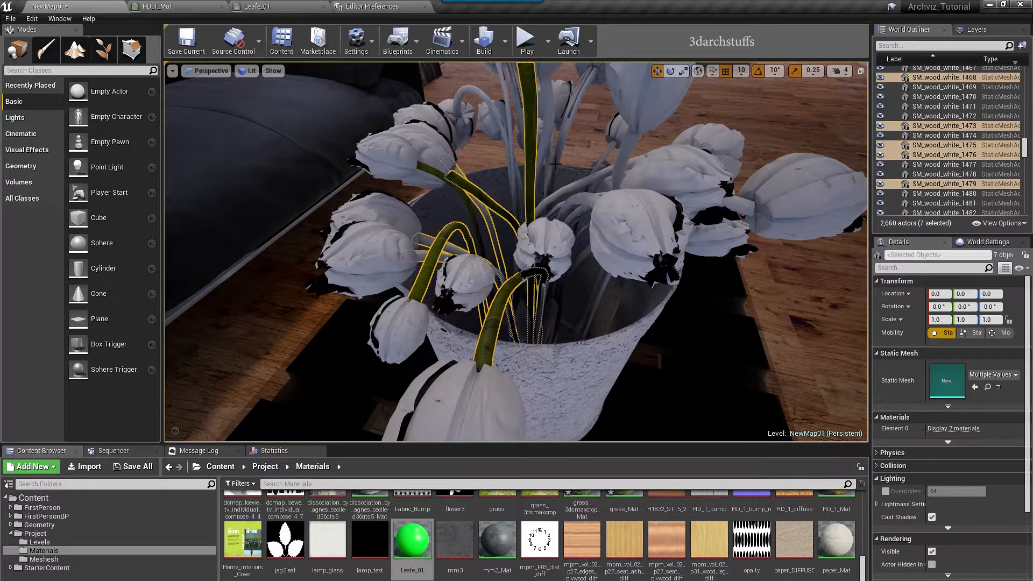
ctrl+click(551, 159)
key(f)
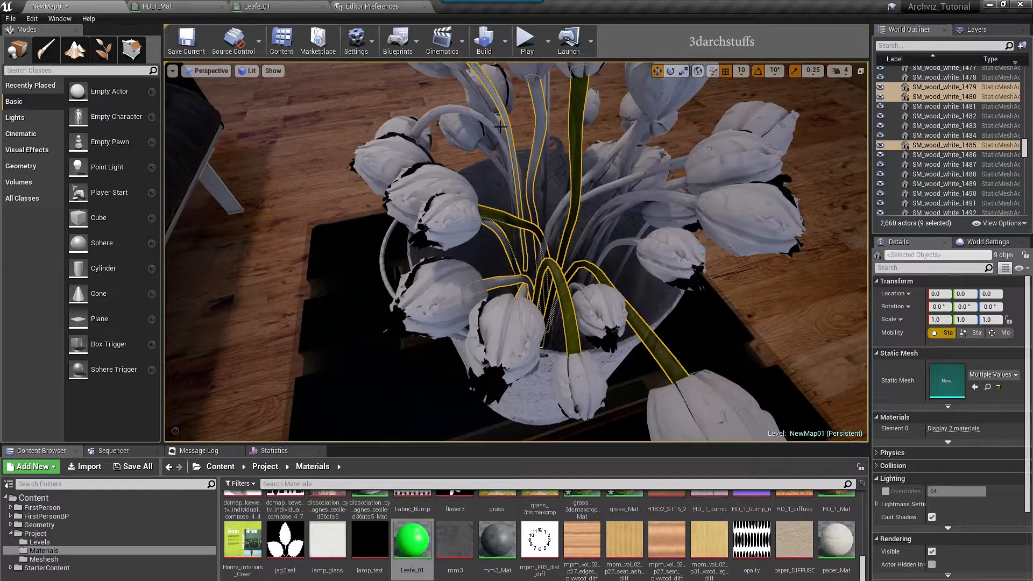
ctrl+click(493, 129)
key(f)
ctrl+click(476, 157)
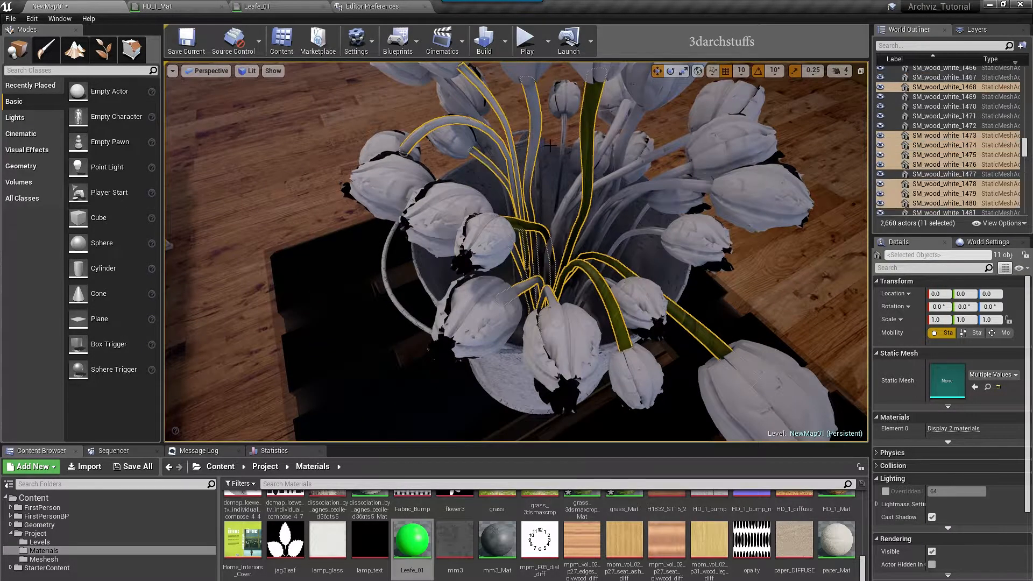
ctrl+click(564, 141)
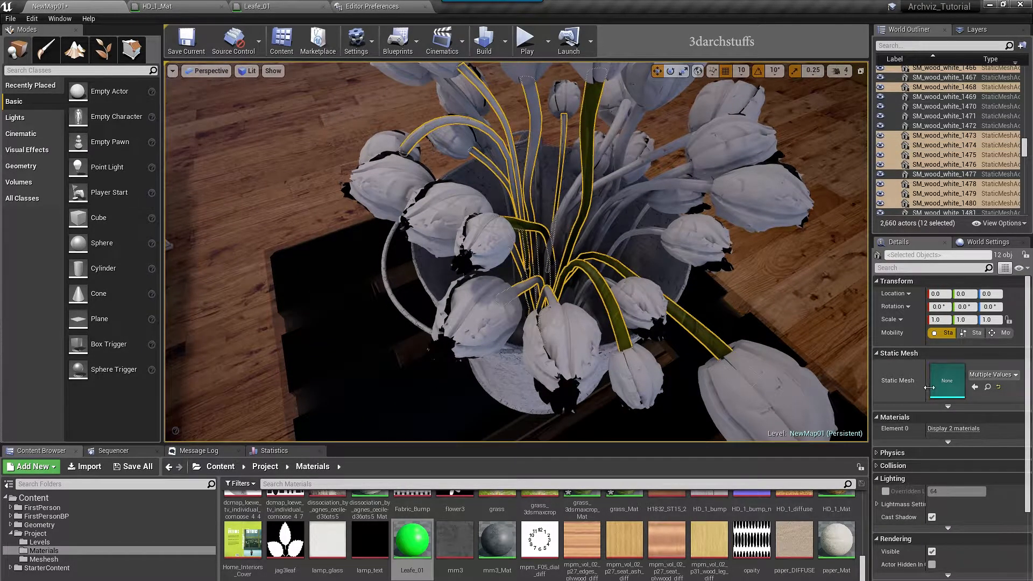
Assign Leafe_01 to both stem material slots, then duplicate it as Leafe_02
click(953, 428)
click(974, 454)
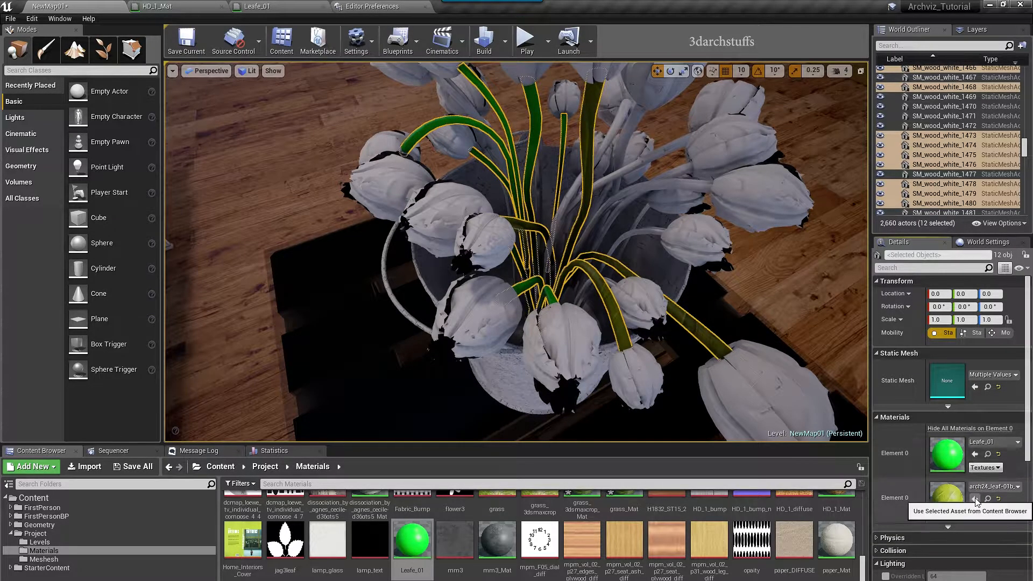
click(975, 499)
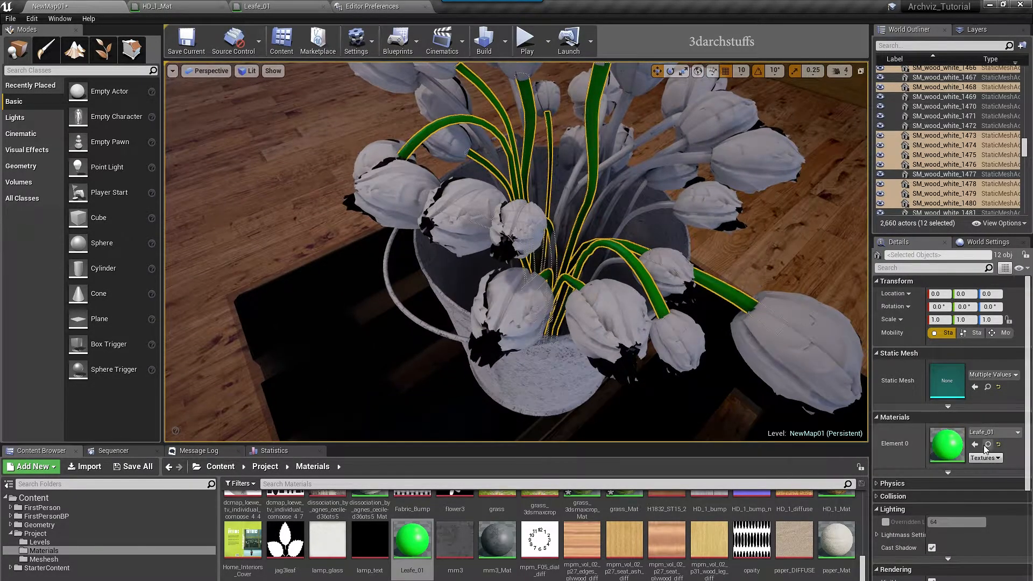
key(ctrl+w)
key(Return)
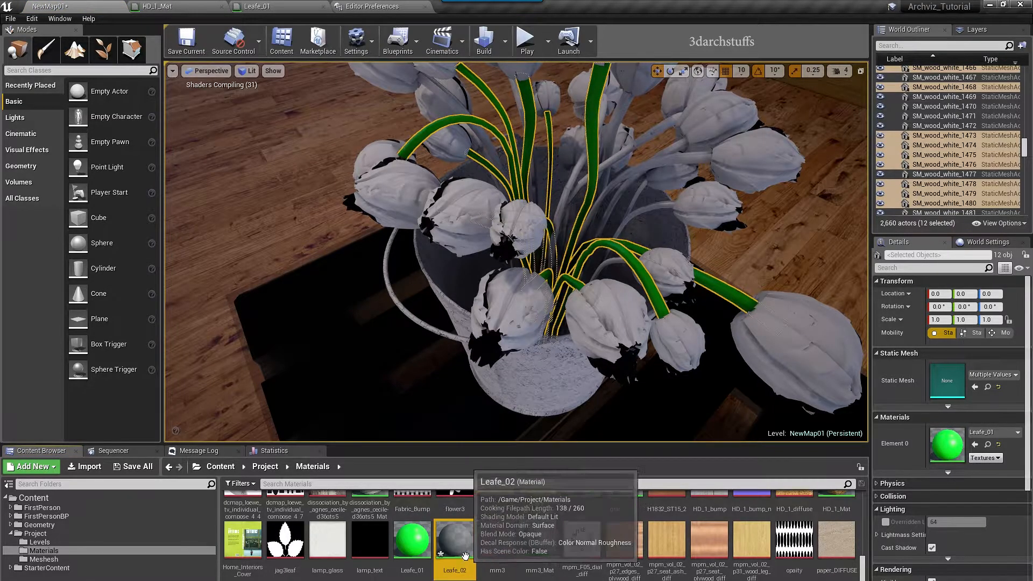
Assign Leafe_02 to the selected stems and hide the textured stems
click(973, 444)
alt+drag(749, 367, 700, 392)
key(h)
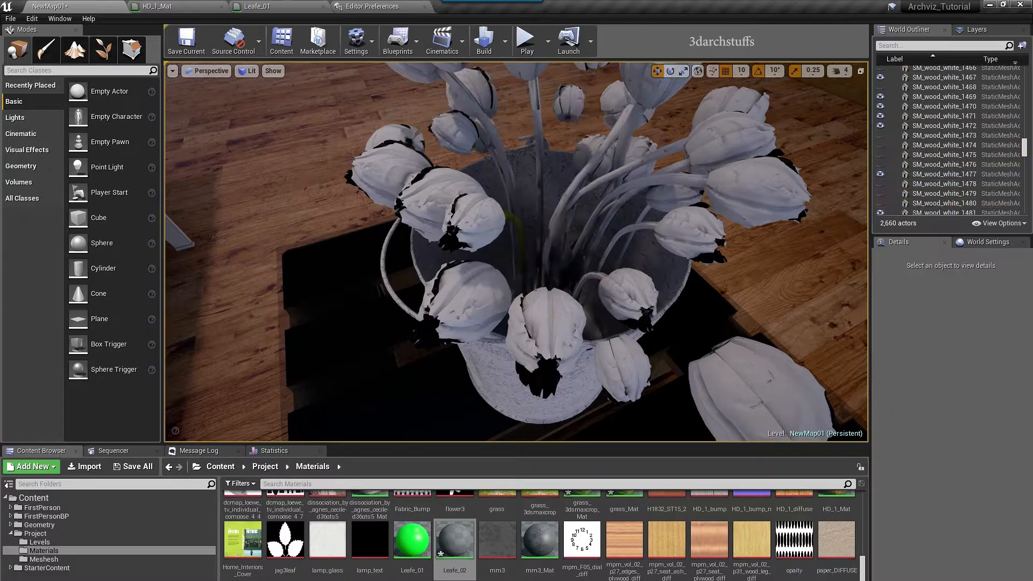
alt+drag(672, 298, 566, 296)
Select the next batch of untextured tulip stems around the vase
click(573, 285)
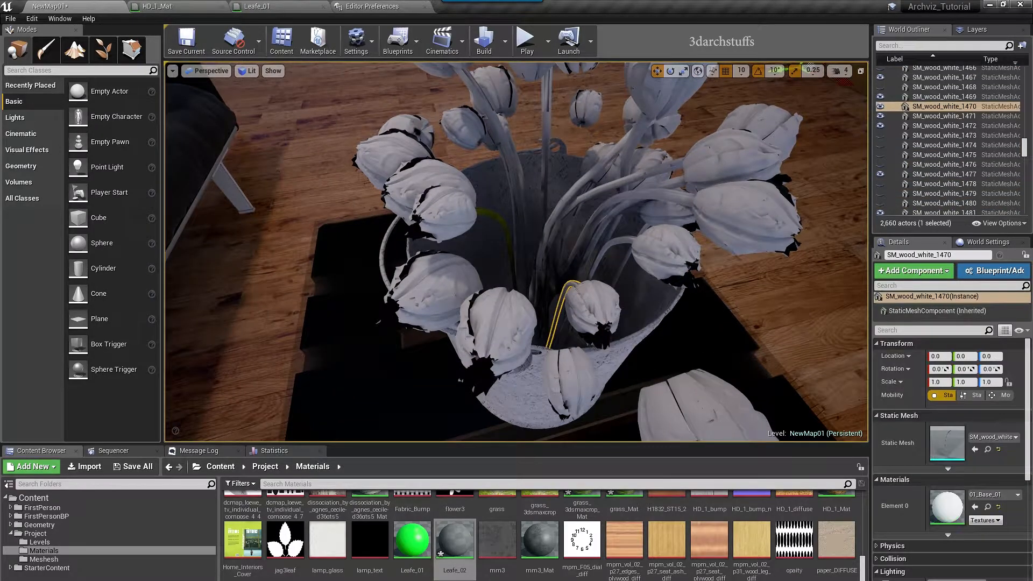
ctrl+click(496, 218)
ctrl+click(514, 189)
alt+drag(514, 189, 570, 189)
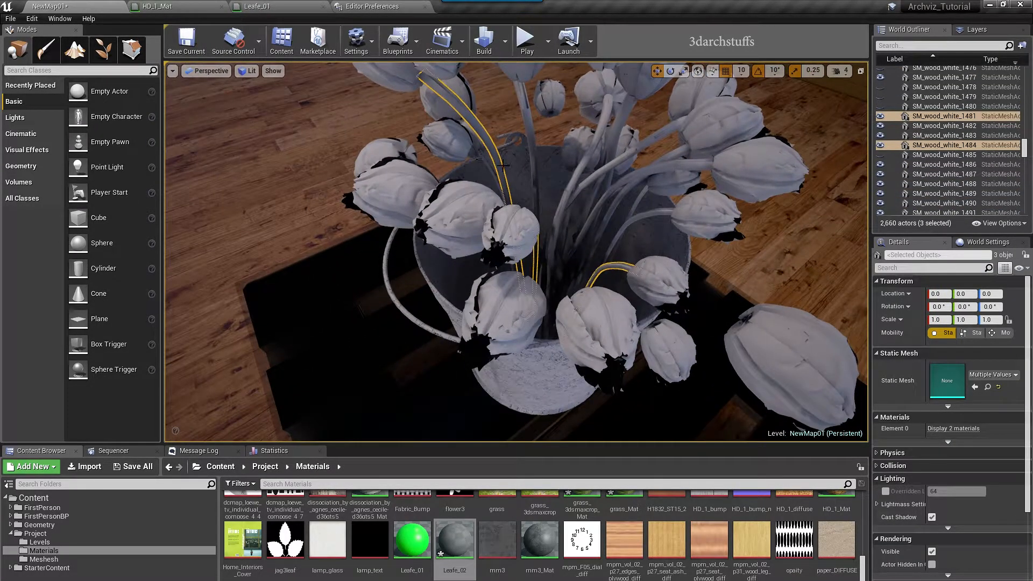
alt+drag(538, 215, 581, 237)
ctrl+click(580, 176)
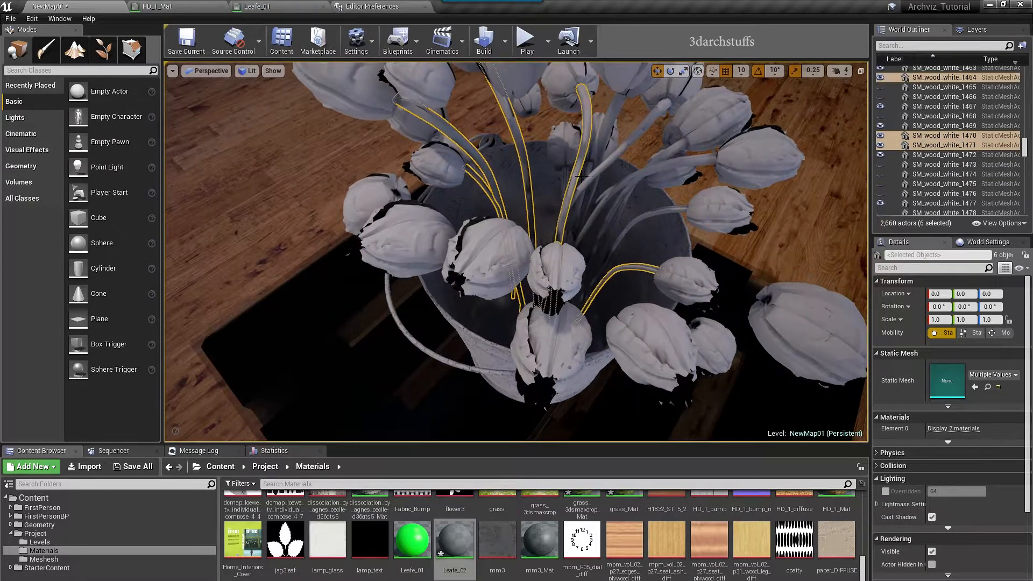
ctrl+click(565, 175)
alt+drag(565, 176, 579, 154)
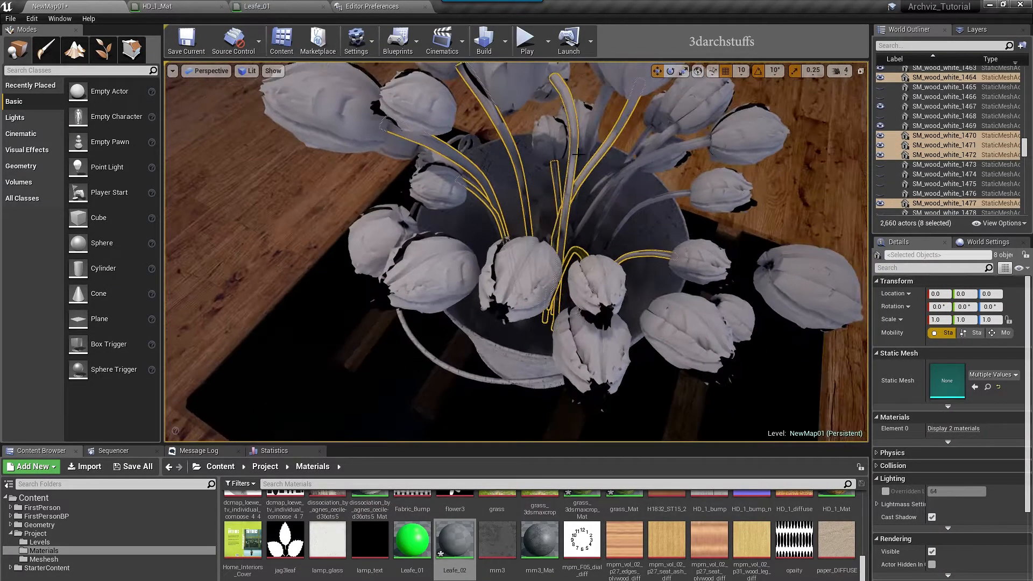
ctrl+click(589, 142)
ctrl+click(619, 172)
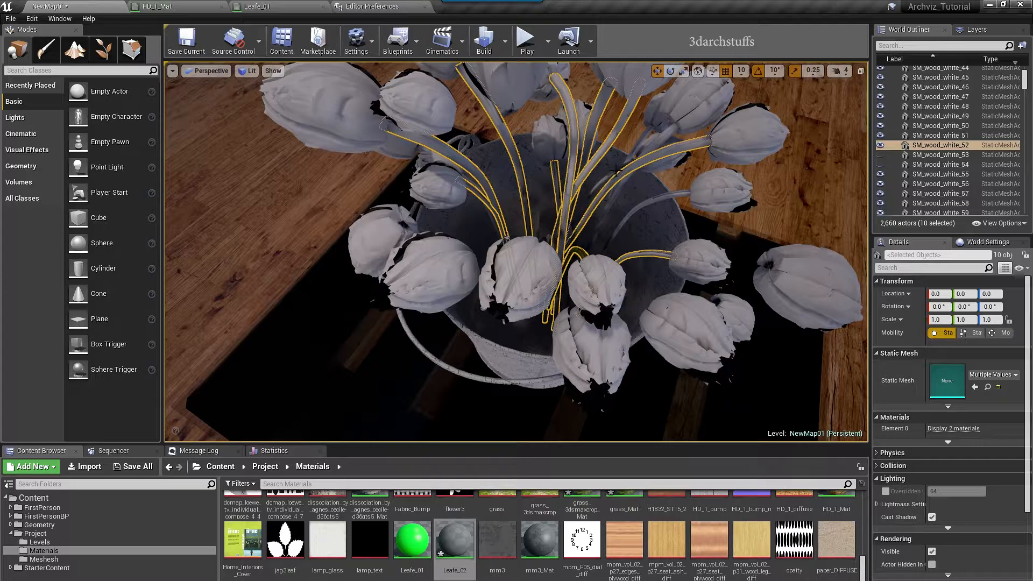
ctrl+click(634, 153)
ctrl+click(614, 173)
ctrl+click(614, 179)
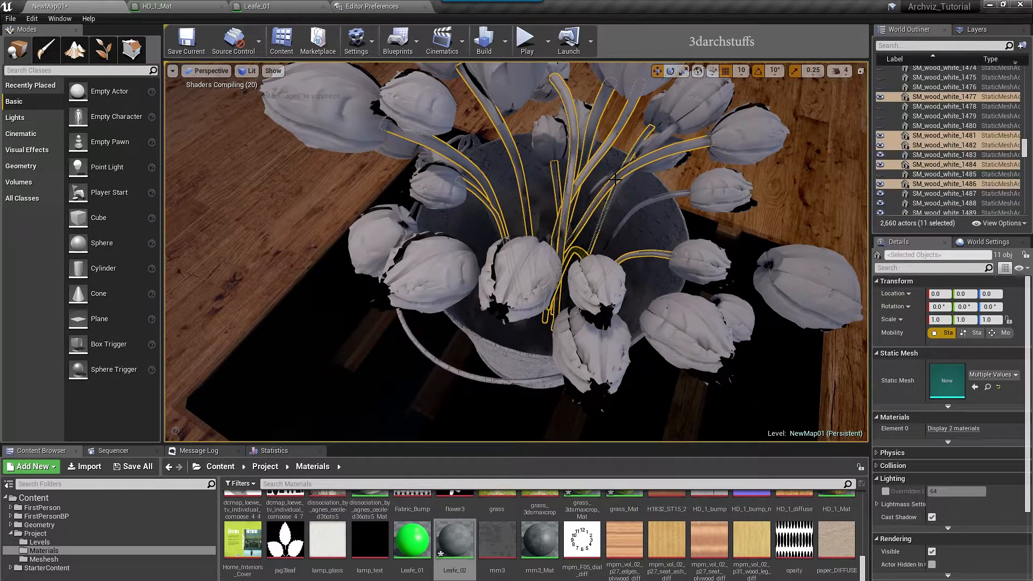
click(619, 190)
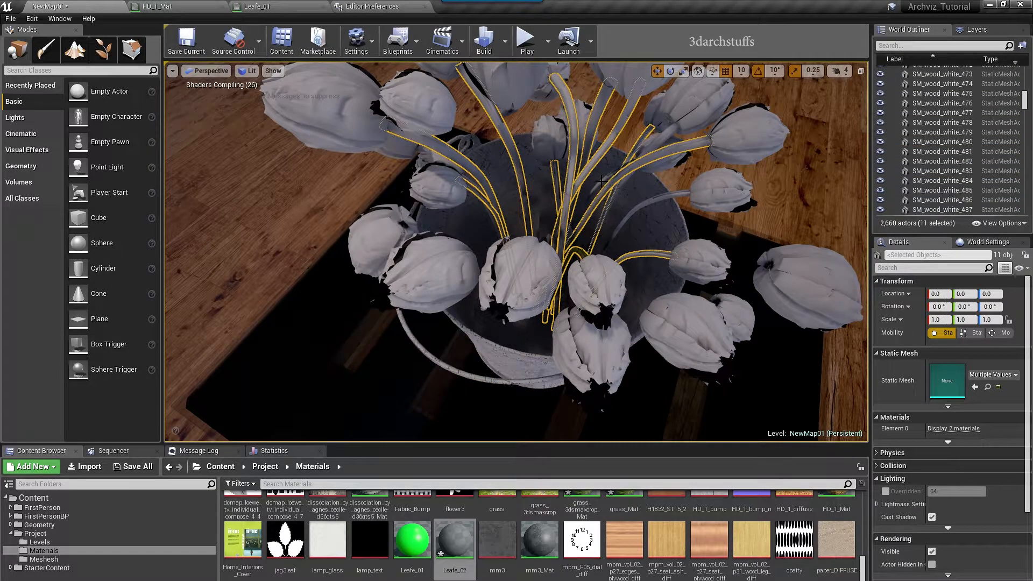
ctrl+click(635, 192)
ctrl+click(649, 199)
alt+drag(657, 217, 700, 218)
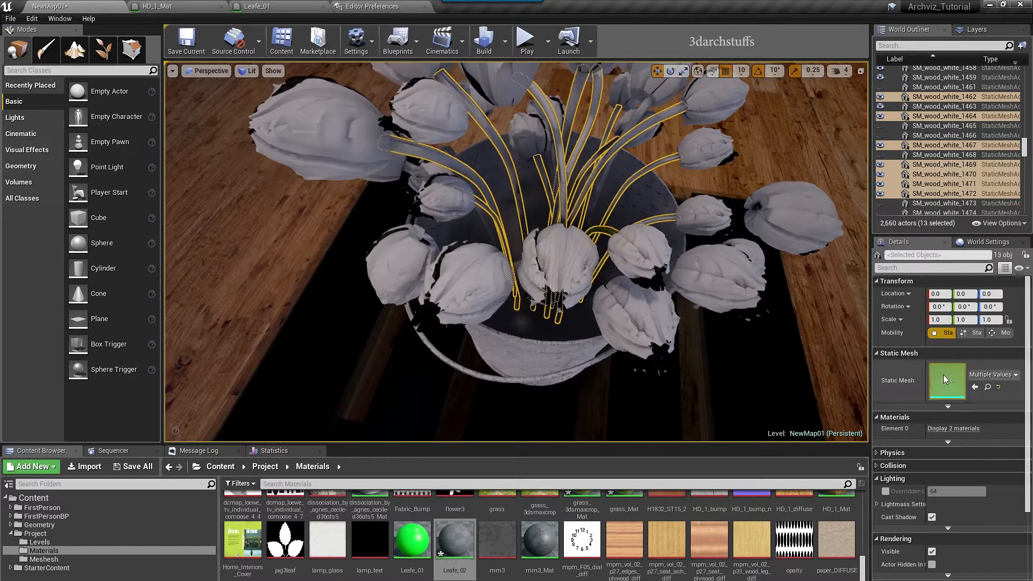
Give these stems the Leafe_02 material and hide them
click(969, 432)
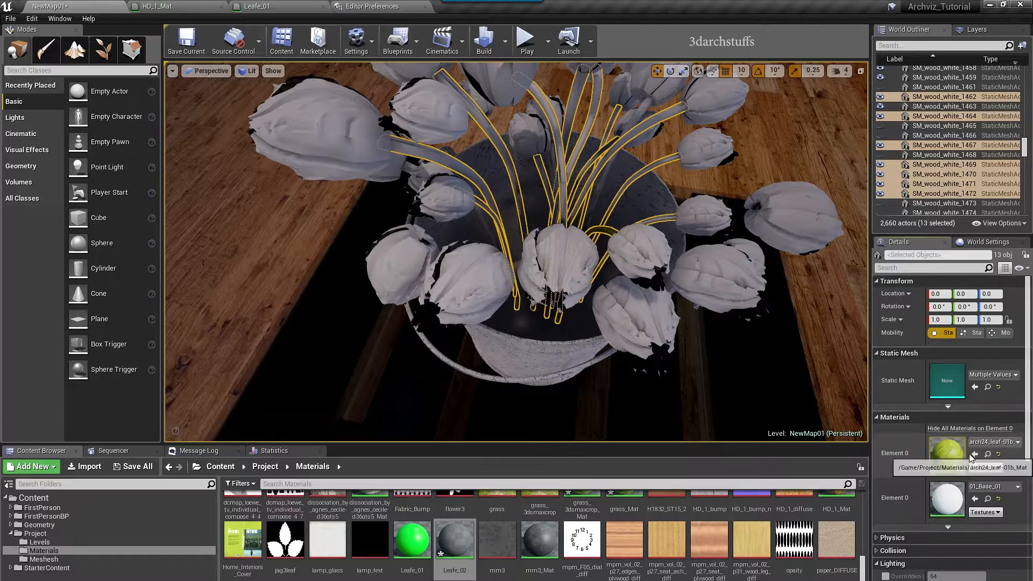
click(975, 498)
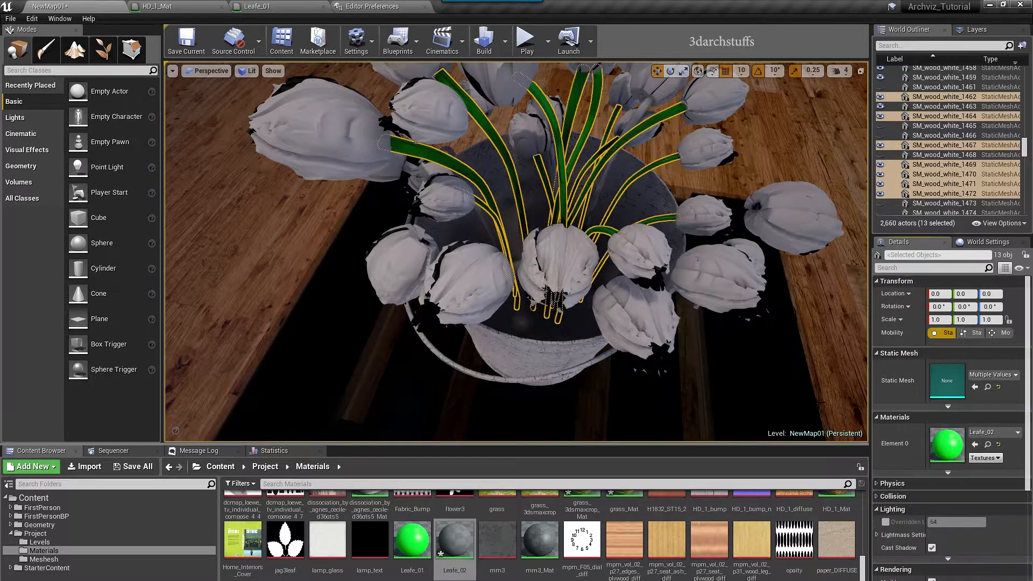
key(h)
alt+drag(573, 250, 594, 272)
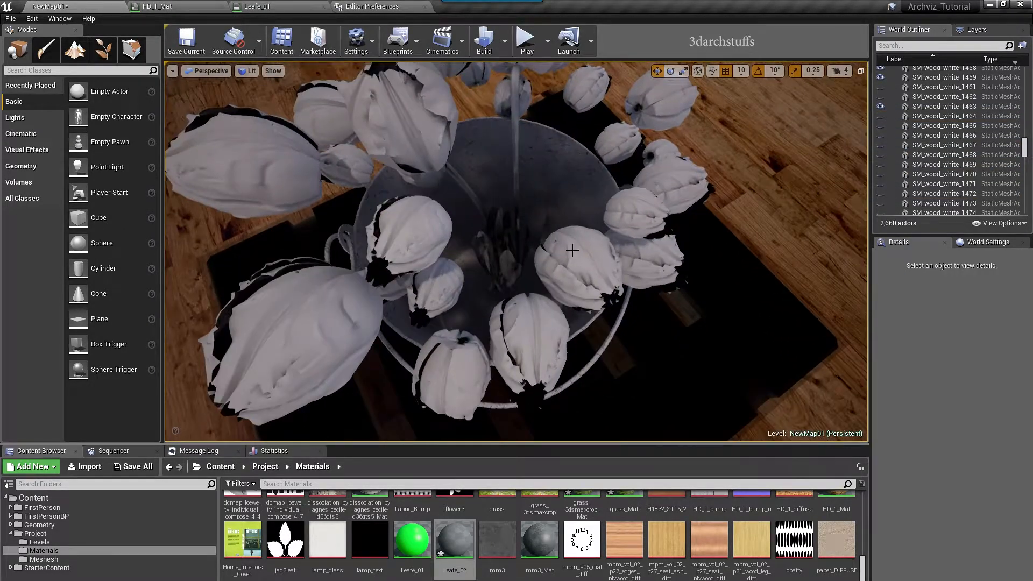
Give three more stems the Arch41_013_leaf_Mat green material, then hide them
click(515, 165)
ctrl+click(467, 190)
alt+drag(466, 192, 553, 197)
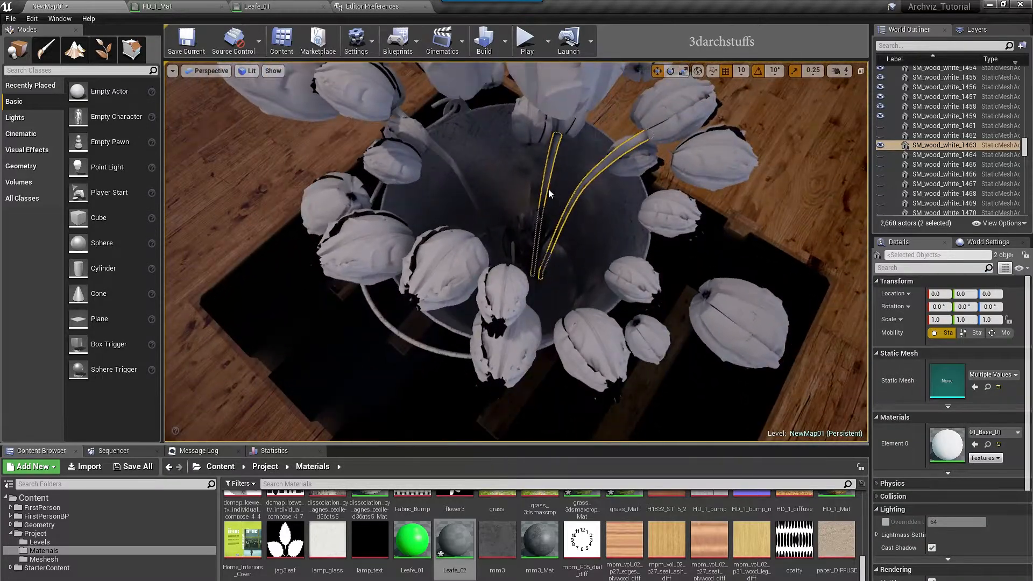
ctrl+click(456, 167)
alt+drag(457, 167, 370, 136)
click(974, 444)
alt+drag(574, 239, 643, 256)
key(h)
alt+drag(574, 240, 610, 250)
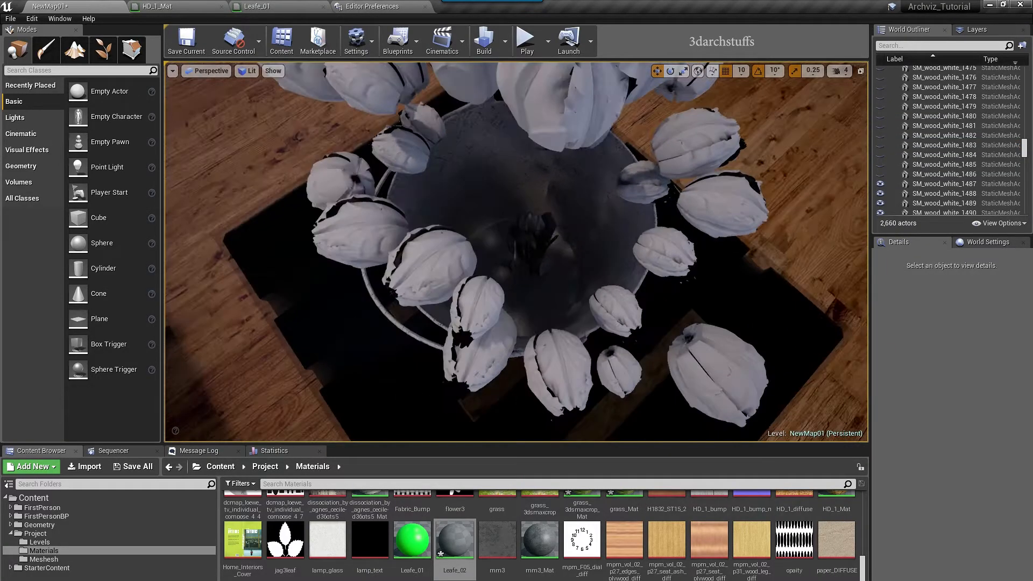
Select the seven stems in the centre of the bucket
click(533, 242)
ctrl+click(544, 237)
alt+drag(544, 237, 613, 278)
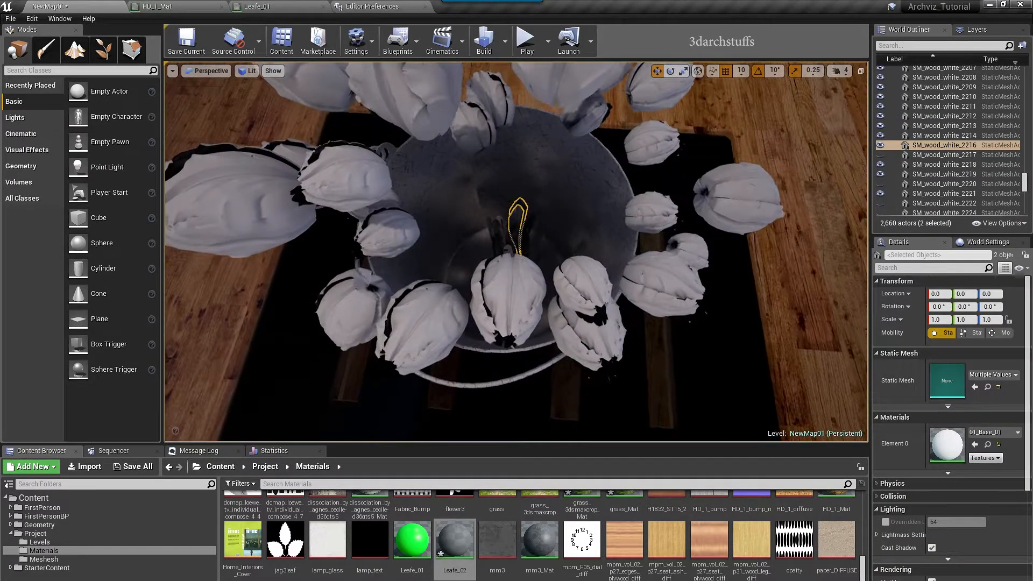
ctrl+click(498, 221)
alt+drag(508, 247, 578, 259)
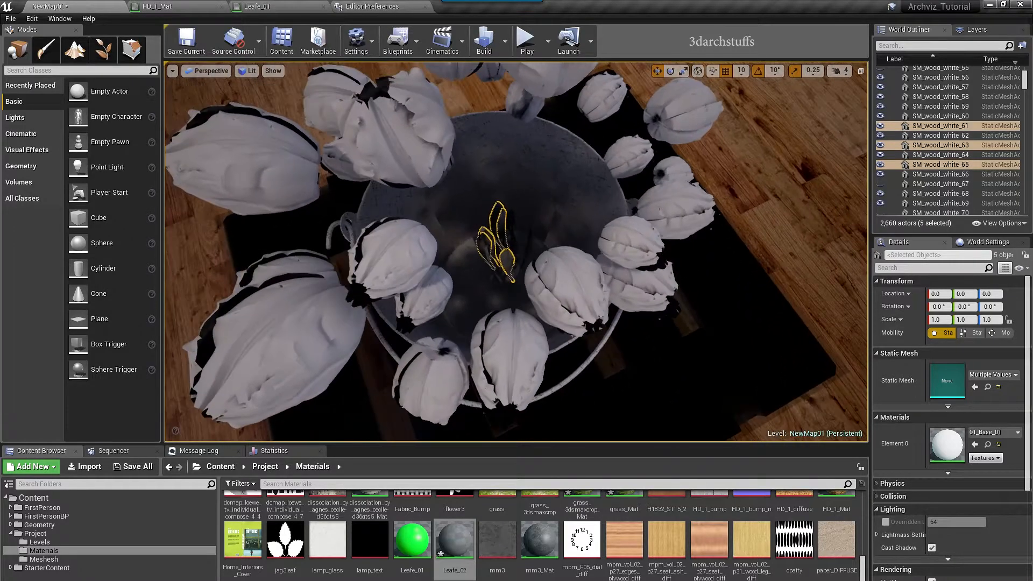
ctrl+click(479, 248)
alt+drag(478, 249, 673, 250)
ctrl+click(519, 280)
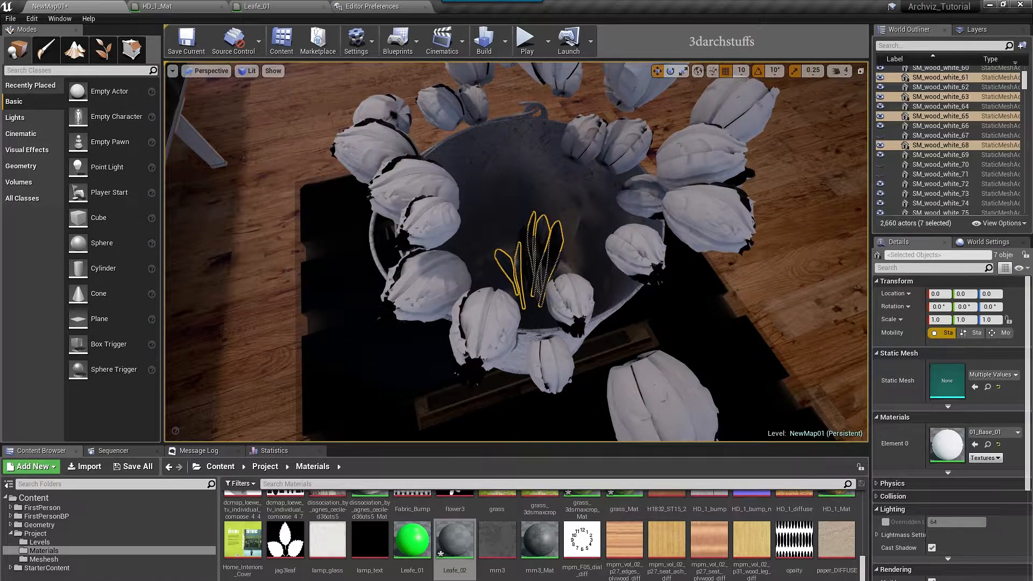
Unhide all stems and browse to Arch41_013_leaf_Mat for the centre stems, then deselect
key(ctrl+h)
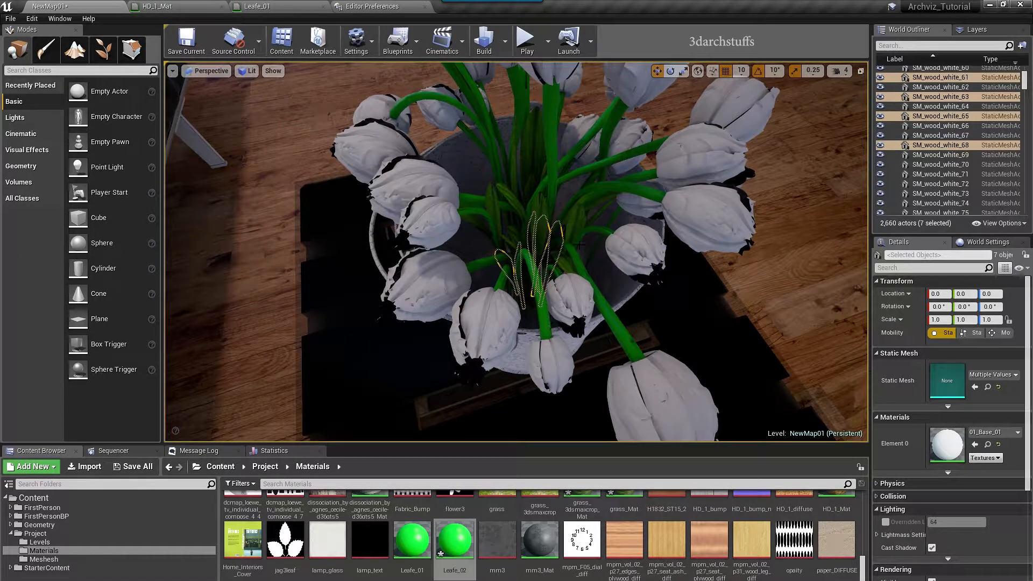
alt+drag(577, 226, 608, 188)
click(540, 192)
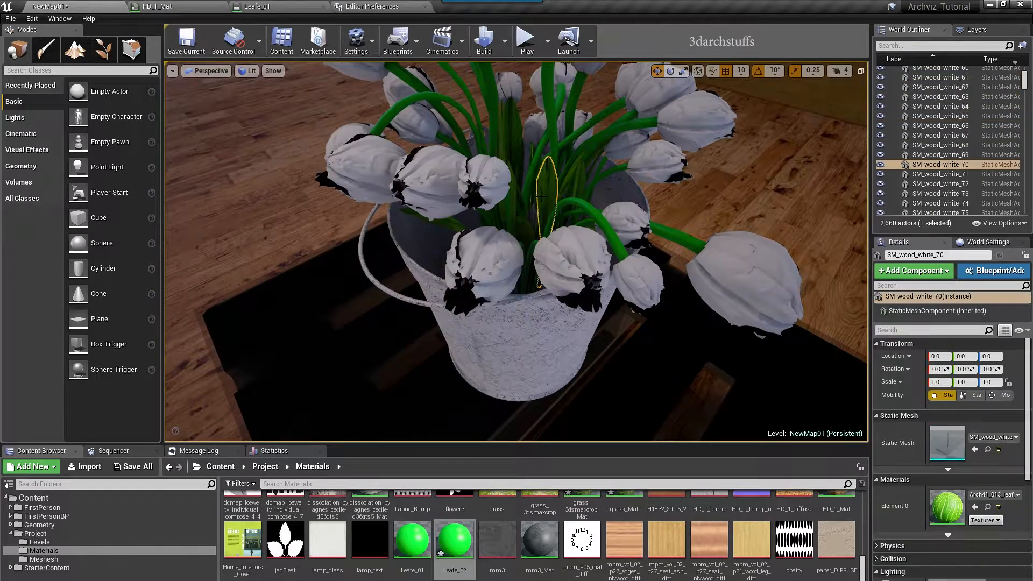
click(986, 507)
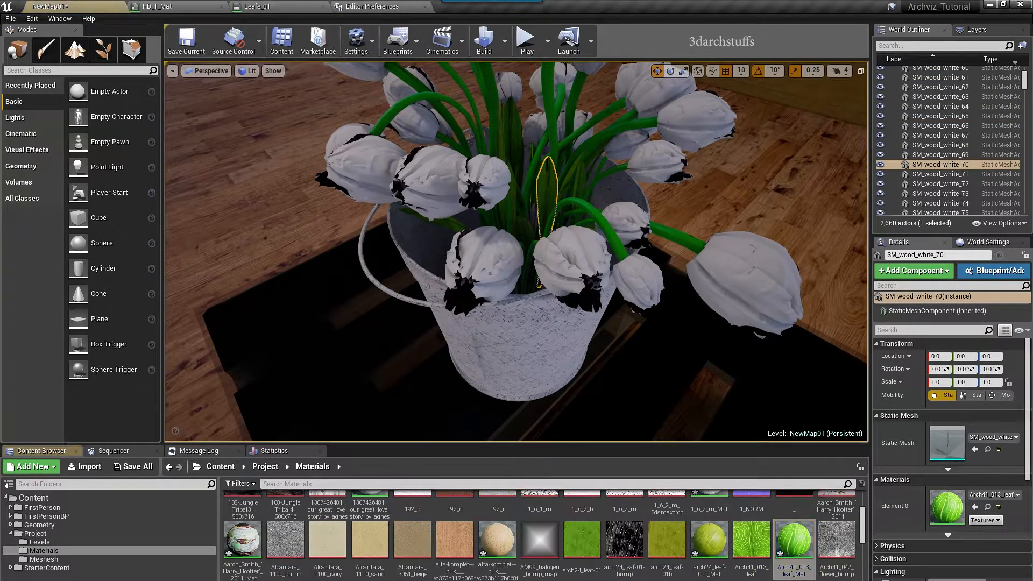
right_drag(645, 302, 699, 326)
key(ctrl+z)
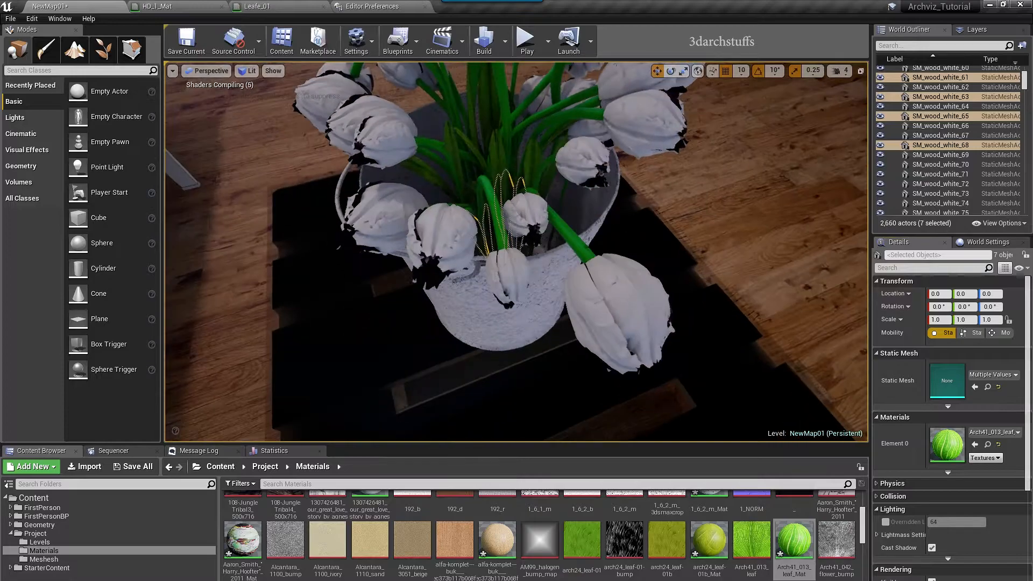
key(Escape)
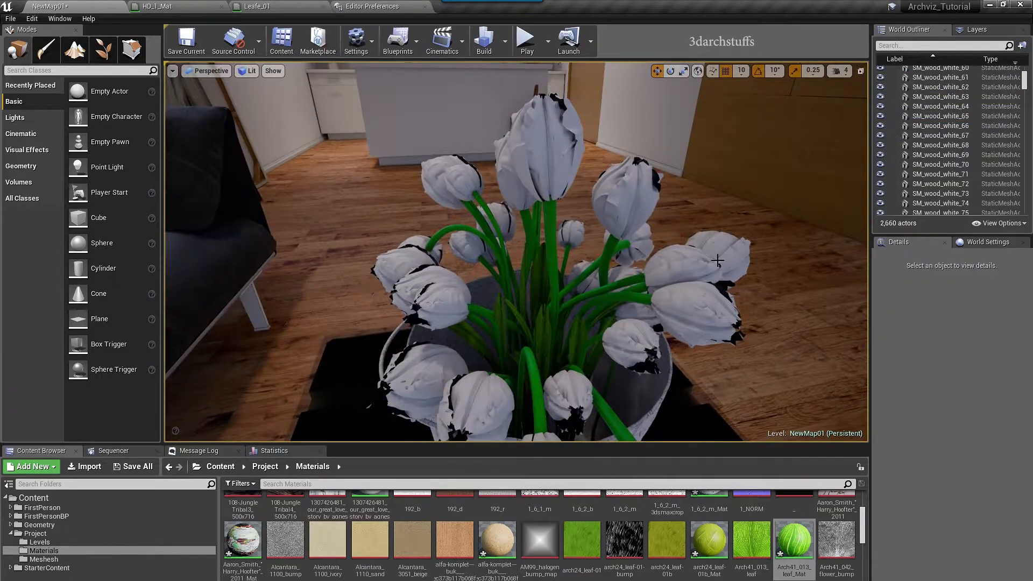
right_drag(717, 261, 688, 249)
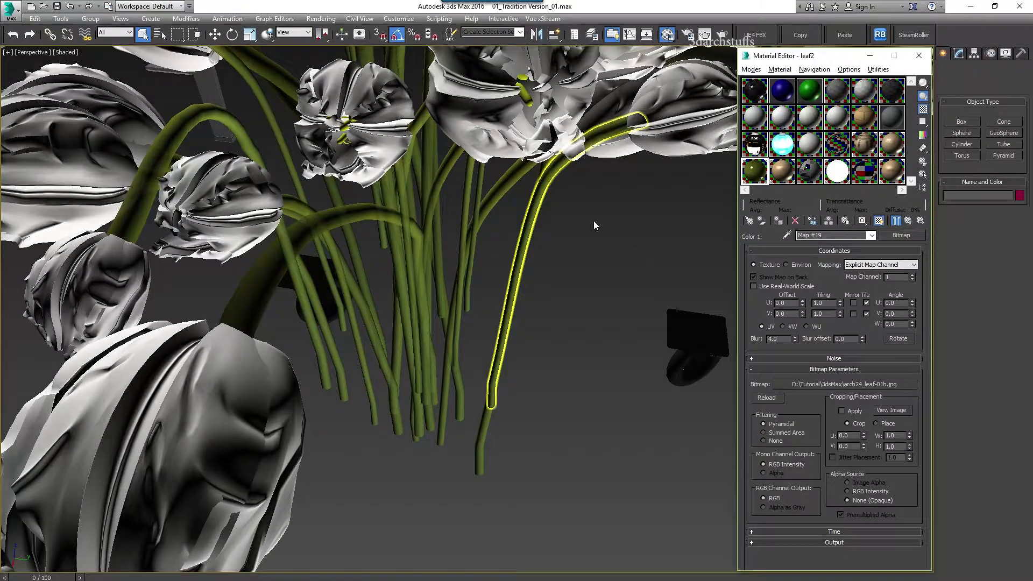
Move the 3ds Max view from the bouquet across the apartment to the bedroom's bed
click(612, 283)
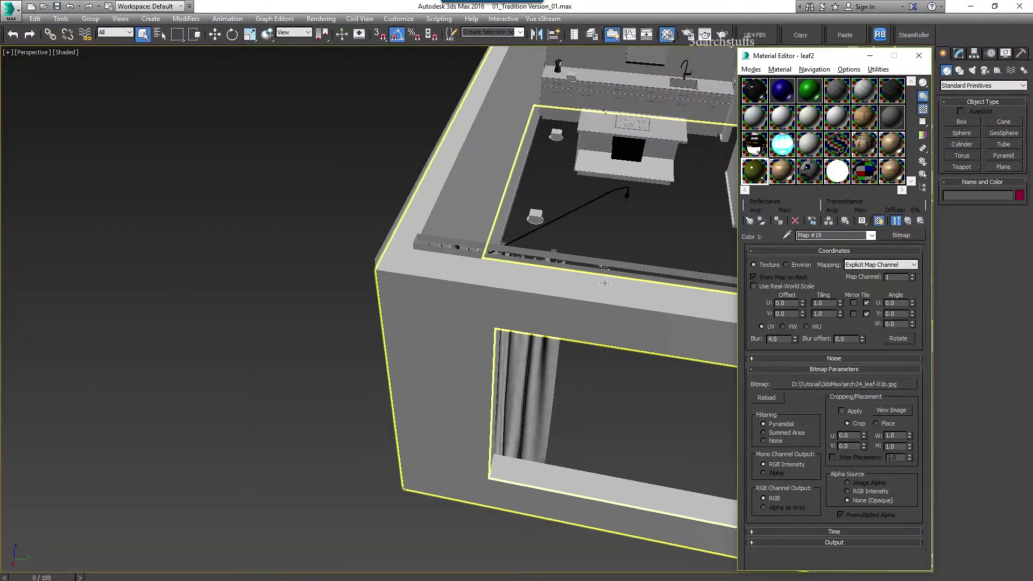
mouse_move(640, 259)
alt+middle_down()
mouse_move(647, 252)
mouse_move(632, 269)
alt+middle_up()
scroll(632, 269, down, 5)
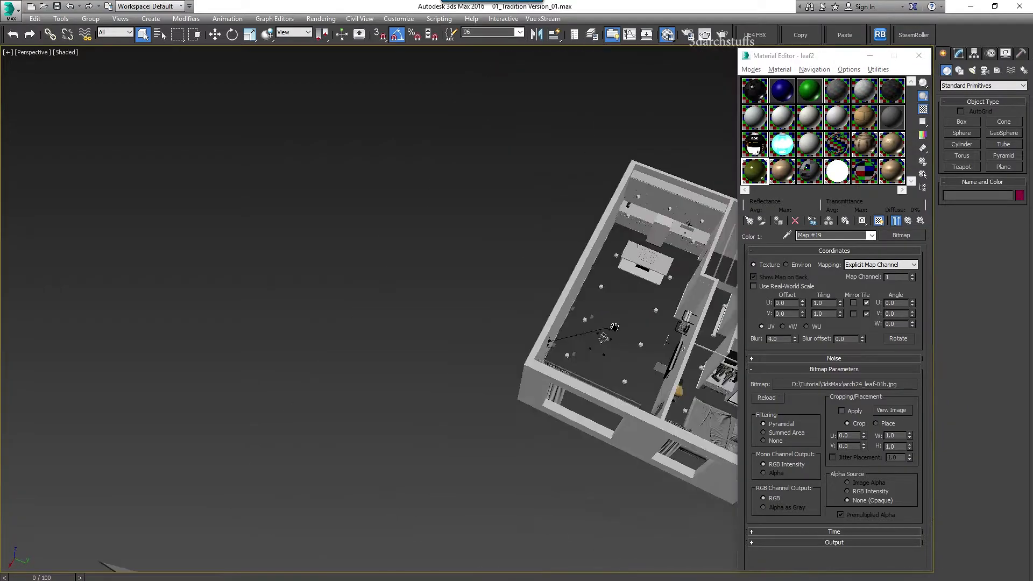
middle_drag(614, 327, 421, 322)
scroll(420, 322, up, 3)
middle_drag(442, 257, 570, 441)
scroll(553, 259, up, 3)
alt+middle_drag(525, 333, 646, 317)
scroll(404, 341, up, 3)
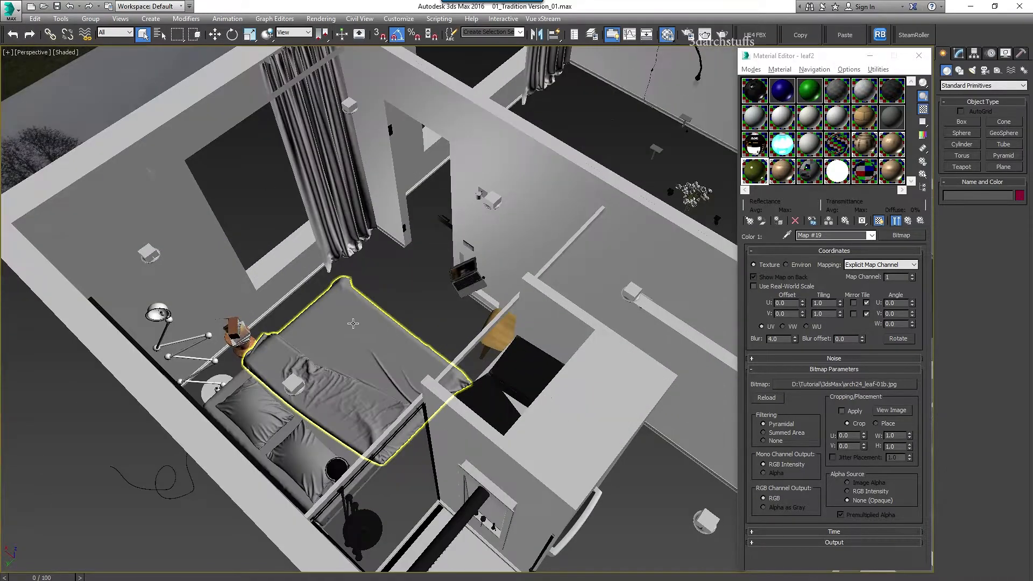
scroll(352, 322, up, 3)
alt+middle_drag(405, 312, 391, 279)
alt+middle_drag(390, 279, 533, 224)
scroll(533, 149, up, 3)
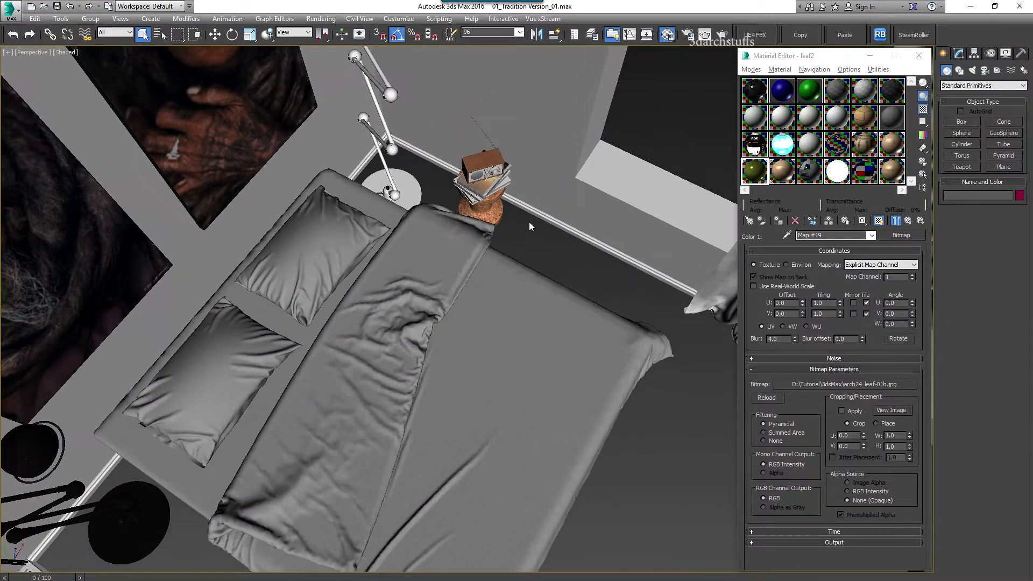
scroll(533, 224, up, 4)
Load the bed's Blanket material and check its bump map, Fabric_Bump.jpg tiled 250
click(786, 235)
click(544, 291)
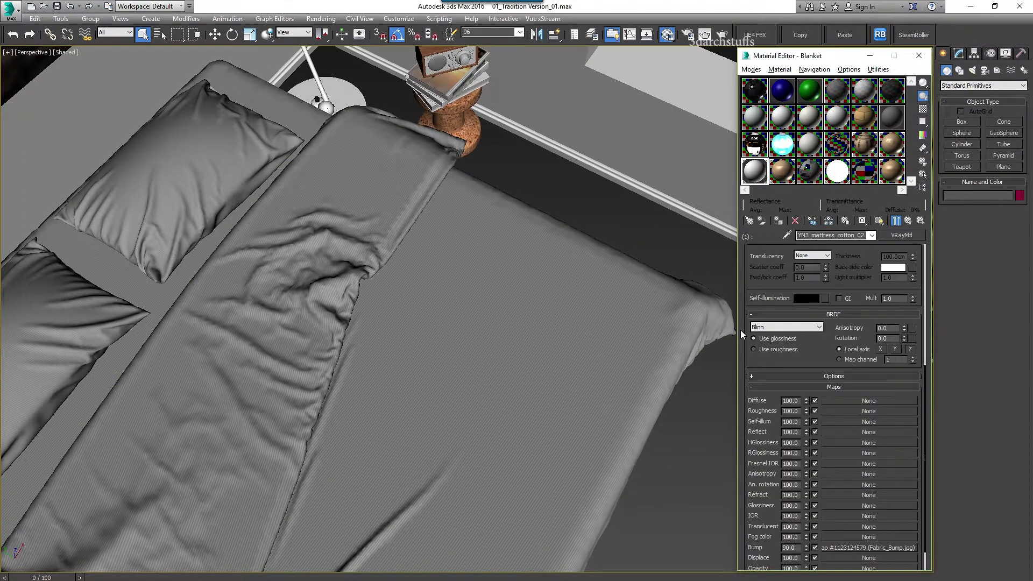
click(871, 547)
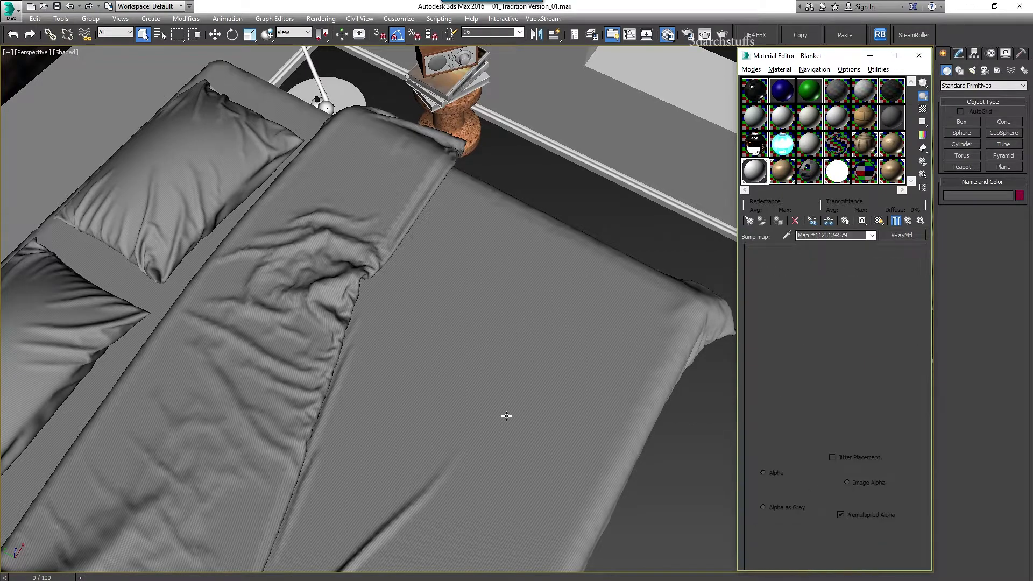
click(888, 410)
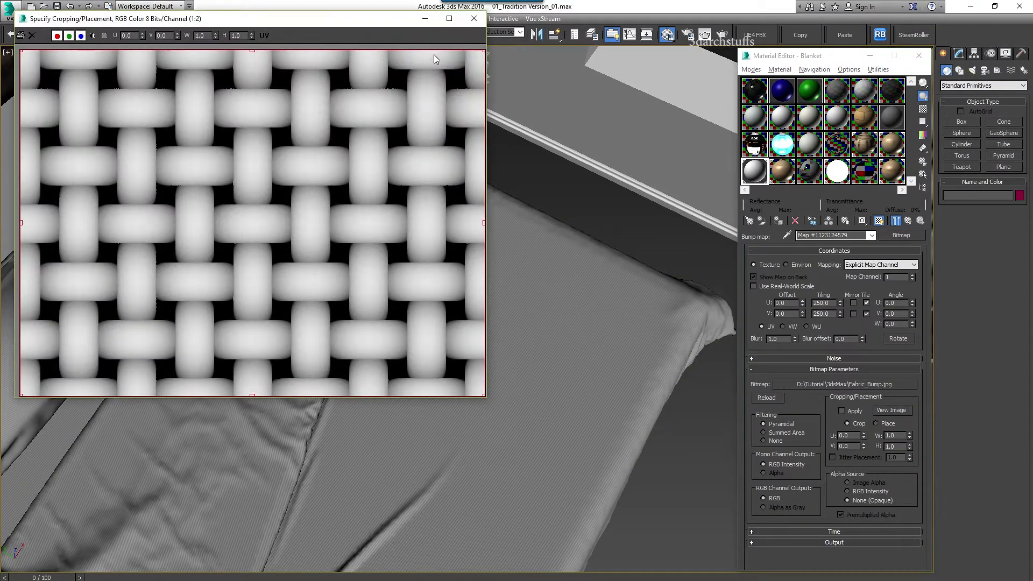
click(480, 20)
click(821, 383)
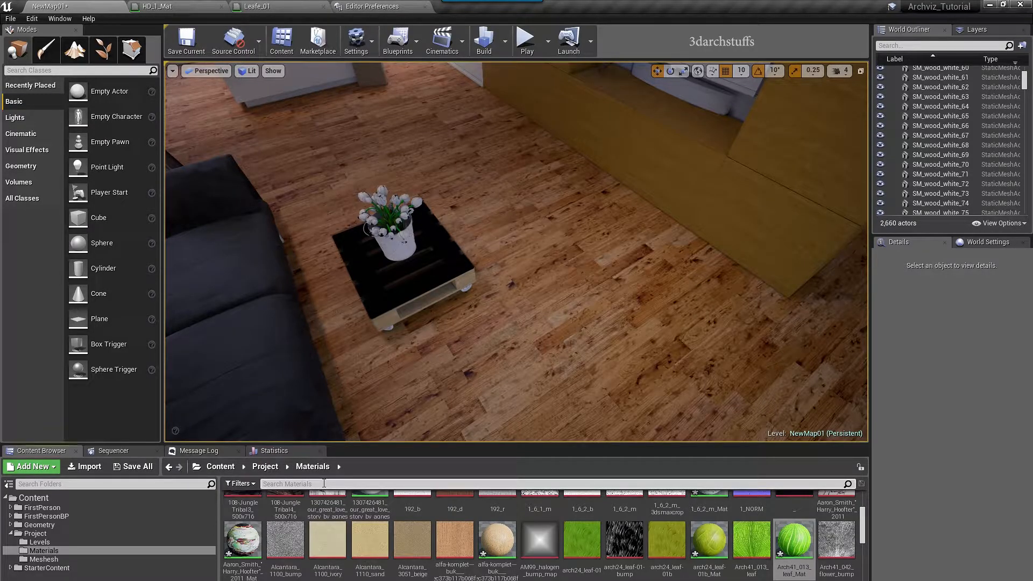
Search the Content Browser for Fabric_Bump and bring the view to the bed
click(324, 484)
text(Fabric_Bump)
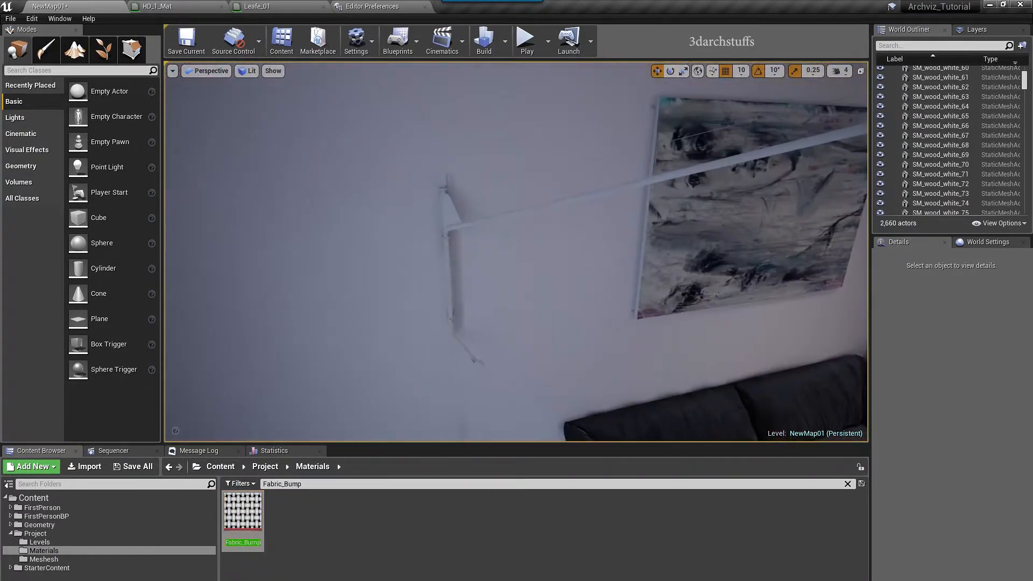
right_drag(536, 315, 376, 317)
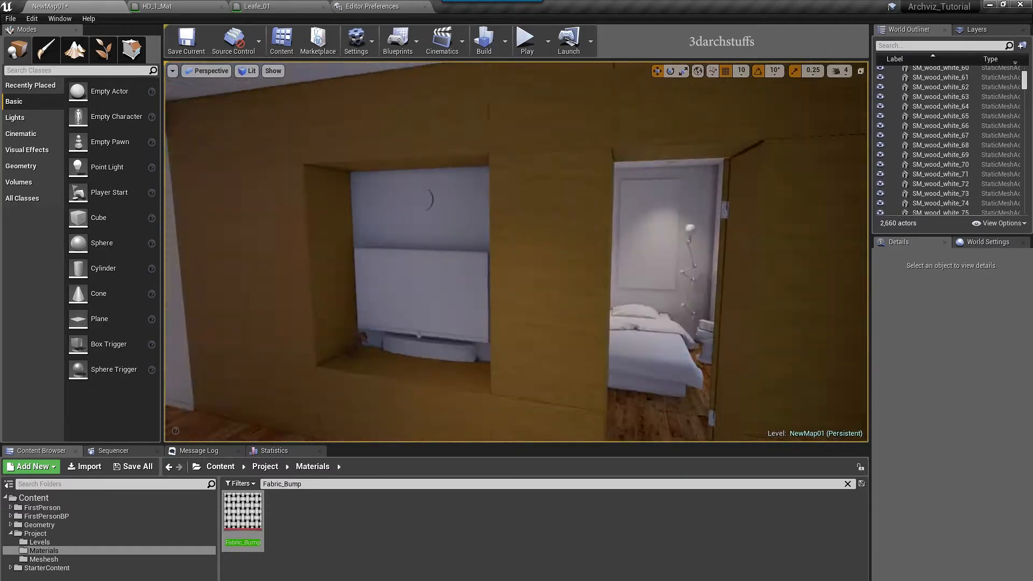
right_drag(544, 316, 597, 377)
scroll(592, 310, up, 3)
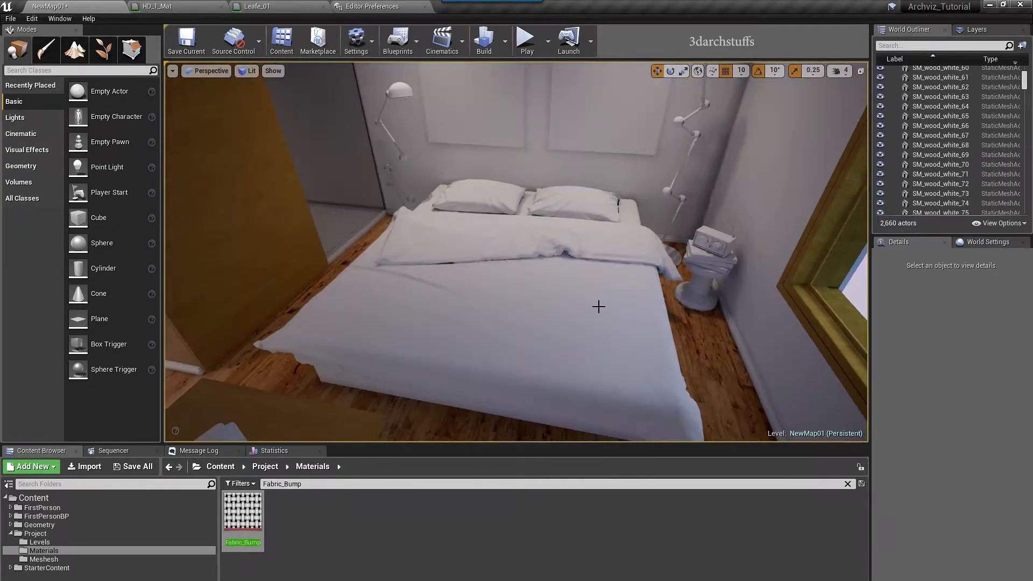
right_drag(553, 345, 584, 345)
scroll(553, 343, up, 2)
right_drag(583, 296, 571, 376)
scroll(555, 293, down, 3)
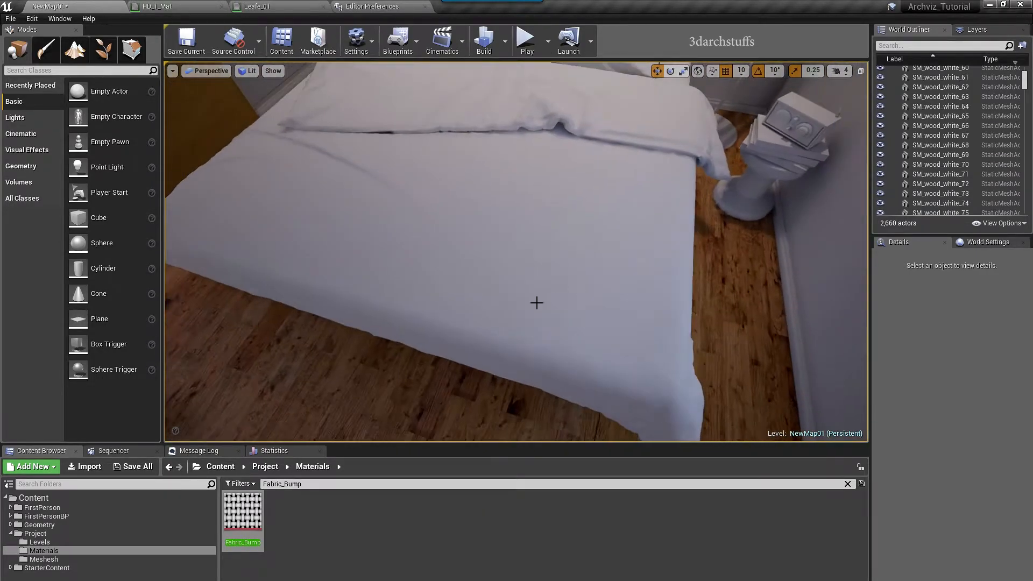
Create Fabric_Bump_Mat from the Fabric_Bump texture and apply it to the bed blanket
right_click(240, 515)
click(274, 211)
click(403, 562)
drag(279, 515, 450, 301)
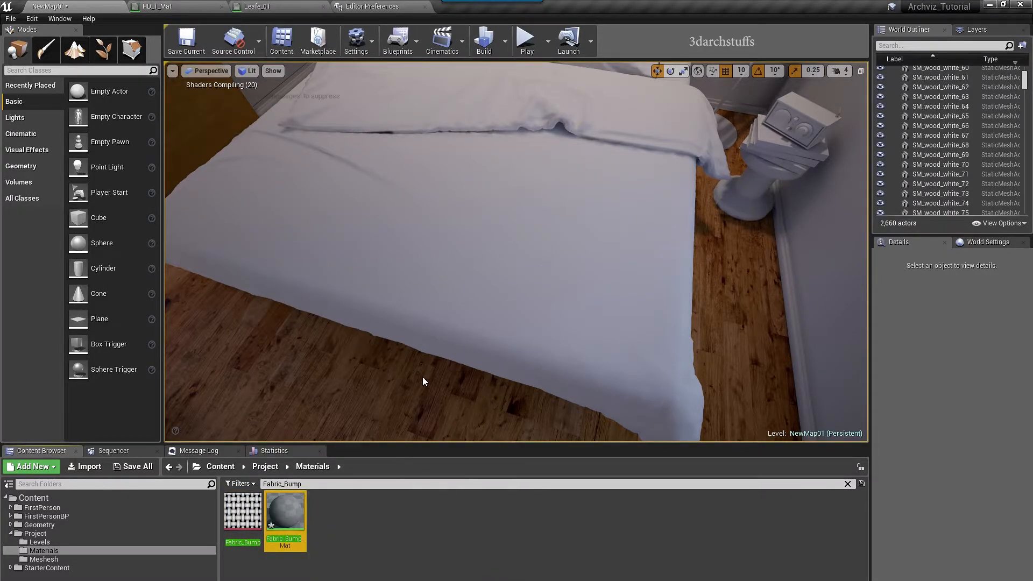
drag(278, 530, 534, 330)
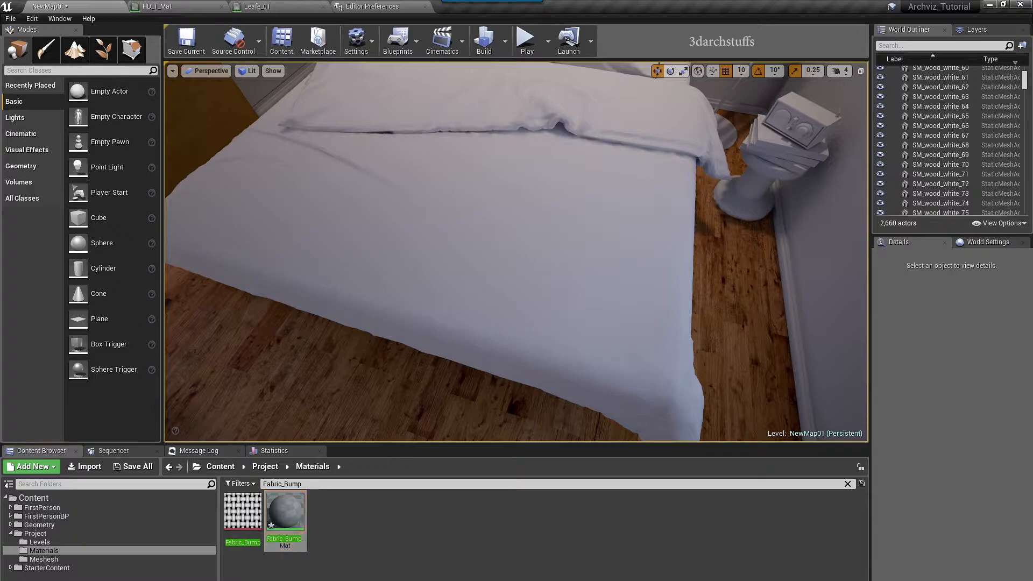
mouse_move(495, 293)
right_down()
mouse_move(495, 264)
mouse_move(498, 303)
mouse_move(530, 318)
mouse_move(530, 328)
mouse_move(491, 300)
right_up()
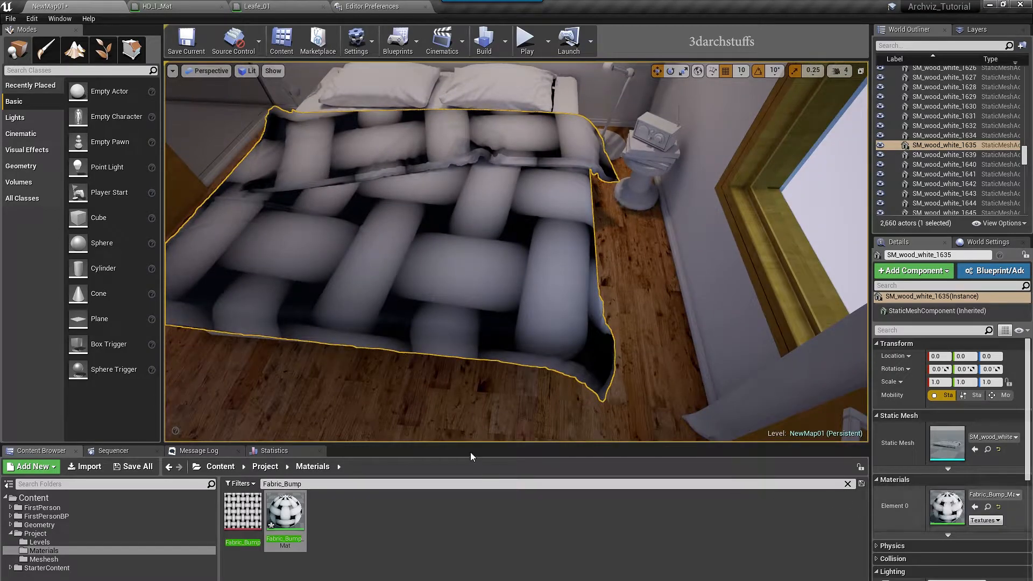
Switch to 3ds Max to compare the bed, then delete a selected object
key(alt+Tab)
middle_drag(429, 337, 468, 286)
click(479, 281)
key(Delete)
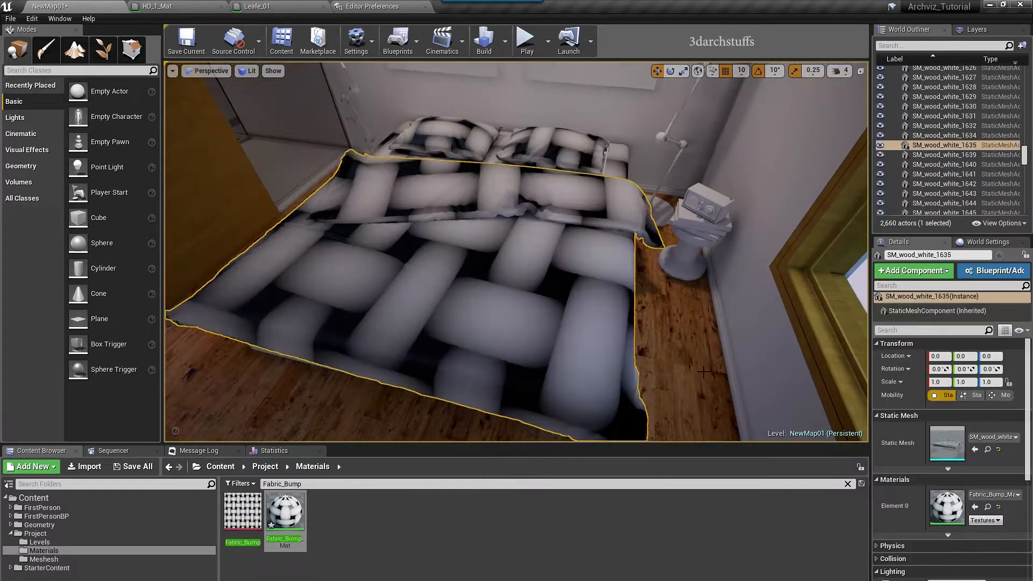
Add a TextureCoordinate node to Fabric_Bump_Mat and wire it into the texture's UVs
double_click(947, 507)
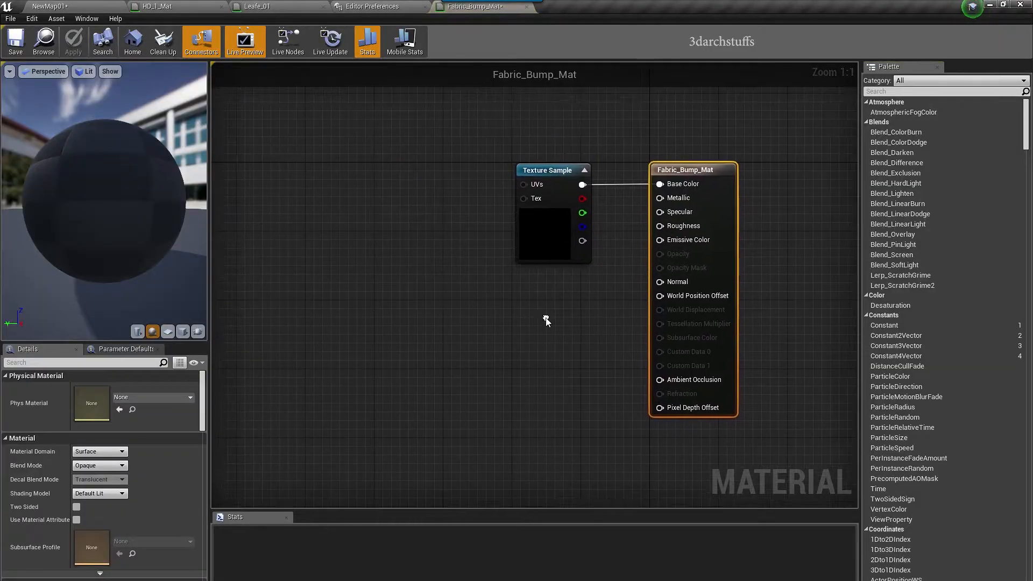
right_click(380, 237)
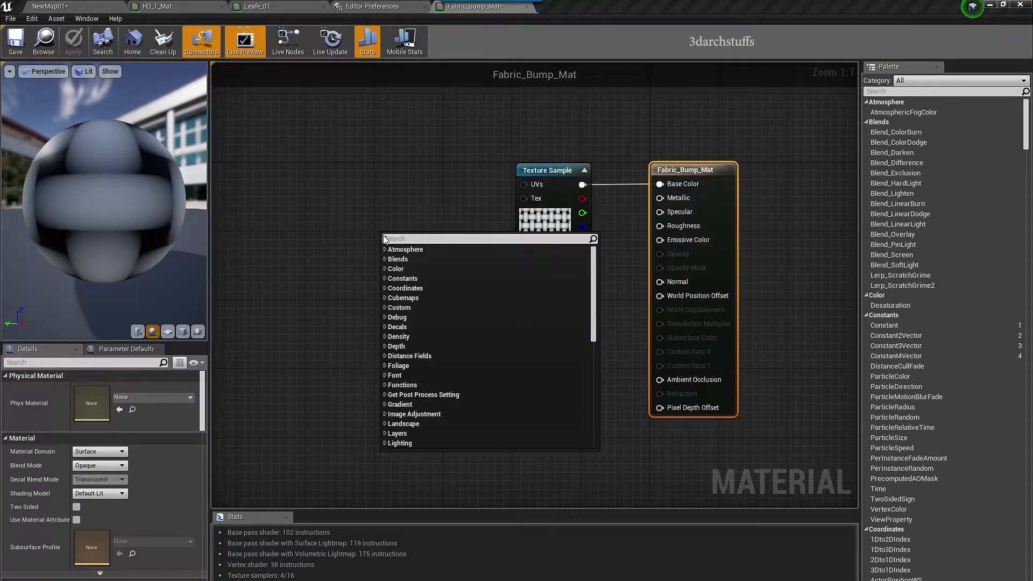
text(coo)
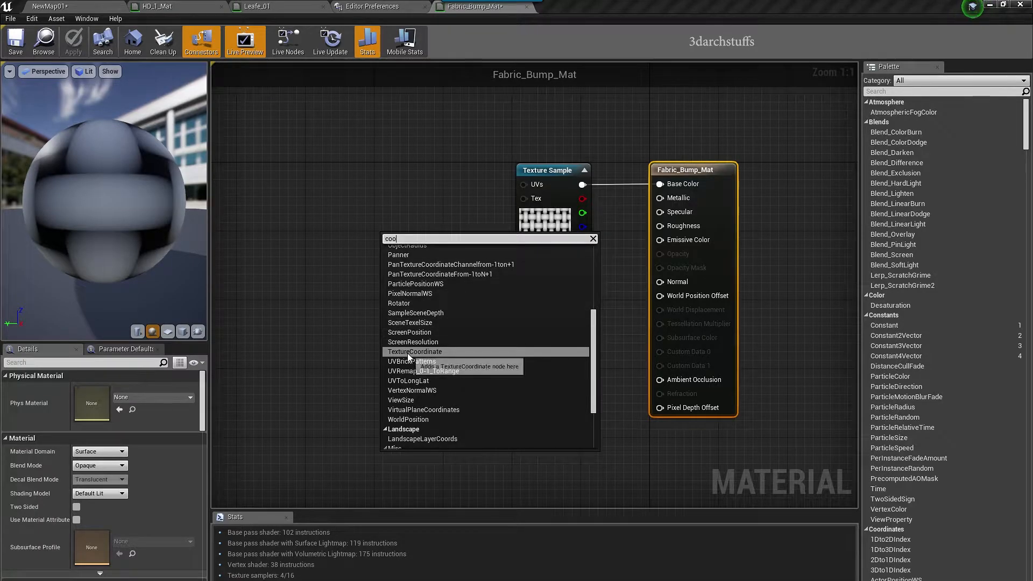
click(407, 353)
drag(410, 248, 338, 180)
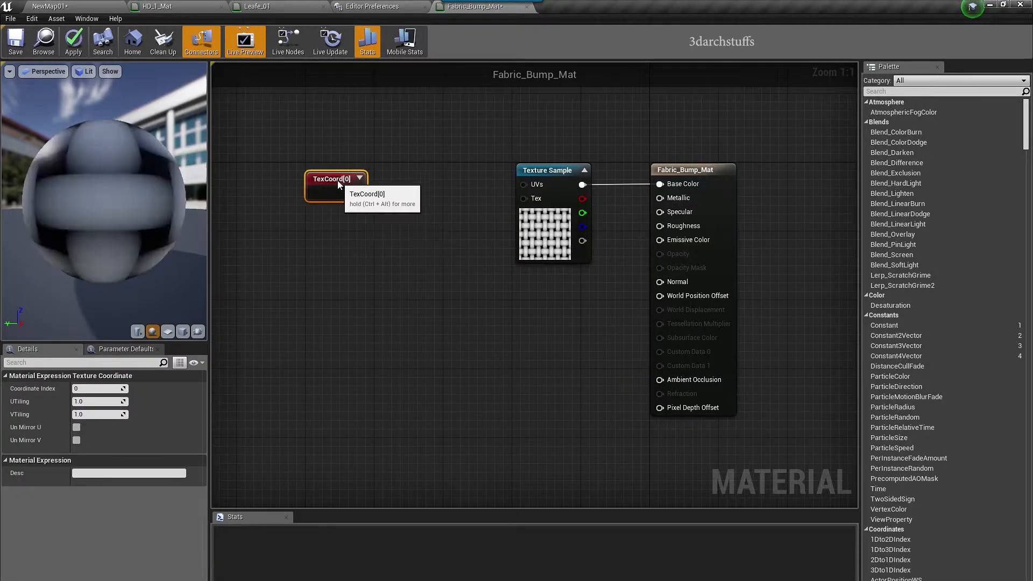
drag(526, 185, 525, 185)
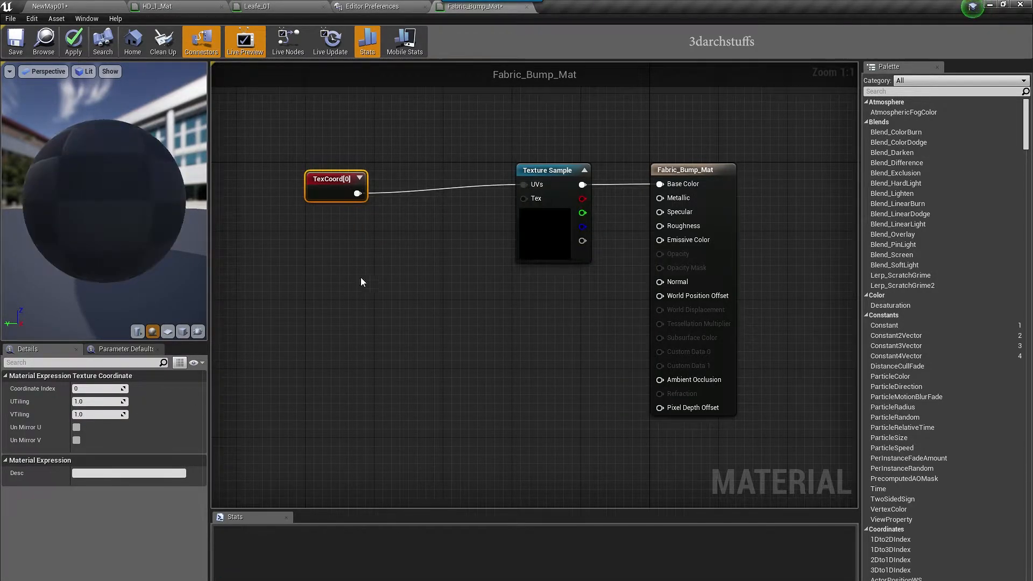
Set the U tiling to 20, apply the material, and check the blanket in NewMap01
click(89, 402)
text(2)
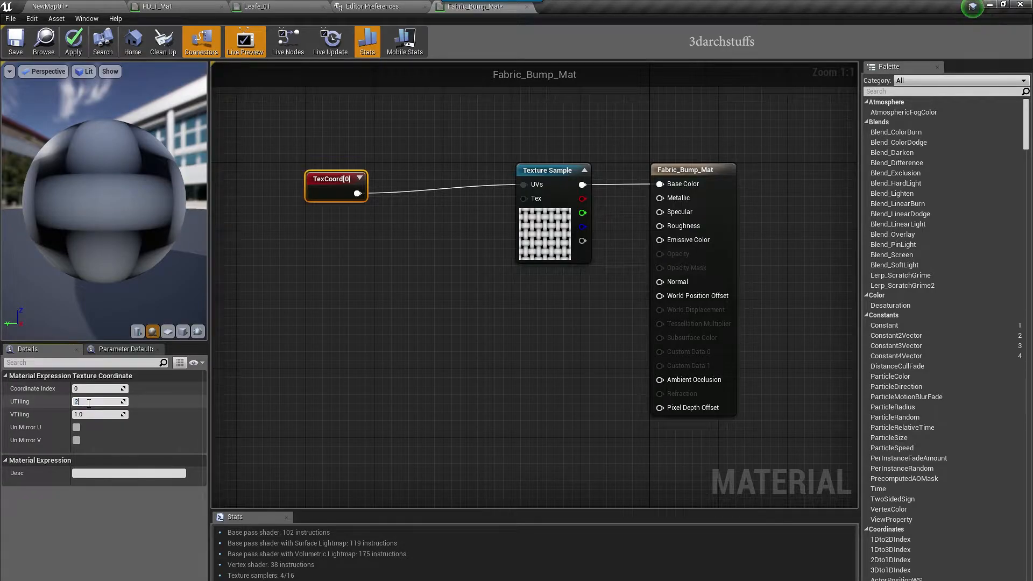
text(0)
key(Tab)
click(350, 366)
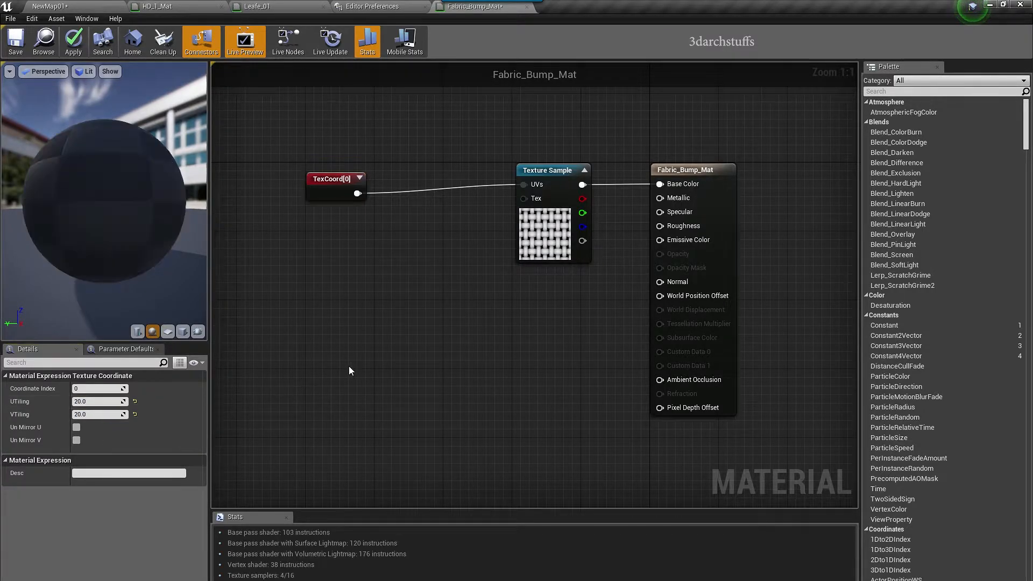
click(73, 41)
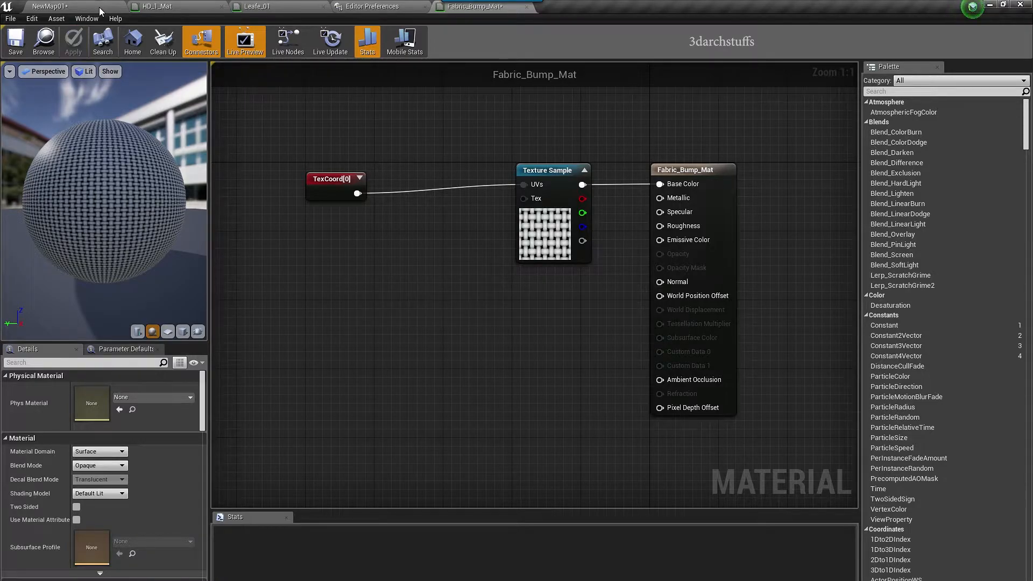
click(101, 11)
mouse_move(530, 300)
right_down()
mouse_move(635, 275)
mouse_move(503, 244)
mouse_move(487, 253)
mouse_move(533, 258)
mouse_move(538, 303)
right_up()
key(Escape)
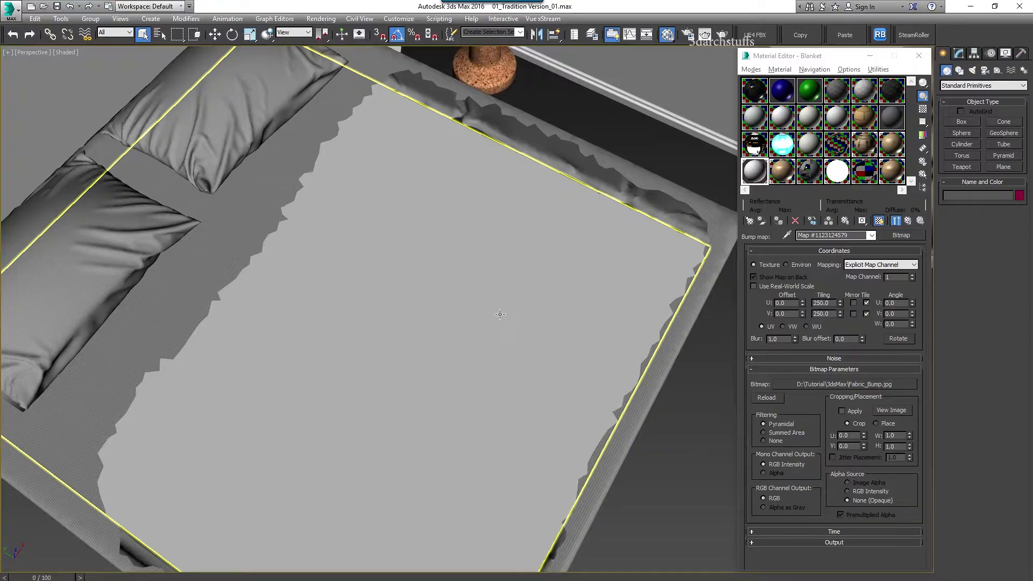
Delete the bed base, the blanket and both pillows from the 3ds Max scene
alt+middle_drag(500, 311, 515, 362)
scroll(514, 362, up, 5)
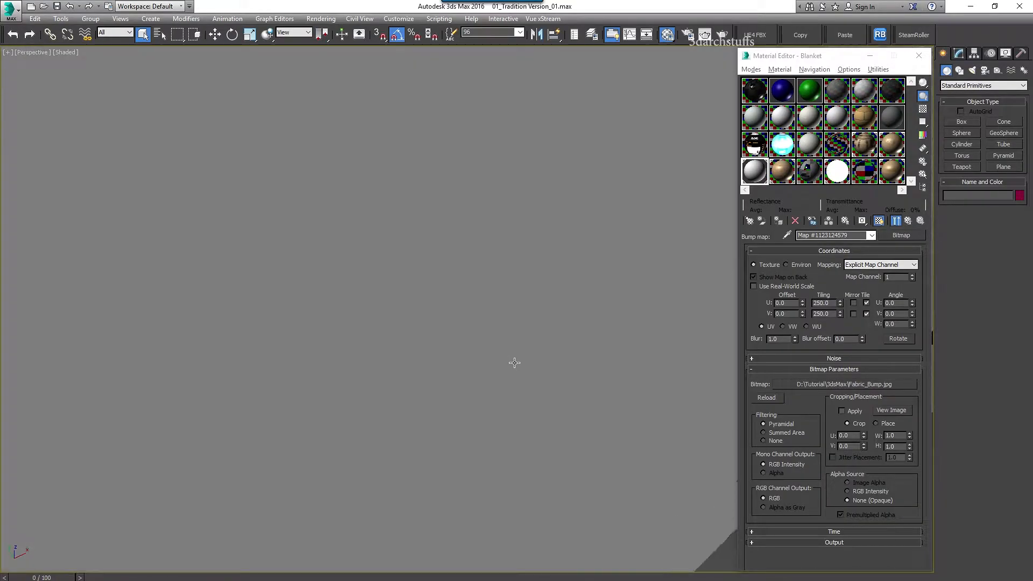
scroll(489, 360, down, 4)
click(370, 171)
alt+middle_drag(370, 171, 442, 295)
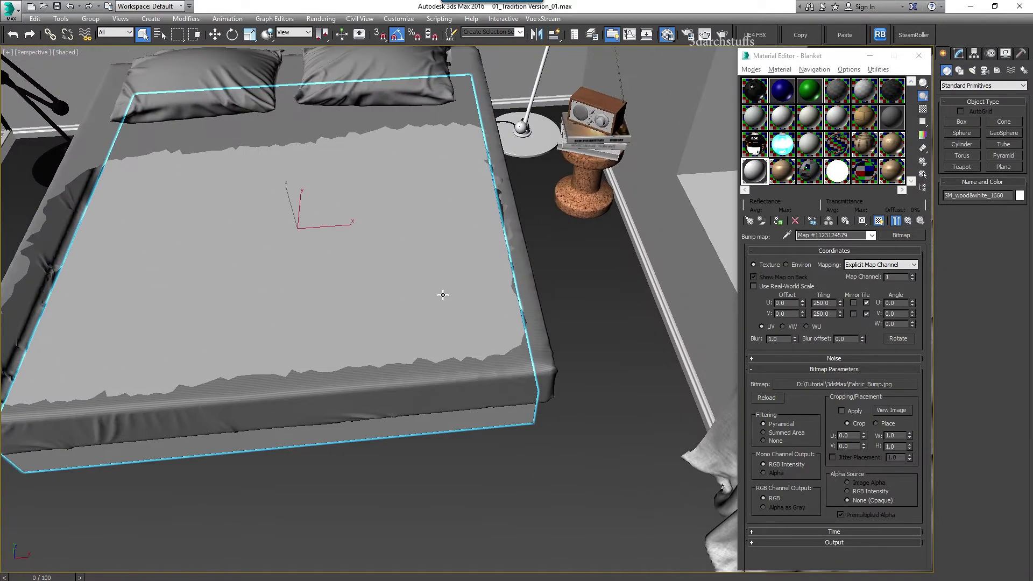
key(Delete)
click(502, 367)
key(Delete)
middle_drag(441, 211, 511, 368)
click(447, 226)
key(Delete)
click(286, 236)
middle_drag(287, 235, 305, 382)
key(Delete)
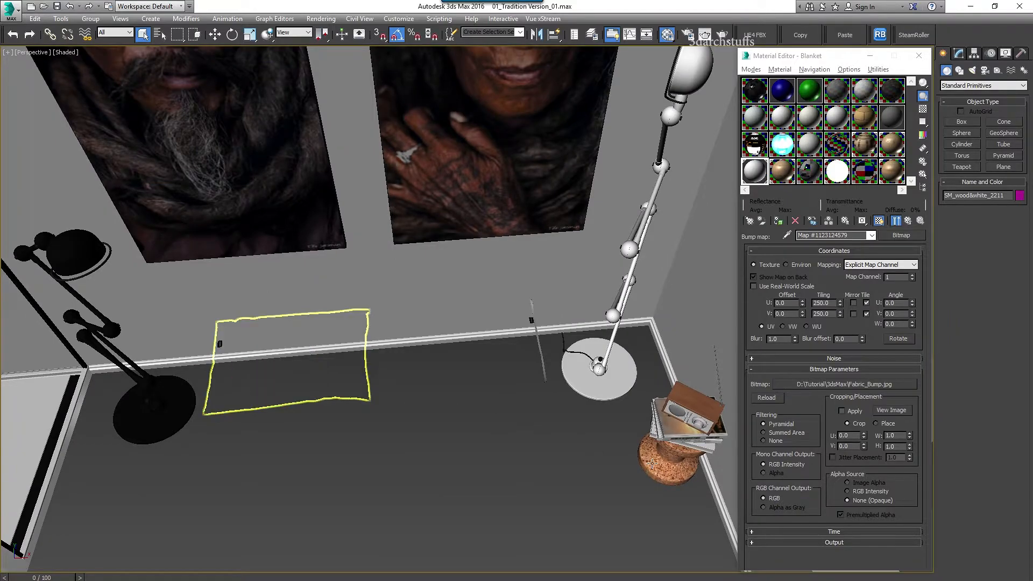
Load the cork stool's material and confirm its diffuse map is Wood Cork D.jpg, tiled 0.5
click(644, 466)
key(z)
alt+middle_drag(506, 461, 497, 418)
scroll(579, 442, down, 4)
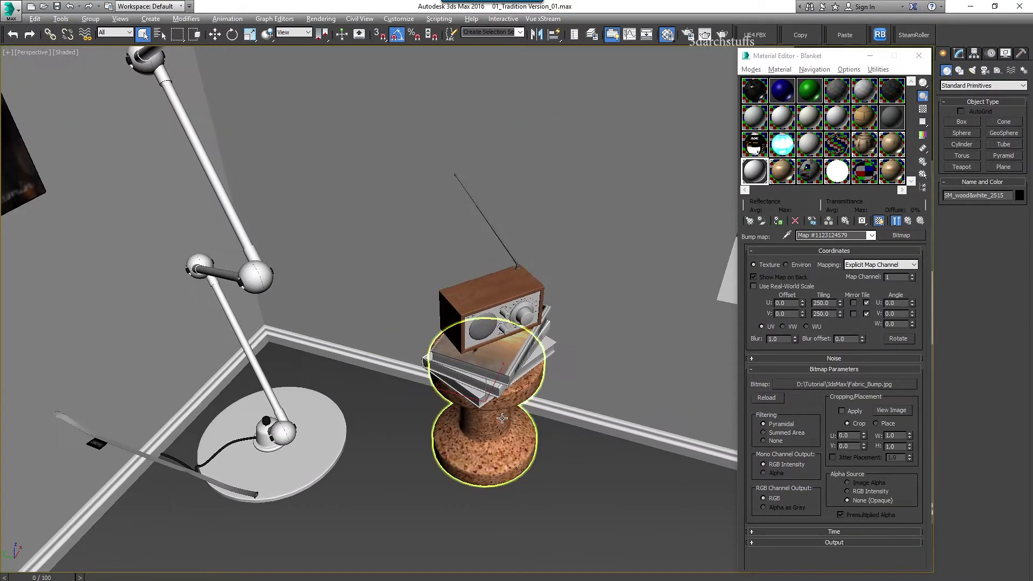
scroll(496, 418, up, 1)
click(787, 235)
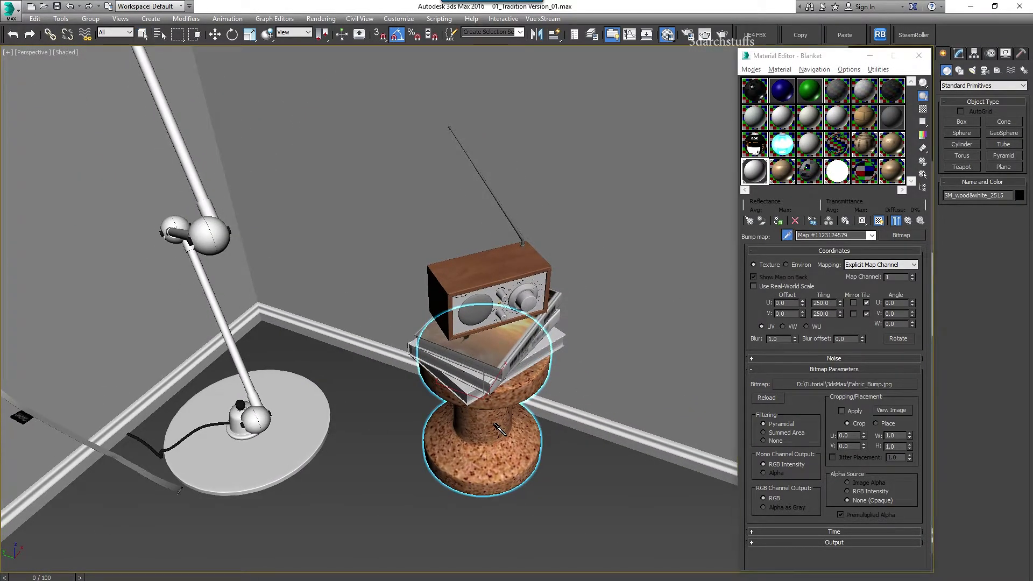
click(500, 431)
scroll(822, 361, down, 5)
click(863, 371)
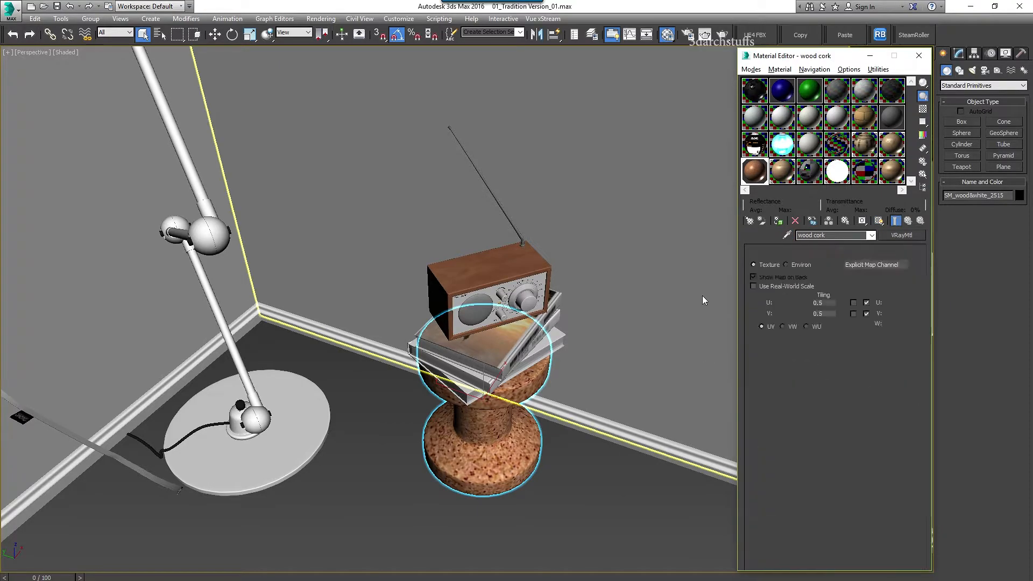
click(831, 385)
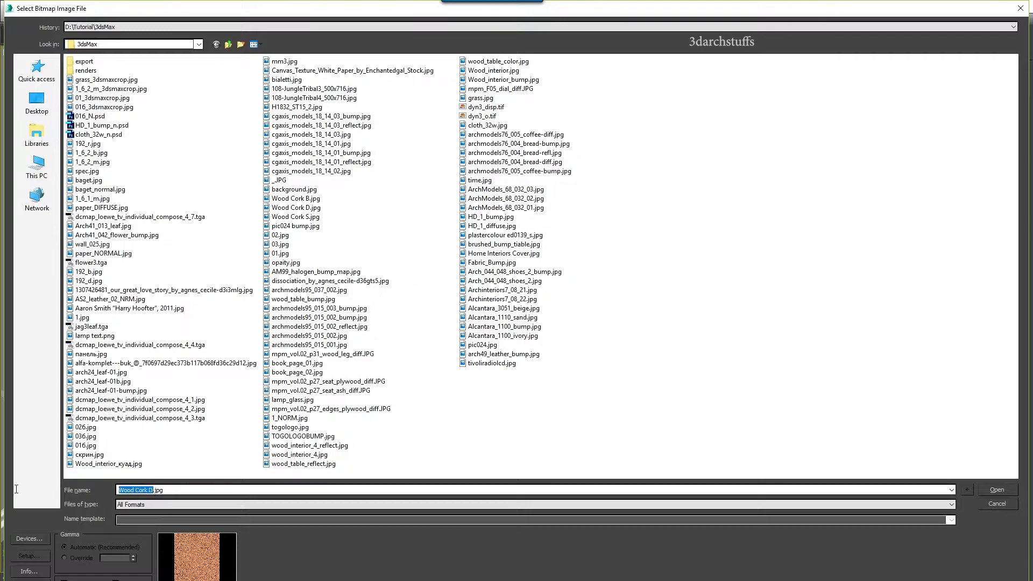
click(996, 504)
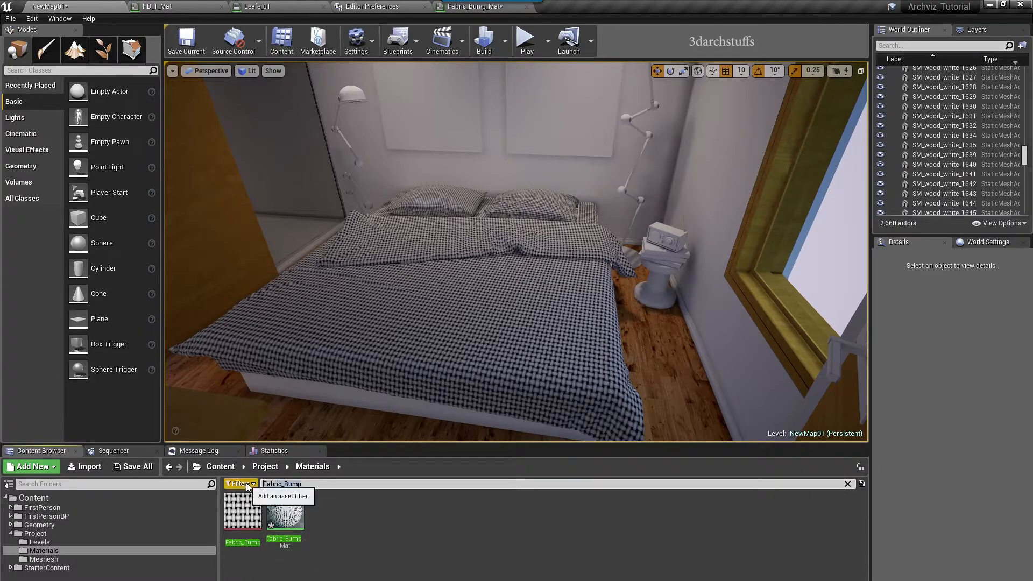
Drop the Wood_Cork_D texture onto the bedside stool, creating Wood_Cork_Mat, and orbit to check
click(295, 525)
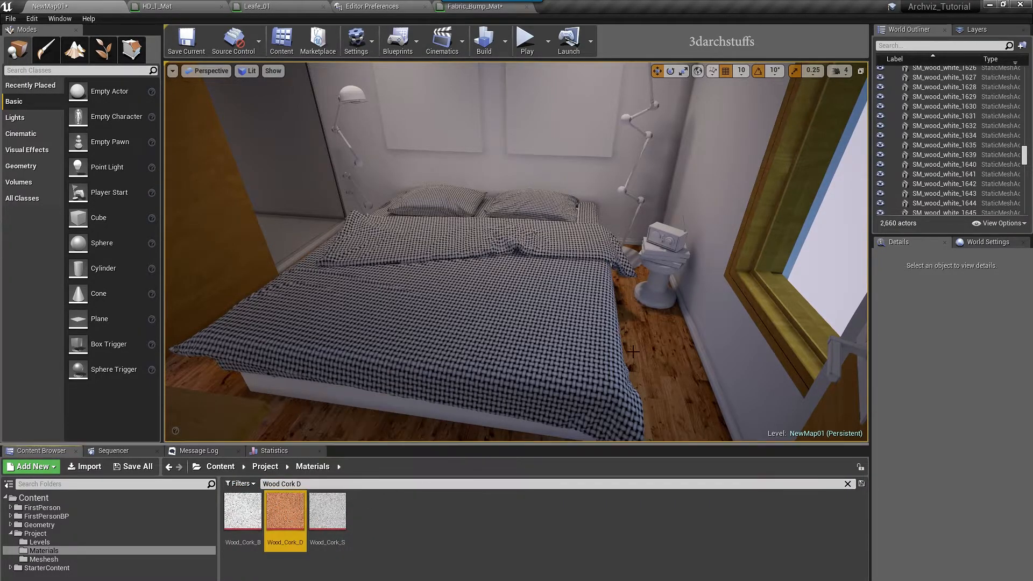
click(655, 291)
key(f)
alt+drag(455, 391, 455, 423)
scroll(455, 391, down, 5)
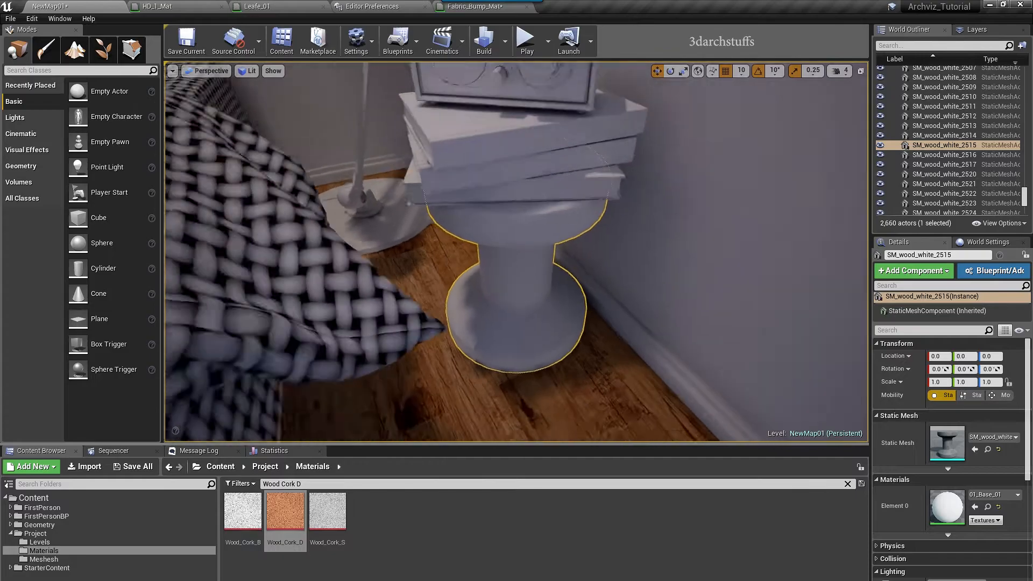
drag(285, 511, 636, 342)
right_drag(569, 352, 500, 353)
alt+drag(575, 345, 520, 330)
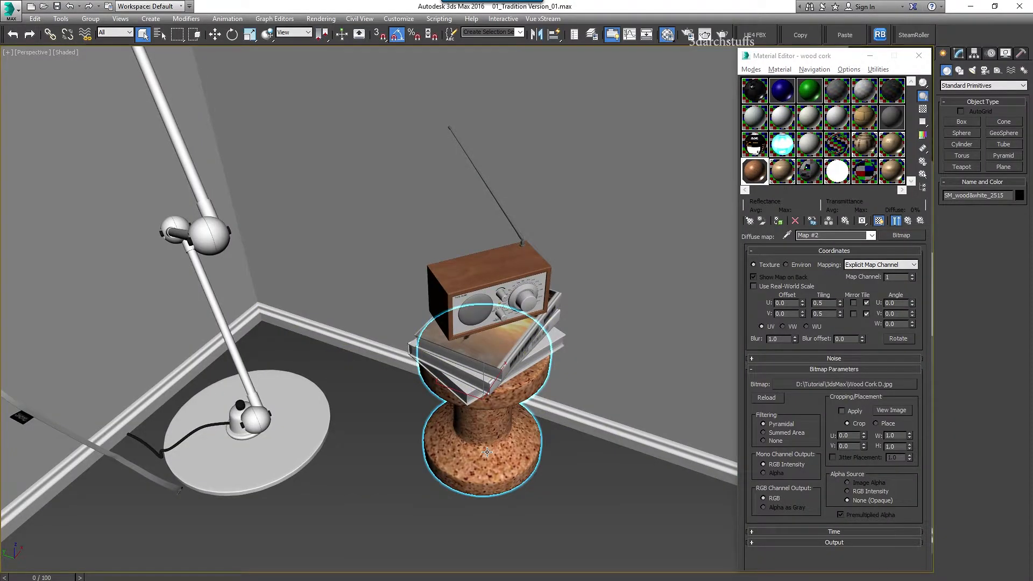
Load the radio's tivoliRadio_color1 material and find the case's diffuse bitmap, H1832_ST15_2.jpg
key(Delete)
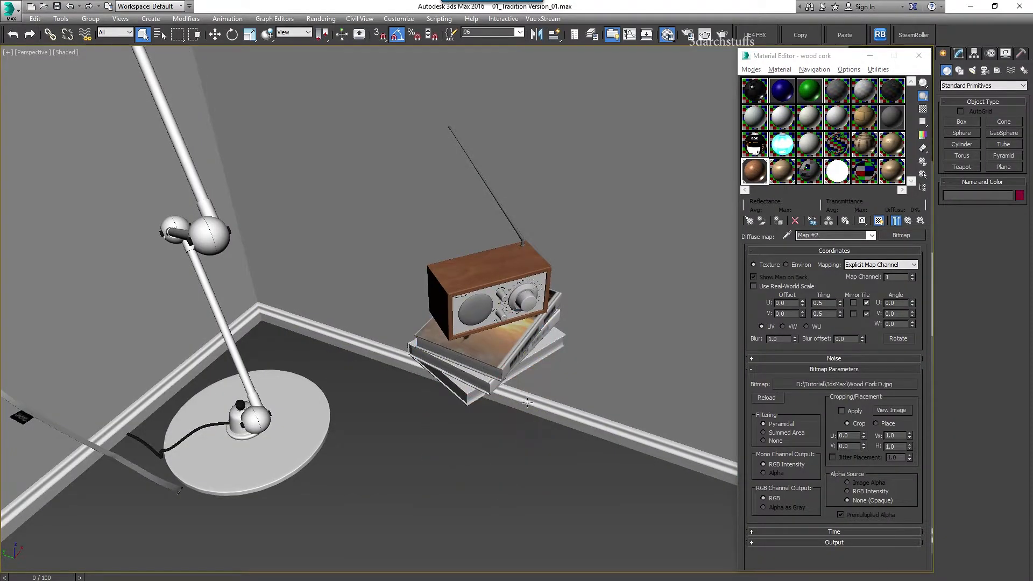
click(788, 235)
click(509, 260)
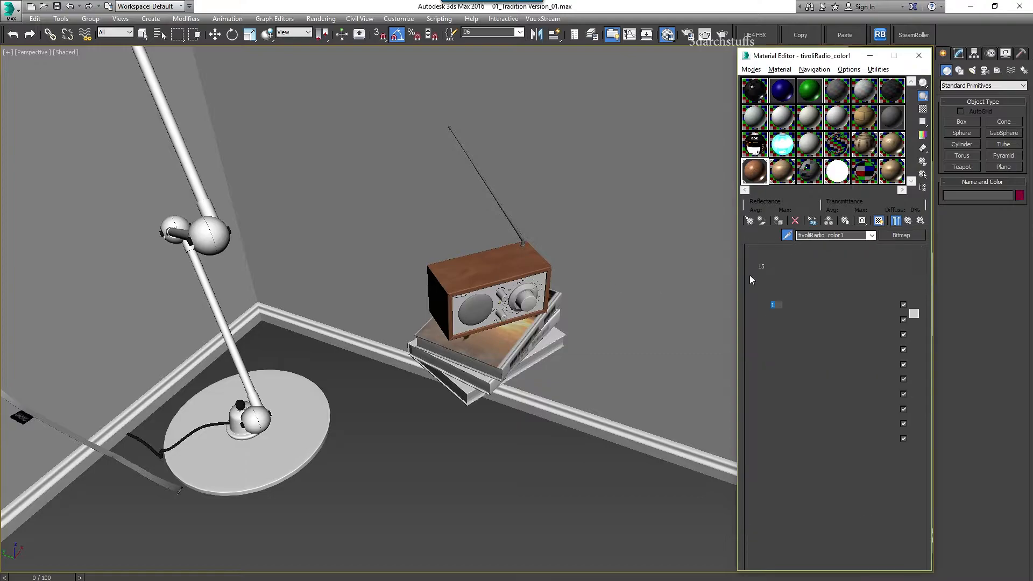
click(823, 305)
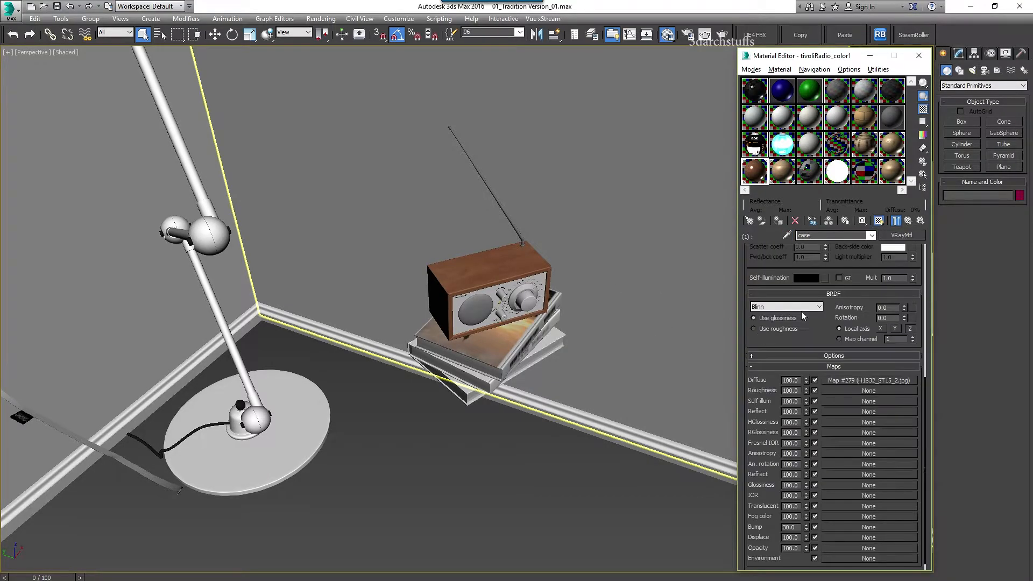
click(839, 383)
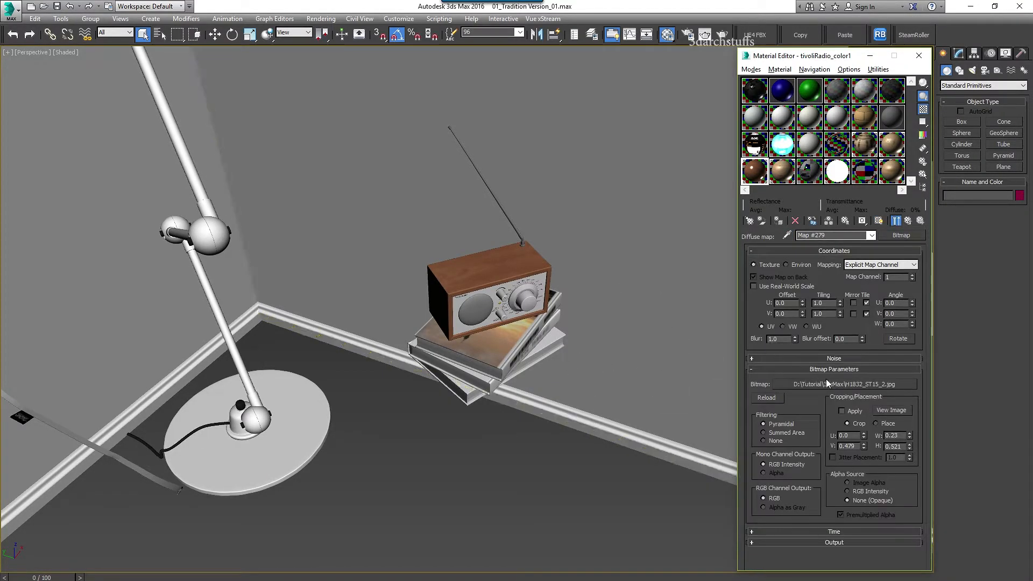
click(789, 383)
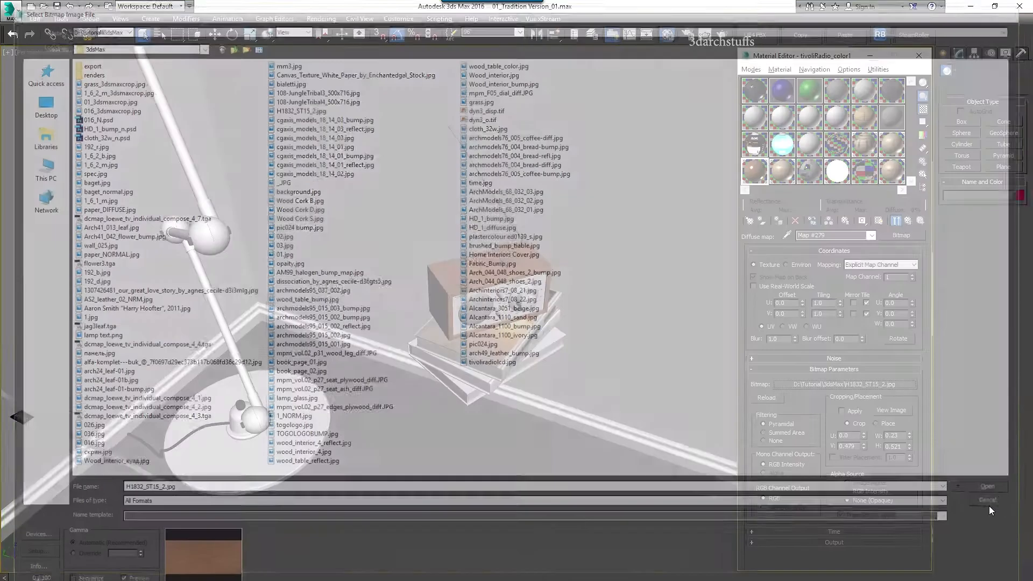
click(989, 504)
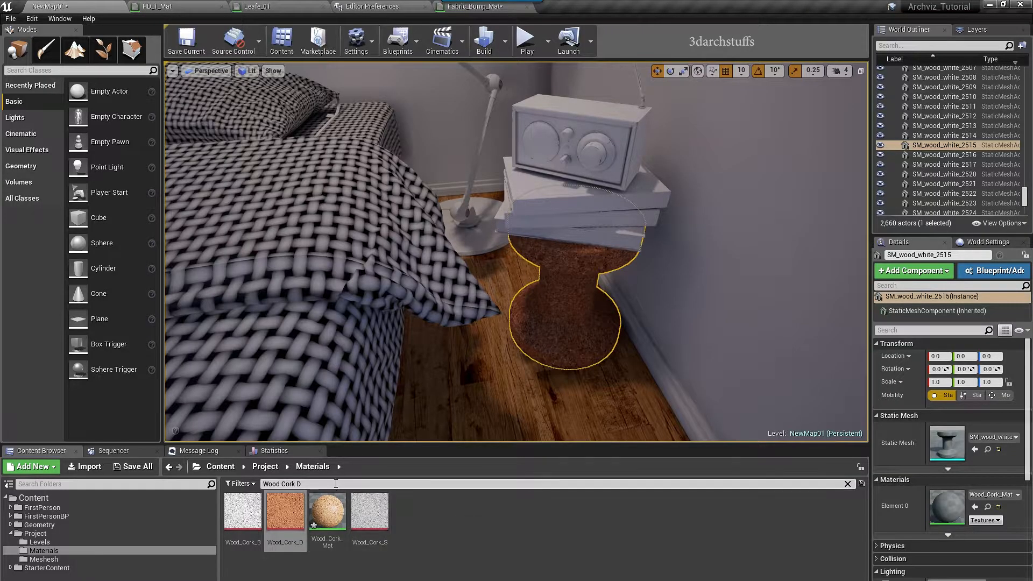
Search for H1832_ST15_2 and drop it on the radio top, creating H1832_ST15_2_Mat
text(H1832_ST15_2)
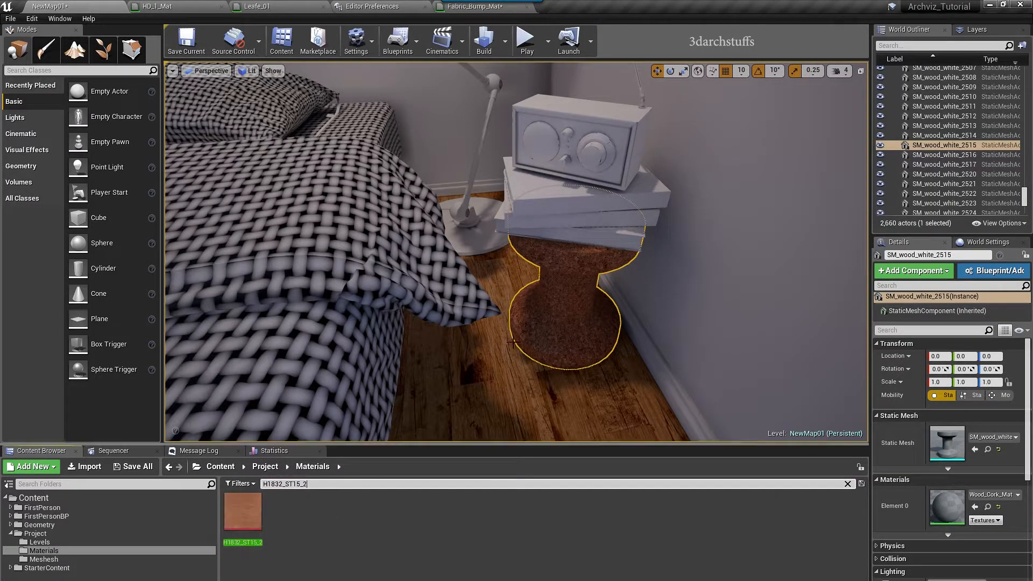
click(597, 108)
key(f)
alt+drag(597, 108, 764, 116)
drag(242, 511, 479, 301)
alt+right_drag(500, 332, 451, 332)
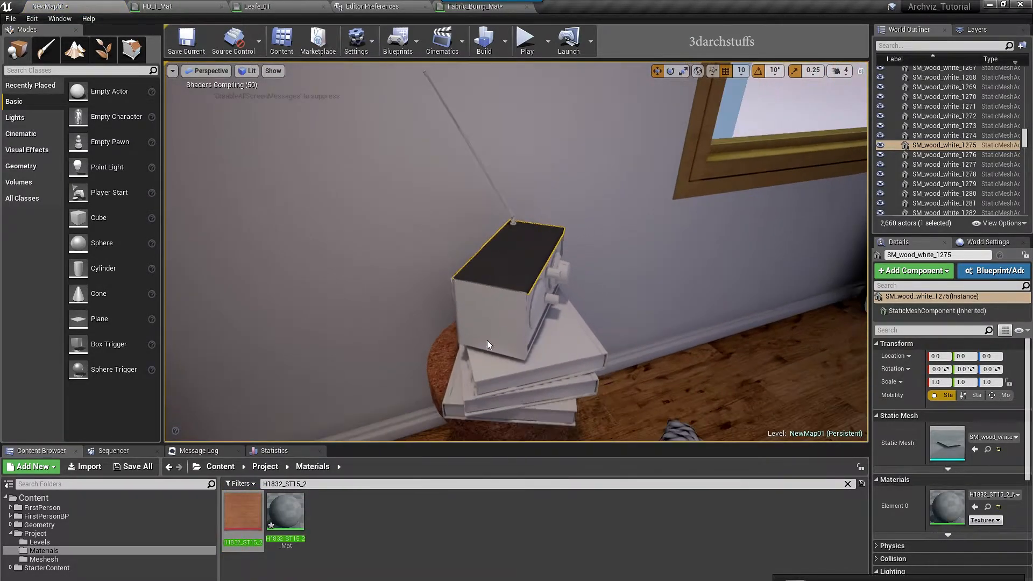
Apply H1832_ST15_2_Mat to the radio's sides, panels and lower frame, then inspect it
drag(285, 514, 505, 291)
alt+drag(606, 342, 312, 323)
drag(285, 511, 460, 441)
drag(291, 512, 563, 333)
alt+drag(564, 333, 681, 357)
key(Escape)
right_drag(600, 327, 482, 323)
scroll(600, 328, up, 3)
right_drag(617, 316, 640, 302)
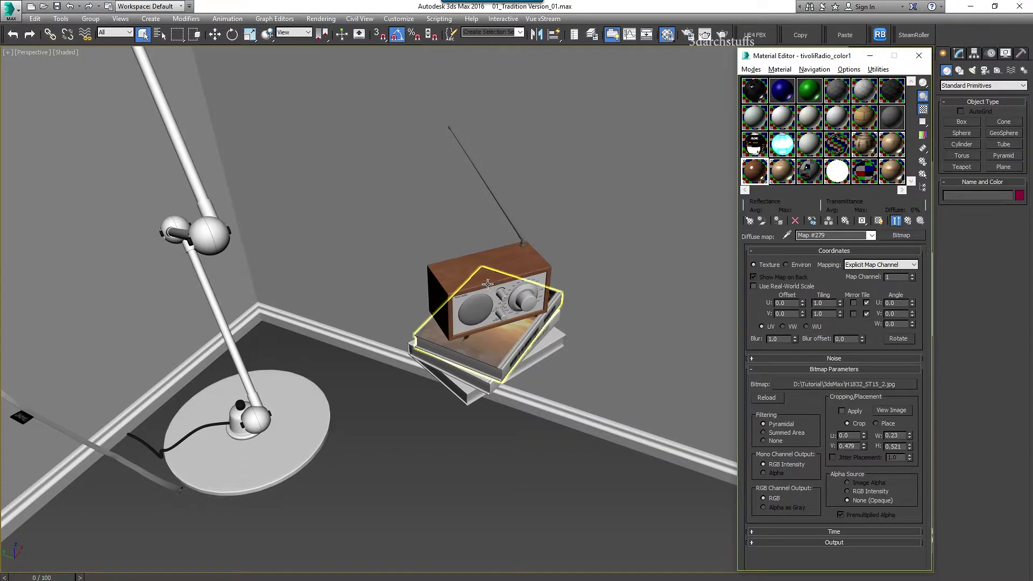
Delete the radio's top, side and front panels in 3ds Max to expose the top book
click(491, 274)
key(Delete)
click(441, 305)
key(Delete)
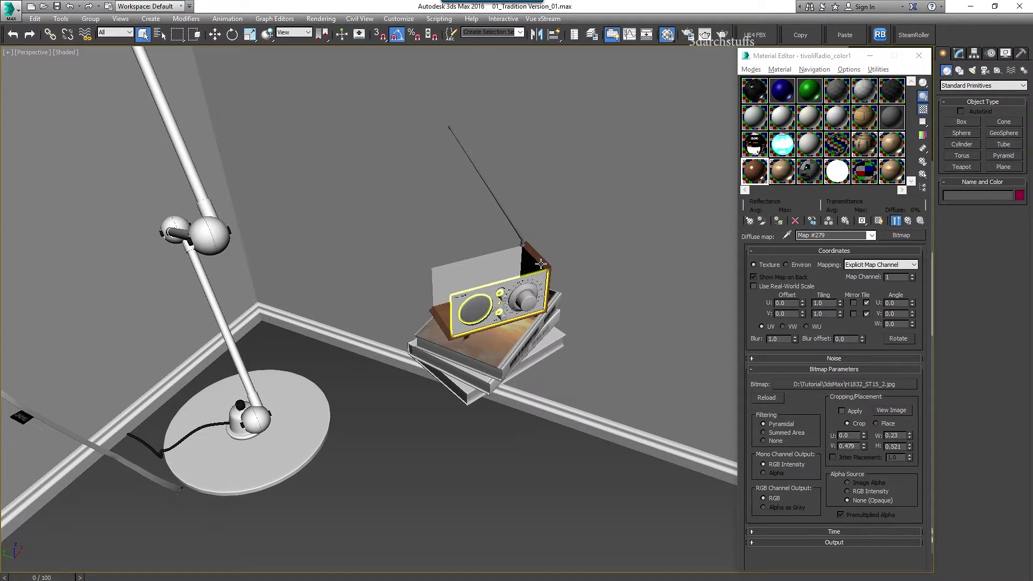
key(Delete)
click(446, 321)
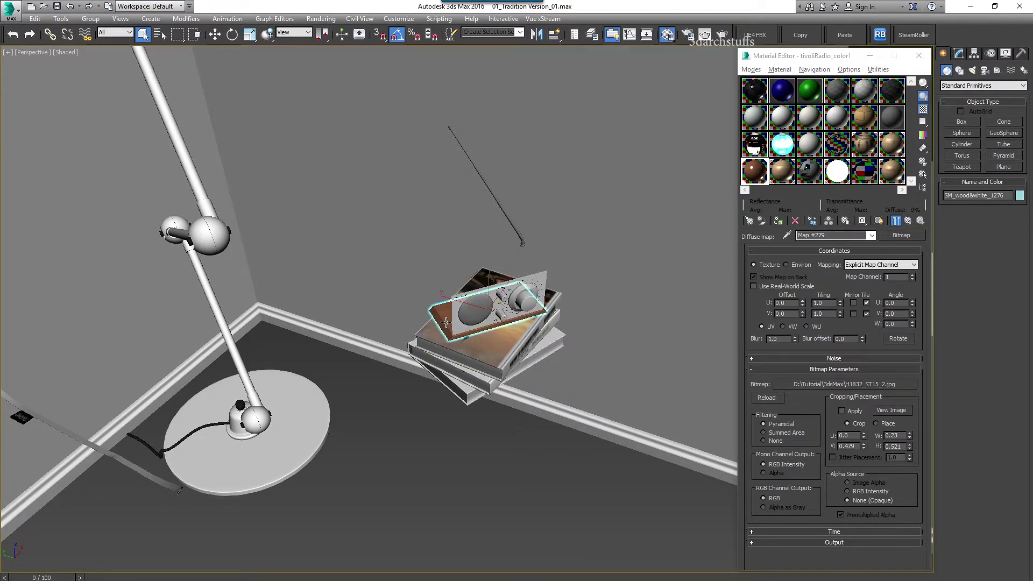
scroll(485, 312, up, 10)
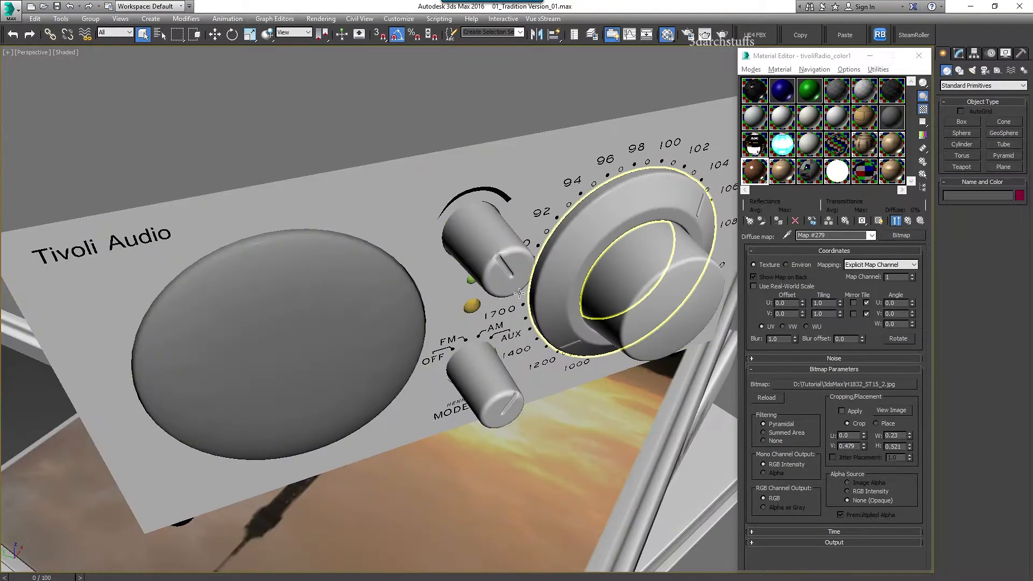
key(Delete)
scroll(511, 261, down, 8)
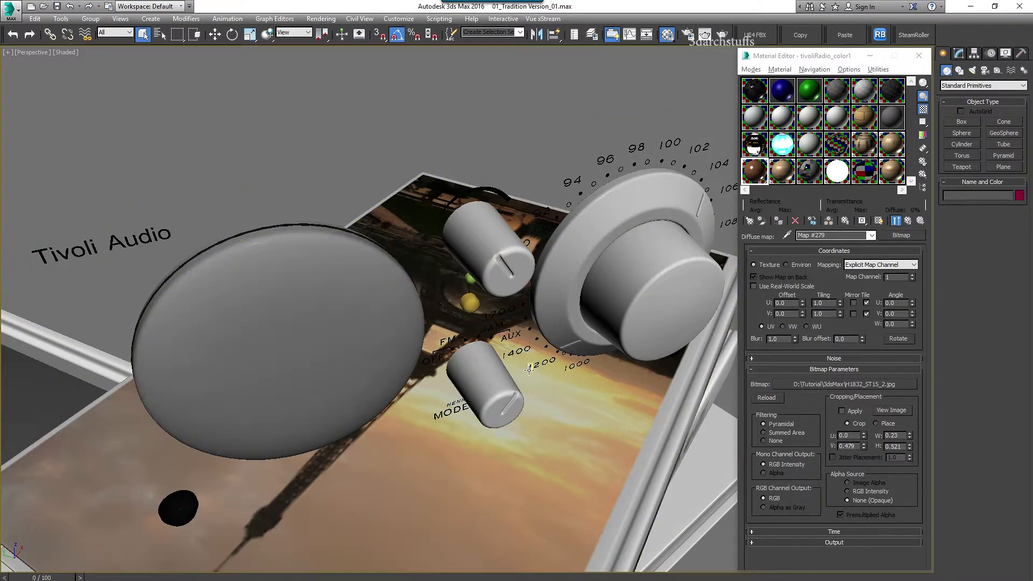
middle_drag(511, 261, 511, 245)
Eyedrop the top book's material and copy its diffuse bitmap name, Archinteriors7_08_22
click(787, 236)
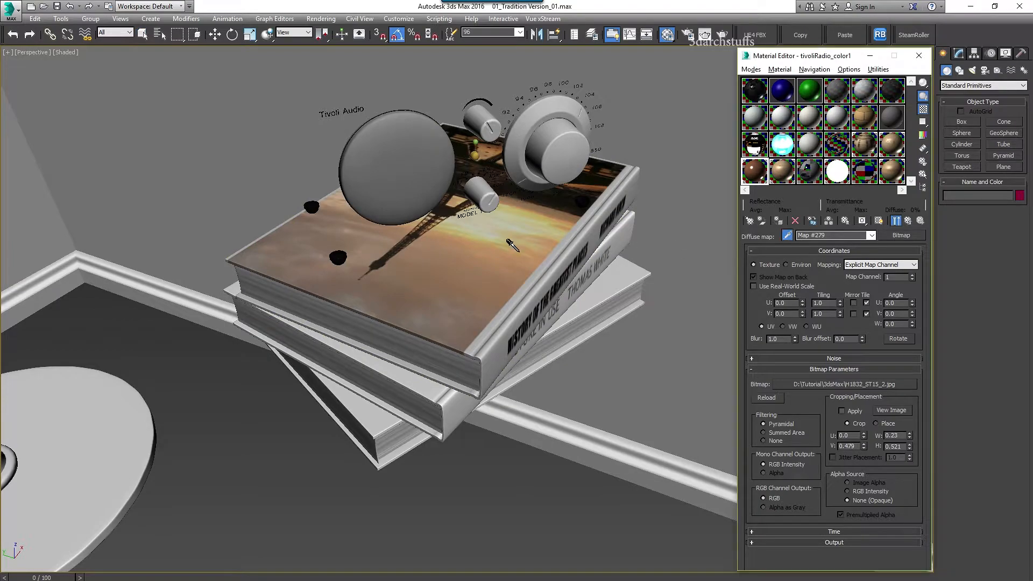
click(512, 242)
click(860, 372)
click(354, 471)
click(844, 386)
drag(177, 490, 118, 490)
key(ctrl+c)
key(Escape)
key(alt+Tab)
In Unreal, search Archinteriors7_08_22 and apply the 08_21 and 08_22 textures to the stacked books
click(321, 483)
key(ctrl+v)
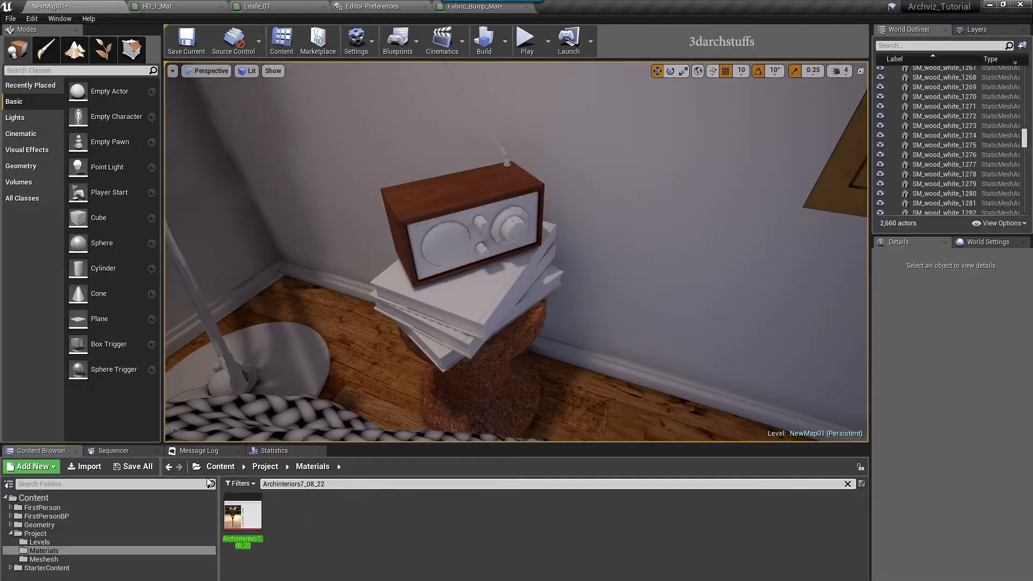
drag(285, 515, 463, 253)
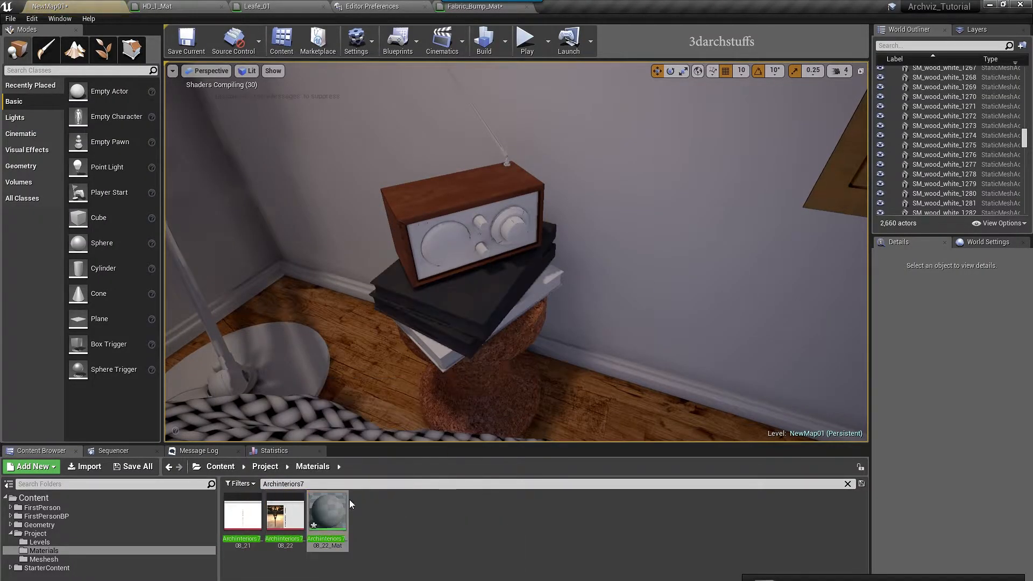
drag(242, 515, 473, 352)
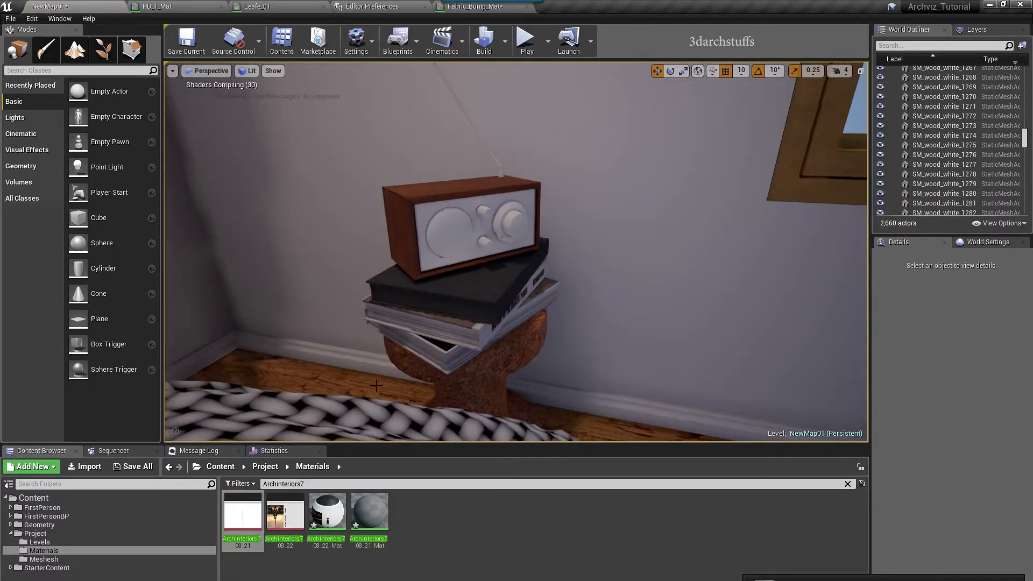
click(369, 515)
alt+drag(376, 385, 484, 385)
drag(243, 515, 440, 378)
drag(285, 512, 482, 279)
Focus on the radio's front panel and hide it with H
mouse_move(420, 226)
alt+mouse_down()
mouse_move(355, 226)
mouse_move(322, 189)
mouse_move(420, 227)
alt+mouse_up()
click(420, 227)
key(f)
mouse_move(540, 268)
alt+mouse_down()
mouse_move(419, 268)
mouse_move(541, 267)
alt+mouse_up()
key(h)
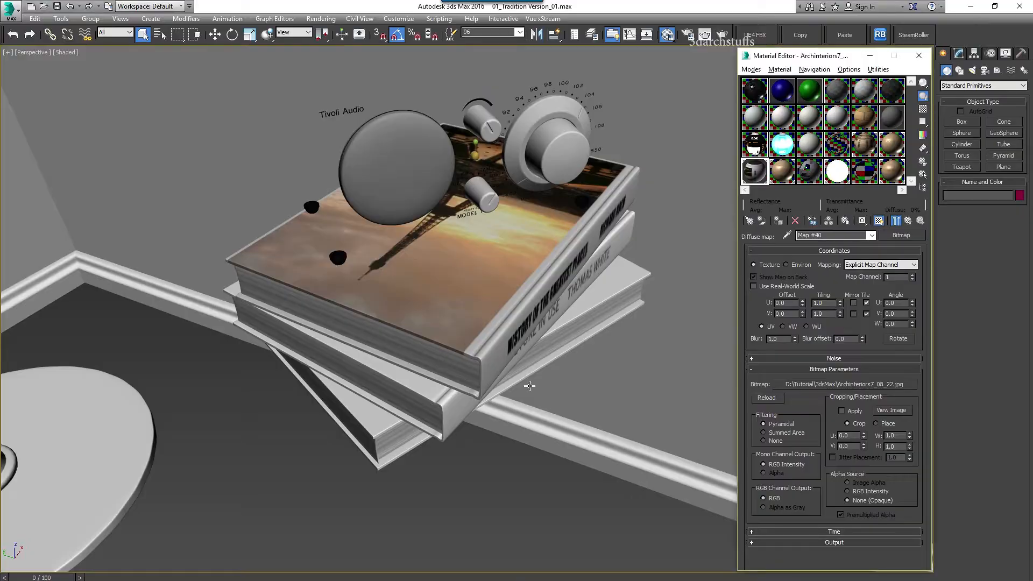
Orbit the view around toward the laptop and chair
scroll(529, 386, down, 5)
alt+middle_drag(483, 385, 243, 453)
scroll(243, 454, down, 4)
alt+middle_drag(343, 421, 511, 371)
scroll(464, 418, up, 3)
scroll(511, 371, up, 2)
scroll(556, 394, up, 3)
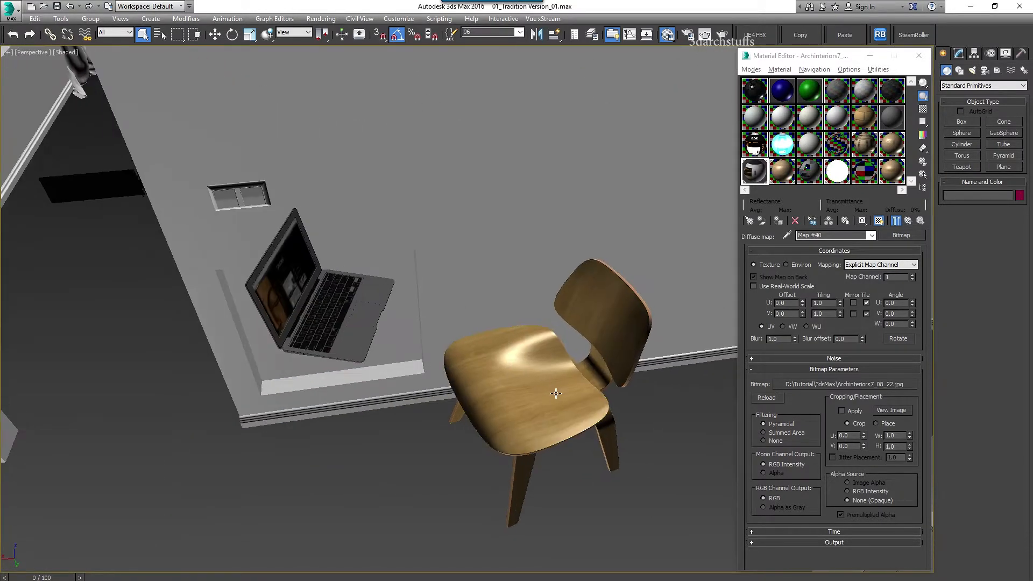
In 3ds Max, eyedrop the 27 Vitra DCW chair material and copy its p27_seat_ash_diff bitmap name
click(786, 236)
click(562, 346)
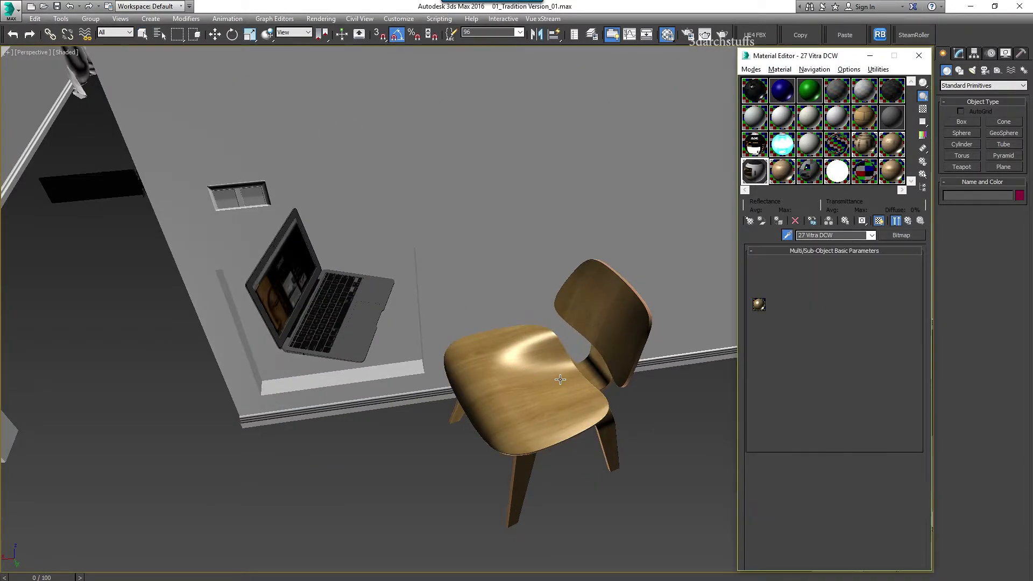
click(836, 311)
click(823, 273)
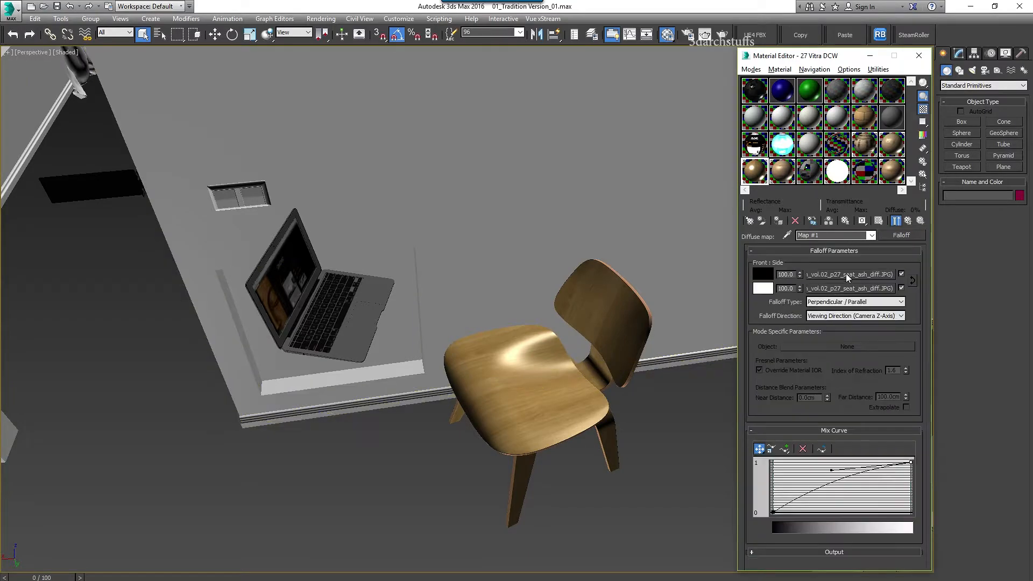
click(846, 275)
click(850, 399)
click(154, 490)
drag(163, 491, 117, 490)
key(ctrl+c)
key(alt+Tab)
Search Unreal's Content folder for 02_p27 and apply the seat_ash texture to the chair seat
click(337, 484)
key(ctrl+v)
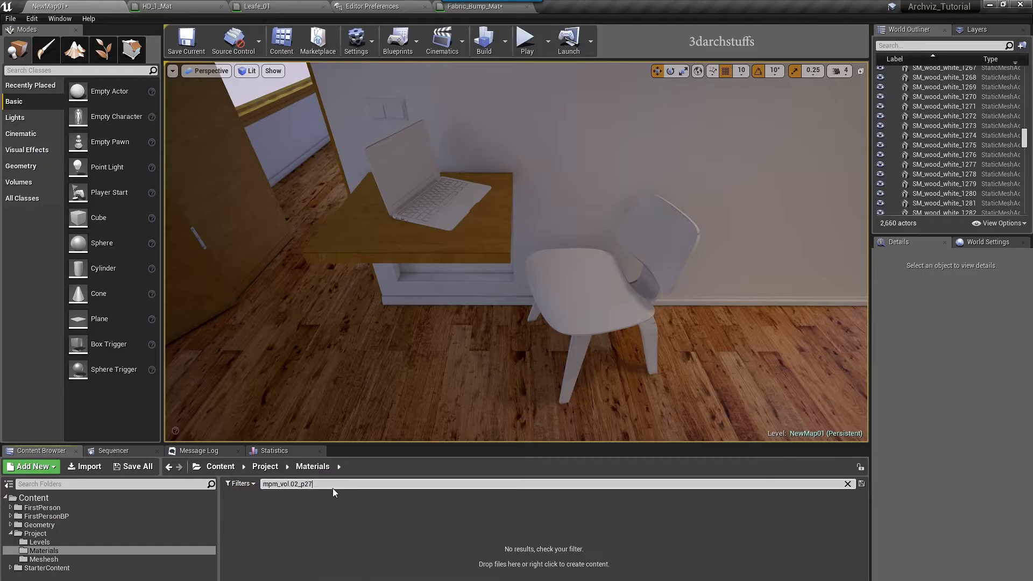
click(220, 466)
drag(289, 483, 155, 490)
key(Delete)
key(Delete)
key(alt+Tab)
key(alt+Tab)
key(f)
drag(281, 511, 667, 317)
drag(243, 511, 511, 317)
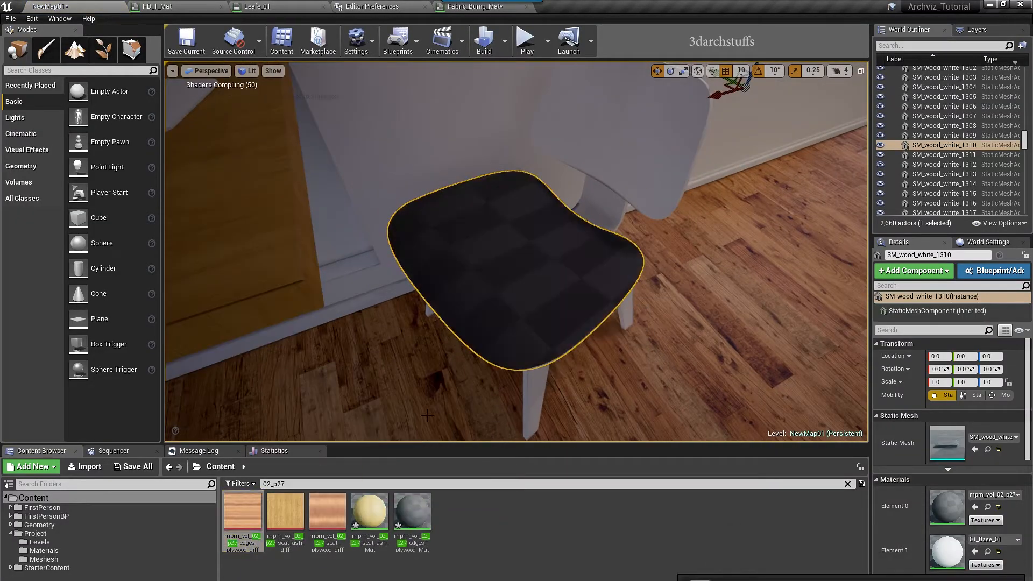
key(ctrl+z)
Apply the ash material to the backrest, rear leg, back support, its cap and chair edges
drag(369, 511, 638, 345)
alt+drag(628, 377, 506, 377)
drag(376, 512, 641, 168)
alt+drag(648, 307, 710, 323)
drag(384, 533, 574, 231)
alt+drag(574, 231, 624, 188)
Apply the ash material to the front-leg and seat edges, then orbit toward the laptop
drag(376, 516, 524, 347)
alt+drag(524, 347, 543, 334)
drag(372, 547, 425, 333)
alt+drag(425, 334, 538, 318)
drag(371, 511, 471, 210)
alt+drag(471, 210, 532, 323)
right_drag(516, 253, 404, 231)
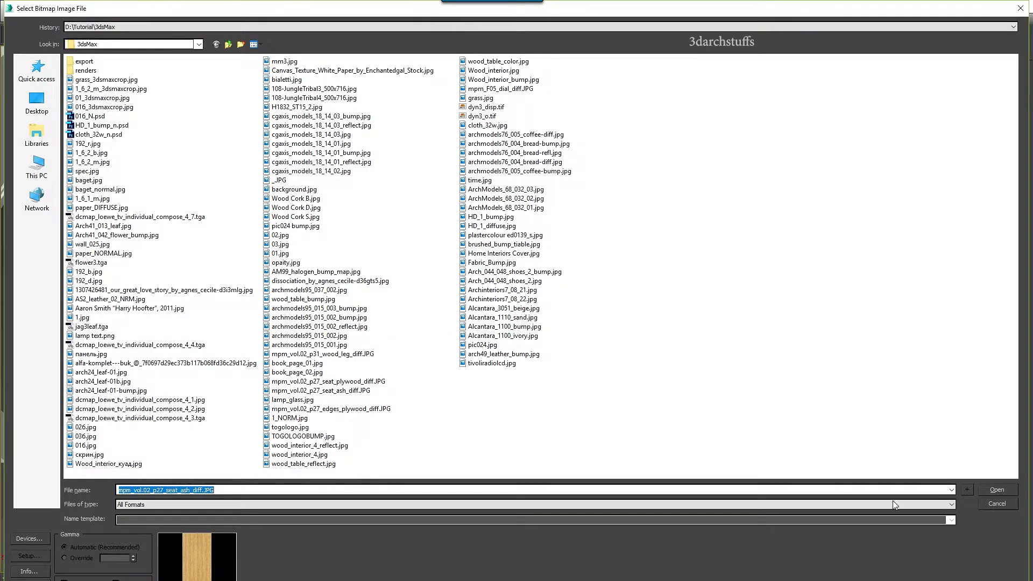
Eyedrop the laptop H key's material and find its cgaxis_models_18_14_02.jpg diffuse texture
click(1012, 505)
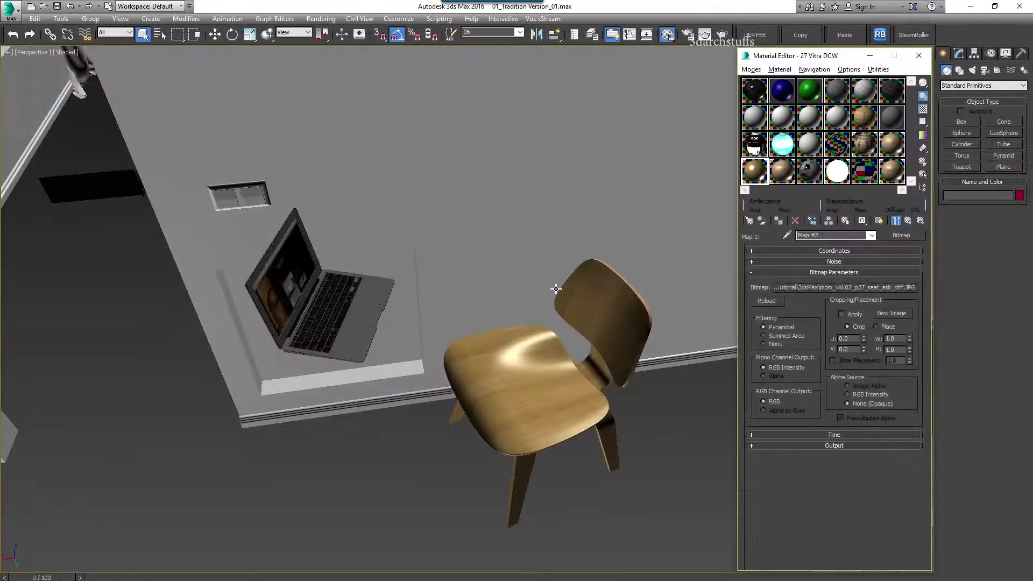
click(329, 309)
key(z)
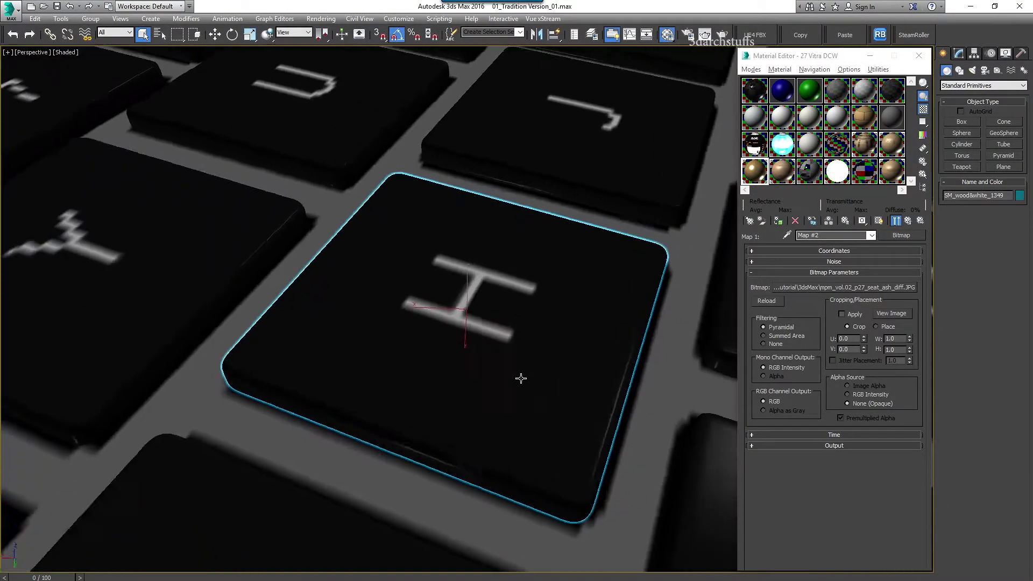
click(786, 235)
click(684, 360)
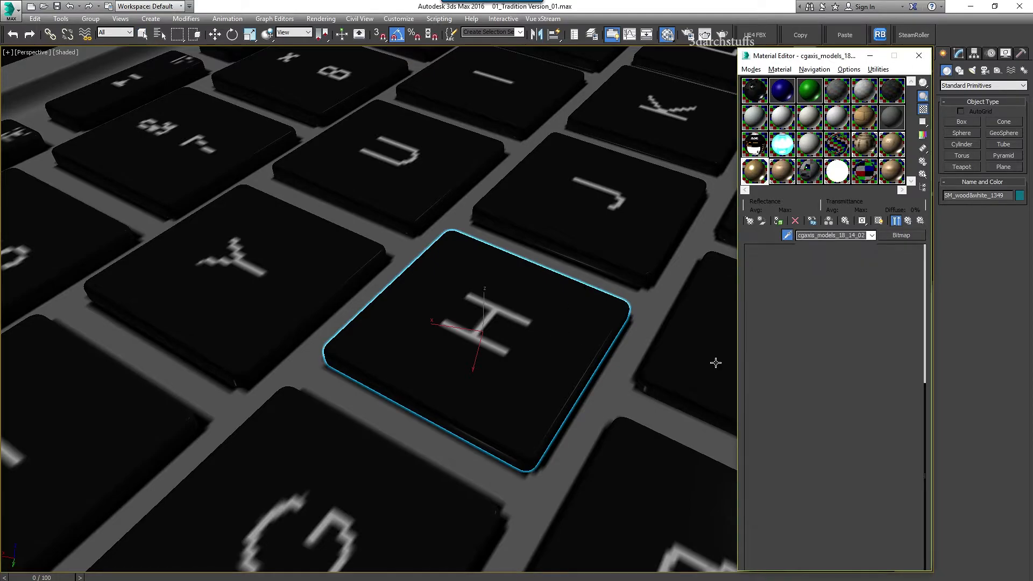
scroll(831, 321, down, 5)
click(861, 369)
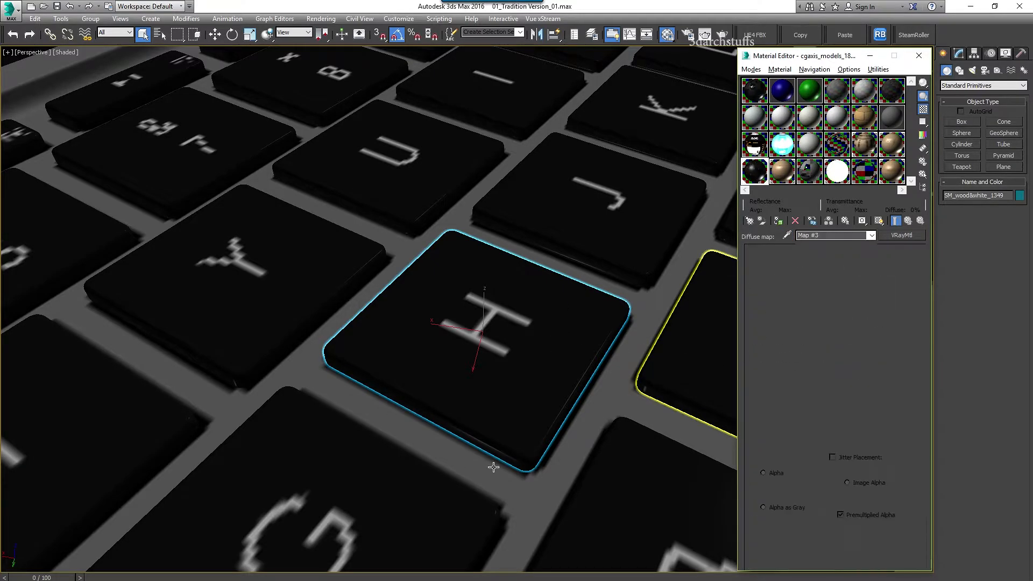
click(843, 384)
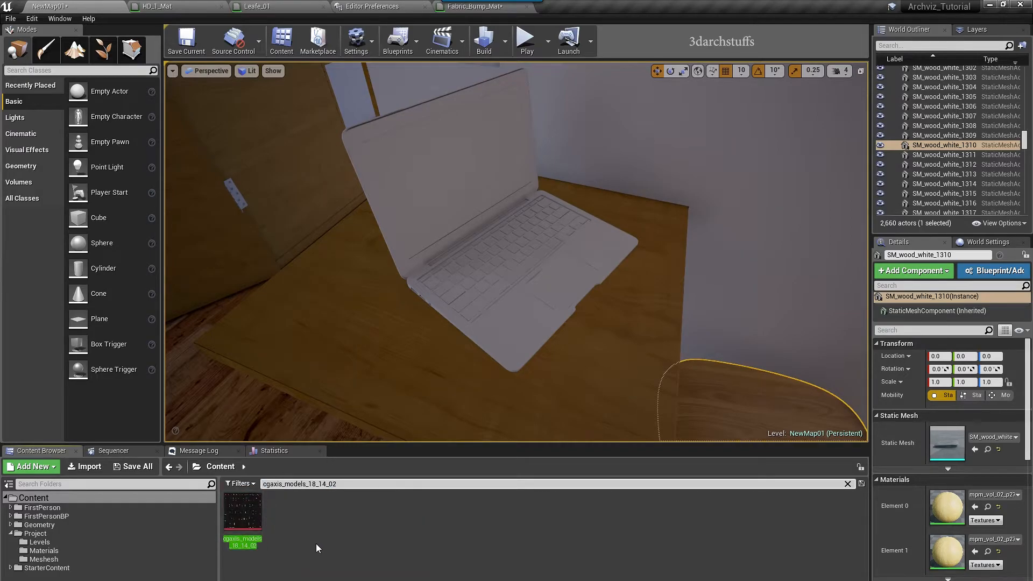
Create a new material from the cgaxis_models_18_14_02 keyboard texture, keeping its default name
click(247, 512)
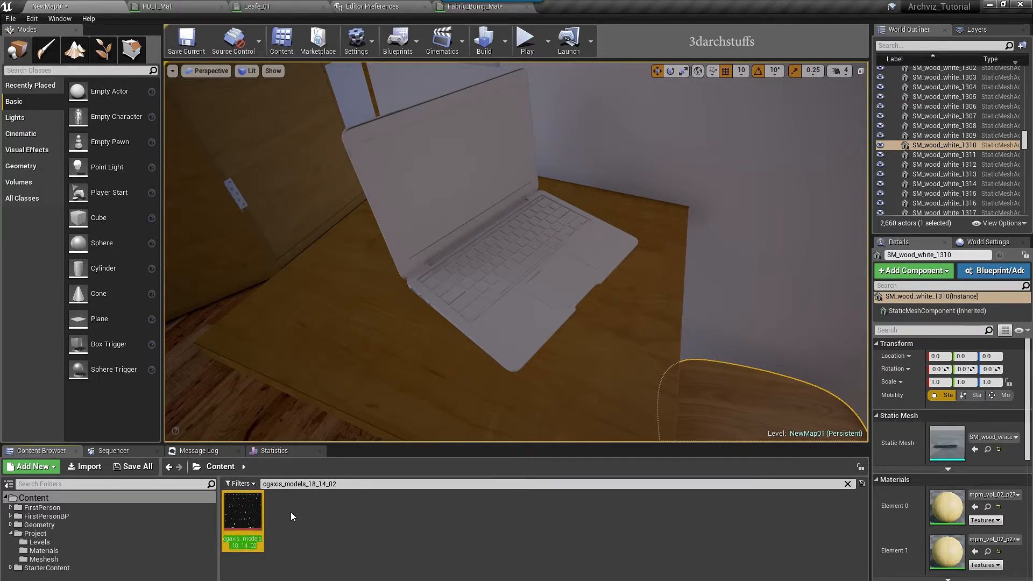
right_click(243, 514)
click(290, 210)
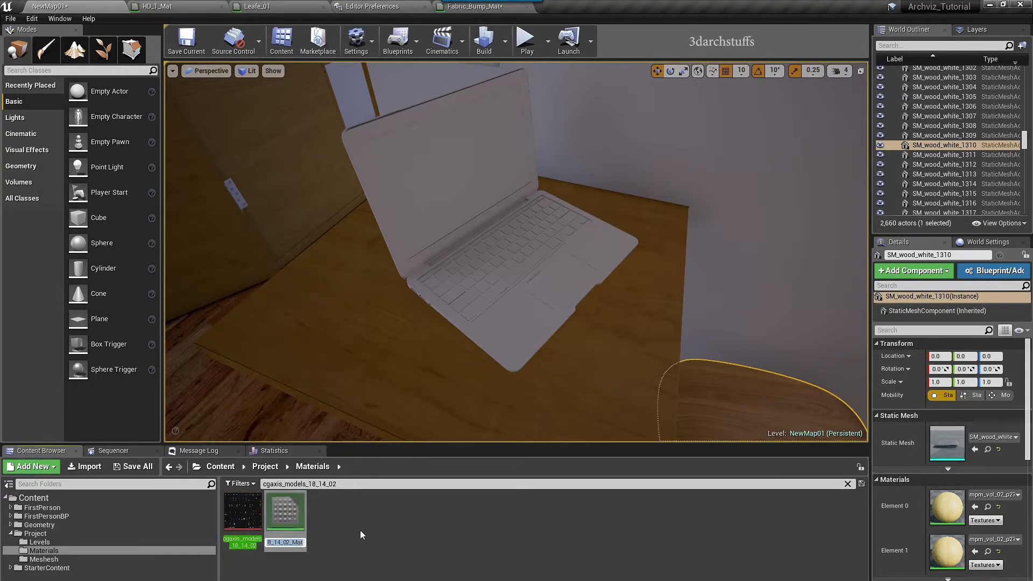
key(Return)
Apply the new keyboard material to a first laptop key and frame that key in the view
click(468, 310)
click(473, 312)
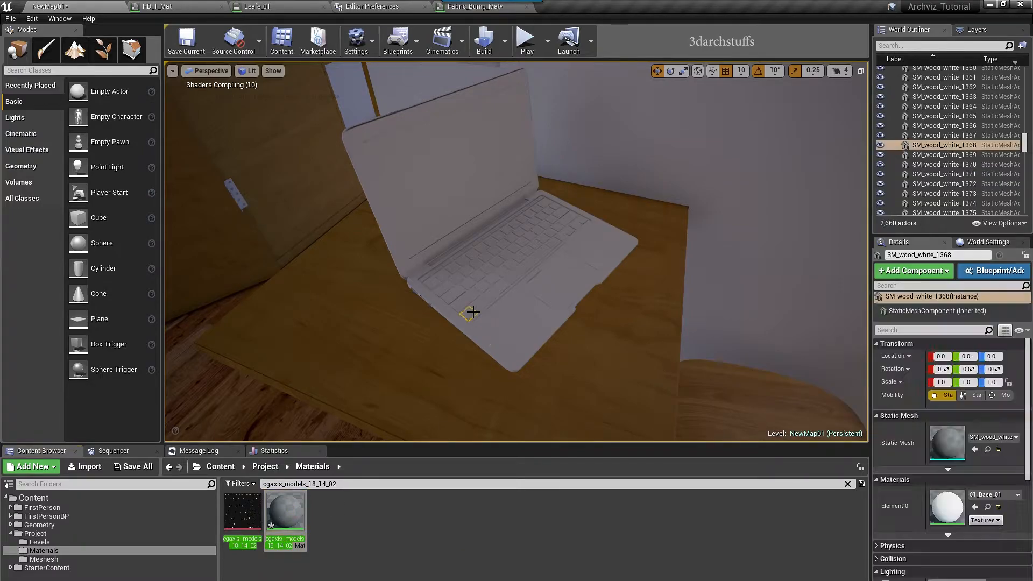
click(975, 507)
right_drag(632, 364, 686, 368)
key(f)
alt+drag(622, 304, 582, 276)
Give the neighbouring batch of keys the keyboard material, then hide them
click(540, 223)
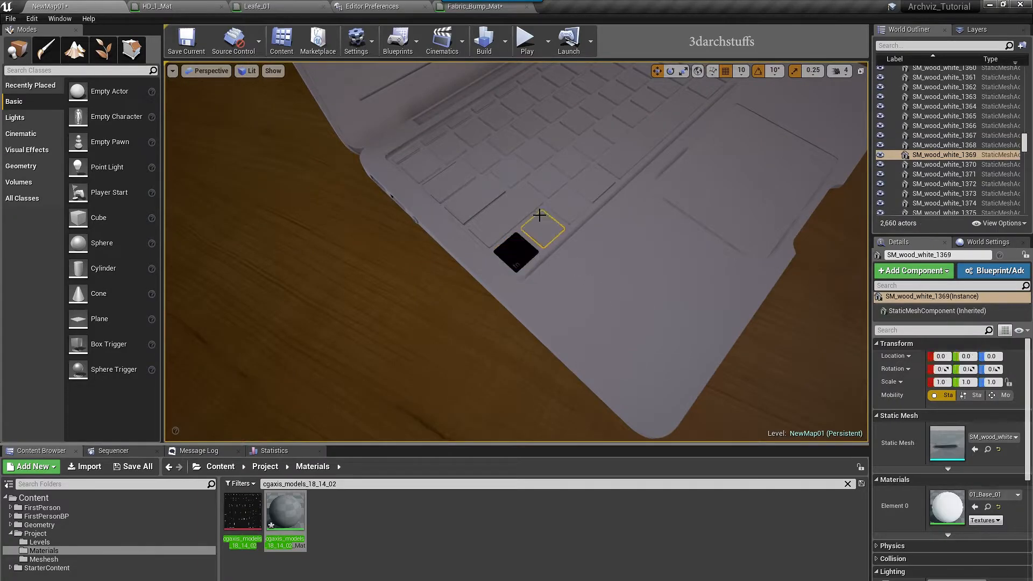
ctrl+click(568, 206)
ctrl+click(583, 181)
ctrl+click(557, 174)
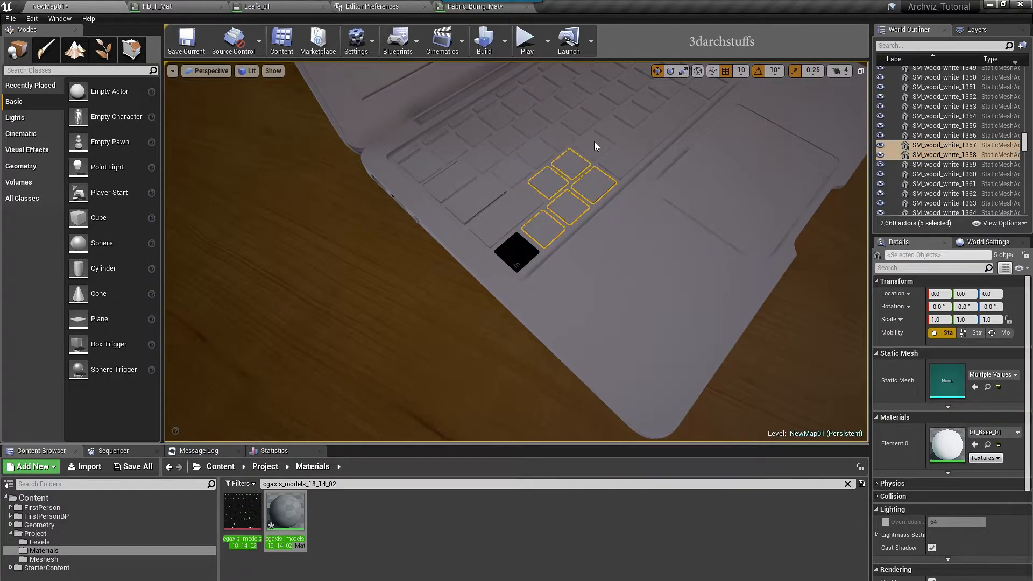
ctrl+click(588, 121)
click(975, 444)
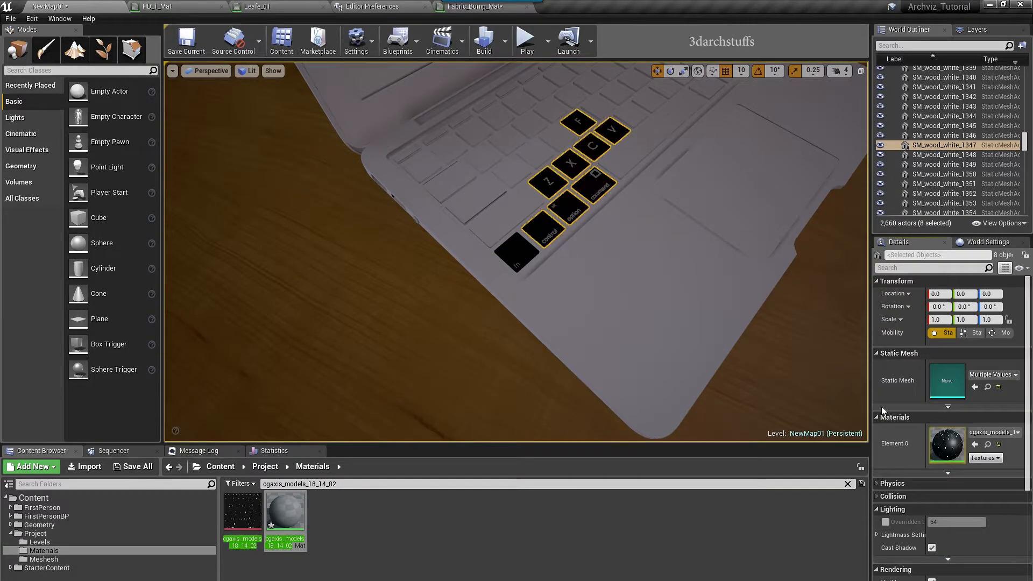
right_drag(764, 366, 797, 344)
right_drag(698, 350, 704, 349)
key(h)
Hide the black fn key, then texture five more white keys and hide them
click(483, 289)
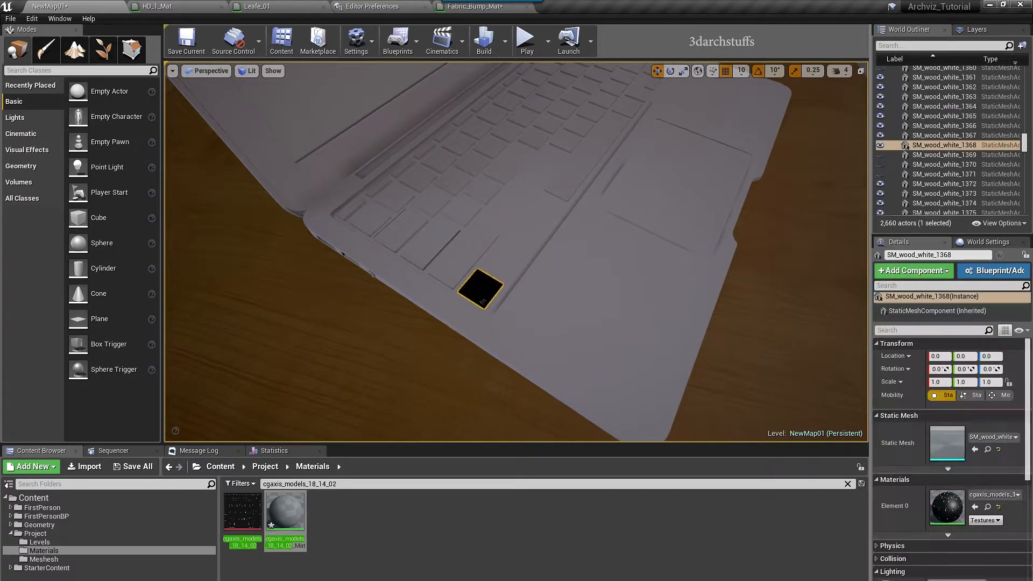
key(h)
drag(429, 274, 429, 253)
click(429, 275)
ctrl+click(459, 286)
ctrl+click(459, 238)
ctrl+click(480, 215)
ctrl+click(501, 194)
click(974, 445)
right_drag(764, 366, 742, 344)
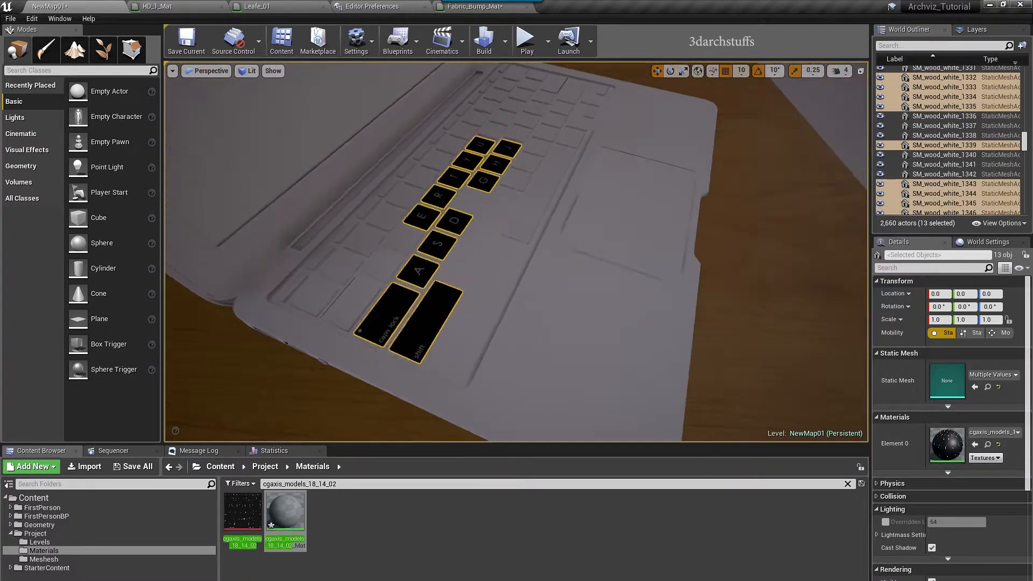
key(h)
Apply the keyboard material to another small group of keys and hide them
click(400, 280)
ctrl+click(434, 249)
ctrl+click(459, 226)
ctrl+click(422, 221)
ctrl+click(445, 201)
ctrl+click(402, 245)
click(975, 444)
key(h)
Texture three keys in the lower keyboard rows with the keyboard material and hide them
right_drag(645, 269, 678, 259)
click(584, 256)
ctrl+click(570, 230)
ctrl+click(597, 218)
click(974, 444)
key(h)
Give the remaining upper-row keys the keyboard material, excluding the laptop body, and hide them
click(517, 213)
ctrl+click(535, 198)
ctrl+click(551, 184)
ctrl+click(568, 172)
ctrl+click(588, 155)
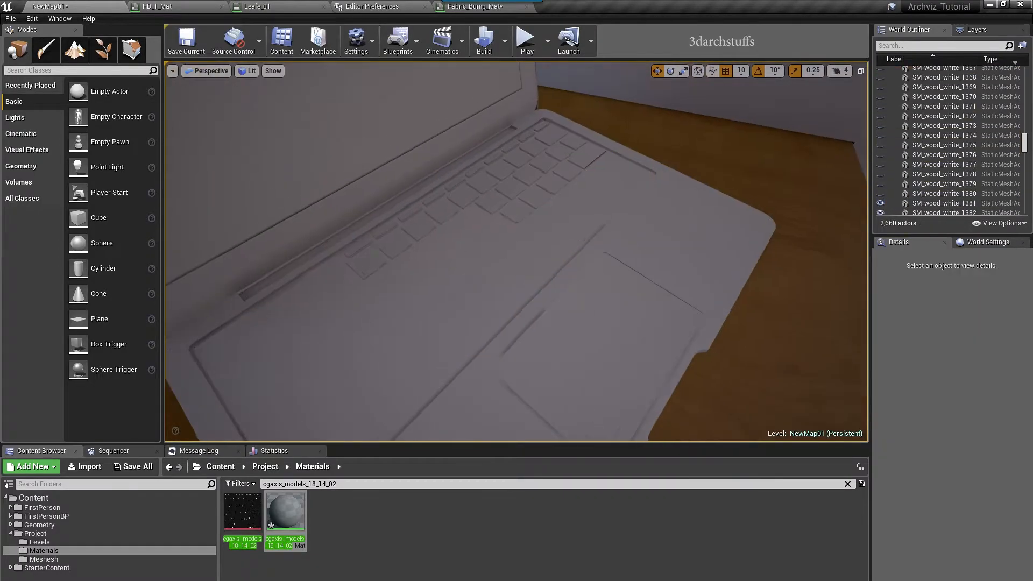
ctrl+click(381, 233)
ctrl+click(358, 248)
ctrl+click(386, 231)
ctrl+click(412, 215)
ctrl+click(434, 198)
ctrl+click(456, 184)
ctrl+click(476, 171)
right_drag(498, 162, 498, 150)
click(974, 444)
key(h)
Unhide all the keys with Ctrl+H and tilt the view up to the laptop screen
right_drag(608, 269, 593, 268)
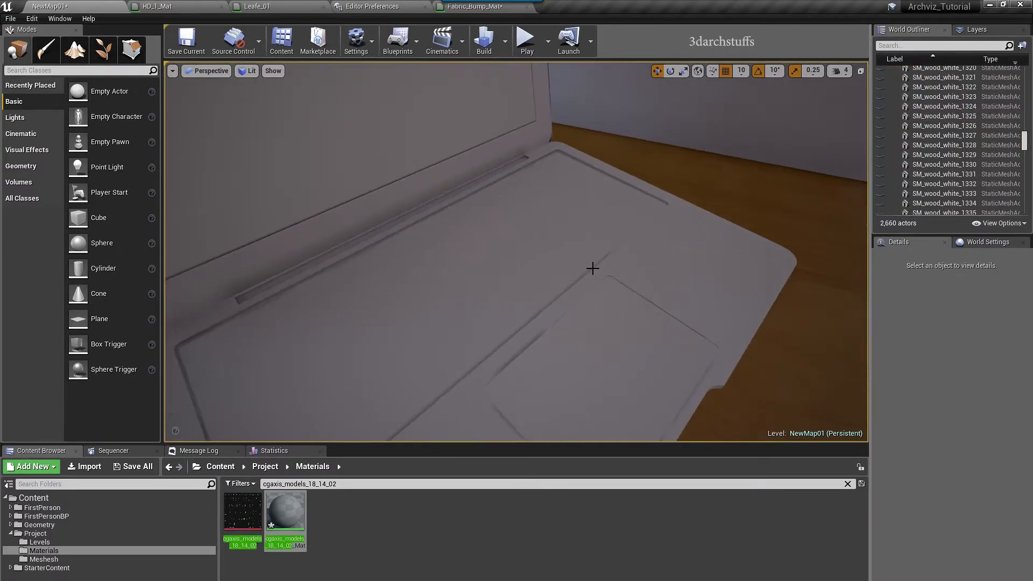
key(ctrl+h)
right_drag(598, 303, 598, 282)
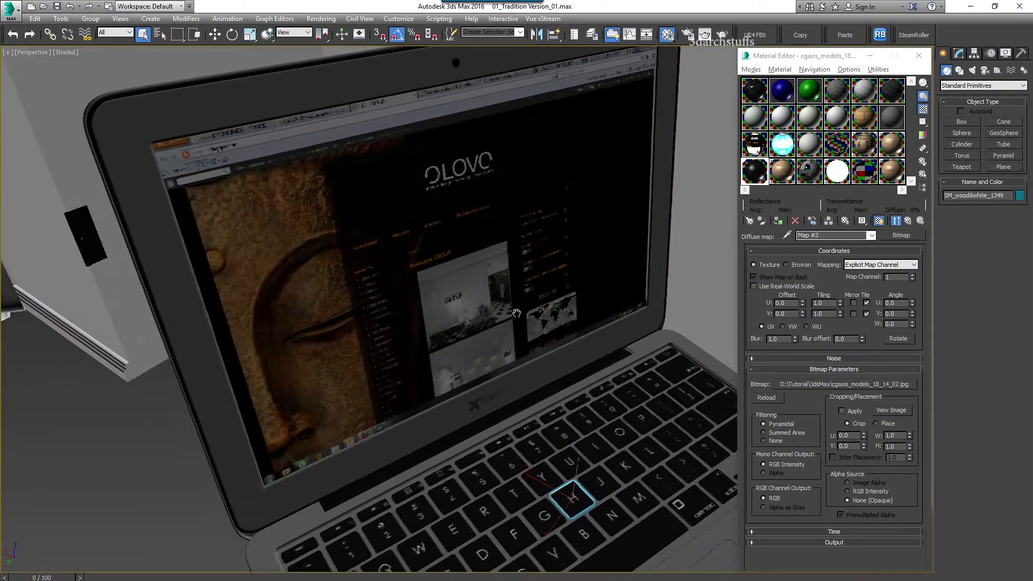
Eyedropper the laptop screen's material and open its base VRayMtl diffuse bitmap, скрин.jpg
click(786, 235)
click(484, 210)
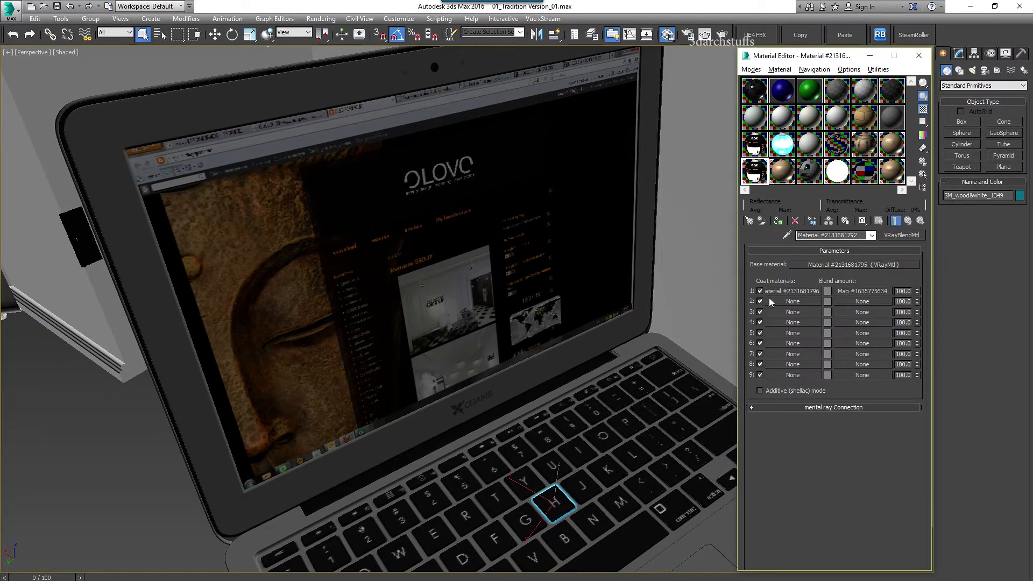
click(837, 264)
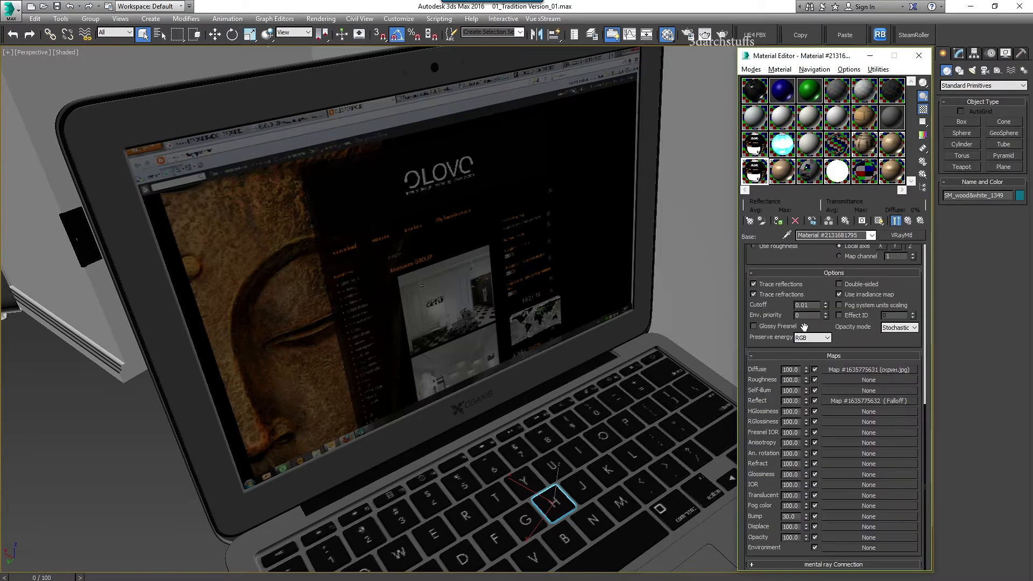
click(864, 369)
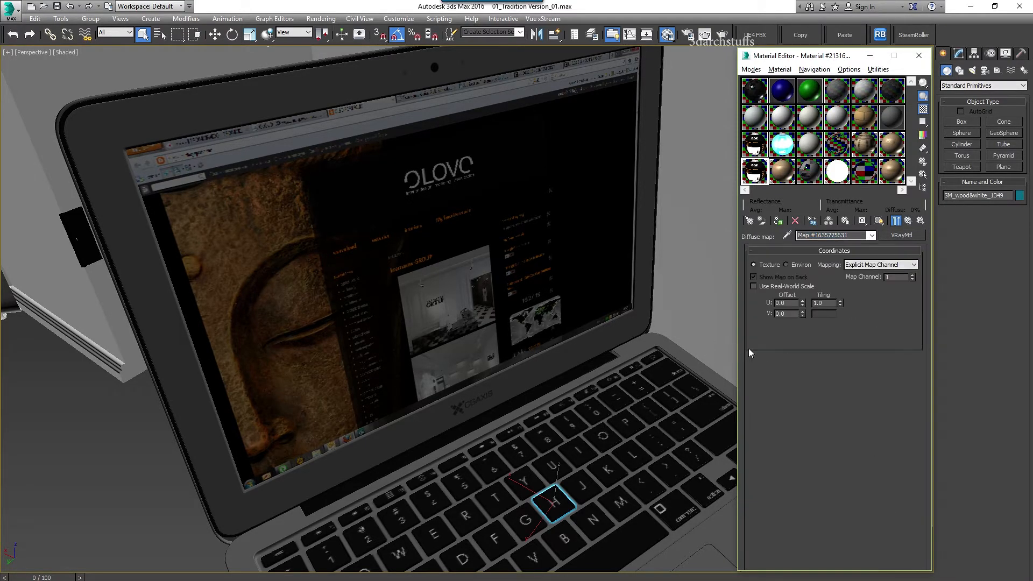
click(863, 384)
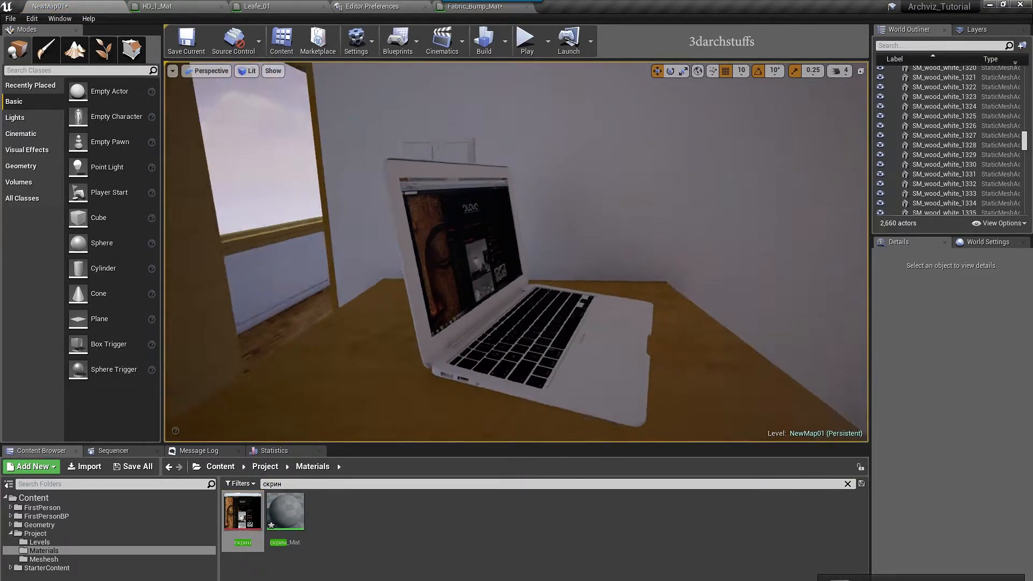
key(alt+Tab)
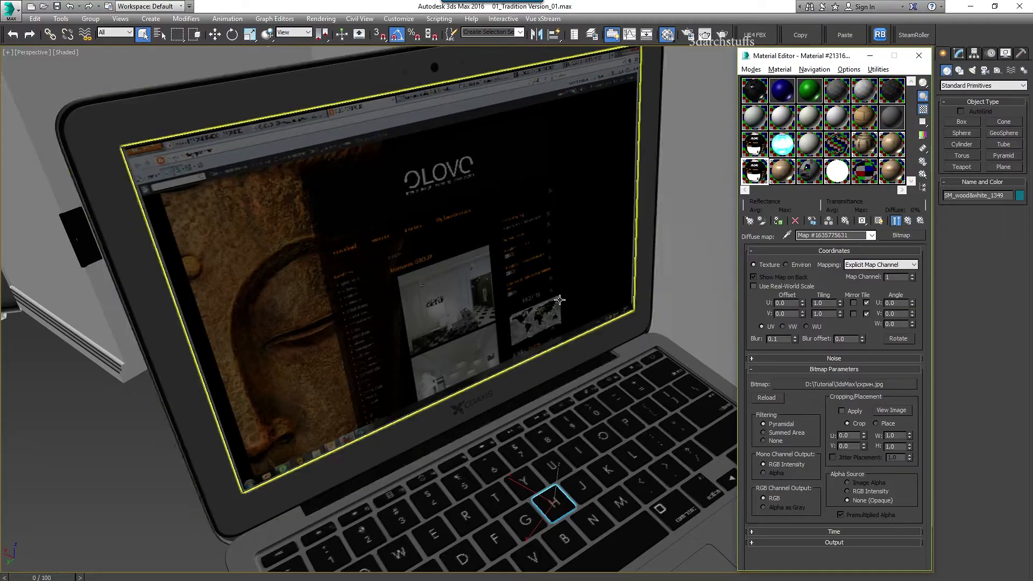
scroll(560, 296, down, 10)
Box-select the finished chair and laptop and delete them from the scene
alt+middle_drag(560, 342, 470, 276)
drag(344, 402, 344, 408)
key(Delete)
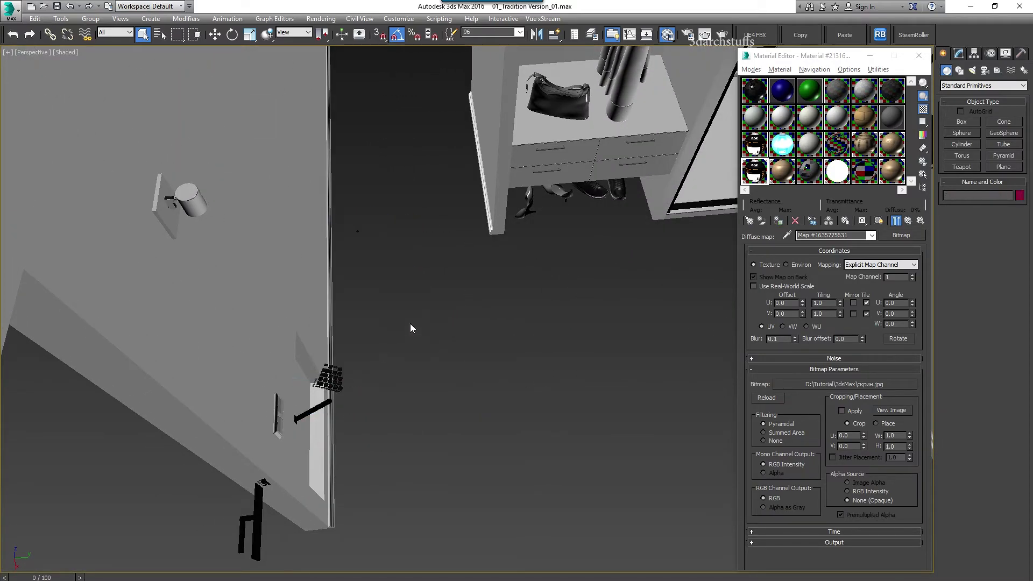
Pick the wall portrait's material and copy its sub-material 1 bitmap name, 108-JungleTribal3_500x716.jpg
middle_drag(452, 261, 412, 472)
scroll(516, 406, down, 3)
alt+middle_drag(576, 322, 449, 396)
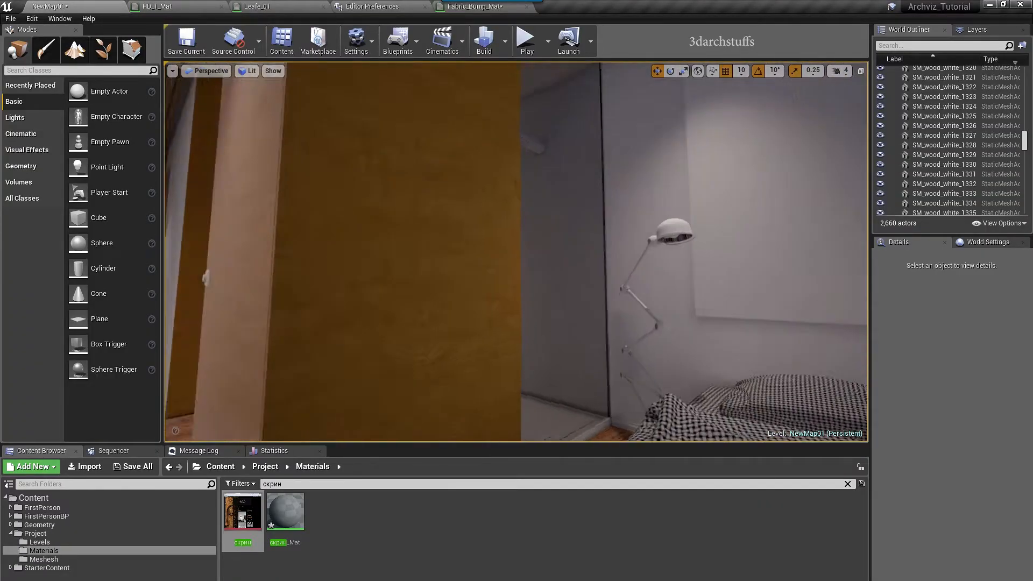
right_drag(516, 252, 500, 253)
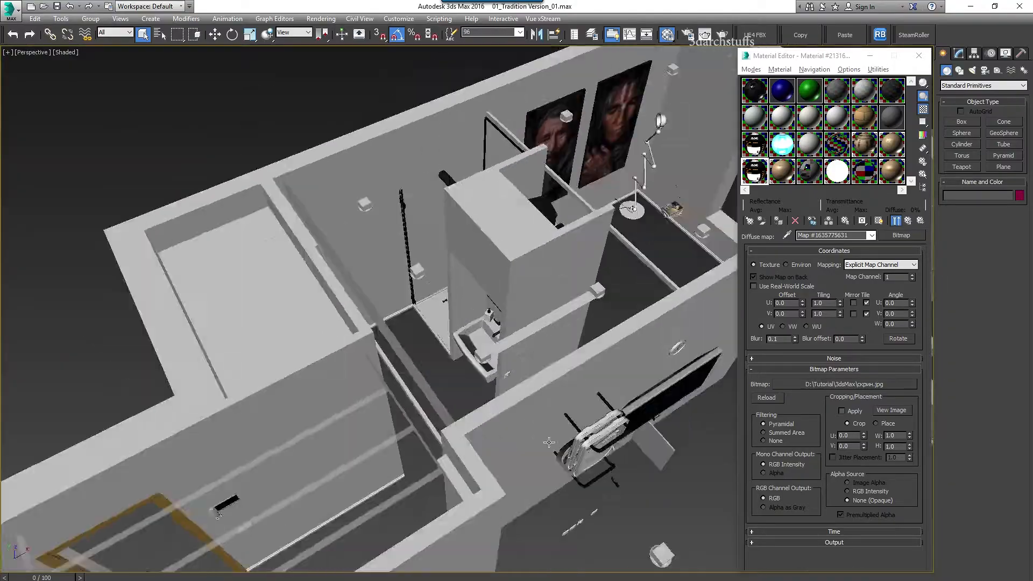
alt+middle_drag(517, 290, 398, 317)
scroll(399, 317, down, 3)
scroll(586, 291, up, 3)
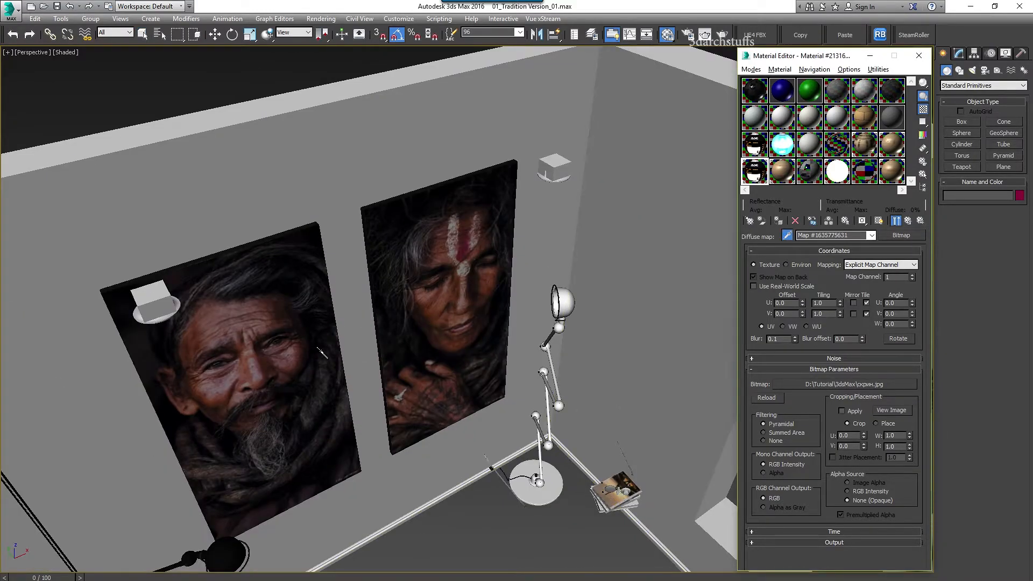
click(321, 352)
click(837, 305)
click(821, 303)
click(832, 381)
click(191, 490)
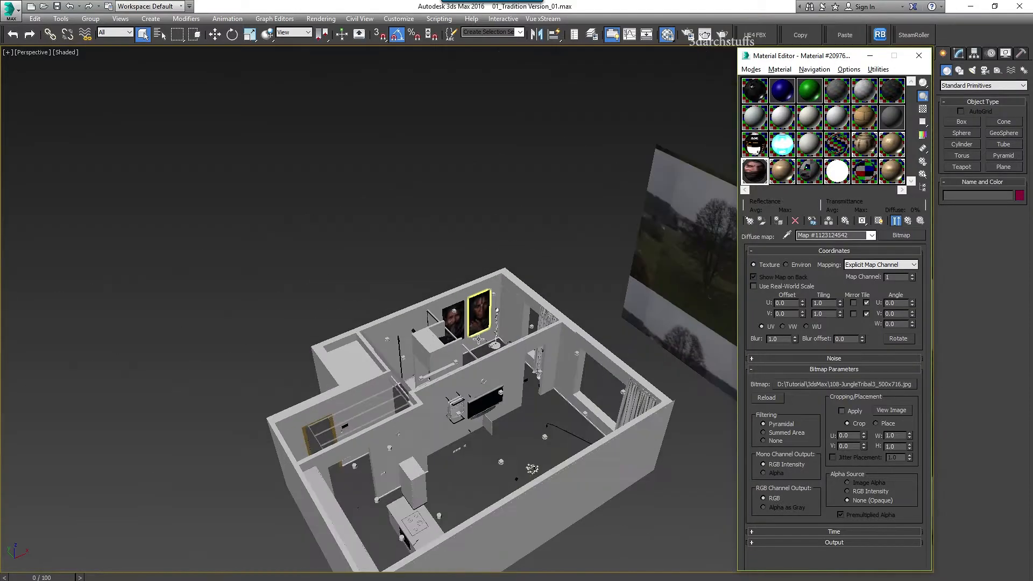
Orbit around the house toward the portraits and select the wall objects
alt+middle_drag(479, 331, 505, 347)
scroll(505, 346, up, 6)
scroll(534, 266, up, 3)
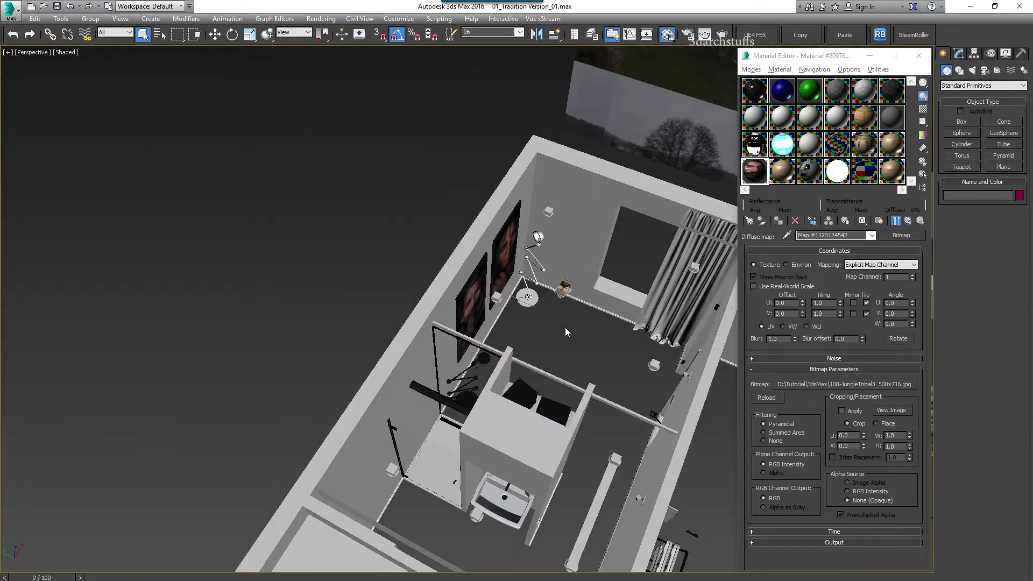
alt+middle_drag(565, 327, 484, 322)
scroll(484, 323, up, 3)
middle_drag(376, 301, 332, 310)
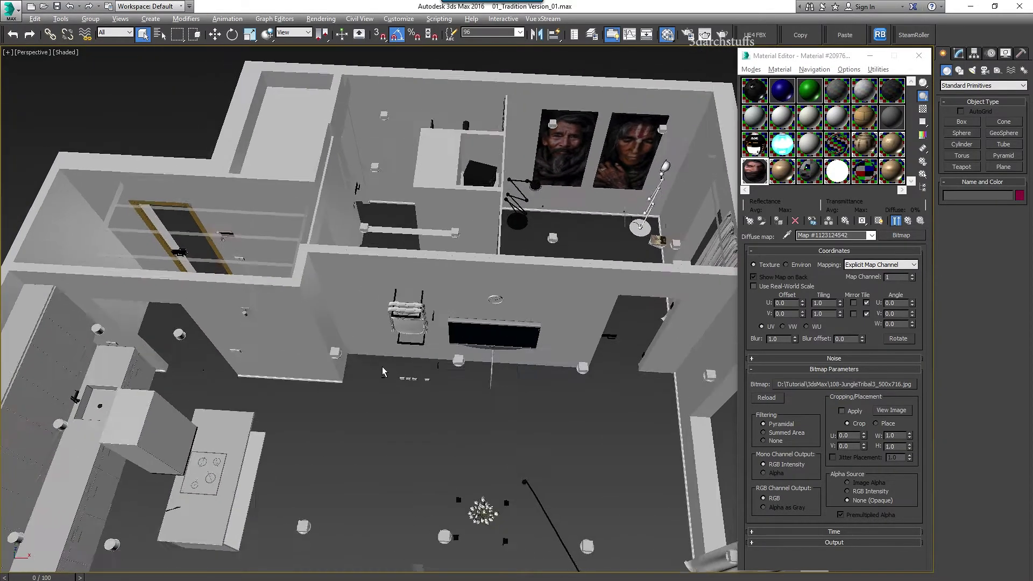
alt+middle_drag(258, 344, 328, 347)
click(484, 275)
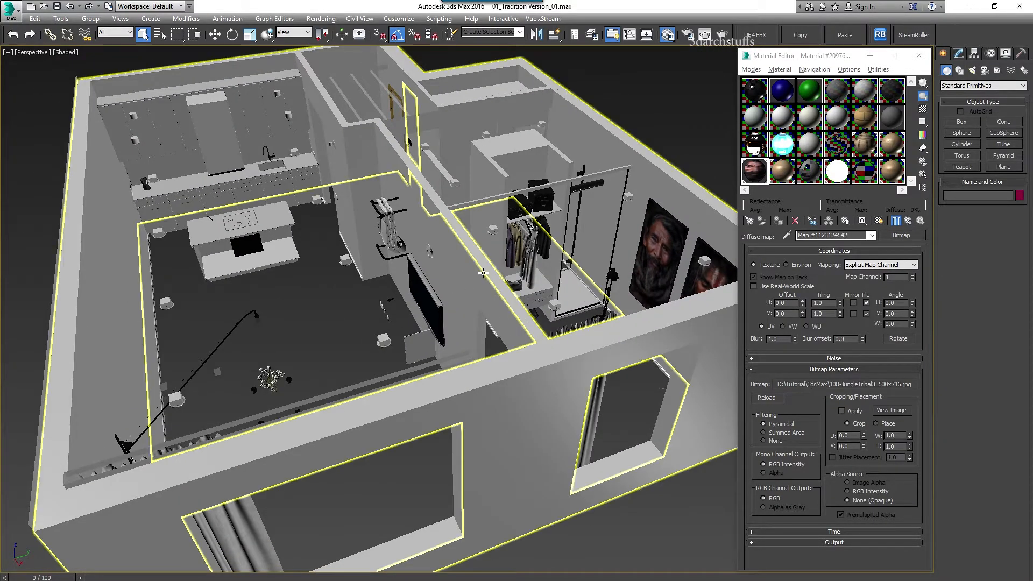
middle_drag(505, 253, 464, 309)
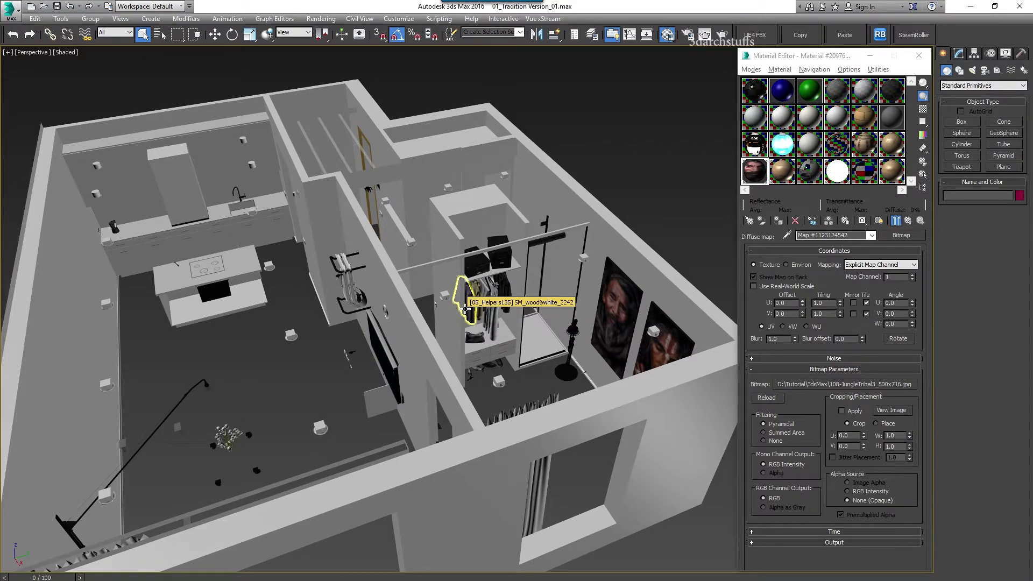
click(466, 309)
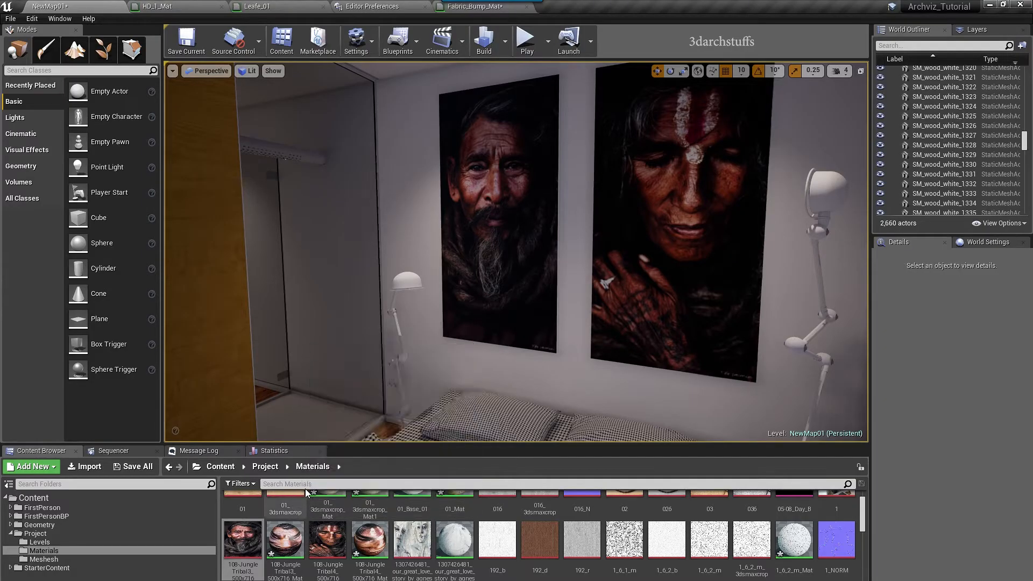
Search the Content Browser for the pasted 108-JungleTribal portrait name within Content > Project > Materials
click(308, 484)
text(108-JungleTribal3_500x716)
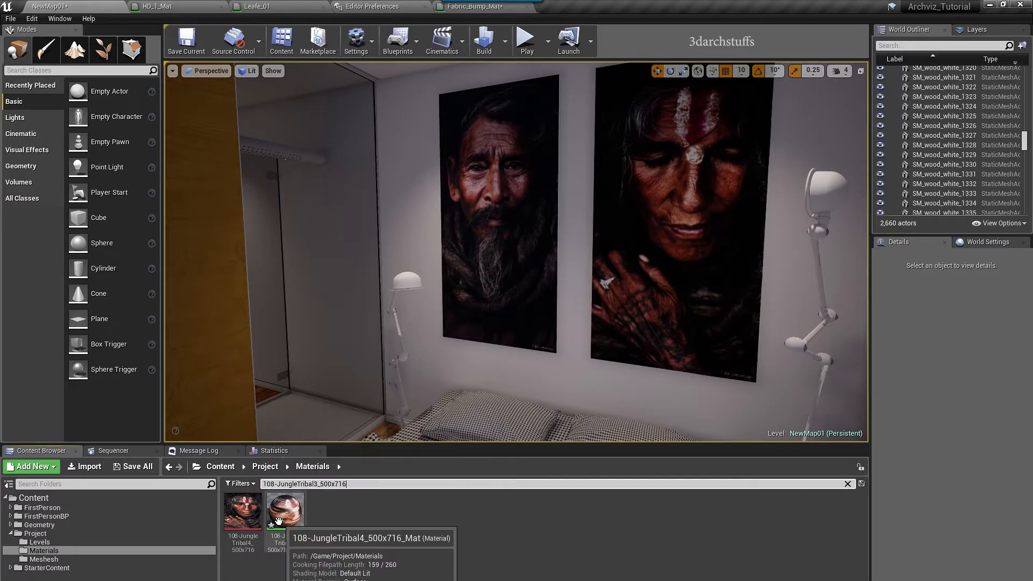
click(33, 498)
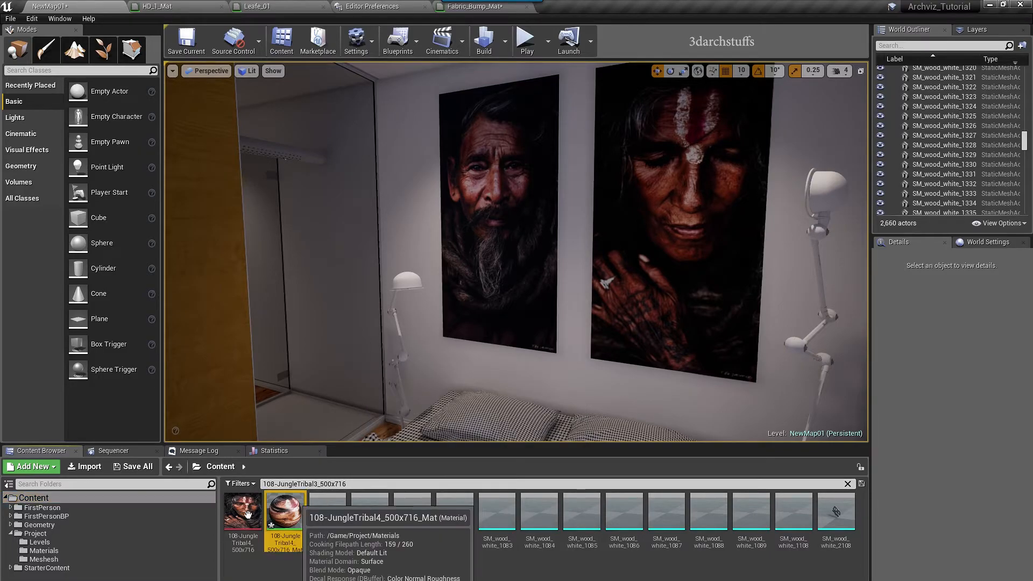
click(54, 532)
click(51, 549)
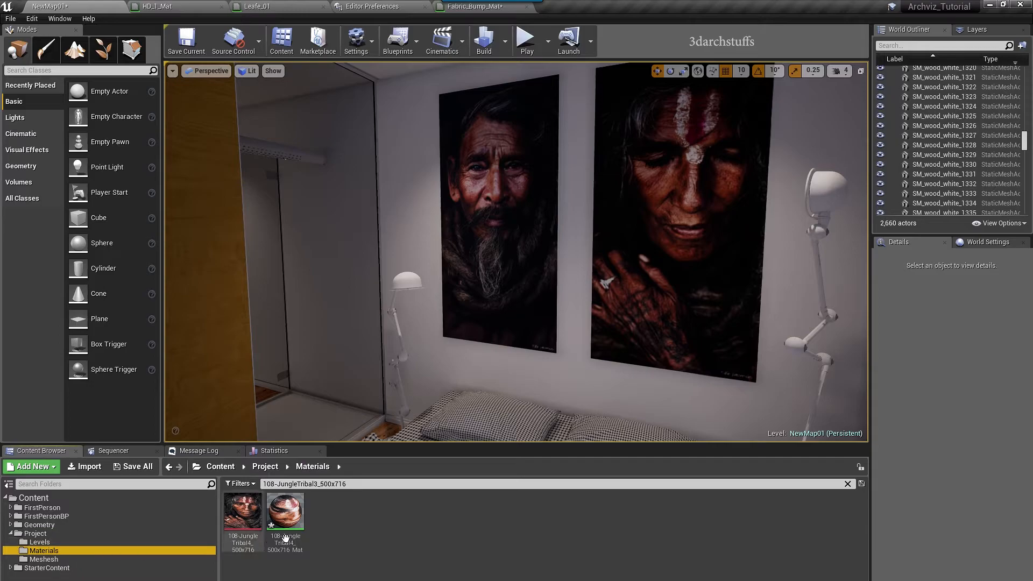
click(846, 484)
right_drag(618, 309, 807, 308)
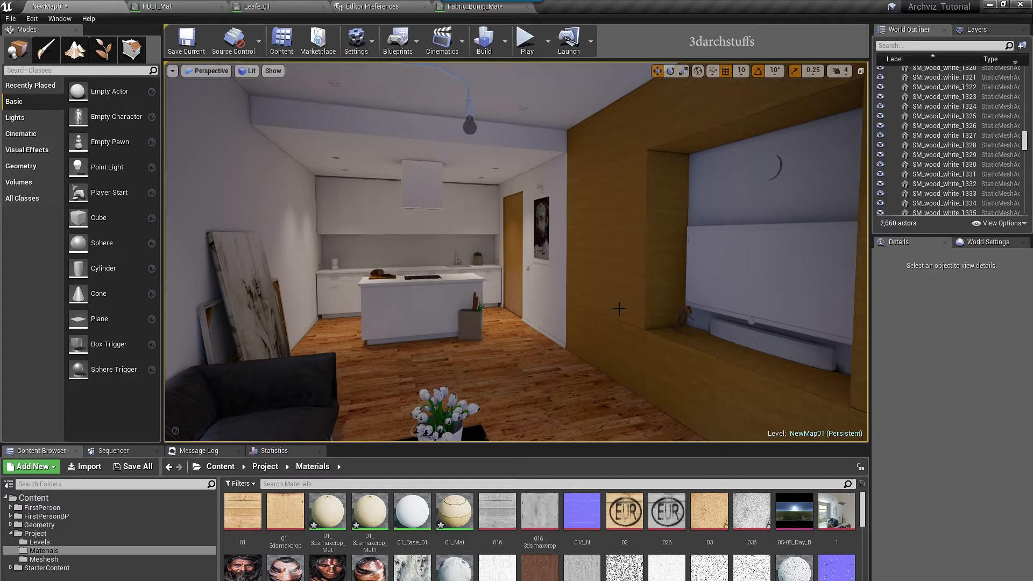
Lower the viewport camera to bring the pallet coffee table into view
right_drag(523, 286, 473, 317)
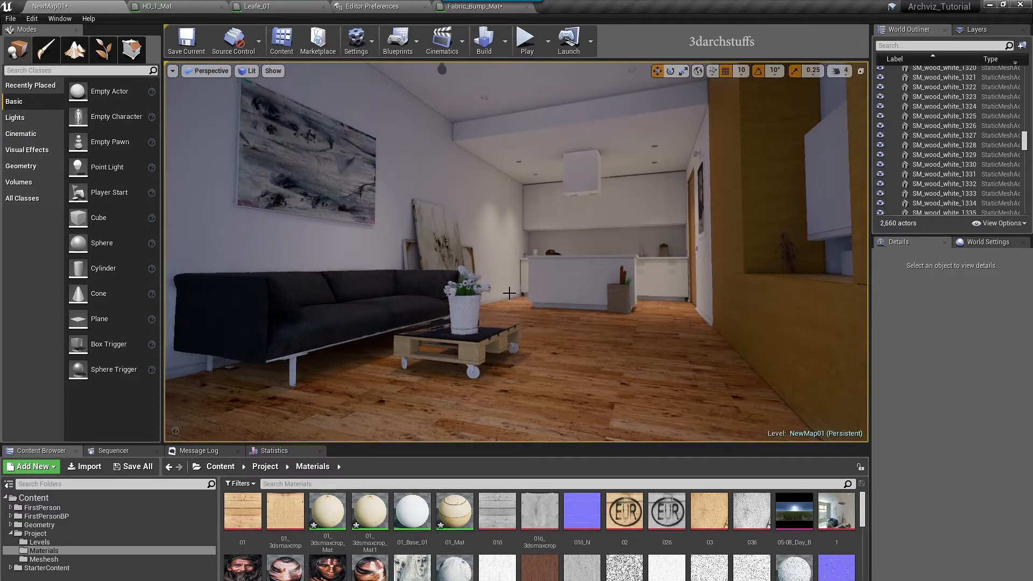